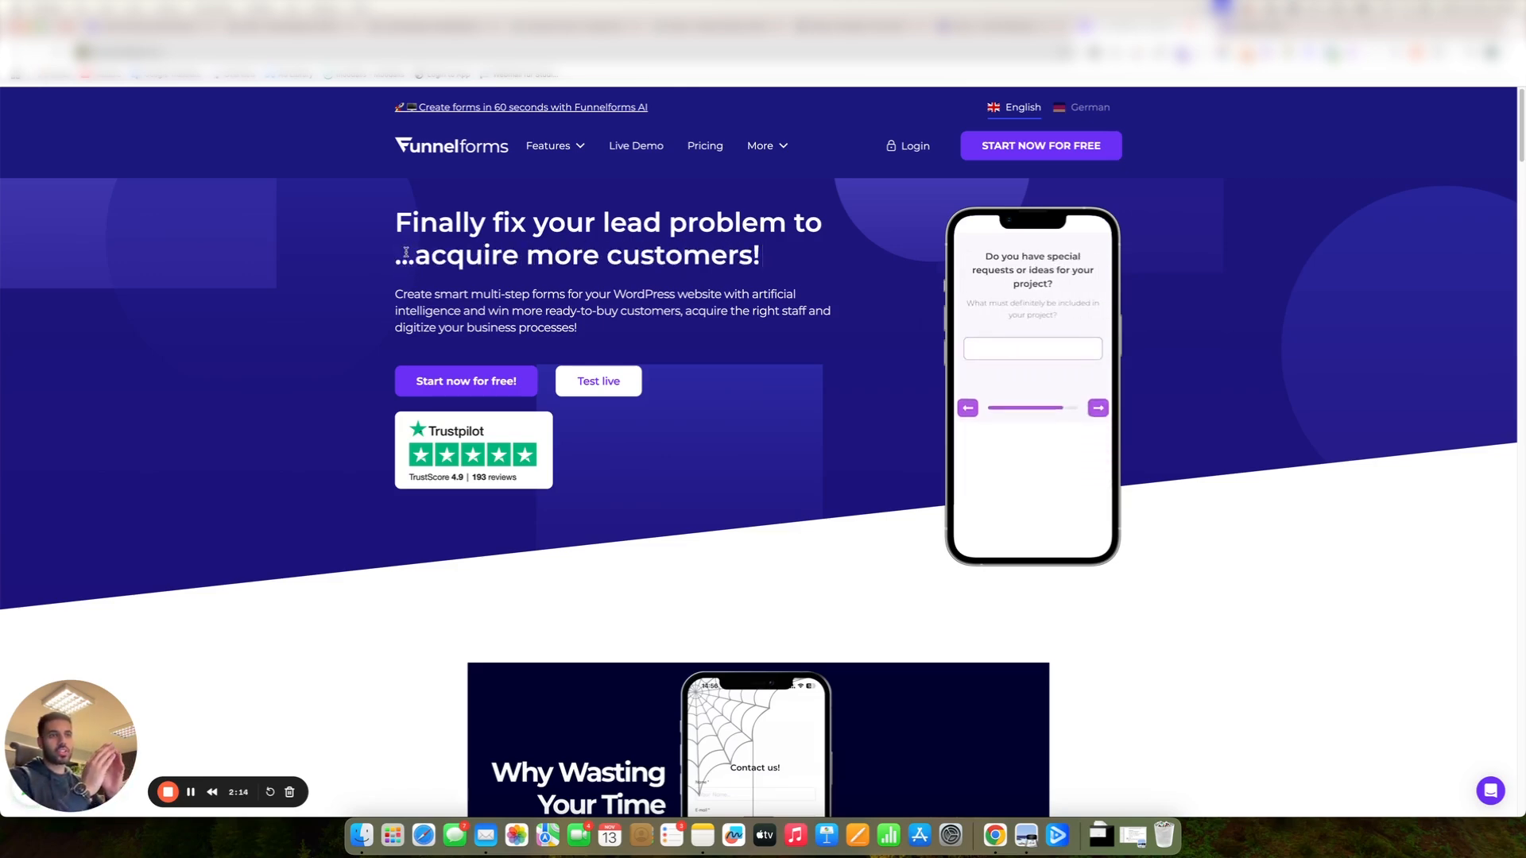
Open the live form demo, pick the rocket in the single selection question and the first two options in the multiple selection question.
left_click(586, 379)
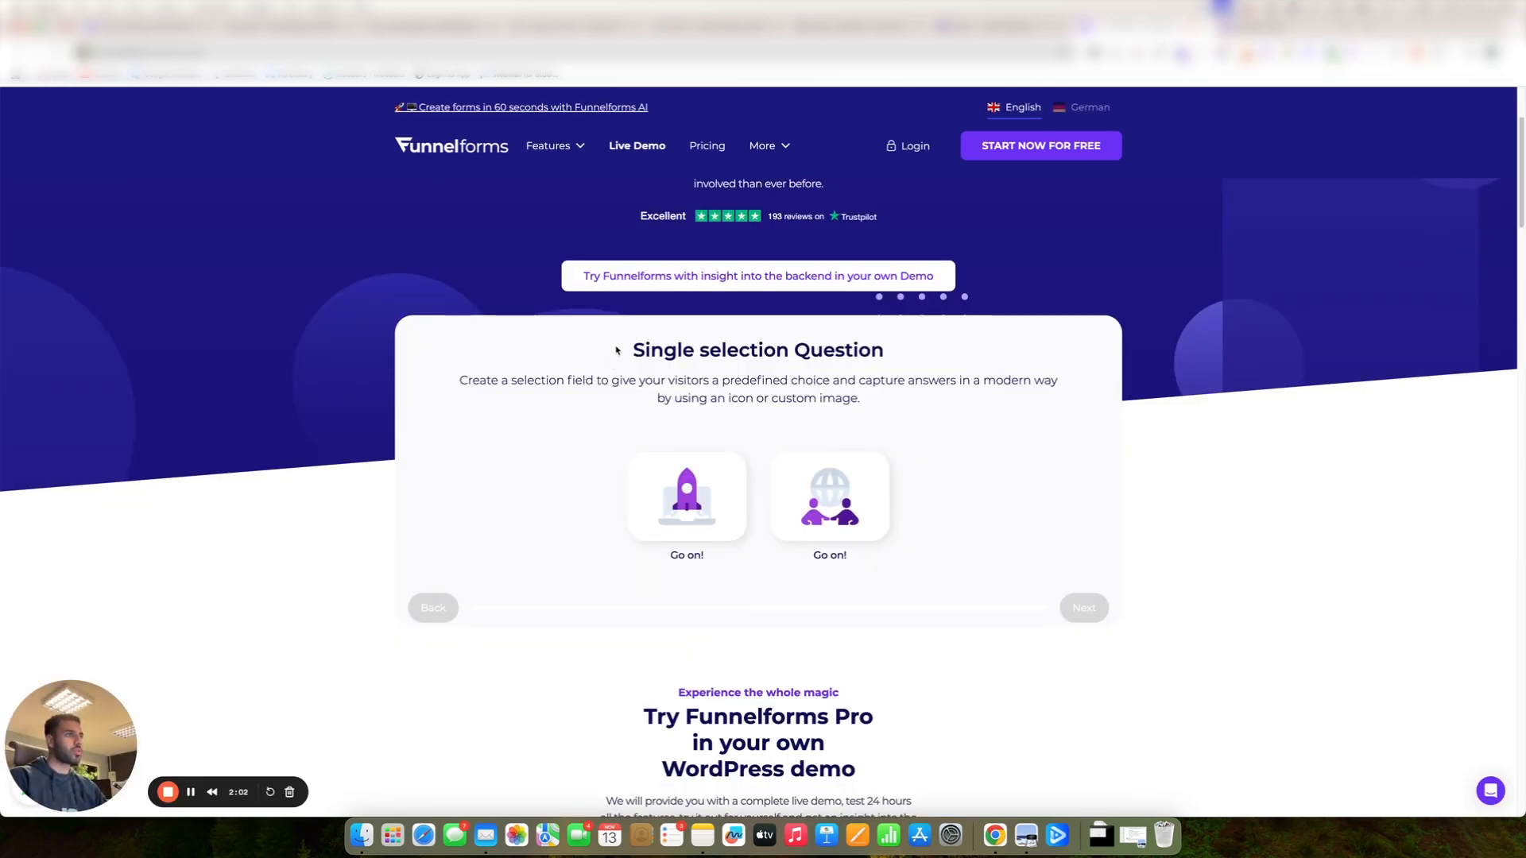
scroll(559, 359, "down", 1)
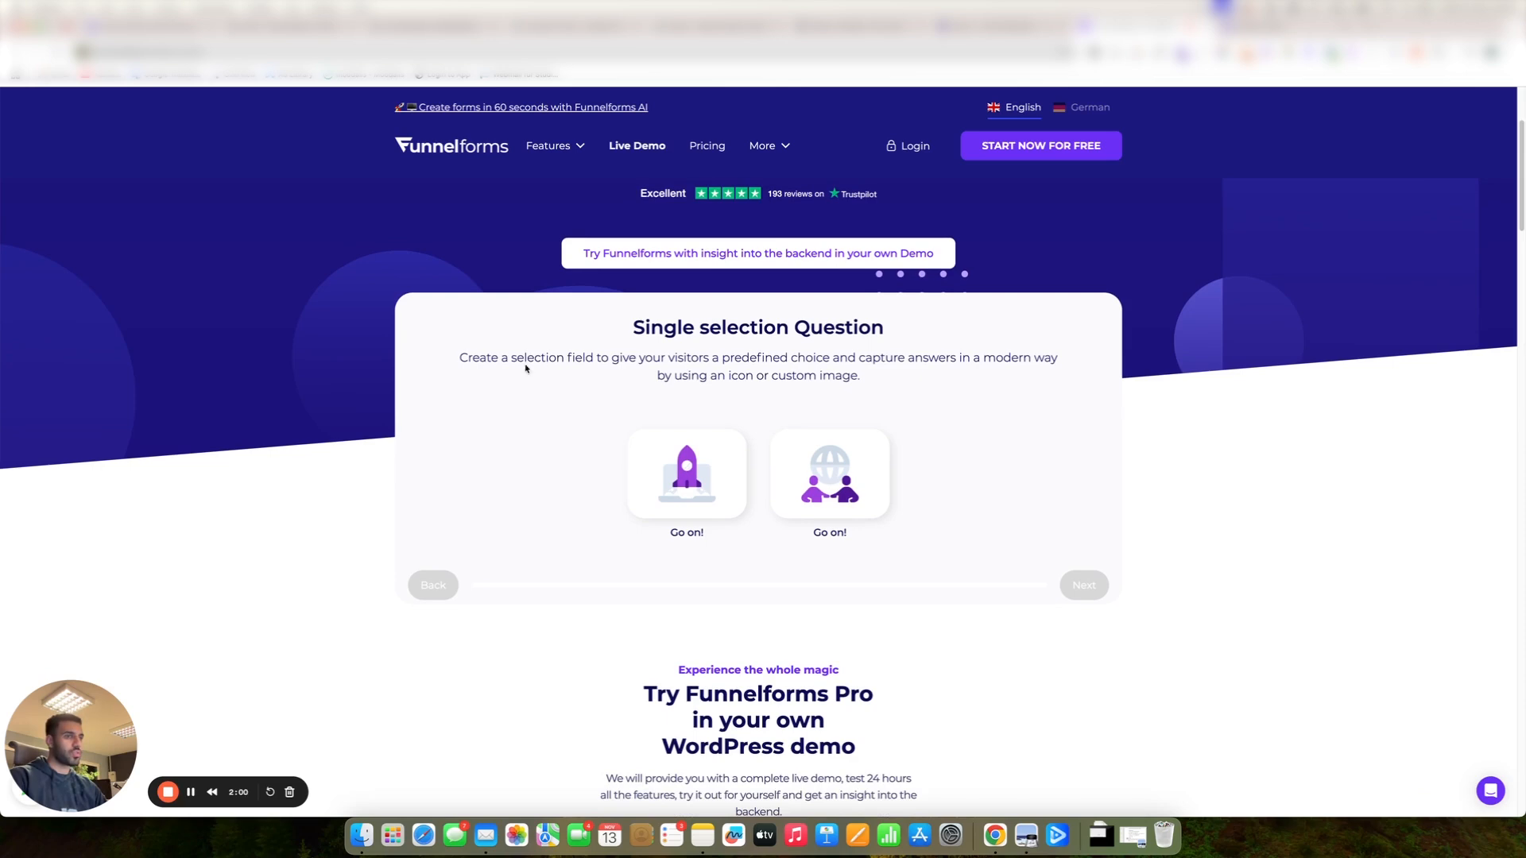
left_click(726, 445)
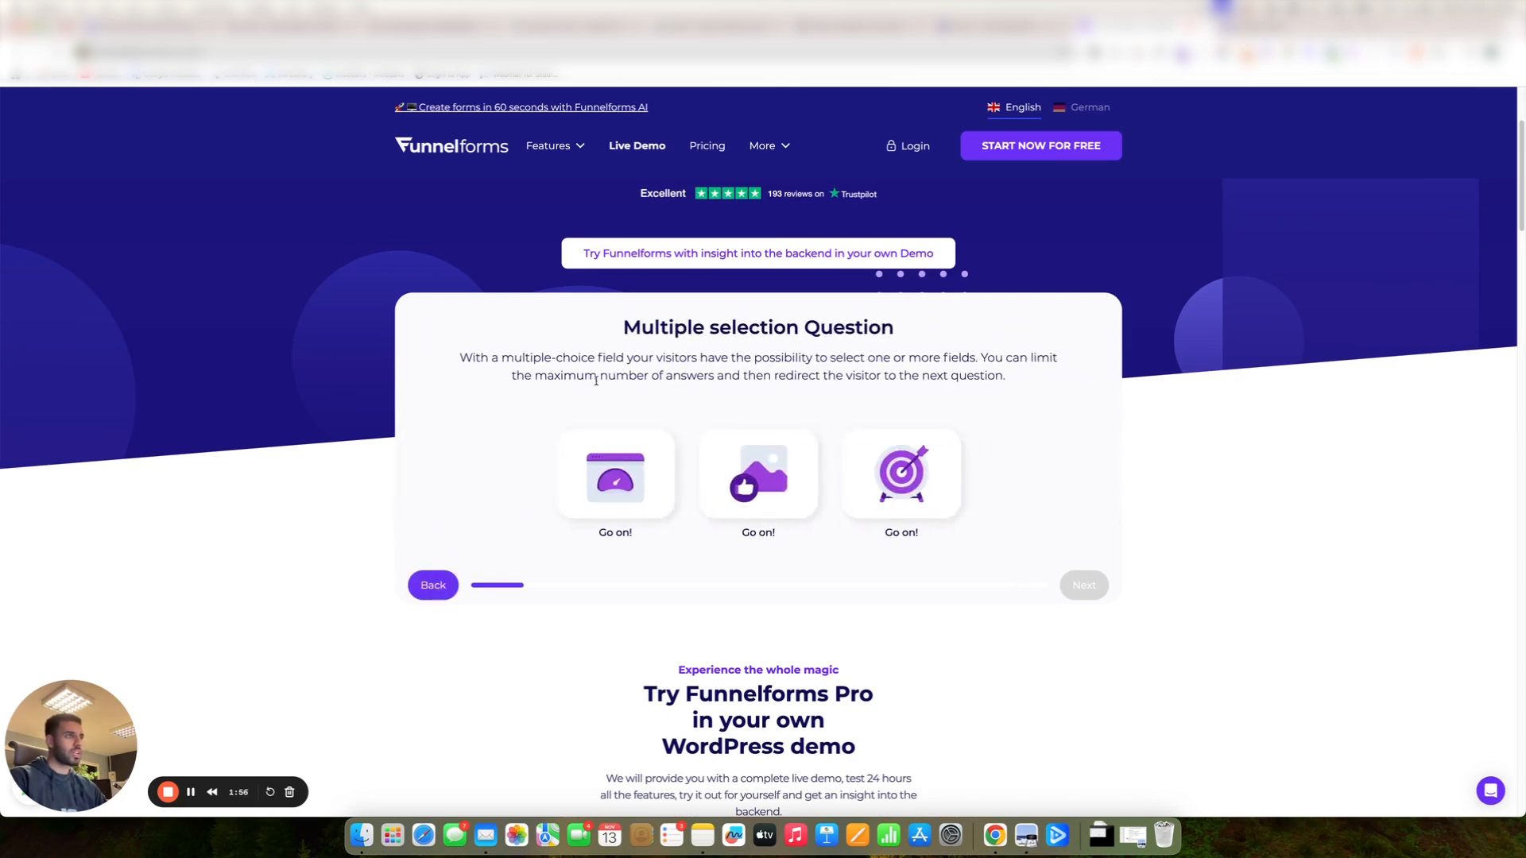
left_click(757, 473)
left_click(616, 474)
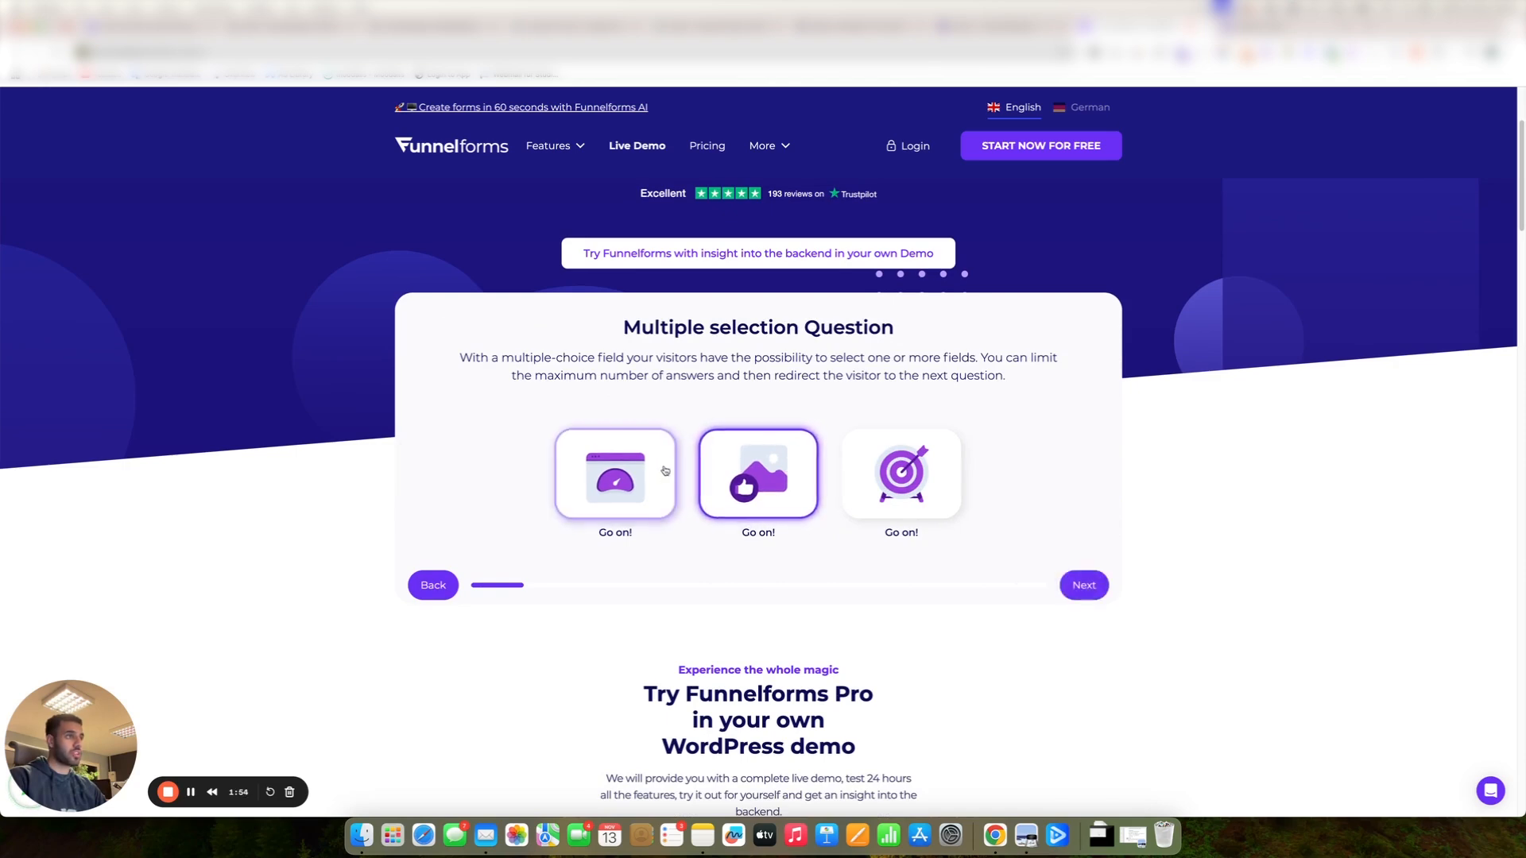
Answer the date question with 16 November 2024 and set the slider question to $8,400.
scroll(795, 370, "down", 3)
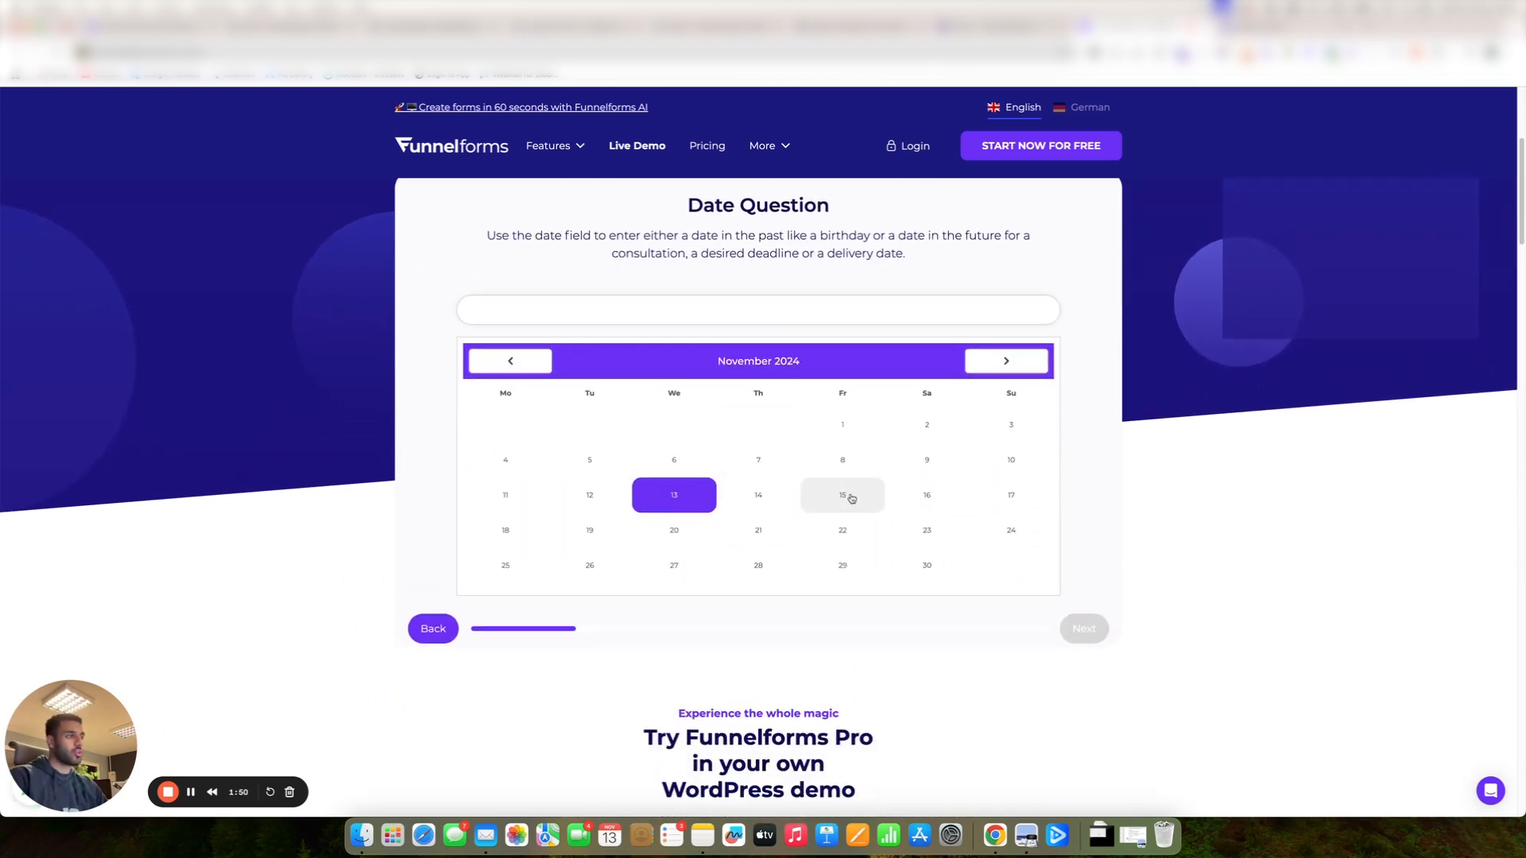
left_click(922, 495)
left_click(1084, 629)
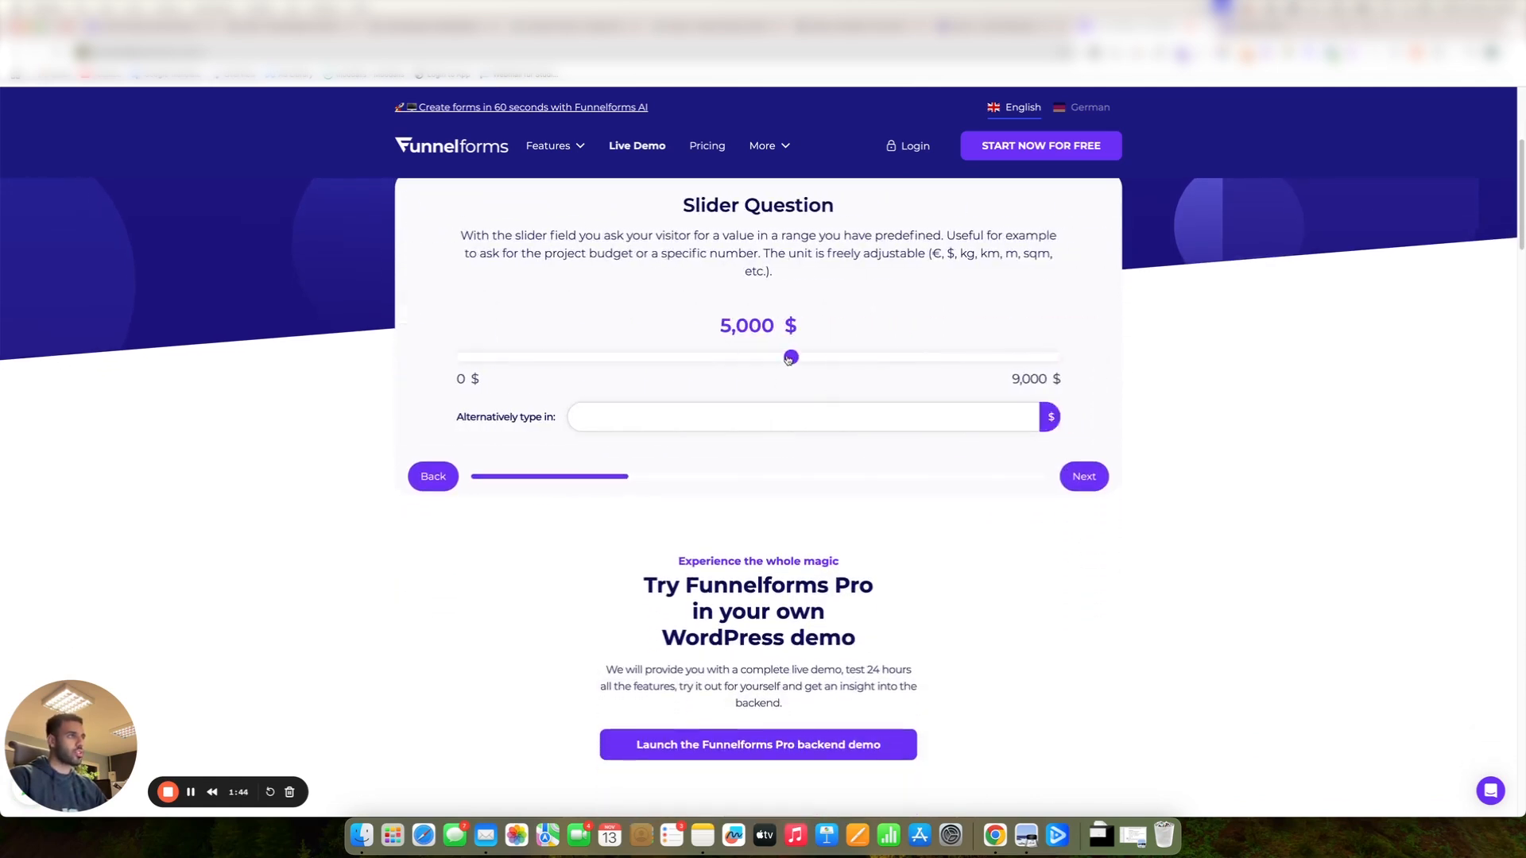
left_click_drag(789, 359, 1011, 356)
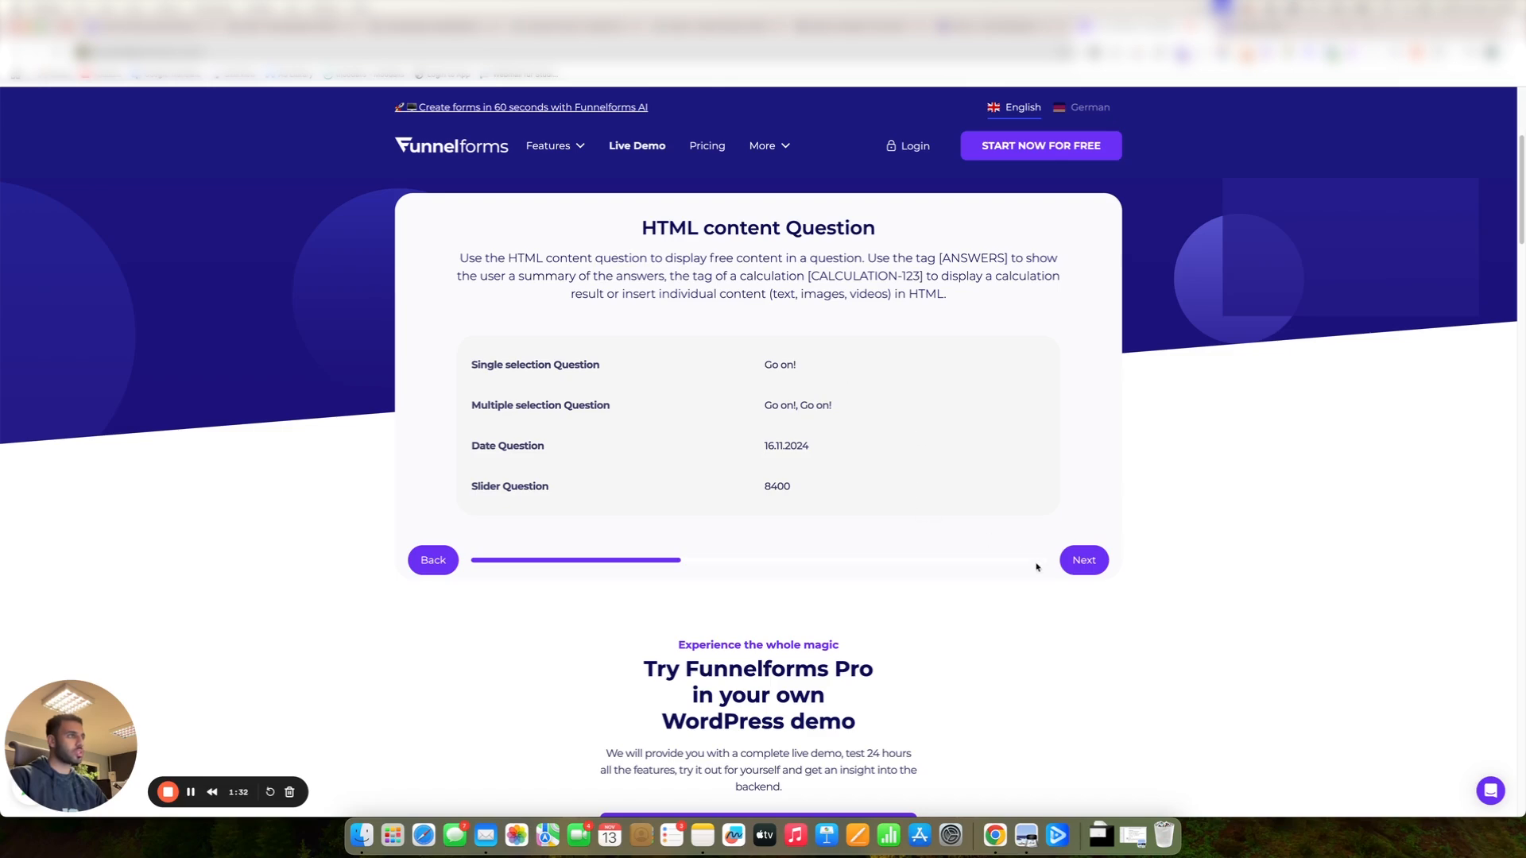
Continue past the answer summary and book a 30-minute appointment for 15 November 2024 at 09:00.
left_click(1104, 566)
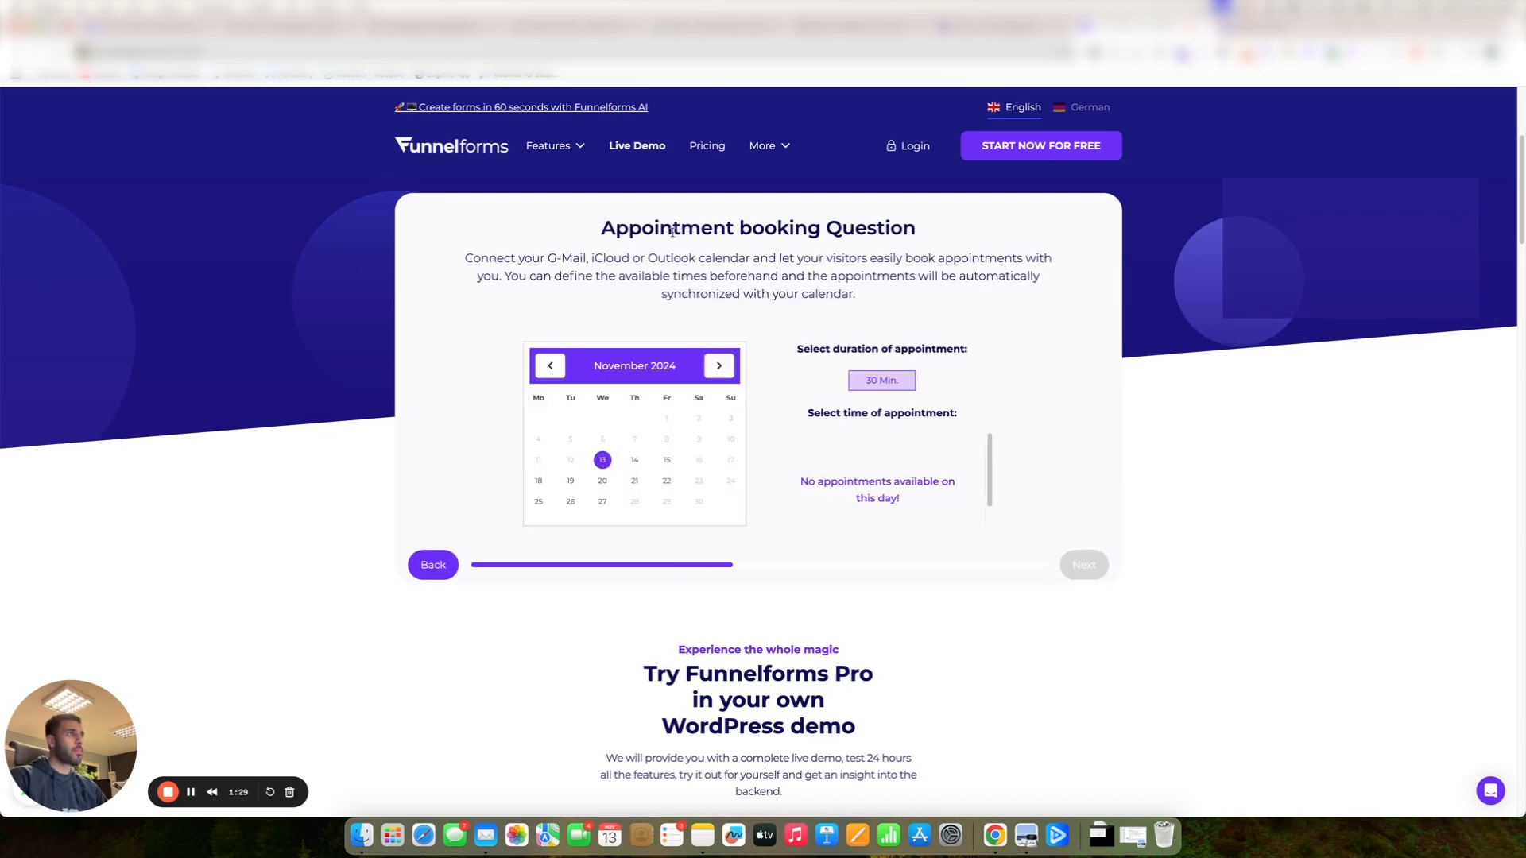
left_click(669, 460)
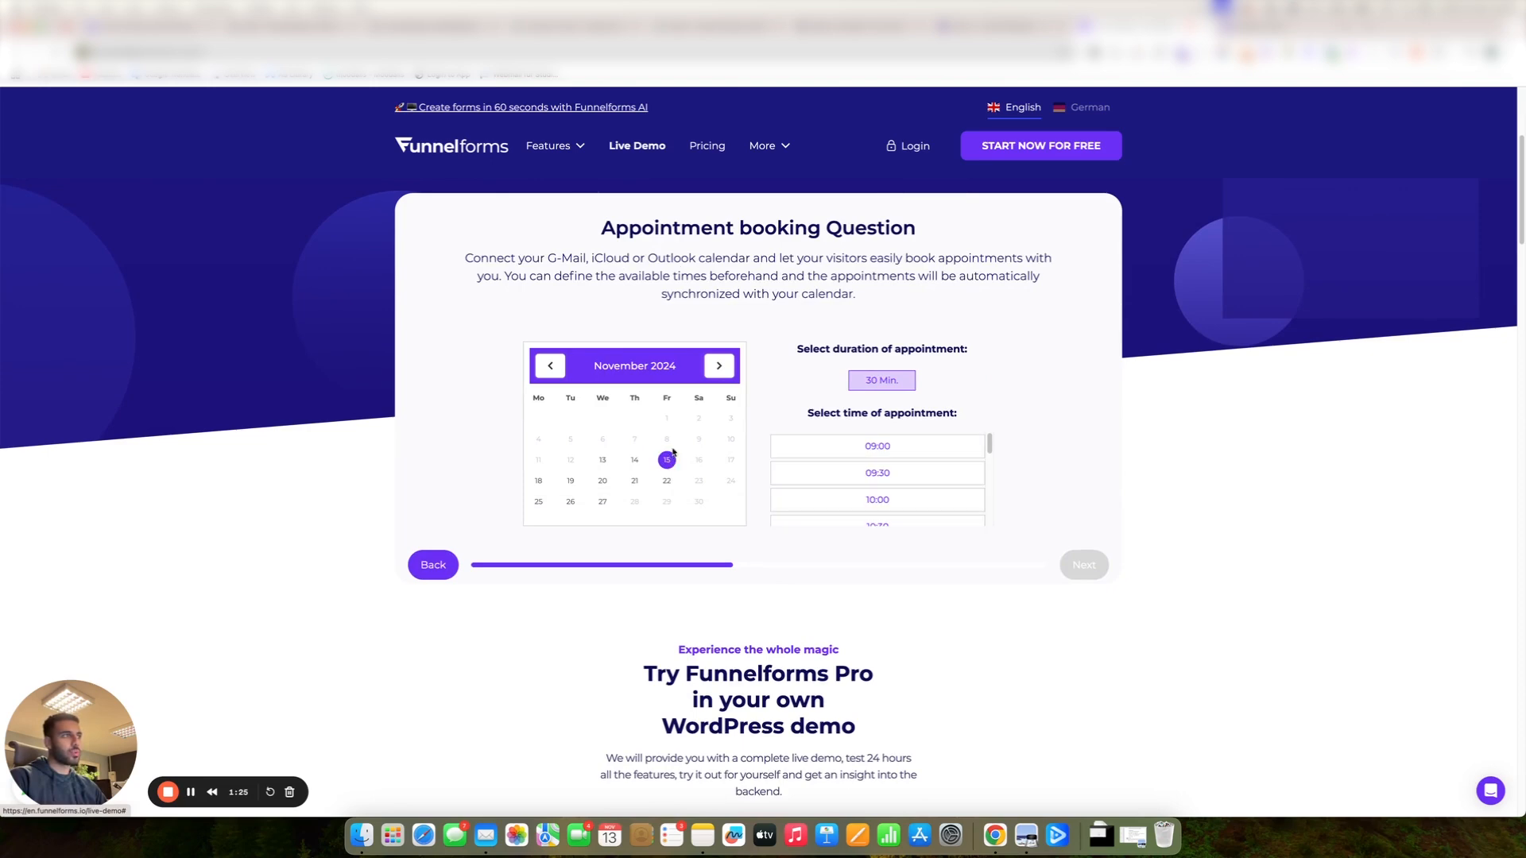
left_click(814, 448)
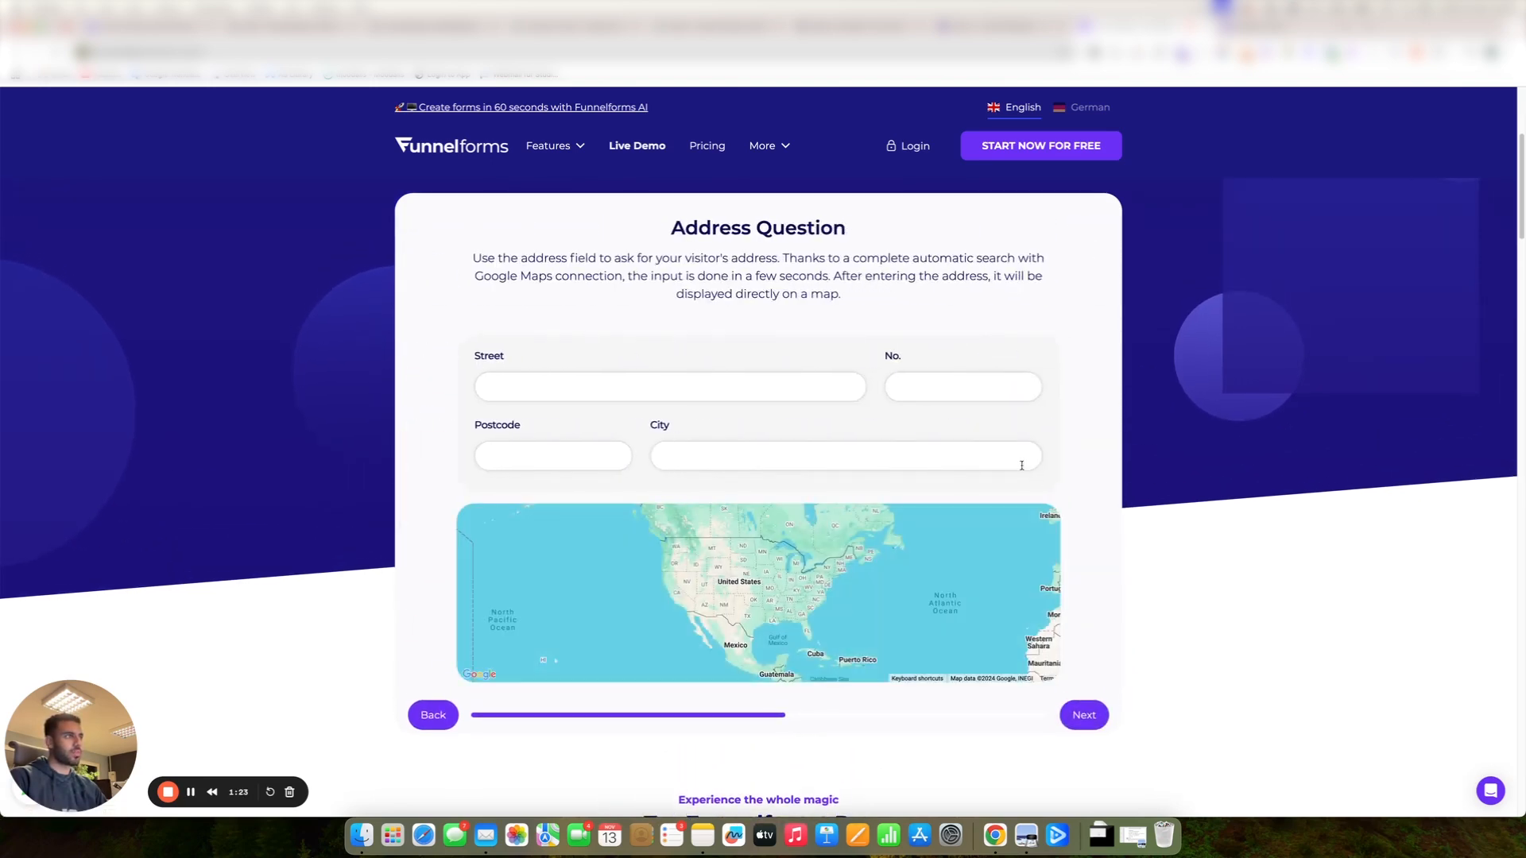
Fill the address question with a saved address suggestion and continue to the file upload question.
left_click(772, 394)
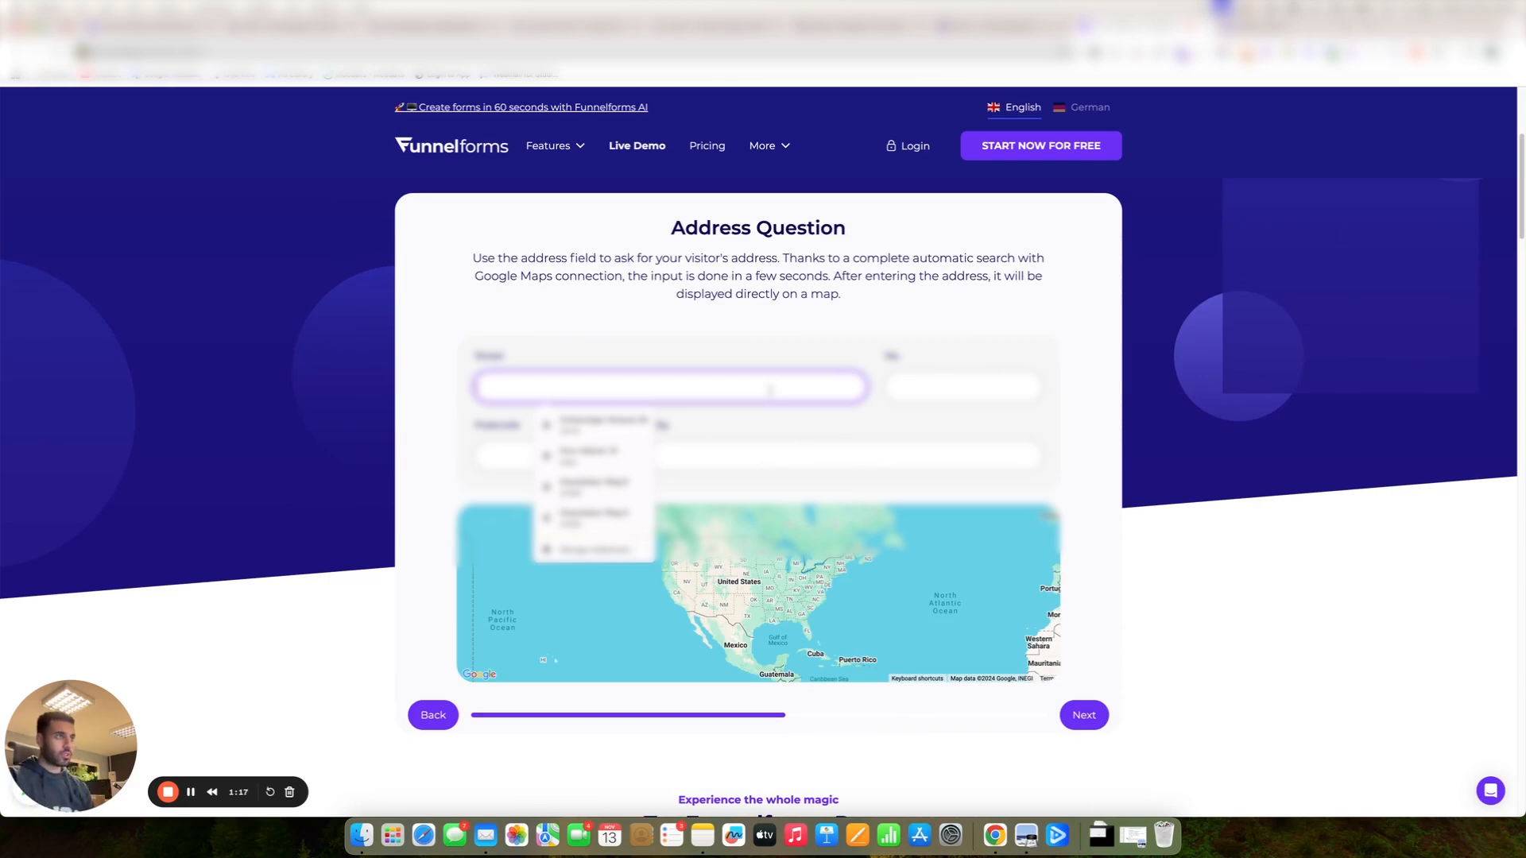
left_click(546, 489)
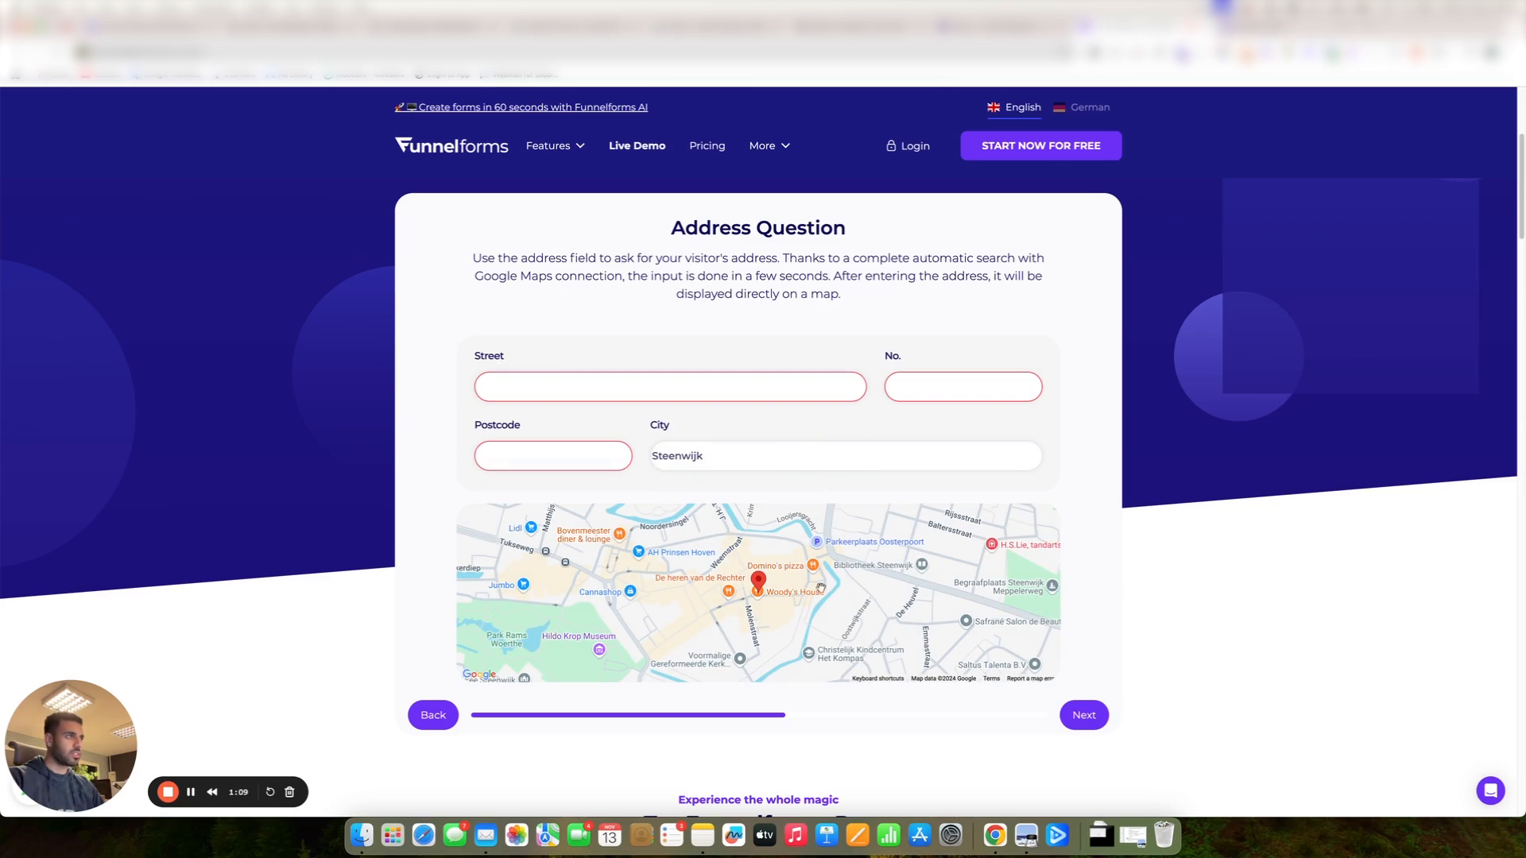
scroll(839, 584, "down", 2)
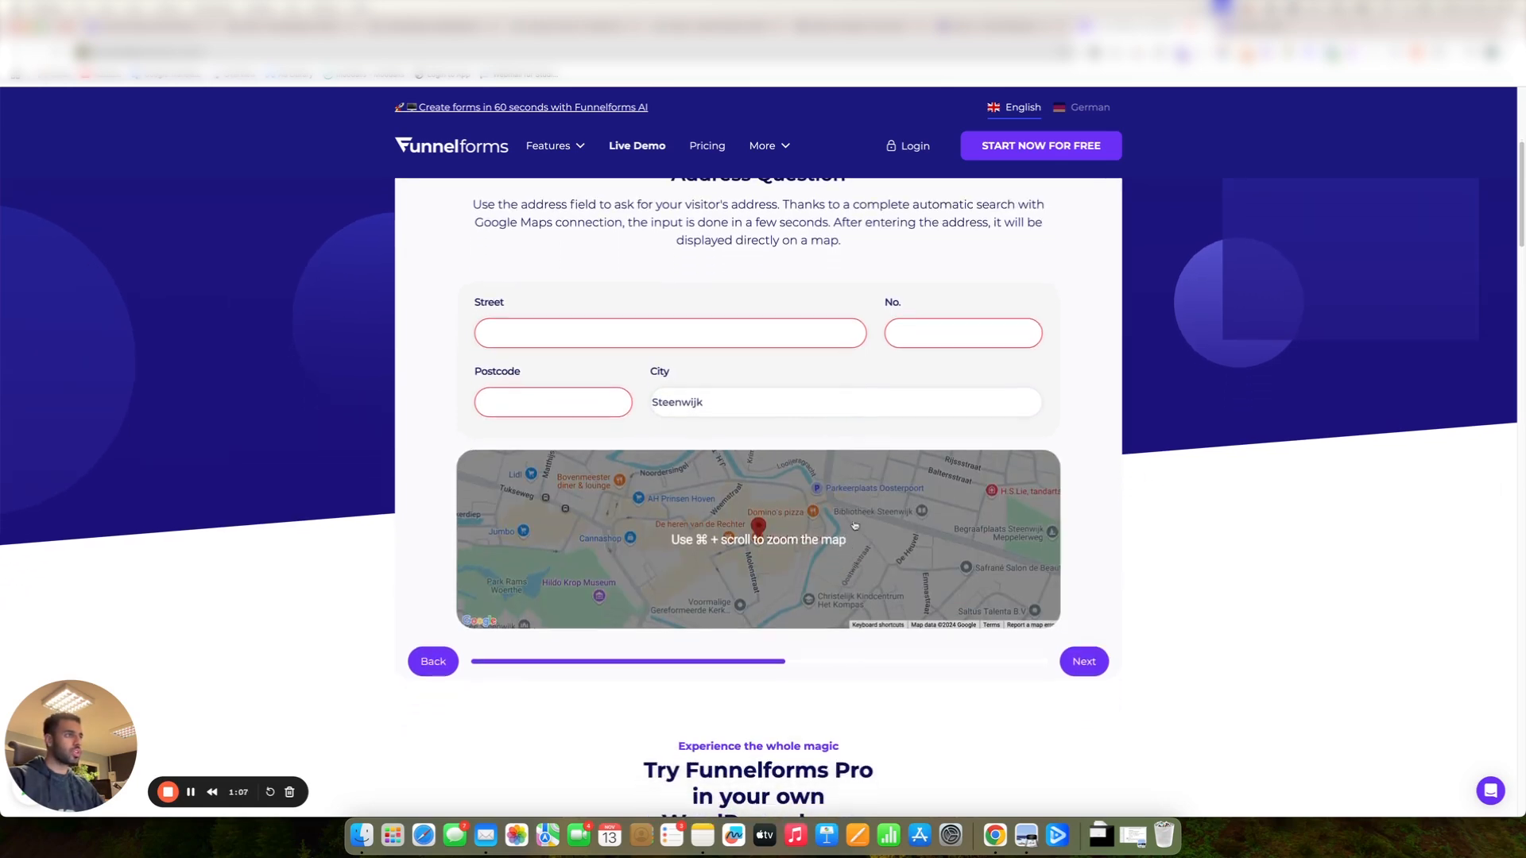
scroll(851, 528, "down", 3)
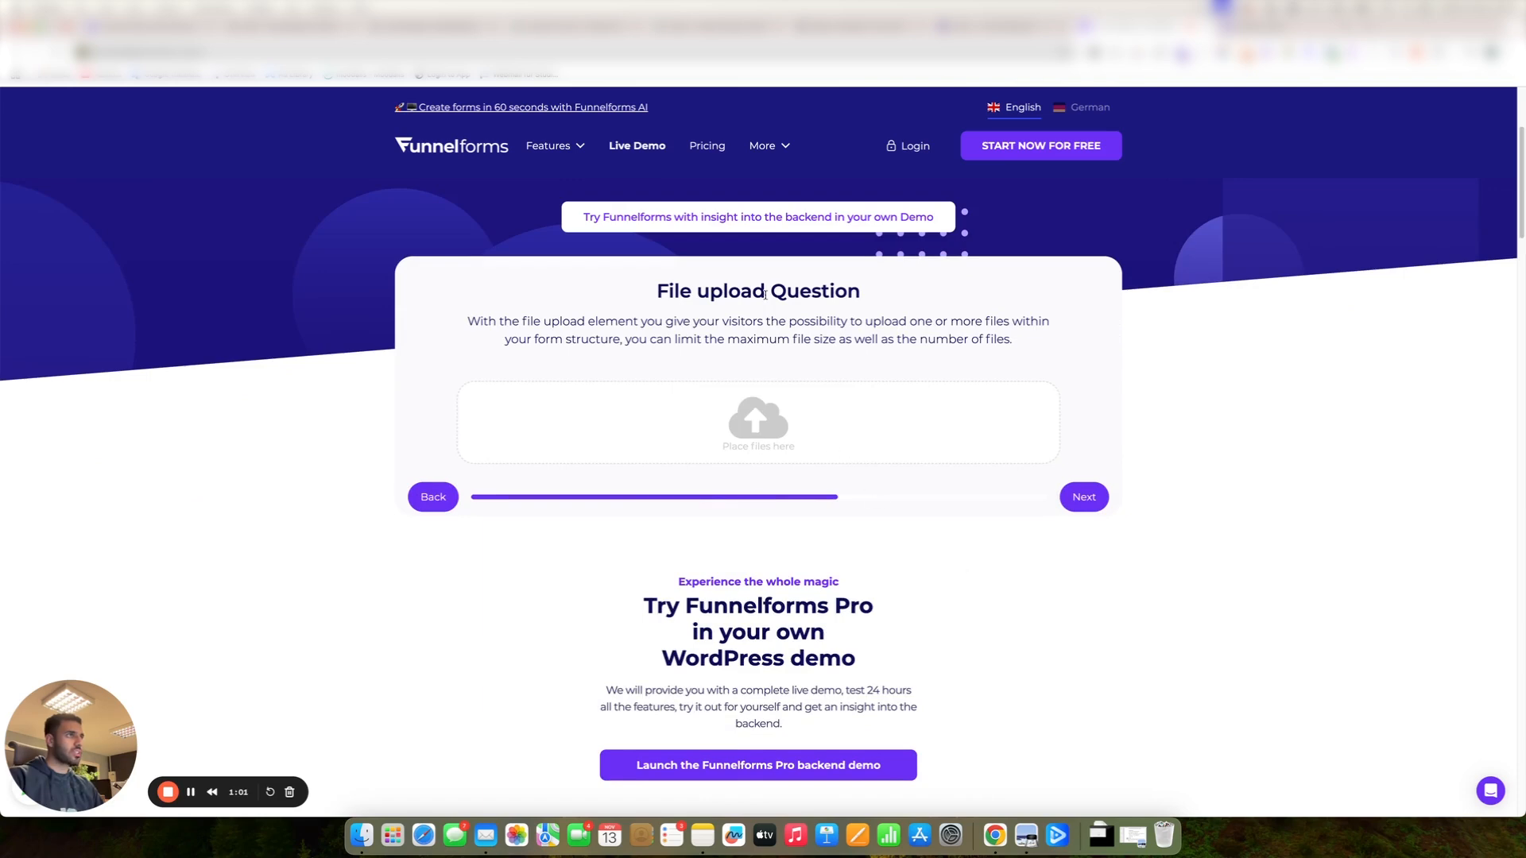
Skip the file upload, choose Option 1 in the dropdown question and advance to the text area question.
left_click(1083, 501)
left_click(790, 396)
left_click(906, 409)
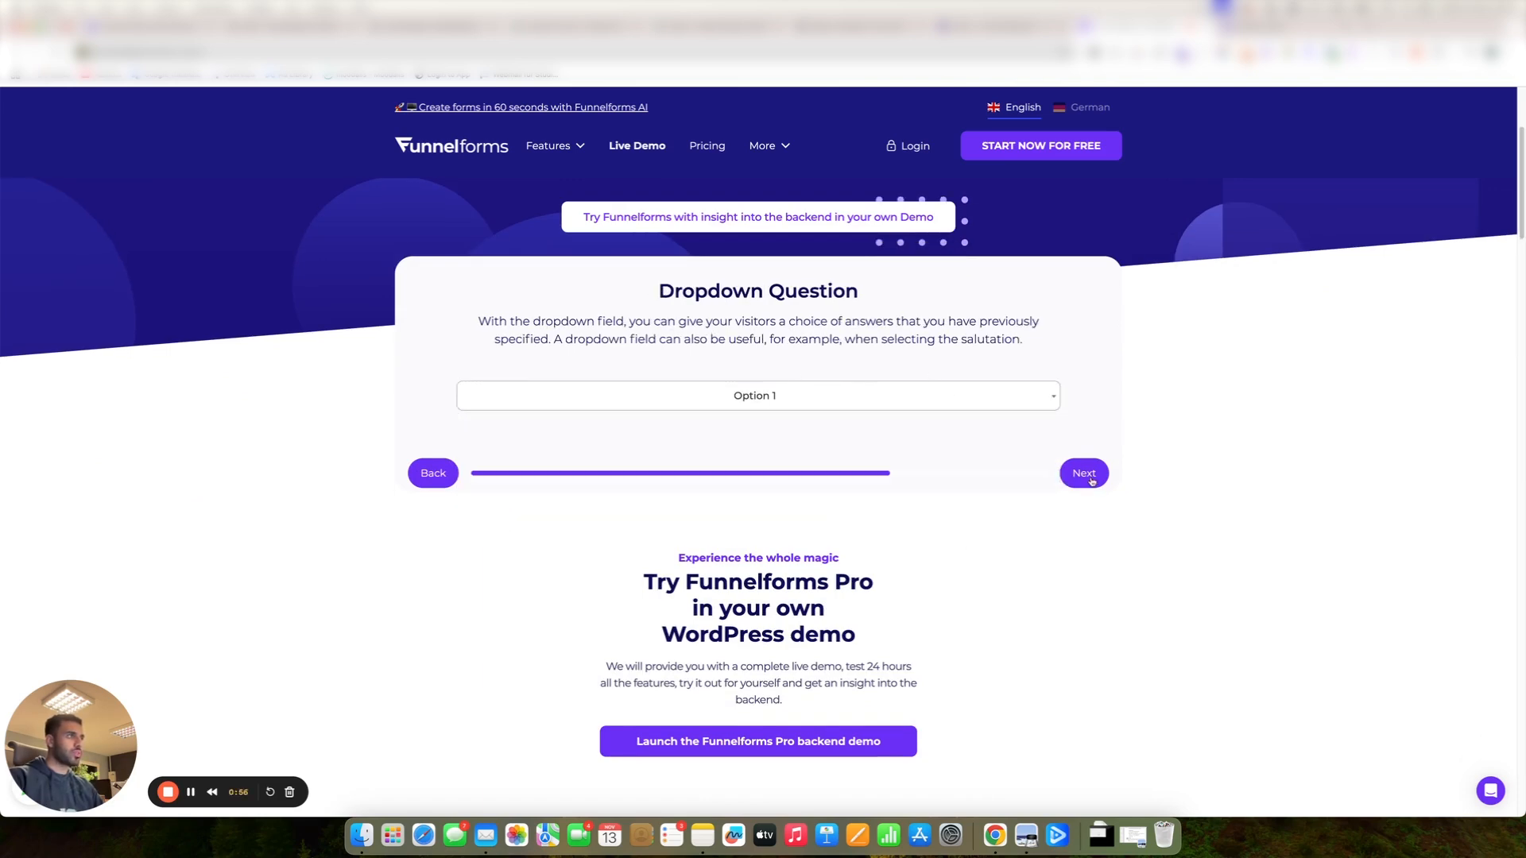
left_click(1090, 480)
left_click(1083, 475)
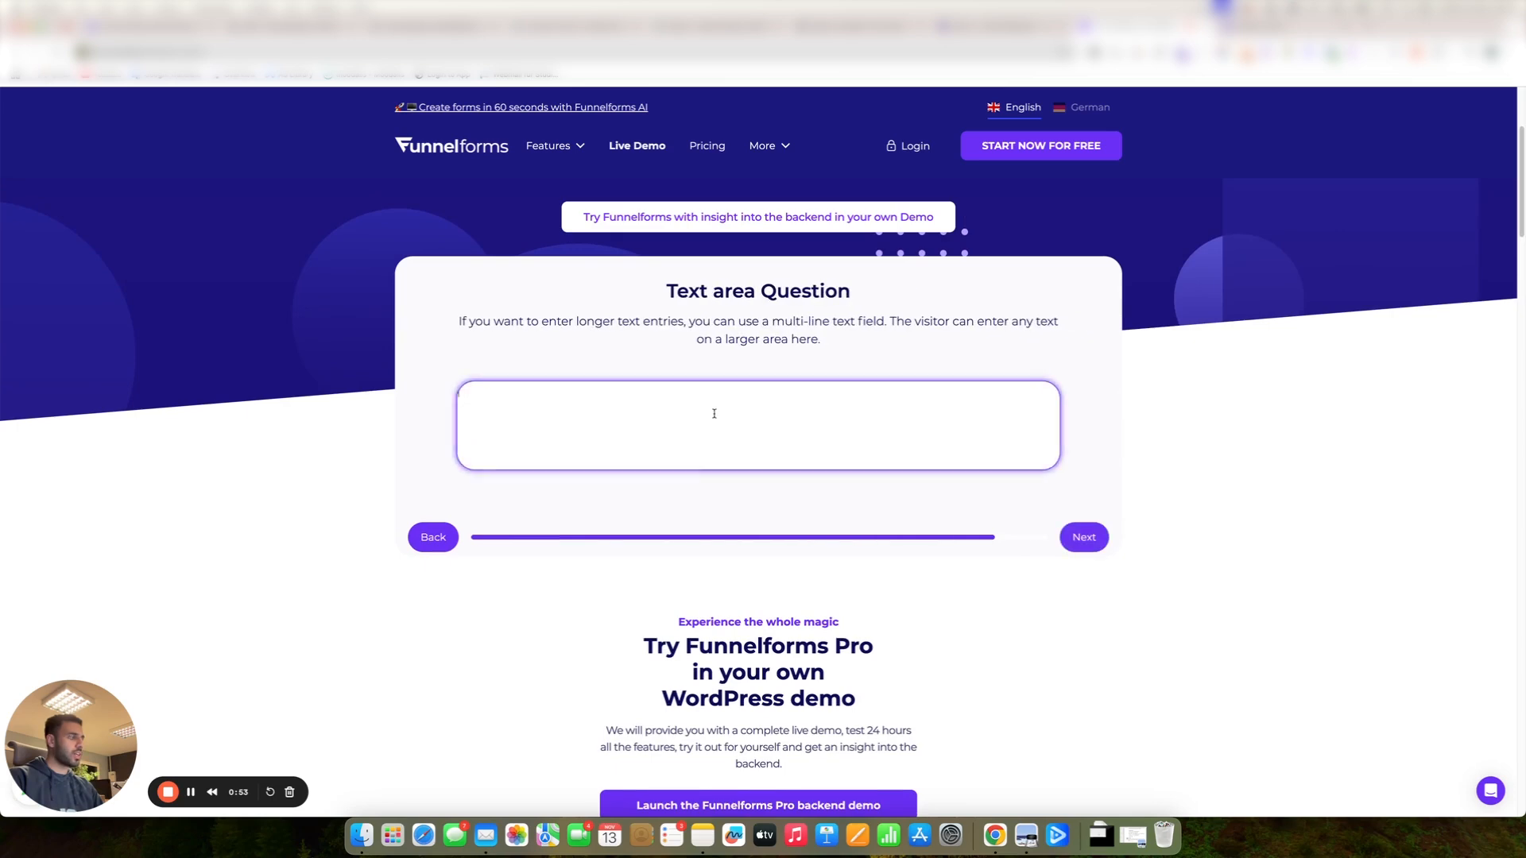
scroll(734, 488, "up", 3)
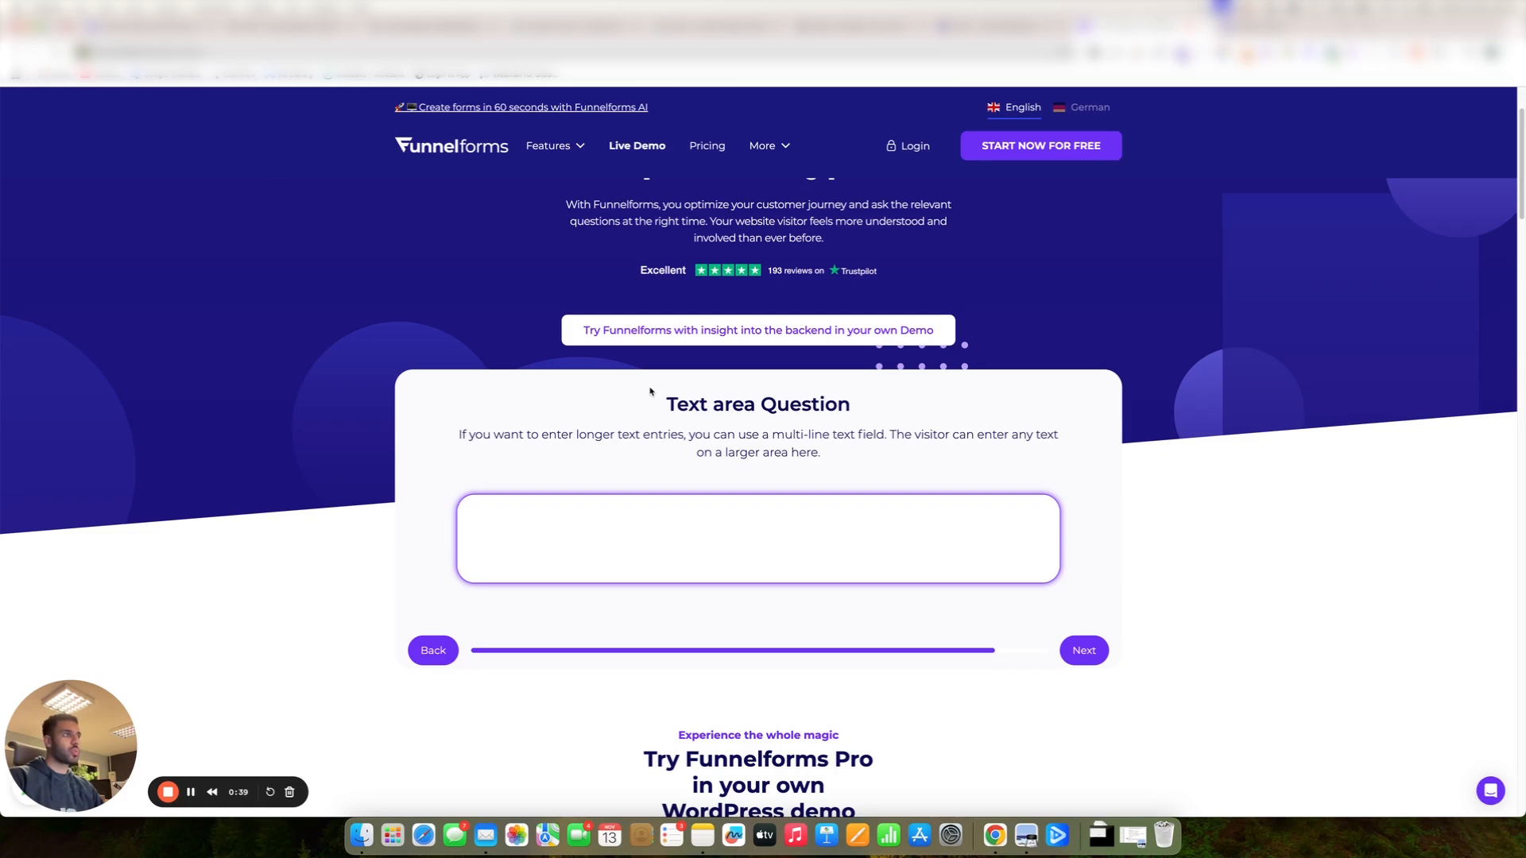
left_click_drag(650, 391, 804, 480)
left_click(847, 450)
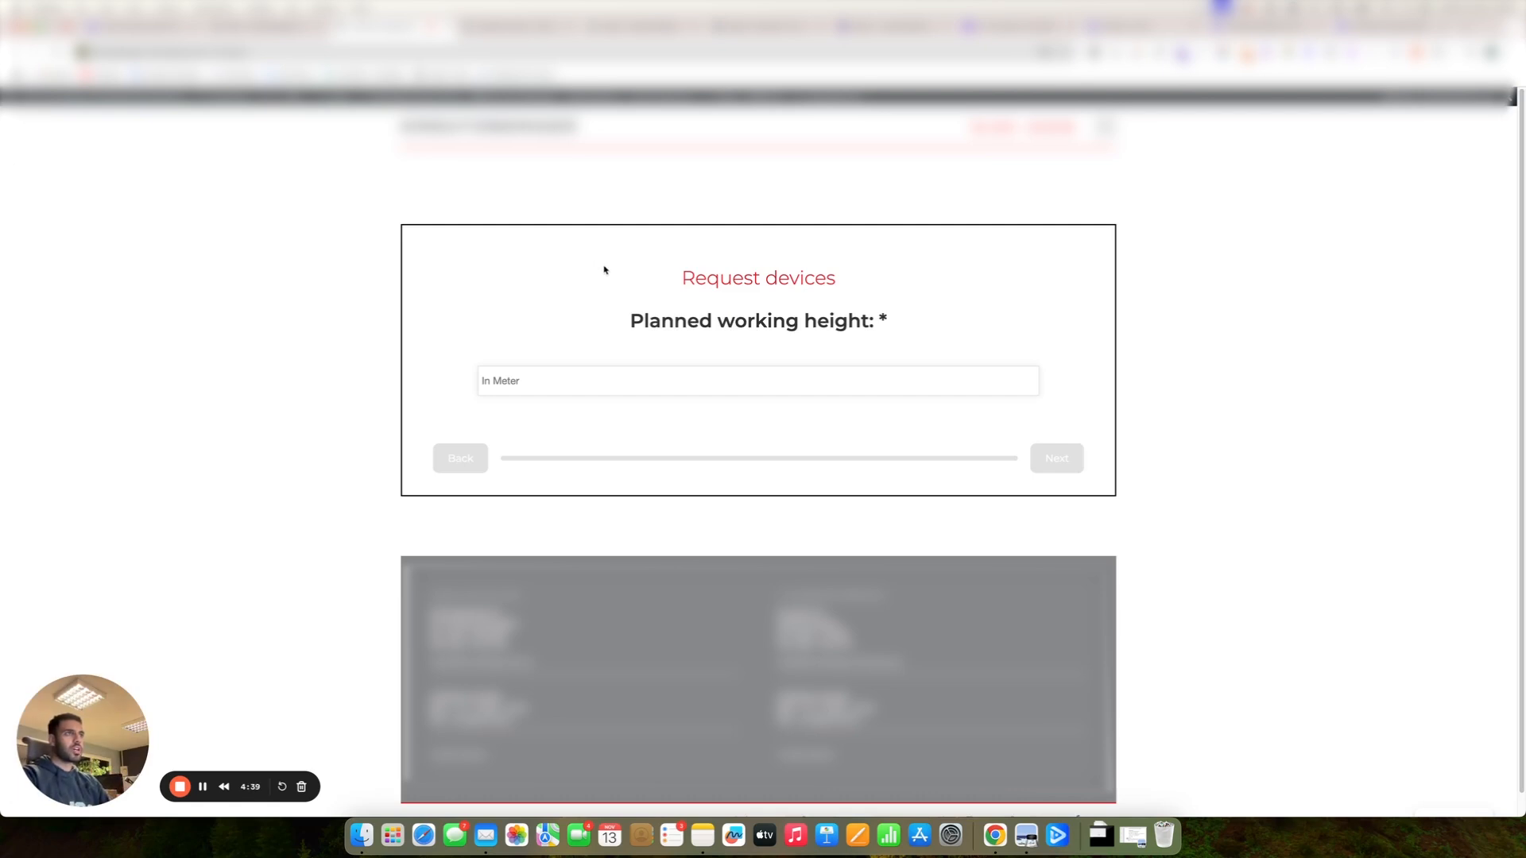
Answer the planned working height question of the device request form with 10 and continue.
left_click_drag(653, 293, 907, 332)
left_click(923, 328)
left_click(843, 387)
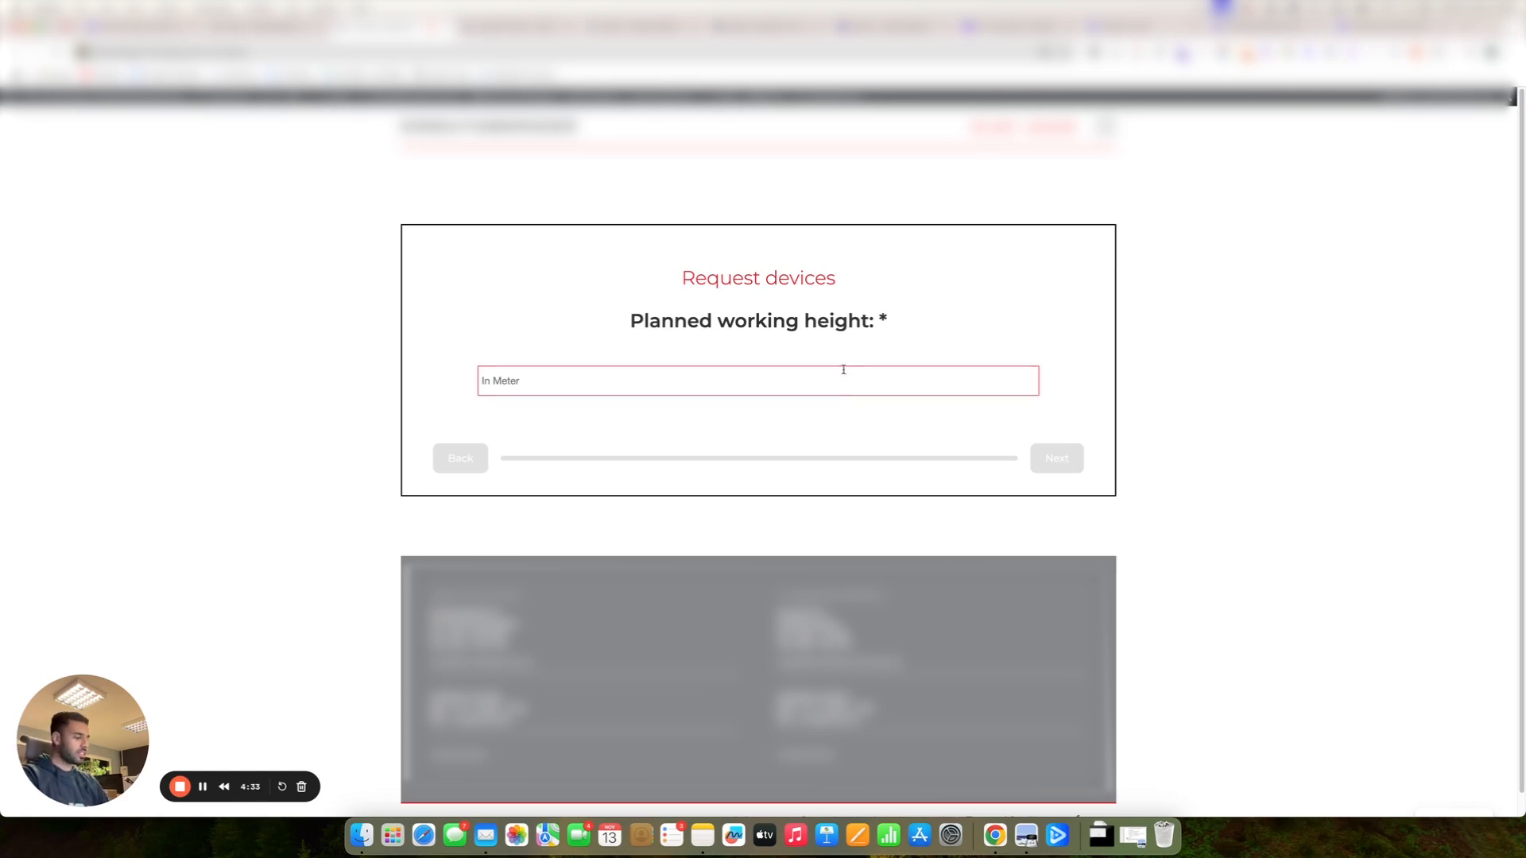
type("10")
key("Return")
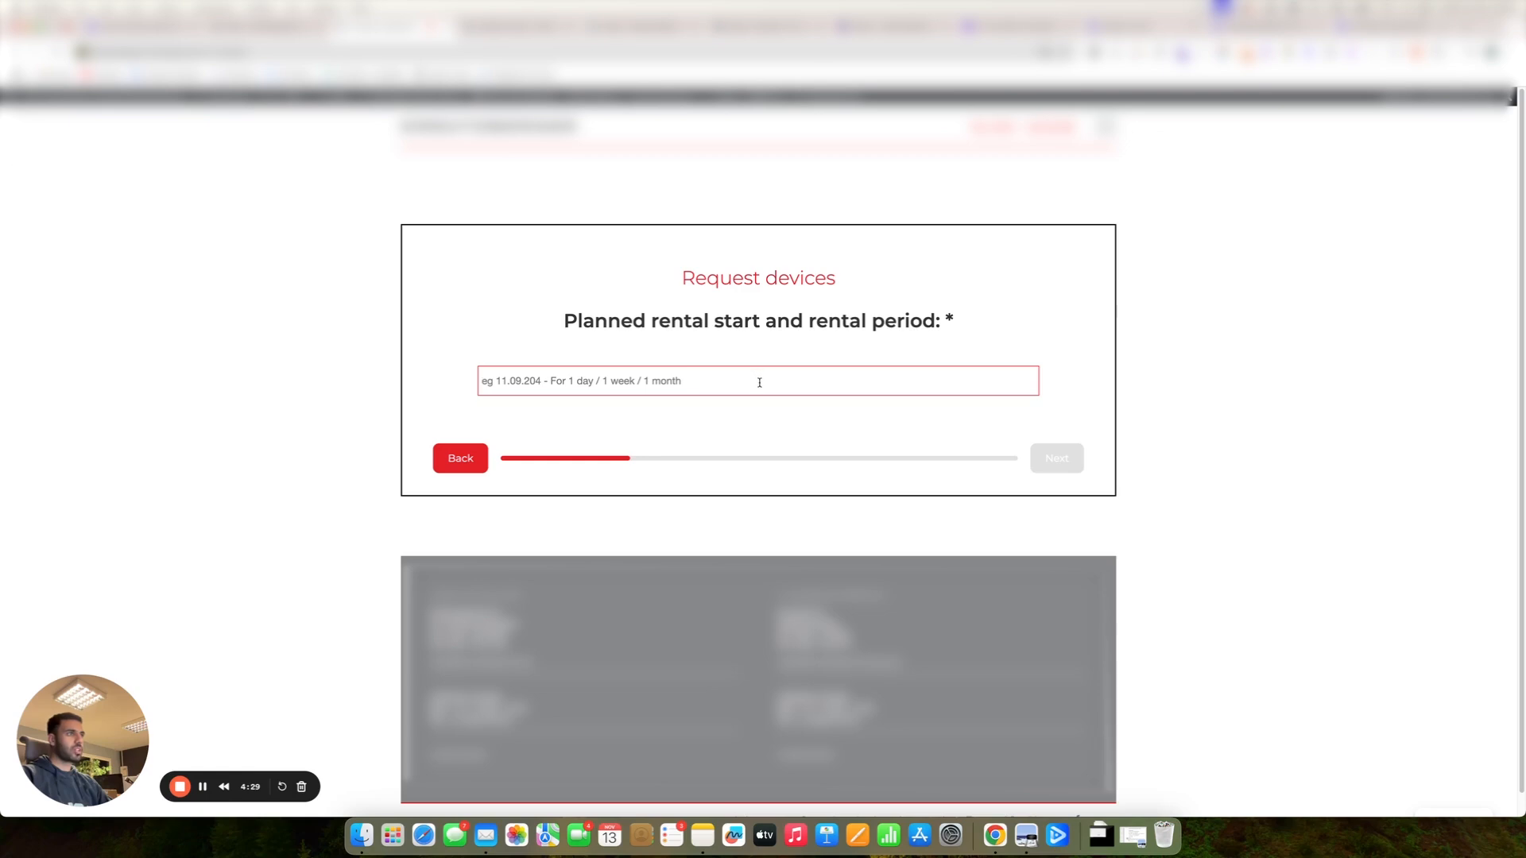
Enter "1 week" as the planned rental start and rental period and continue.
type("1")
key("BackSpace")
type("1 ")
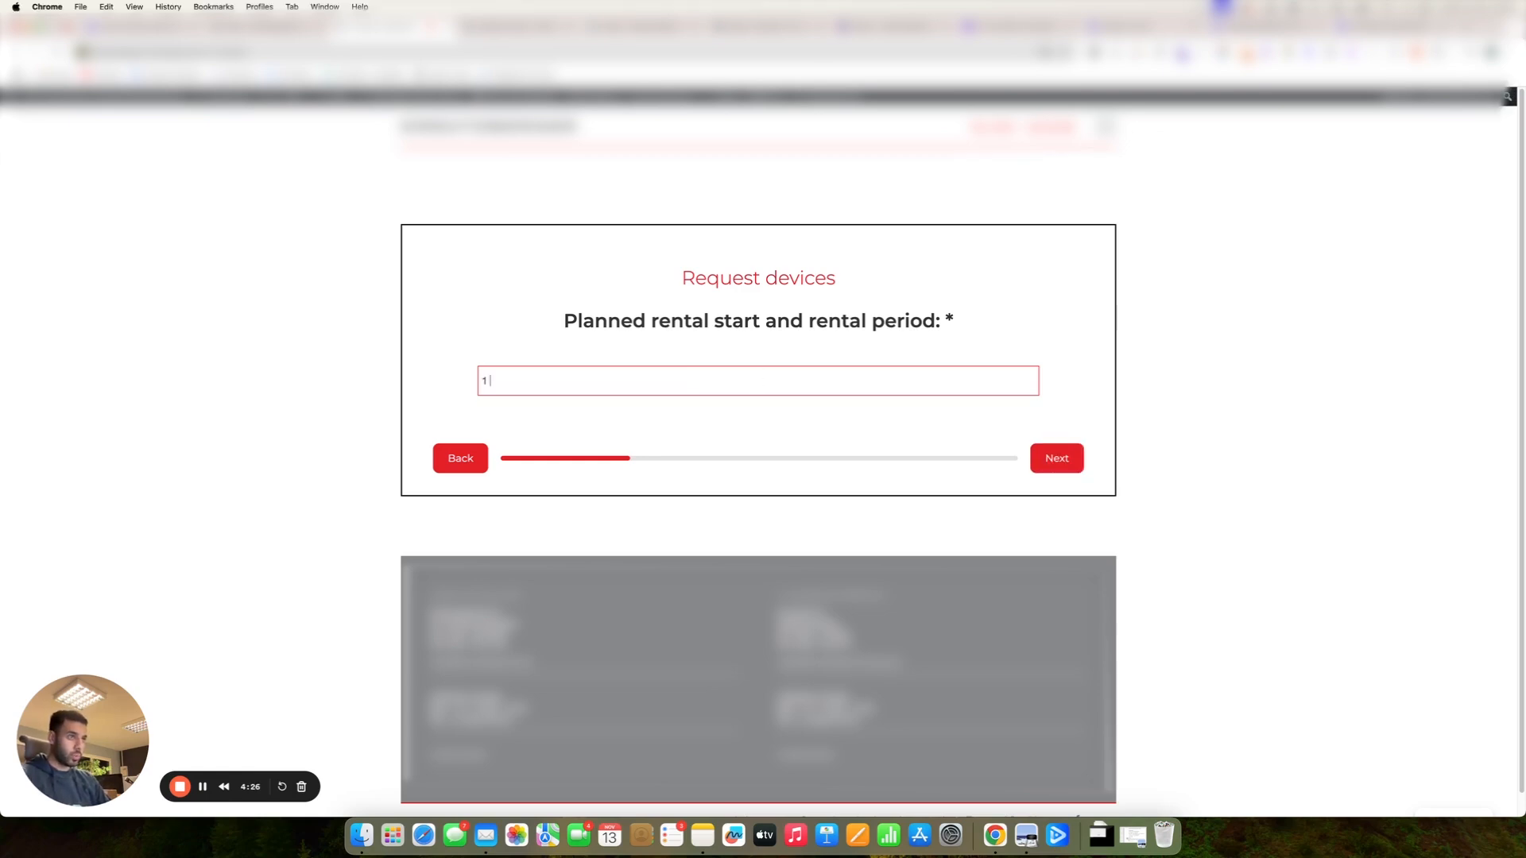
type("week")
key("Return")
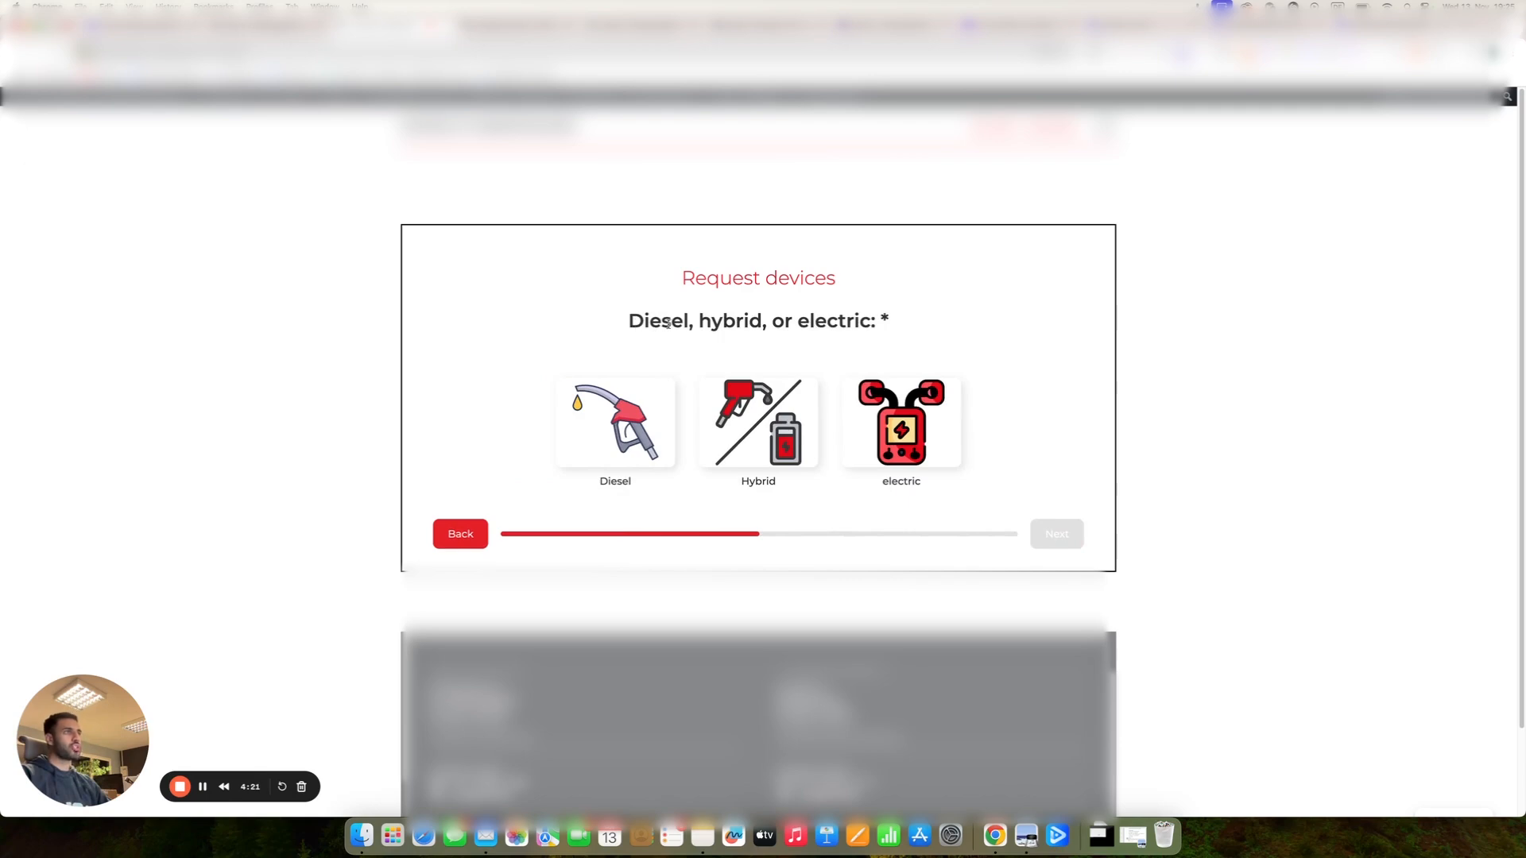
Choose Hybrid as the drive and scissor lifts as the work platform, and fill the contact form with saved contact details.
left_click(777, 416)
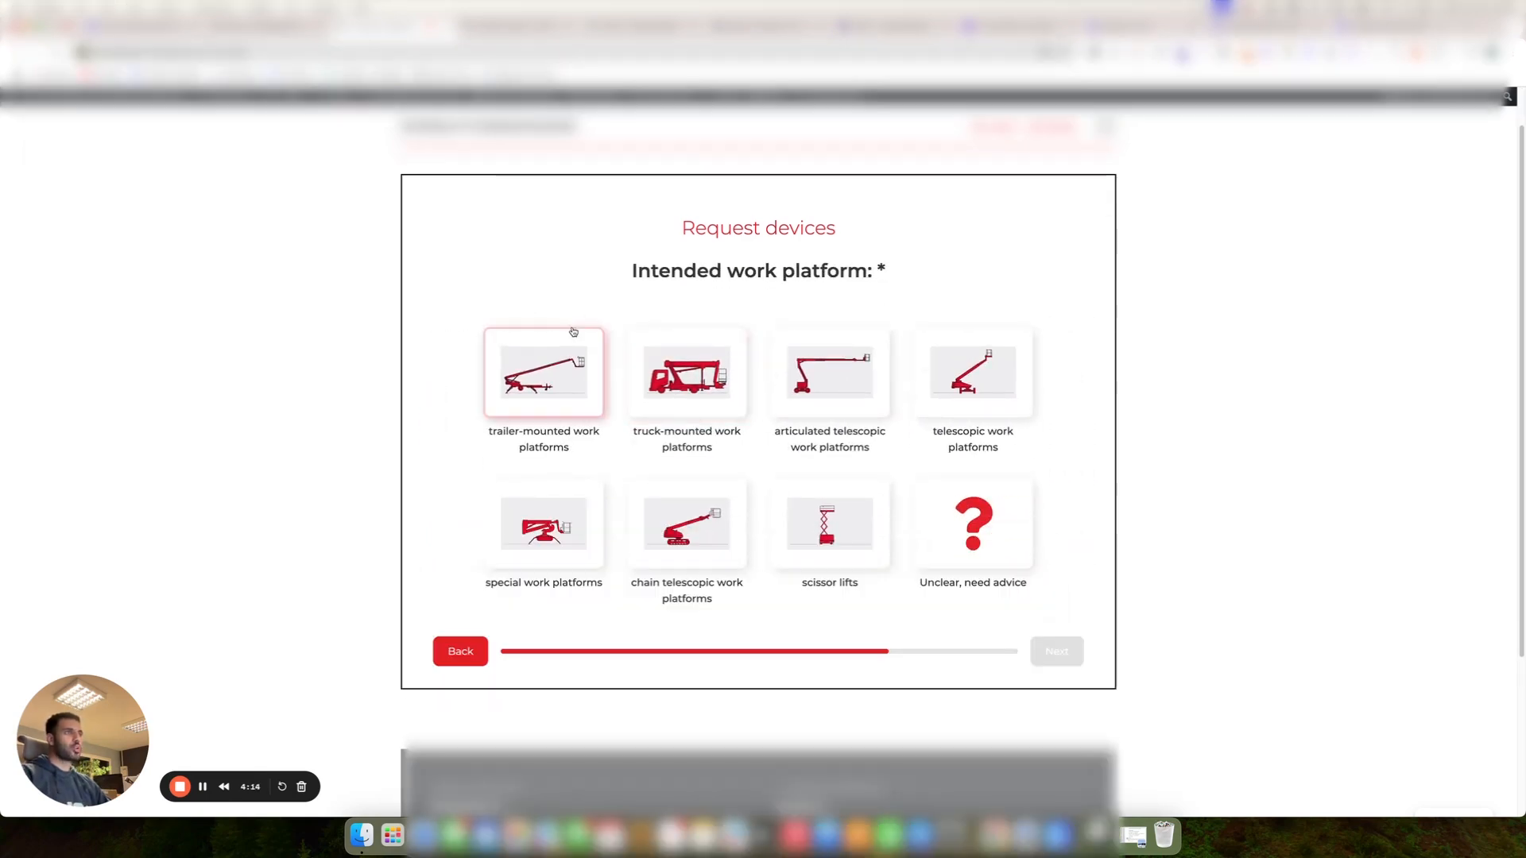
left_click(851, 520)
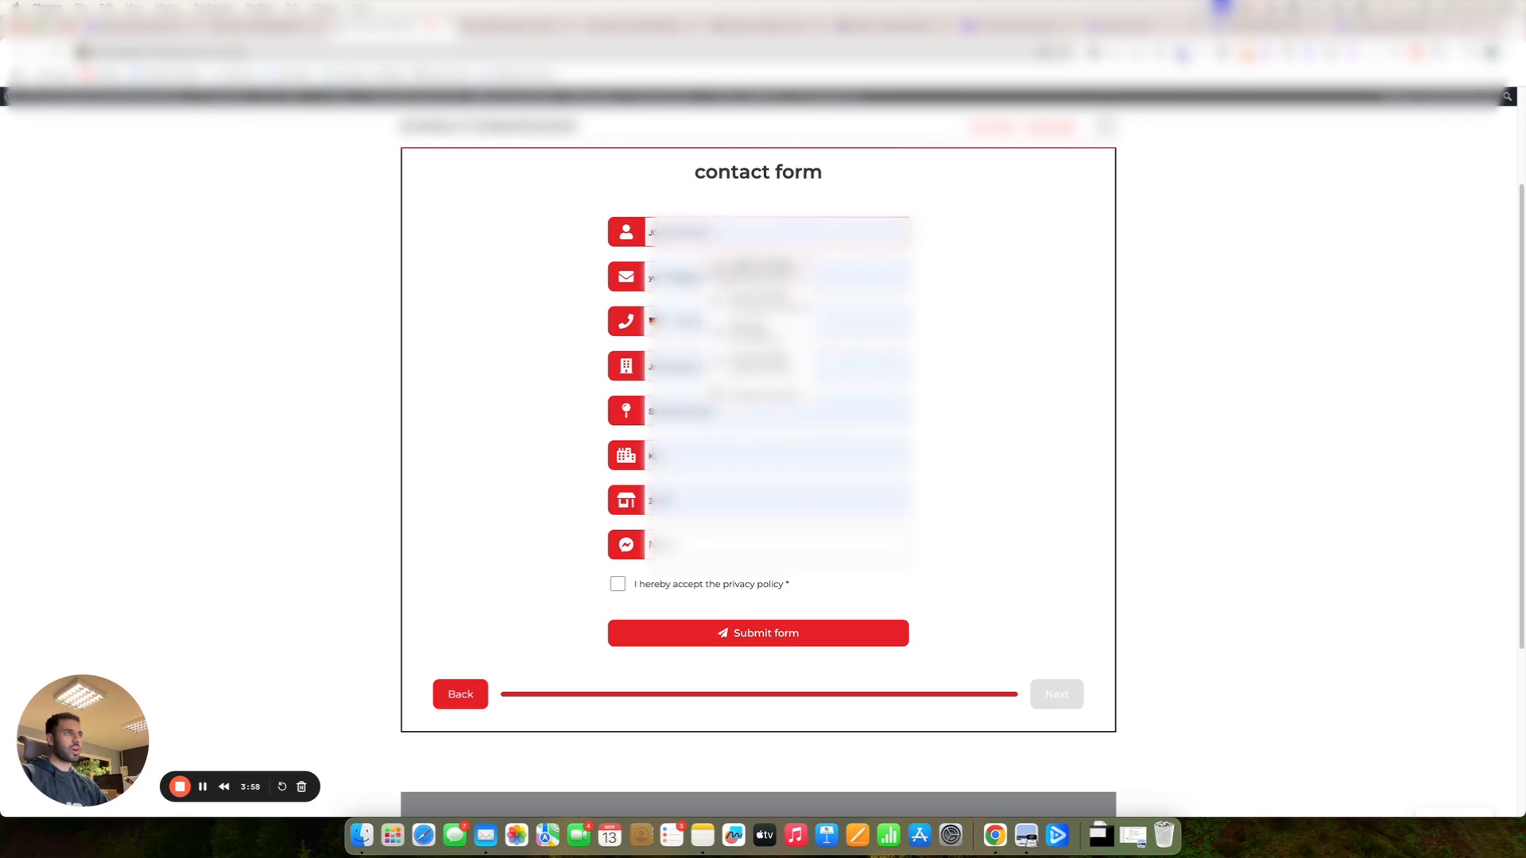
left_click(760, 271)
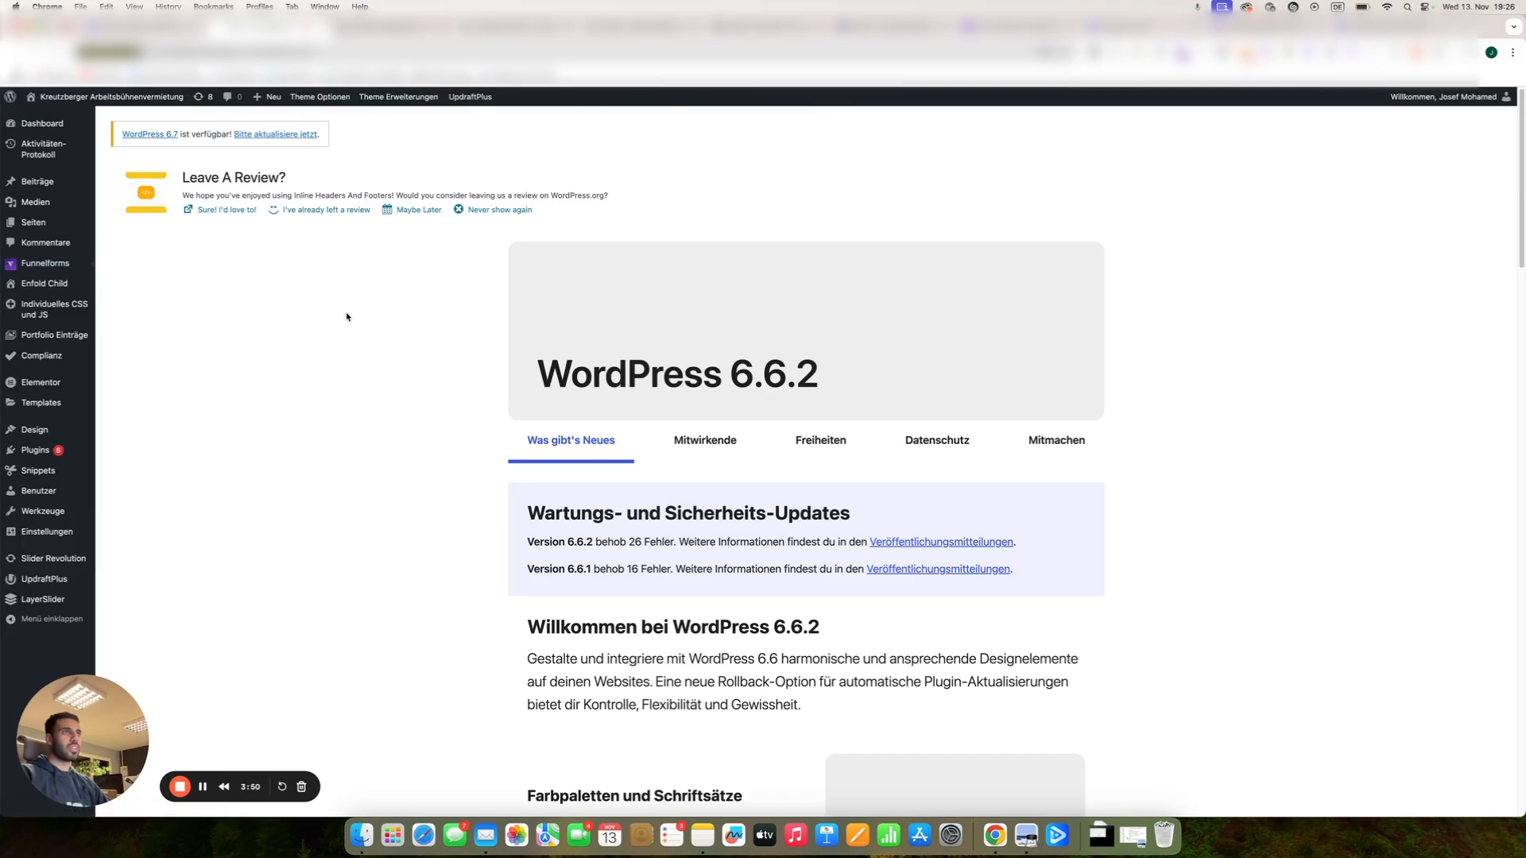
Look through the submitted leads in the Funnelforms leads list of the WordPress admin.
scroll(351, 396, "down", 3)
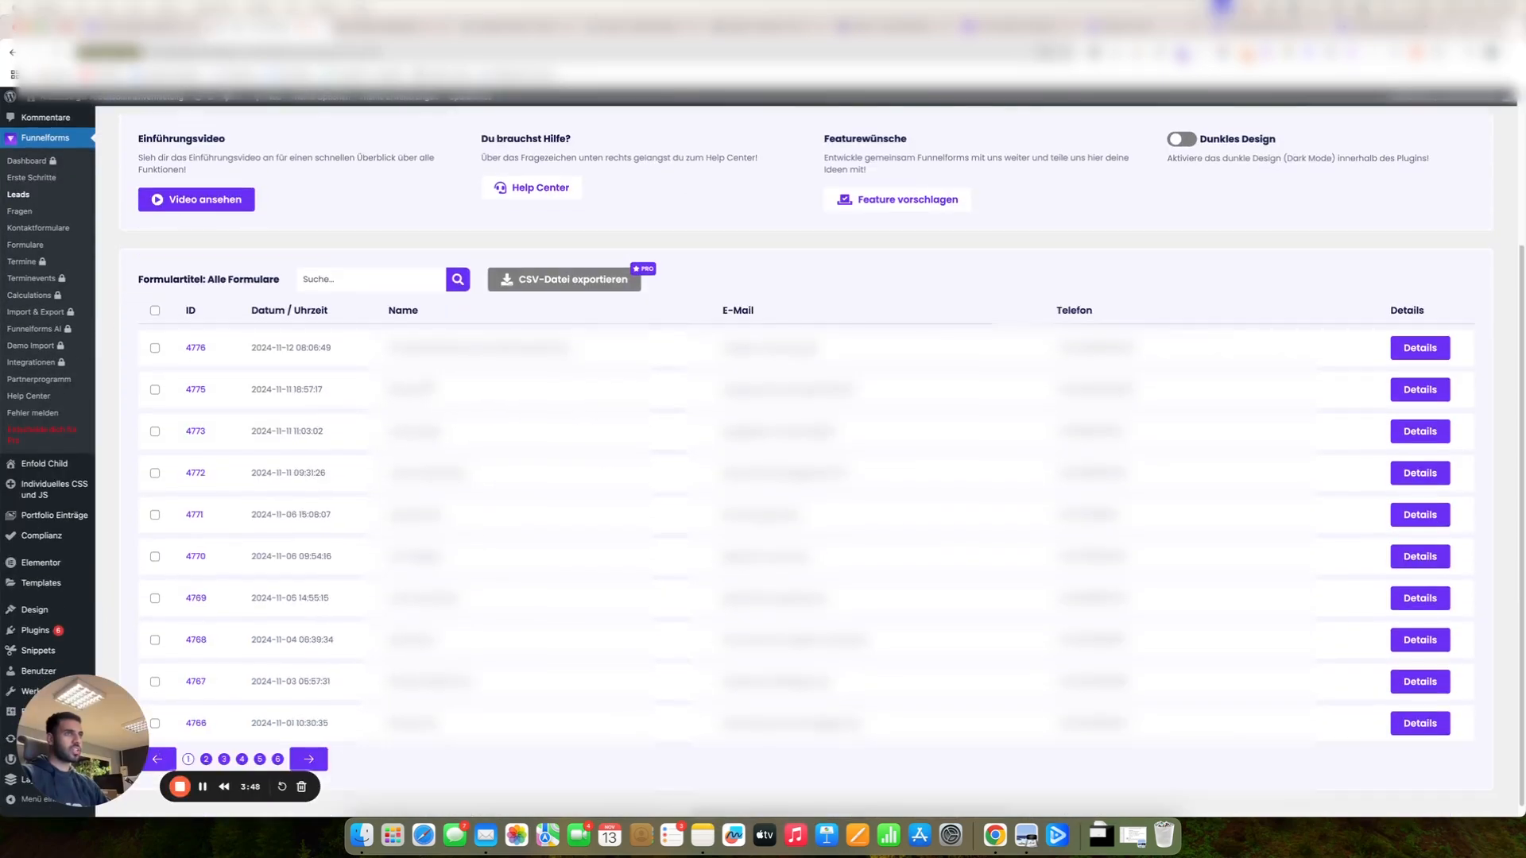
scroll(1464, 441, "down", 1)
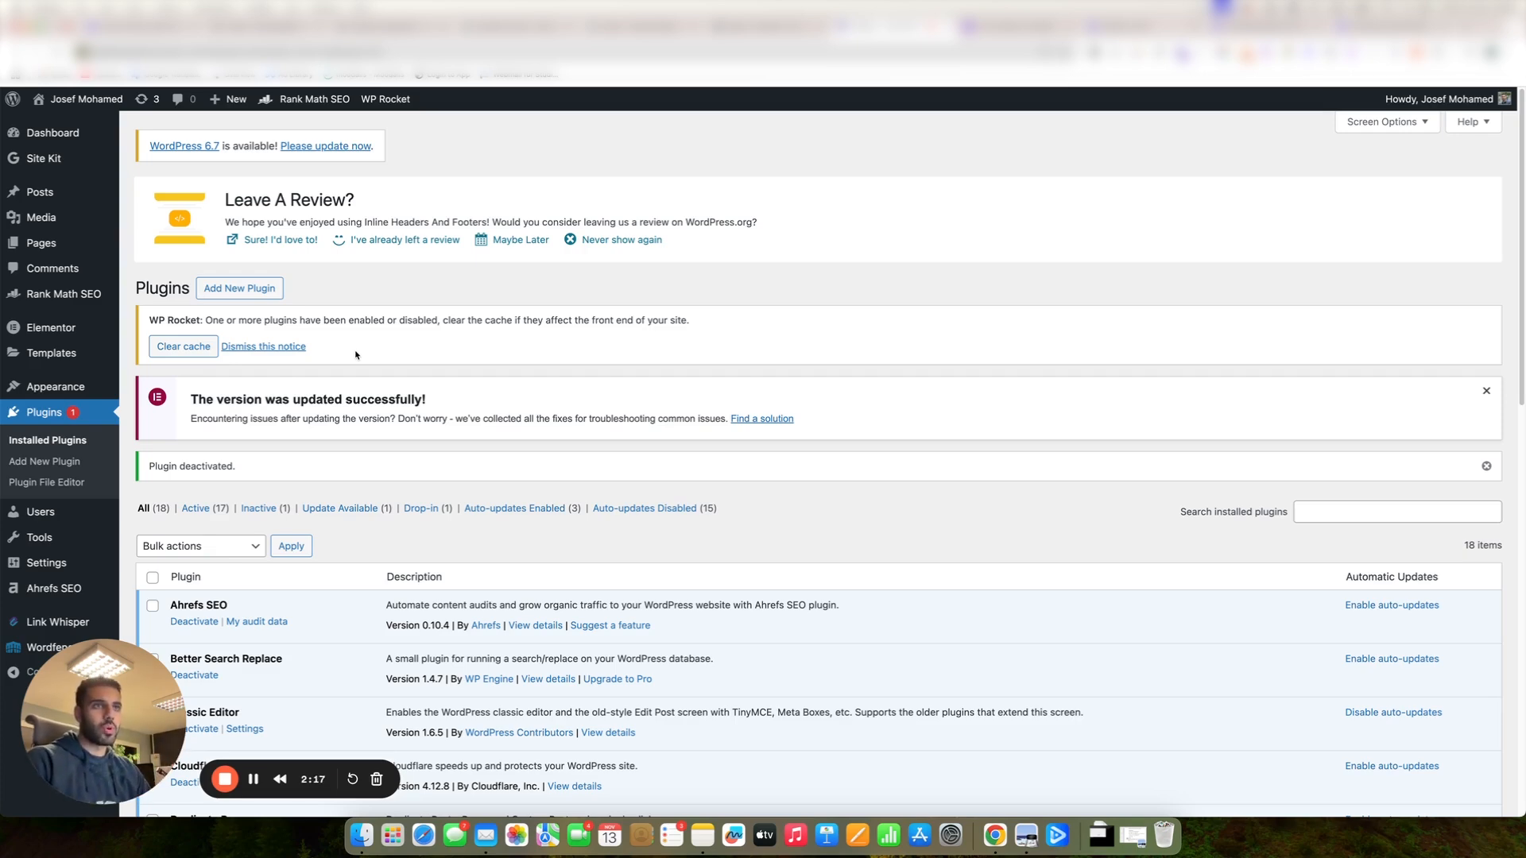
Search the directory of new WordPress plugins for "funnelforms".
left_click(75, 461)
left_click(1260, 395)
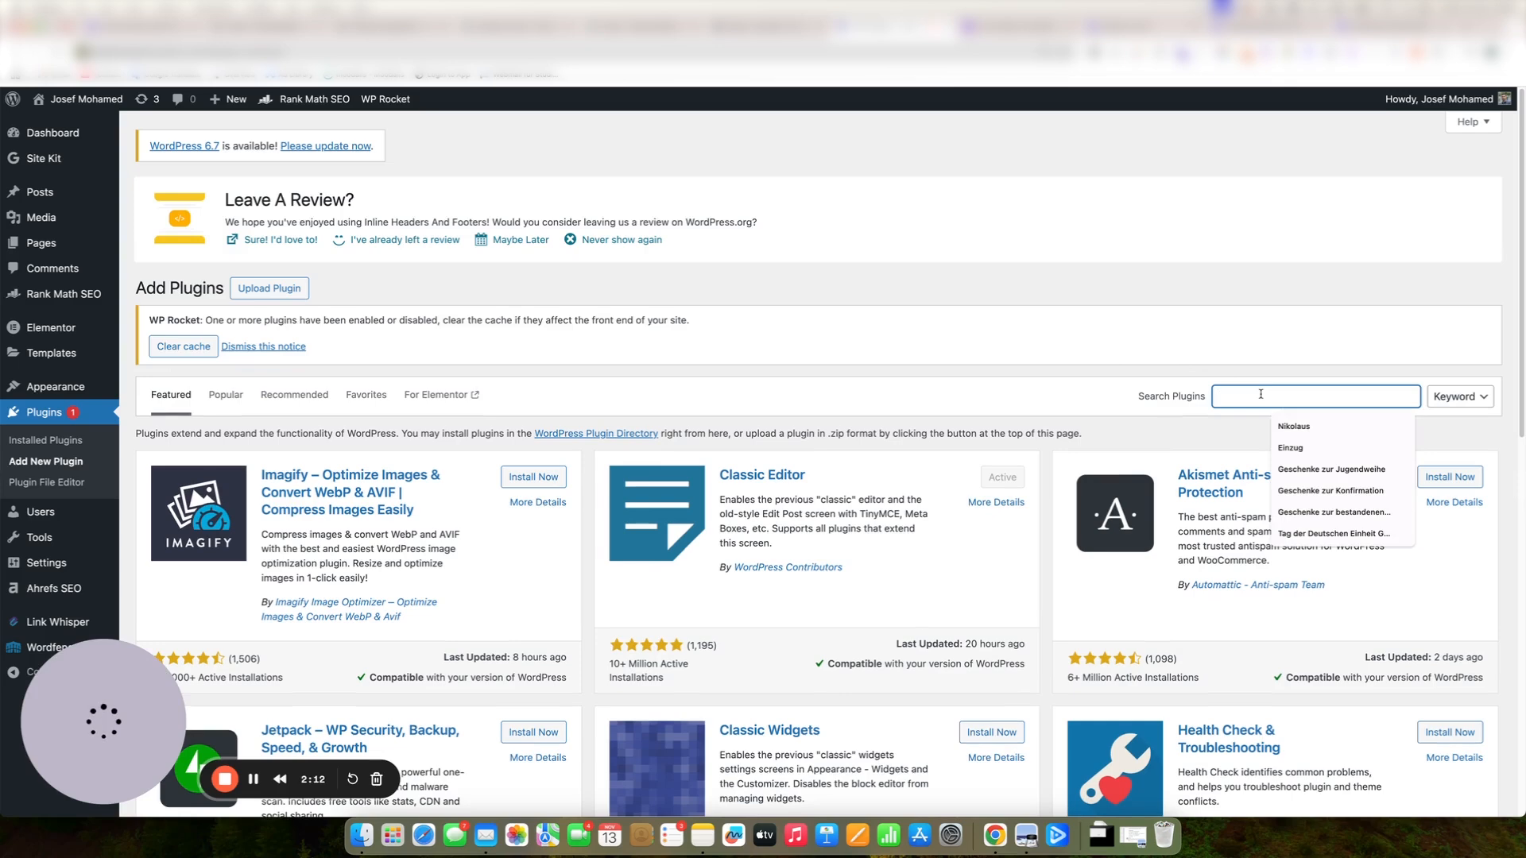
type("funnelfor")
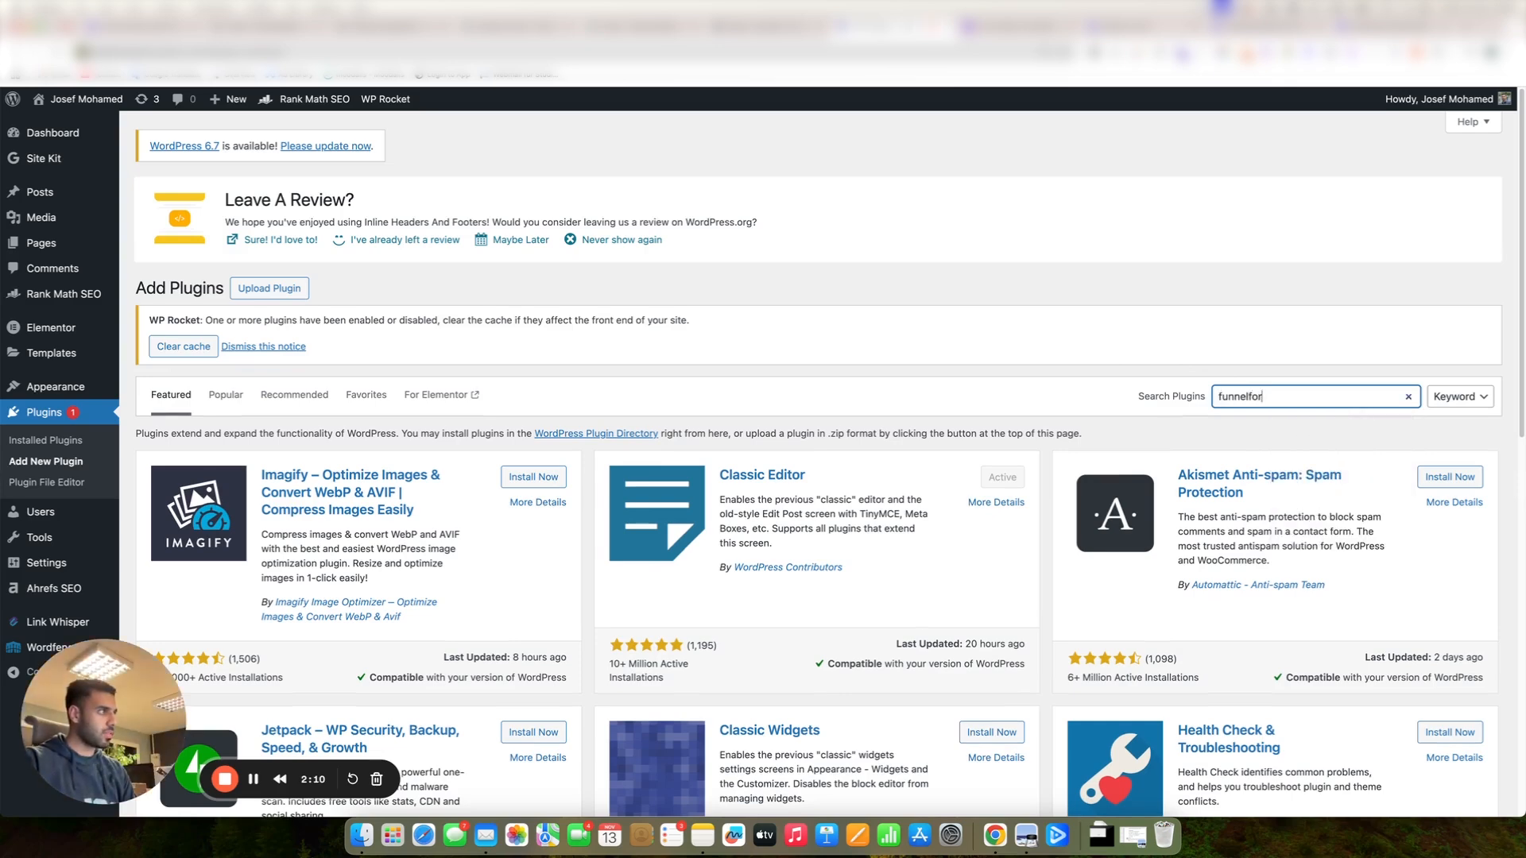
type("ms")
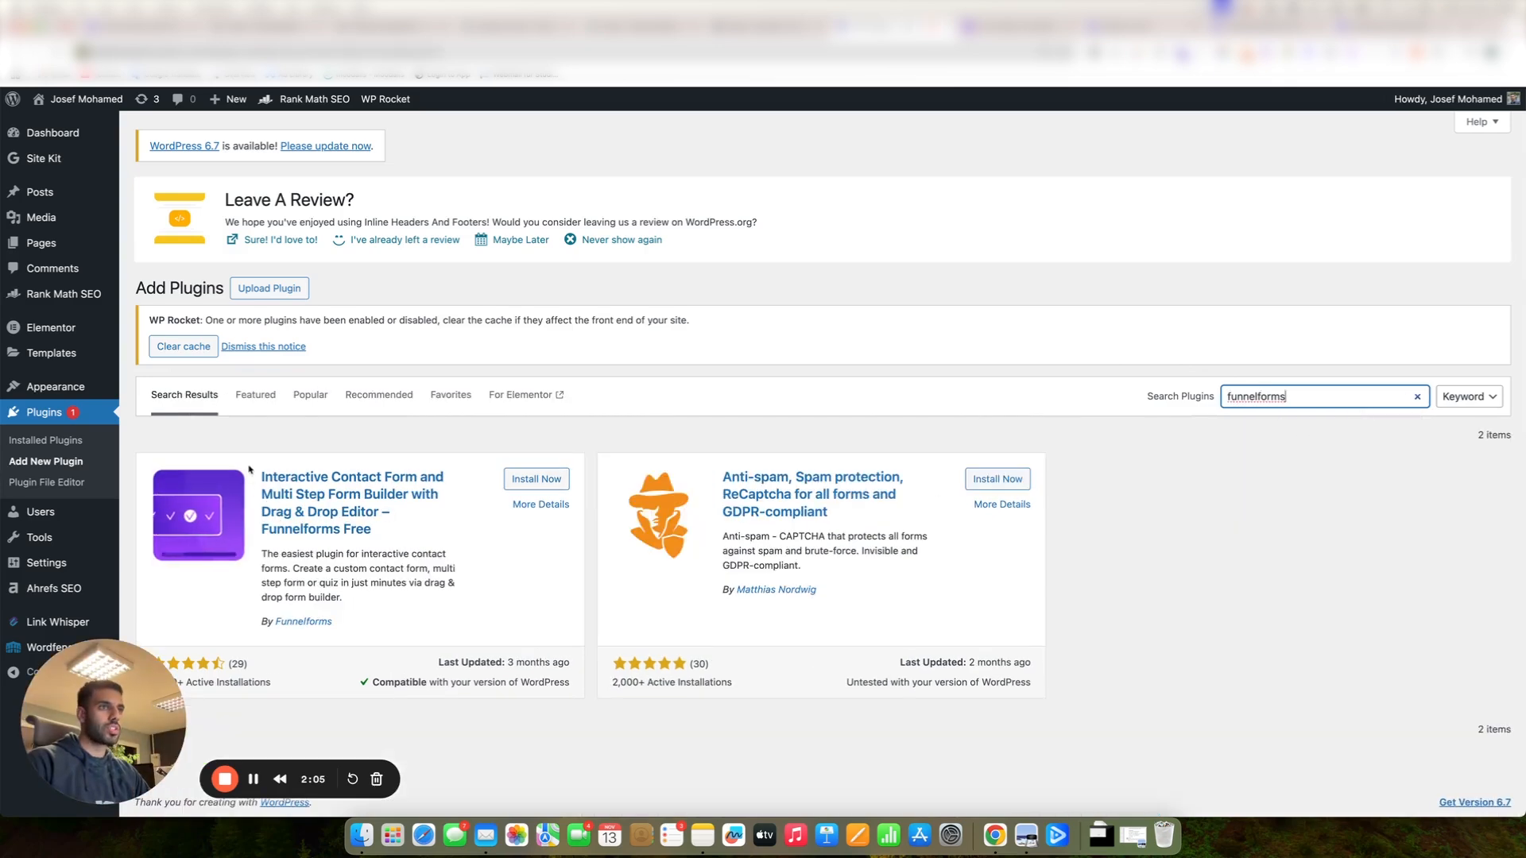
Install and activate the Funnelforms Free multi-step form builder plugin.
left_click_drag(251, 469, 446, 542)
left_click(449, 541)
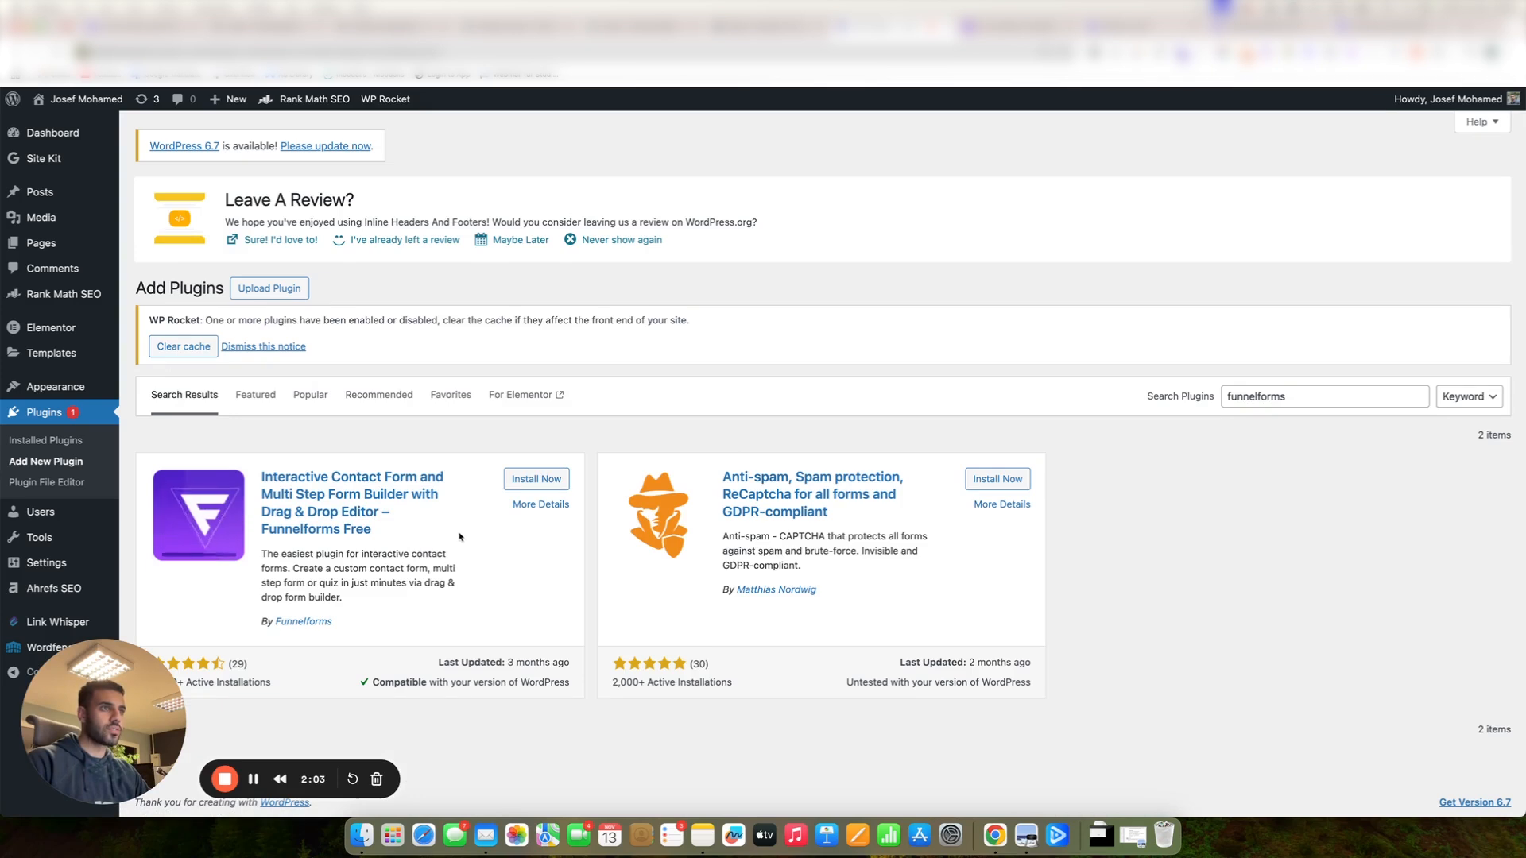
left_click(537, 479)
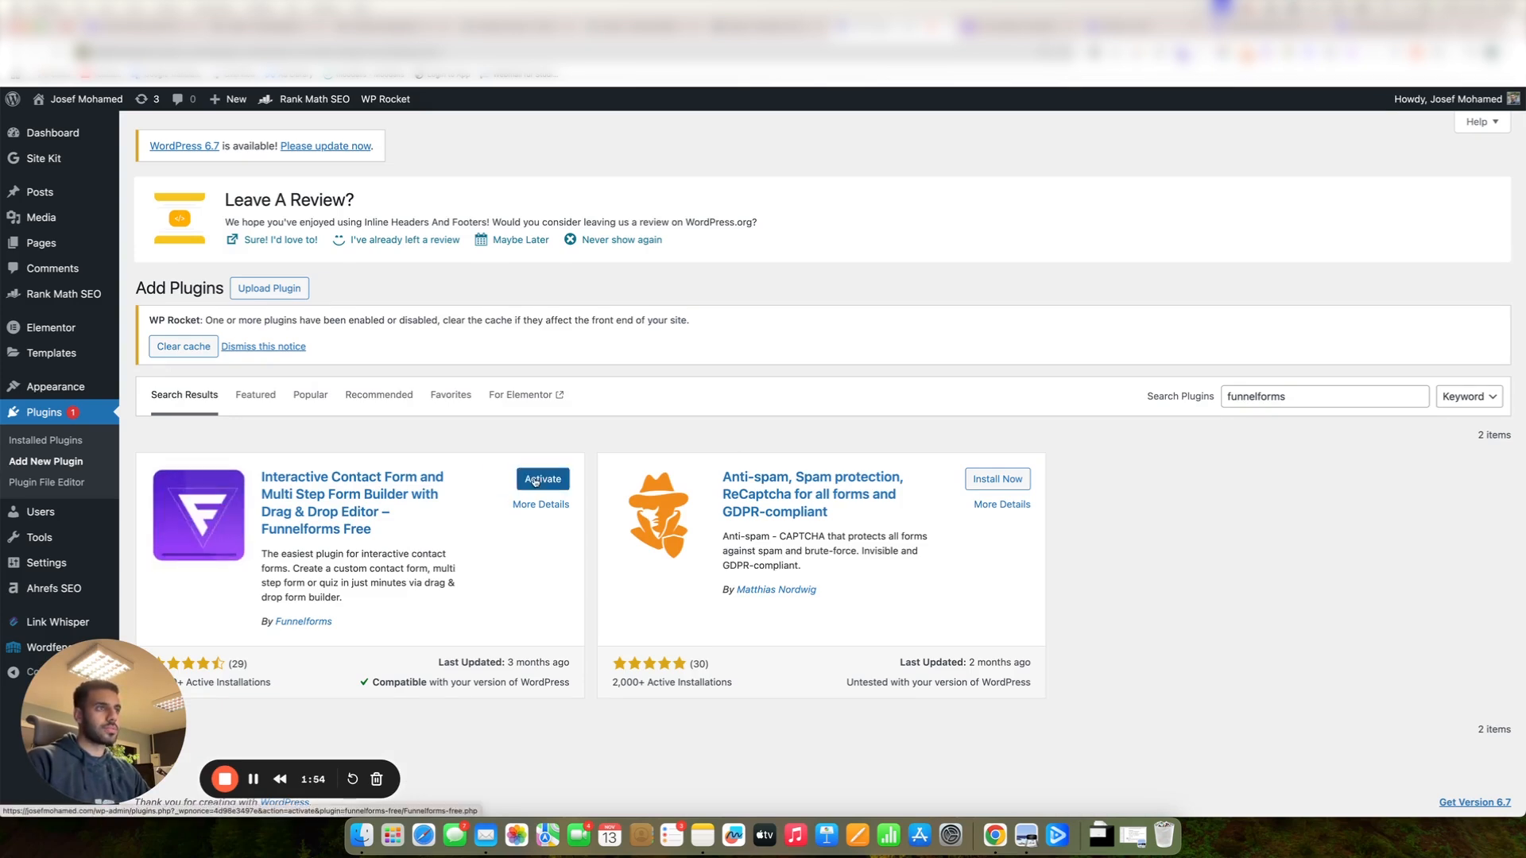
left_click(536, 479)
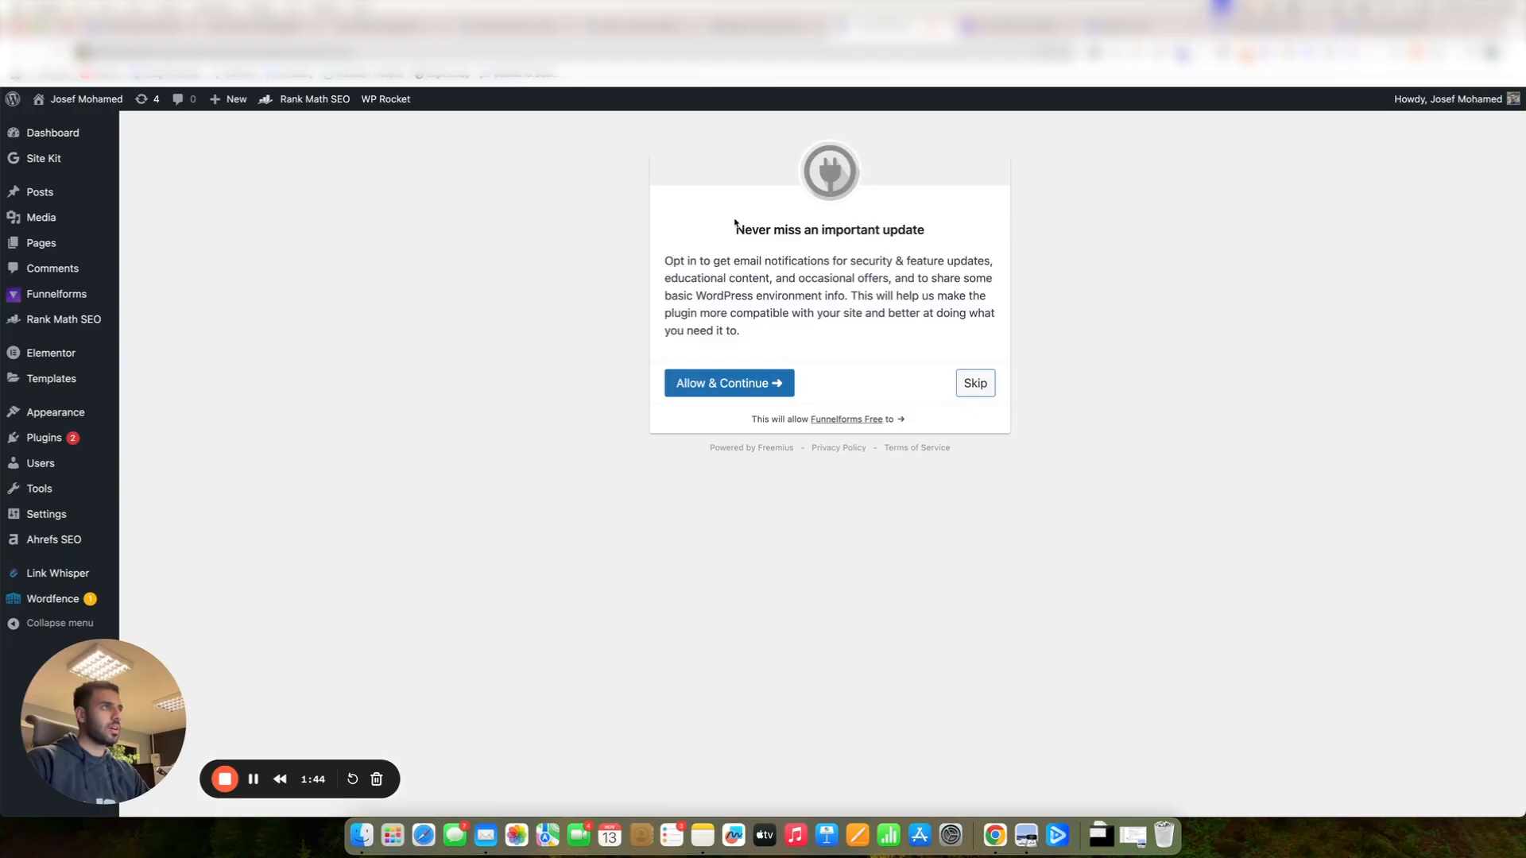
Allow the Funnelforms Free update notifications and continue to the plugin's start page.
left_click_drag(735, 230, 926, 232)
left_click(928, 263)
left_click(751, 391)
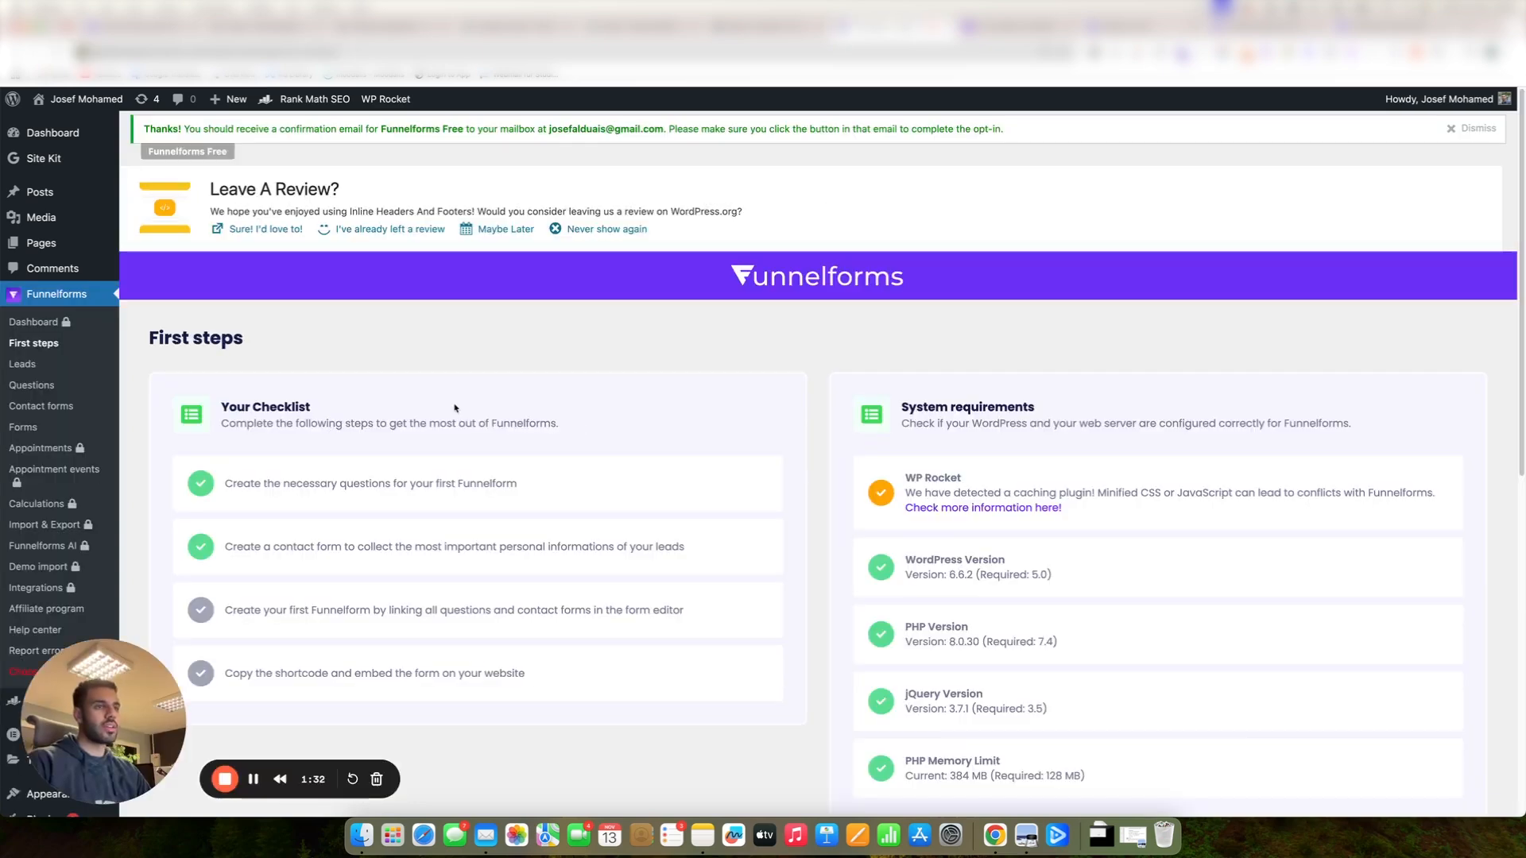
Look over the First steps checklist and the system requirements of Funnelforms.
scroll(528, 377, "down", 1)
scroll(528, 377, "down", 1)
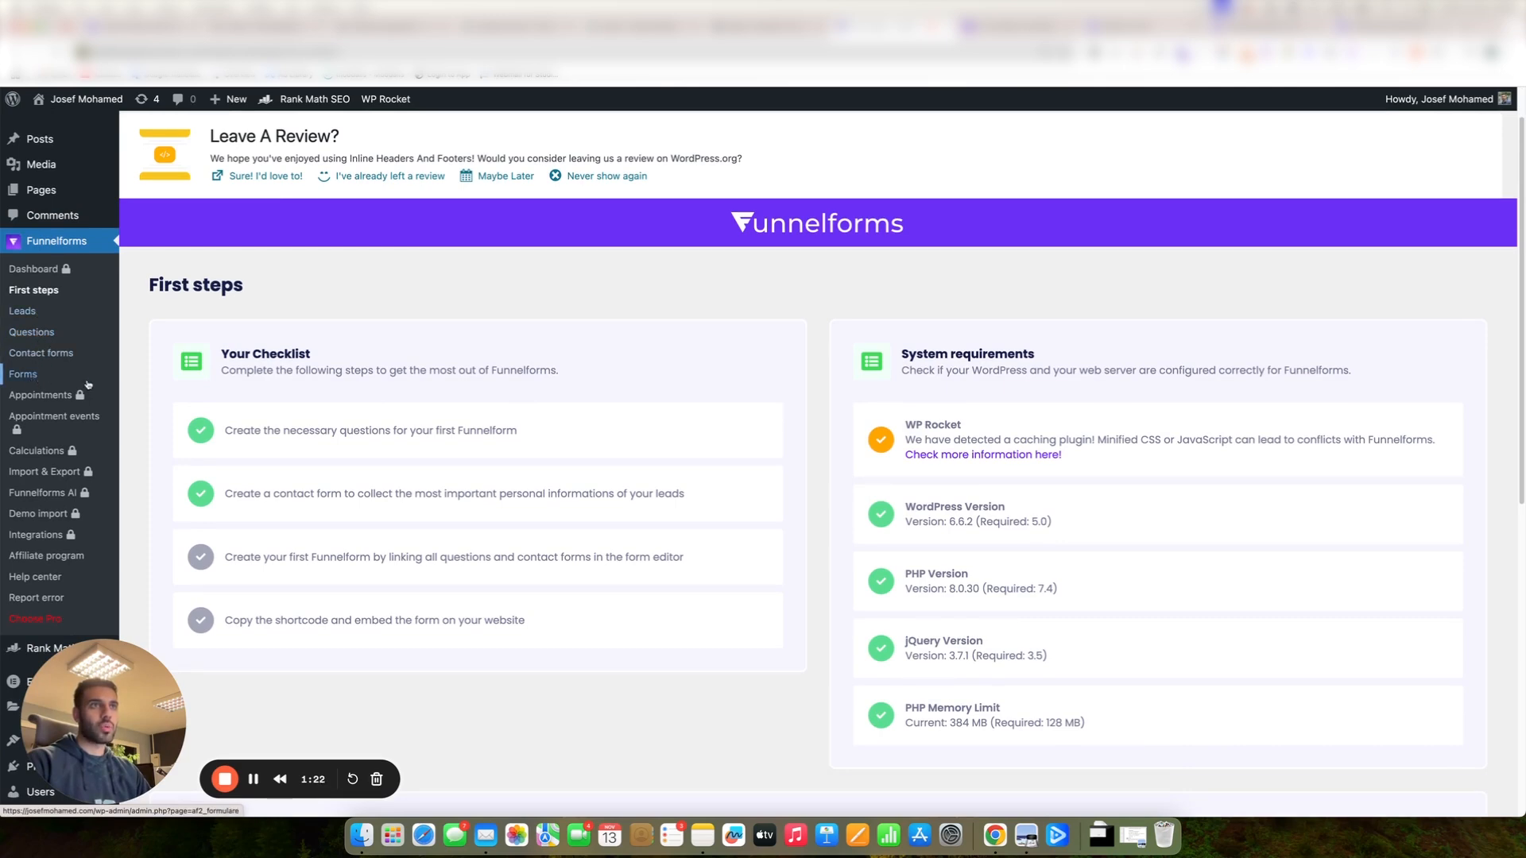
Open the Funnelforms questions overview and create a new question.
scroll(35, 413, "down", 1)
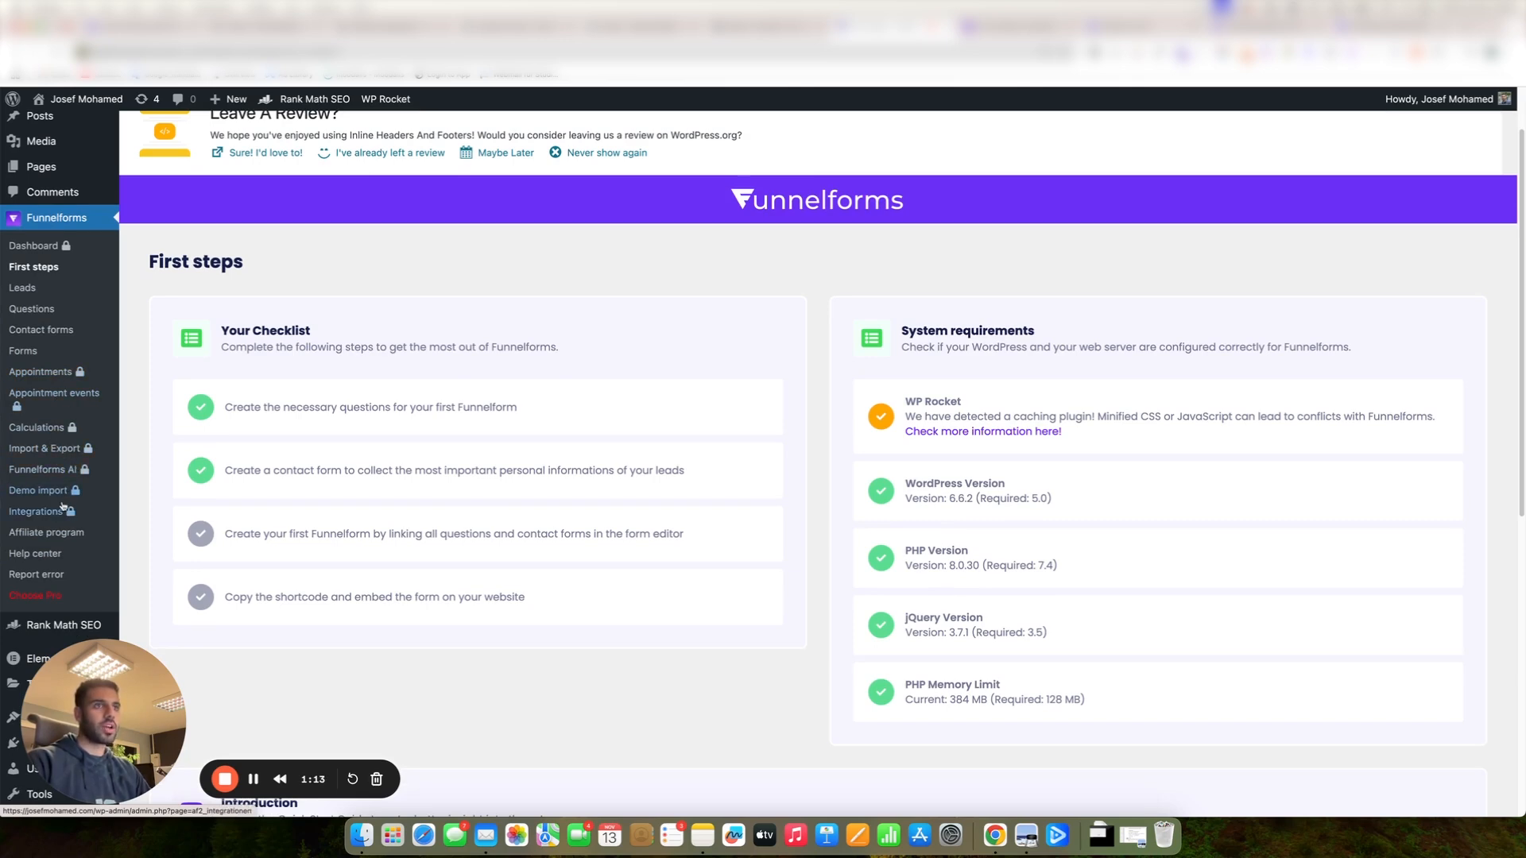
scroll(67, 477, "up", 2)
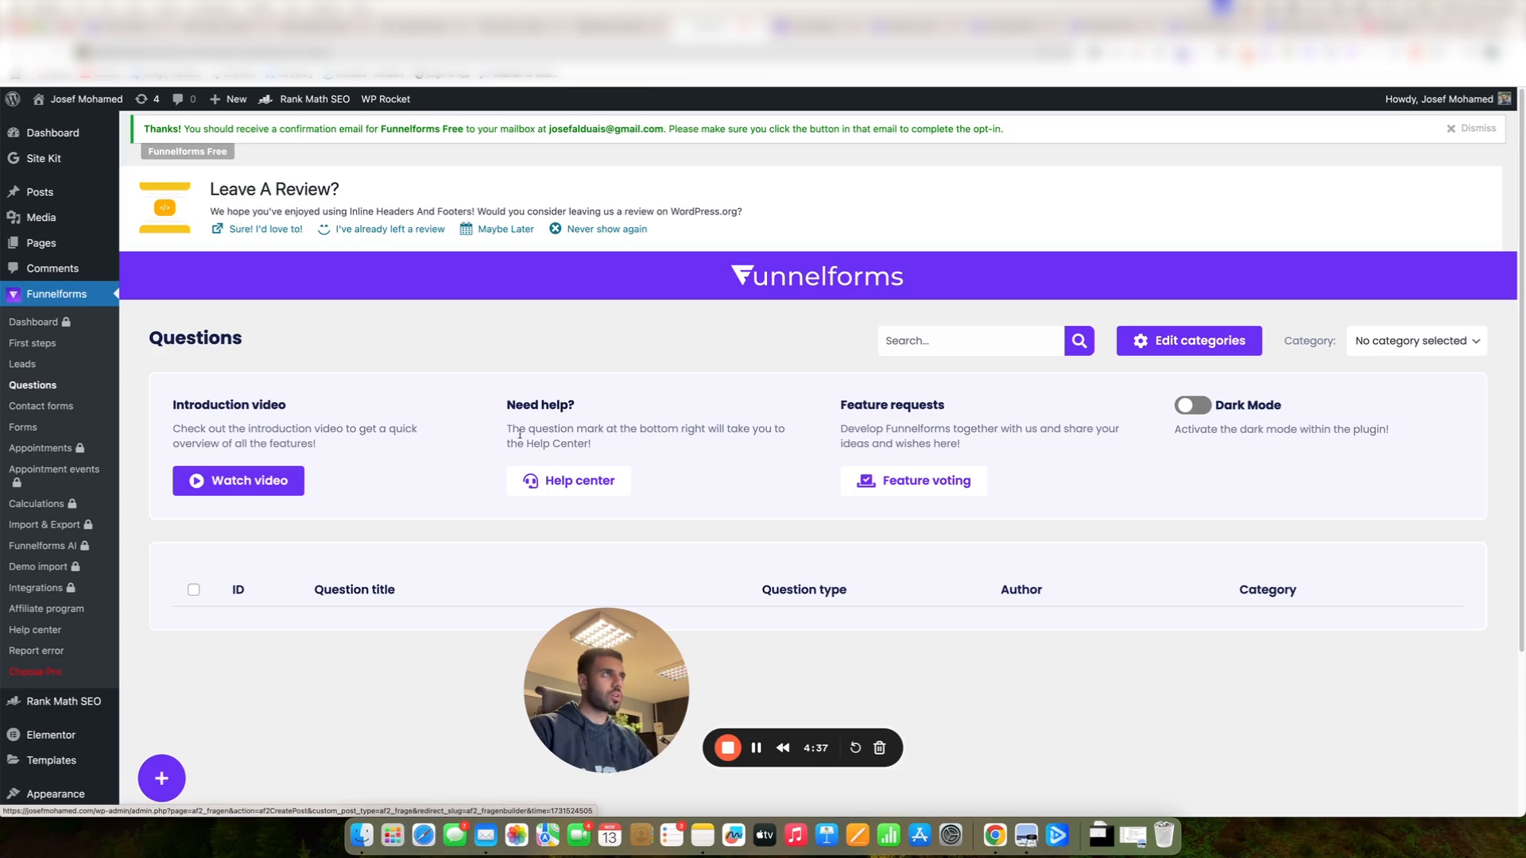
left_click(179, 774)
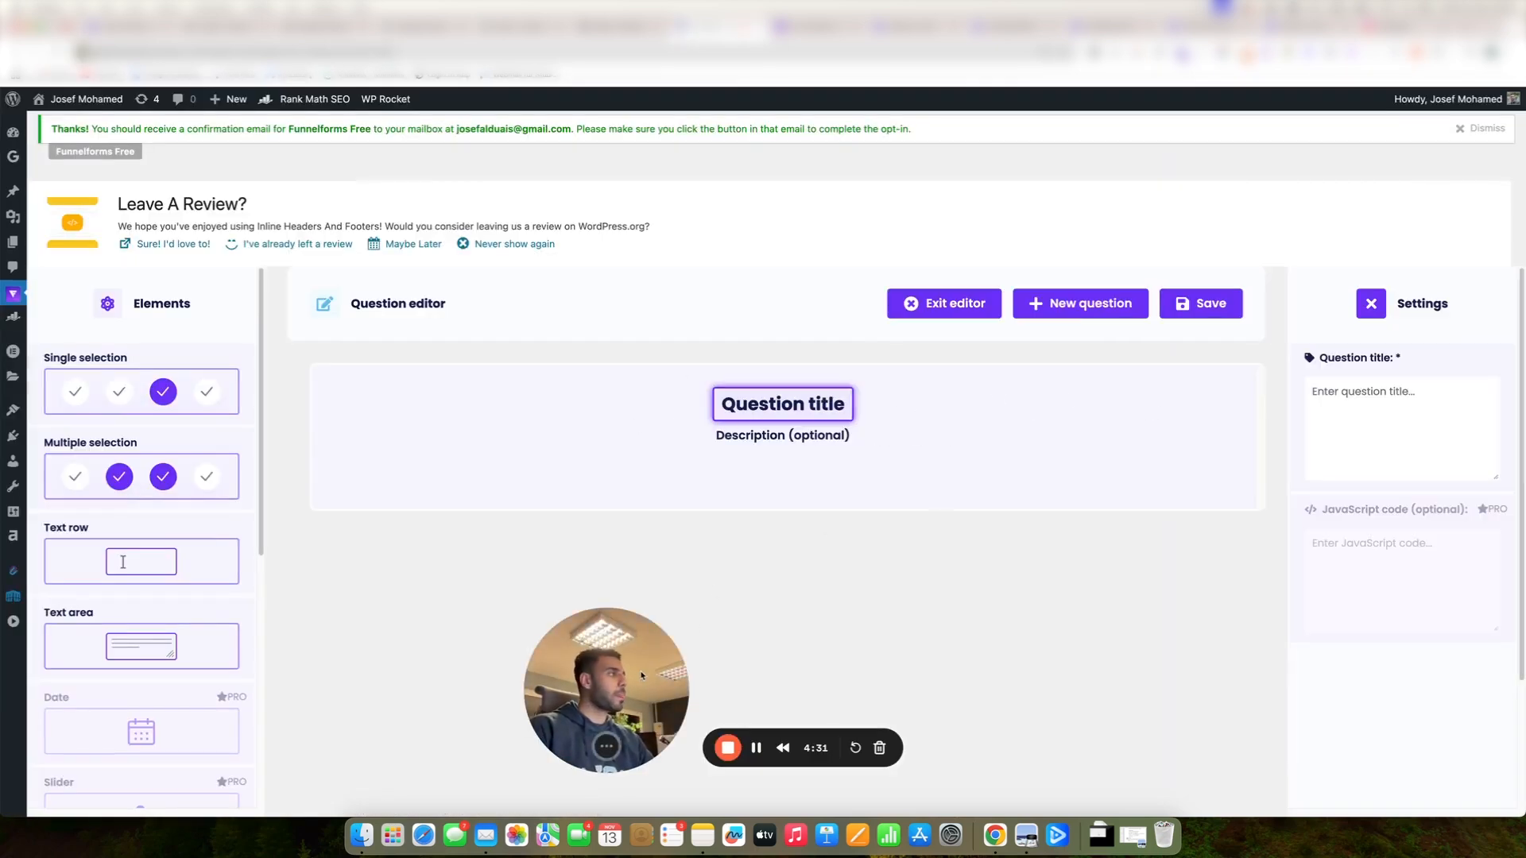
left_click_drag(642, 674, 585, 690)
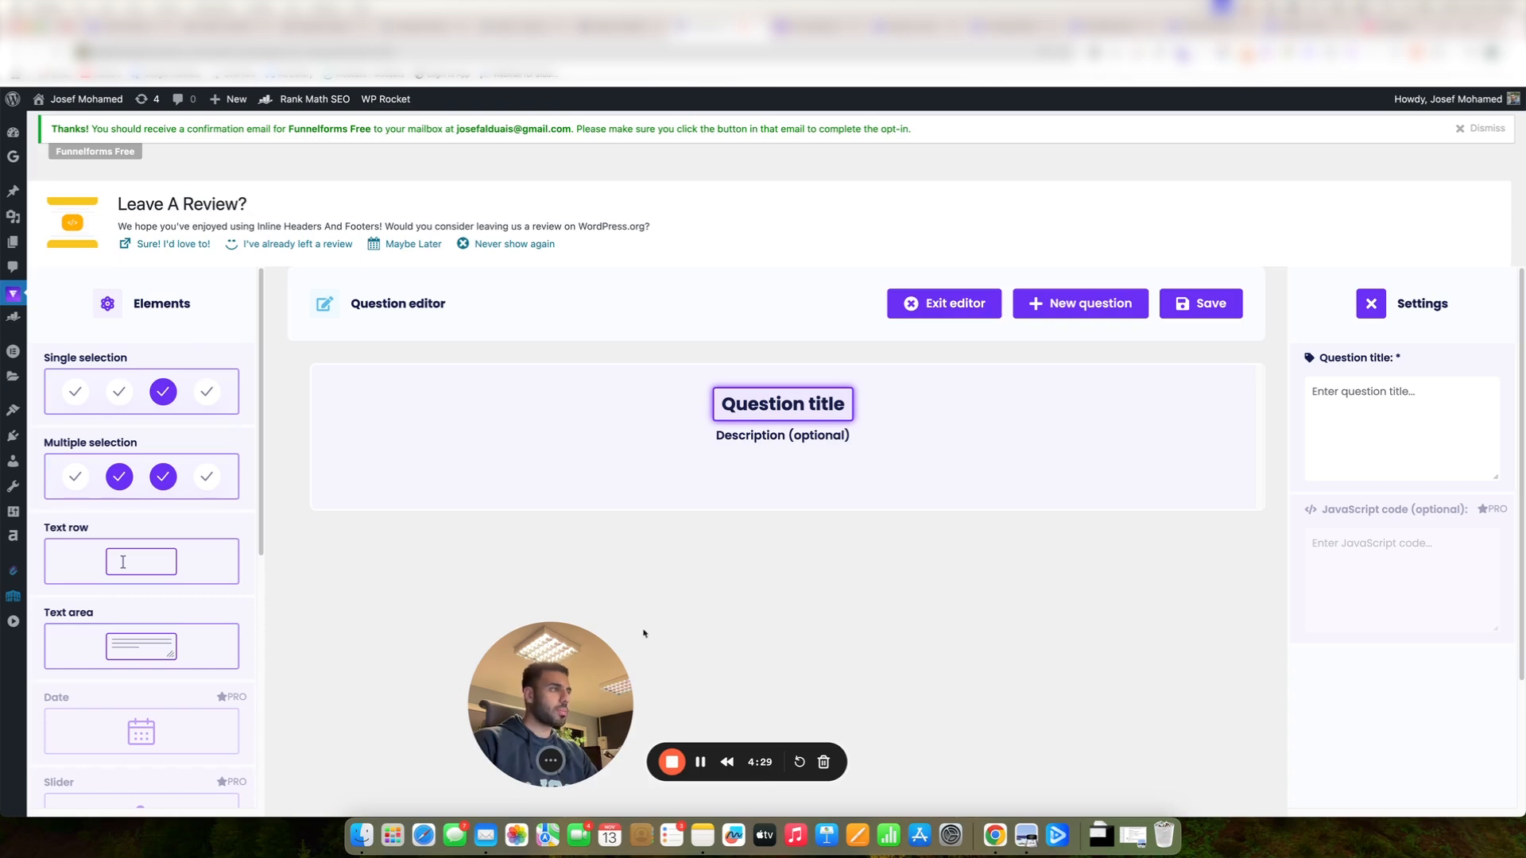
Copy "Are you an individual or a company?" from the notes app and use it as the question title.
key("super+Tab")
left_click_drag(1016, 355, 855, 362)
key("super+c")
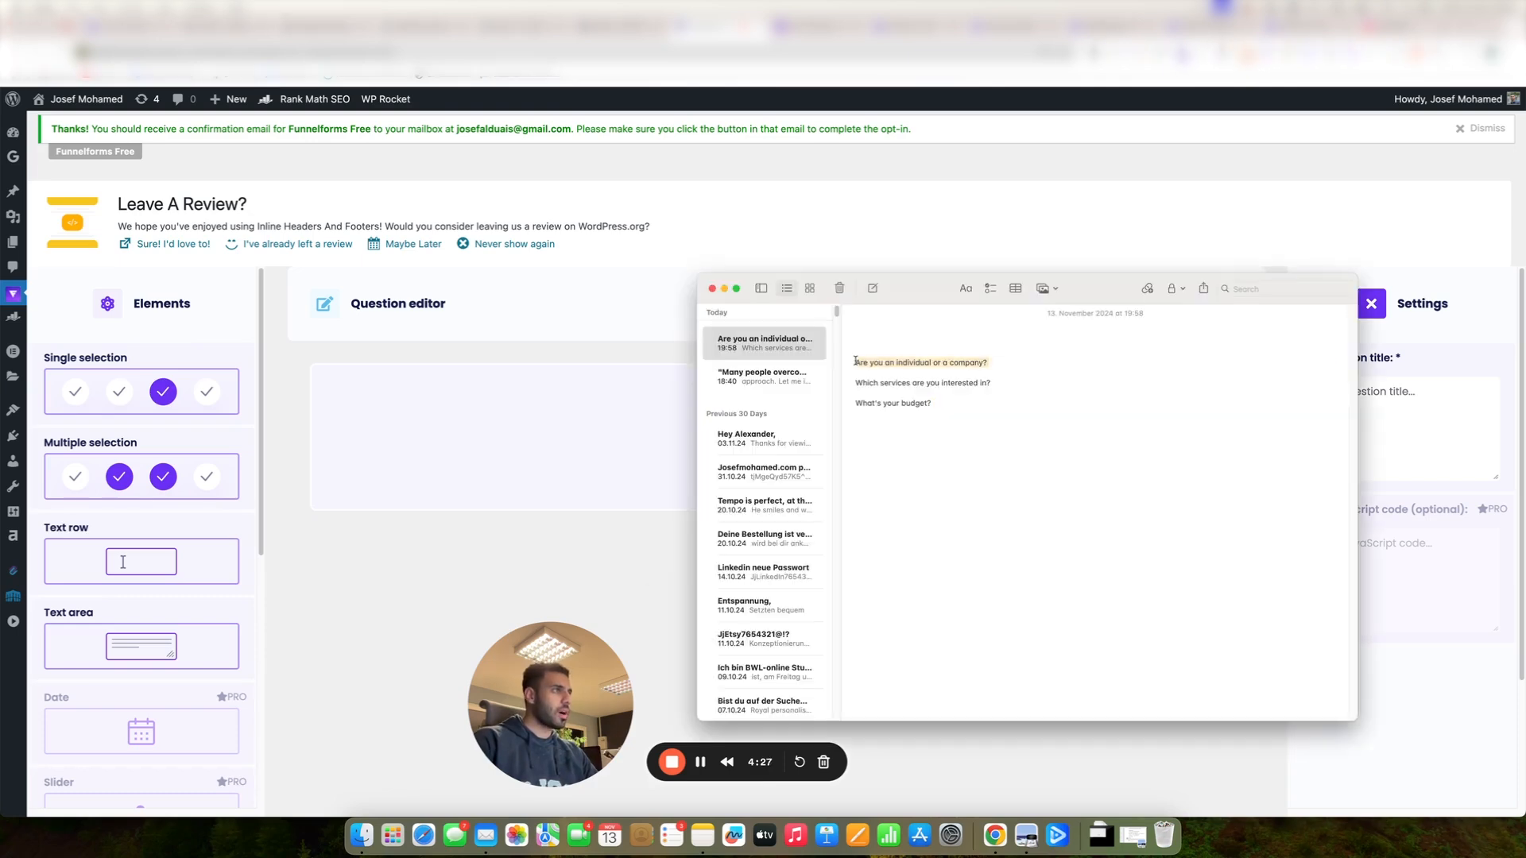
key("BackSpace")
key("super+Tab")
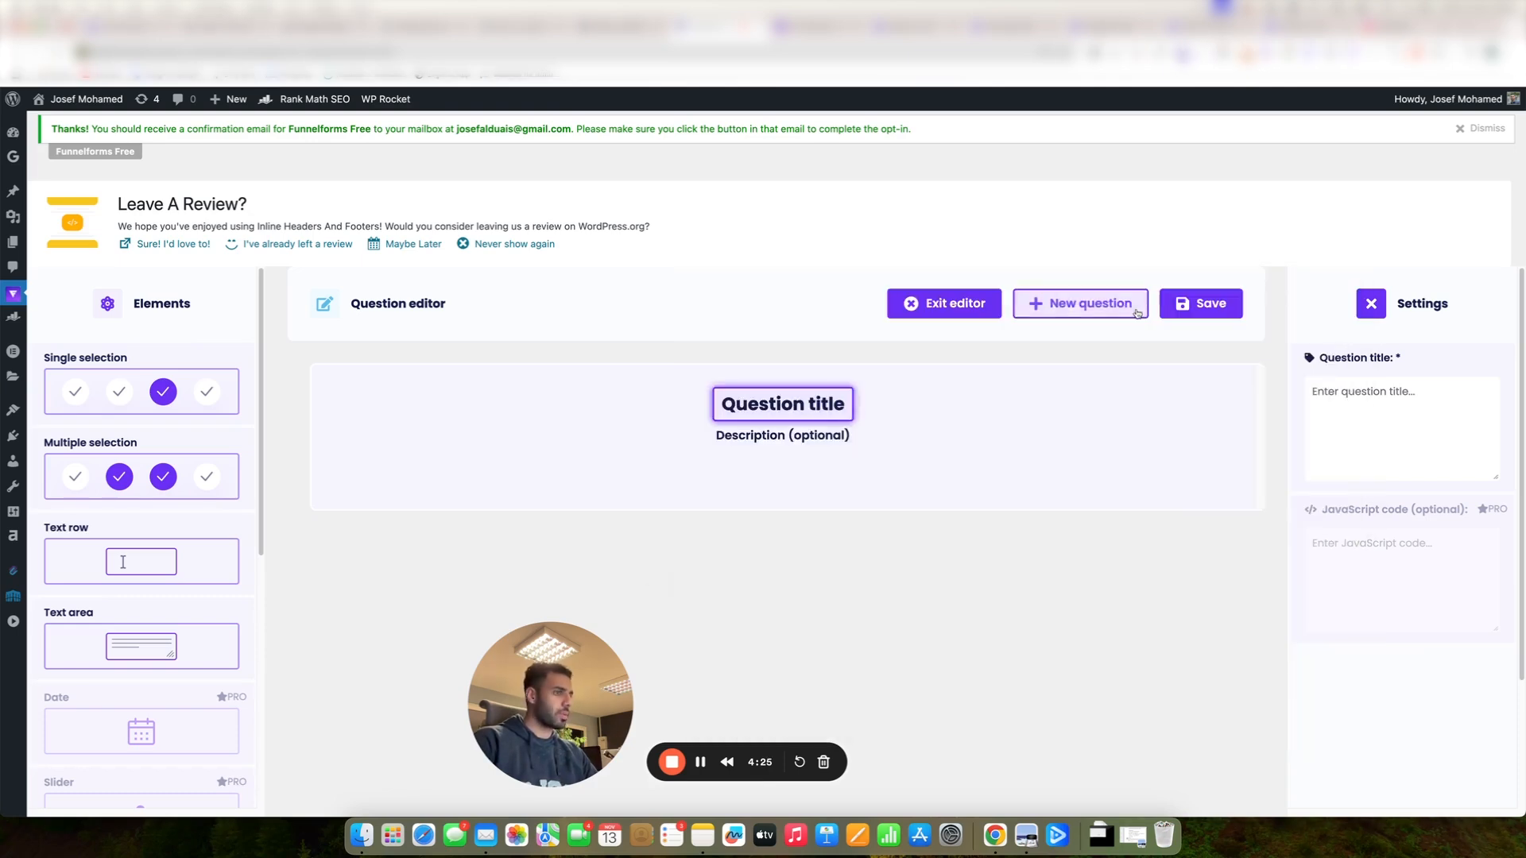
key("super+v")
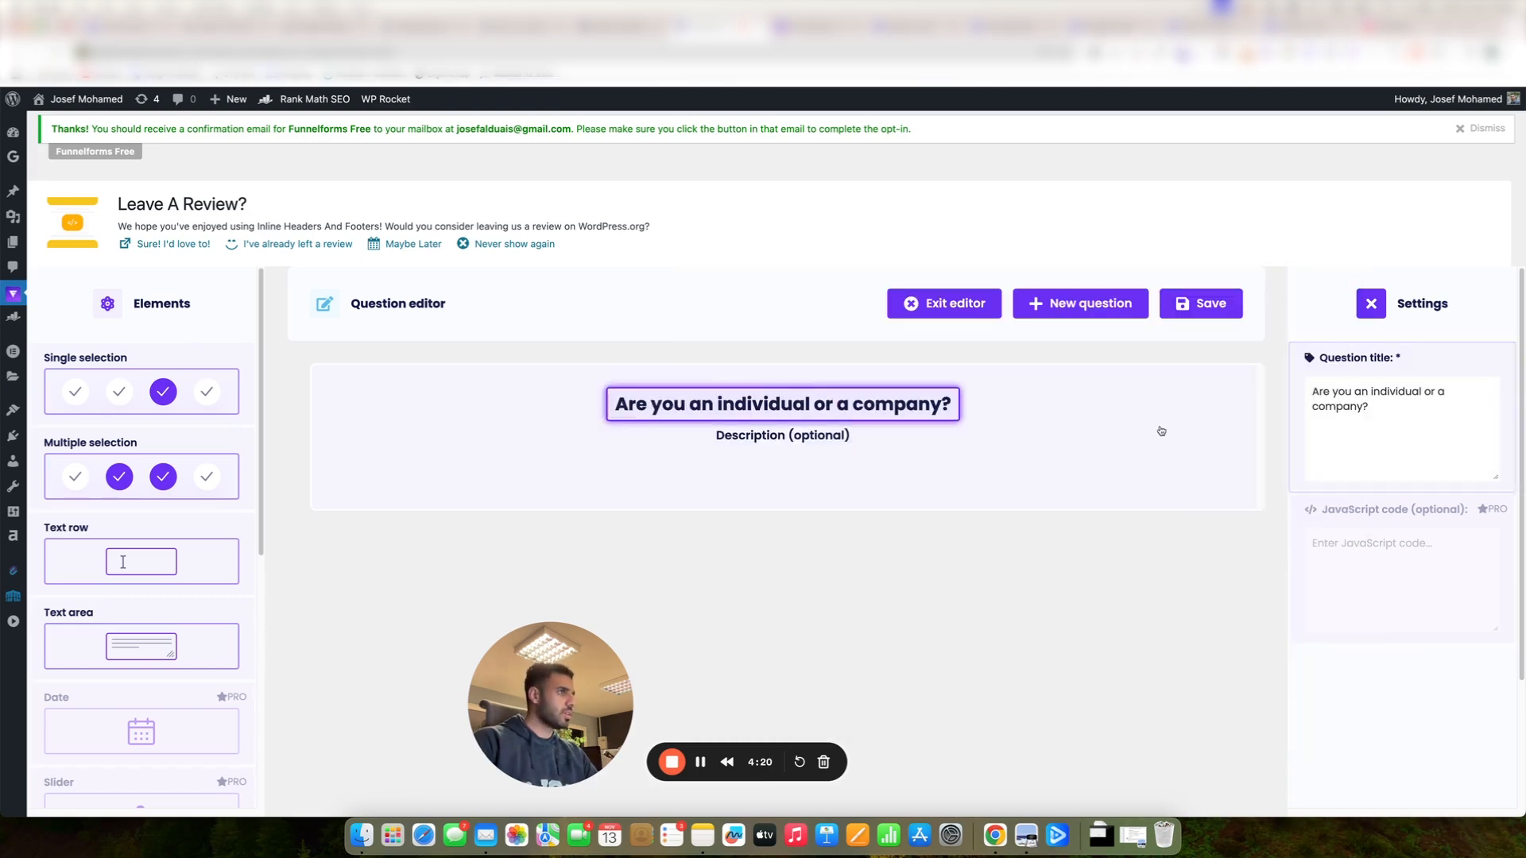
Make the question a single selection and set its first answer to "individual", copied from the title.
double_click(1389, 393)
key("super+c")
left_click(1042, 501)
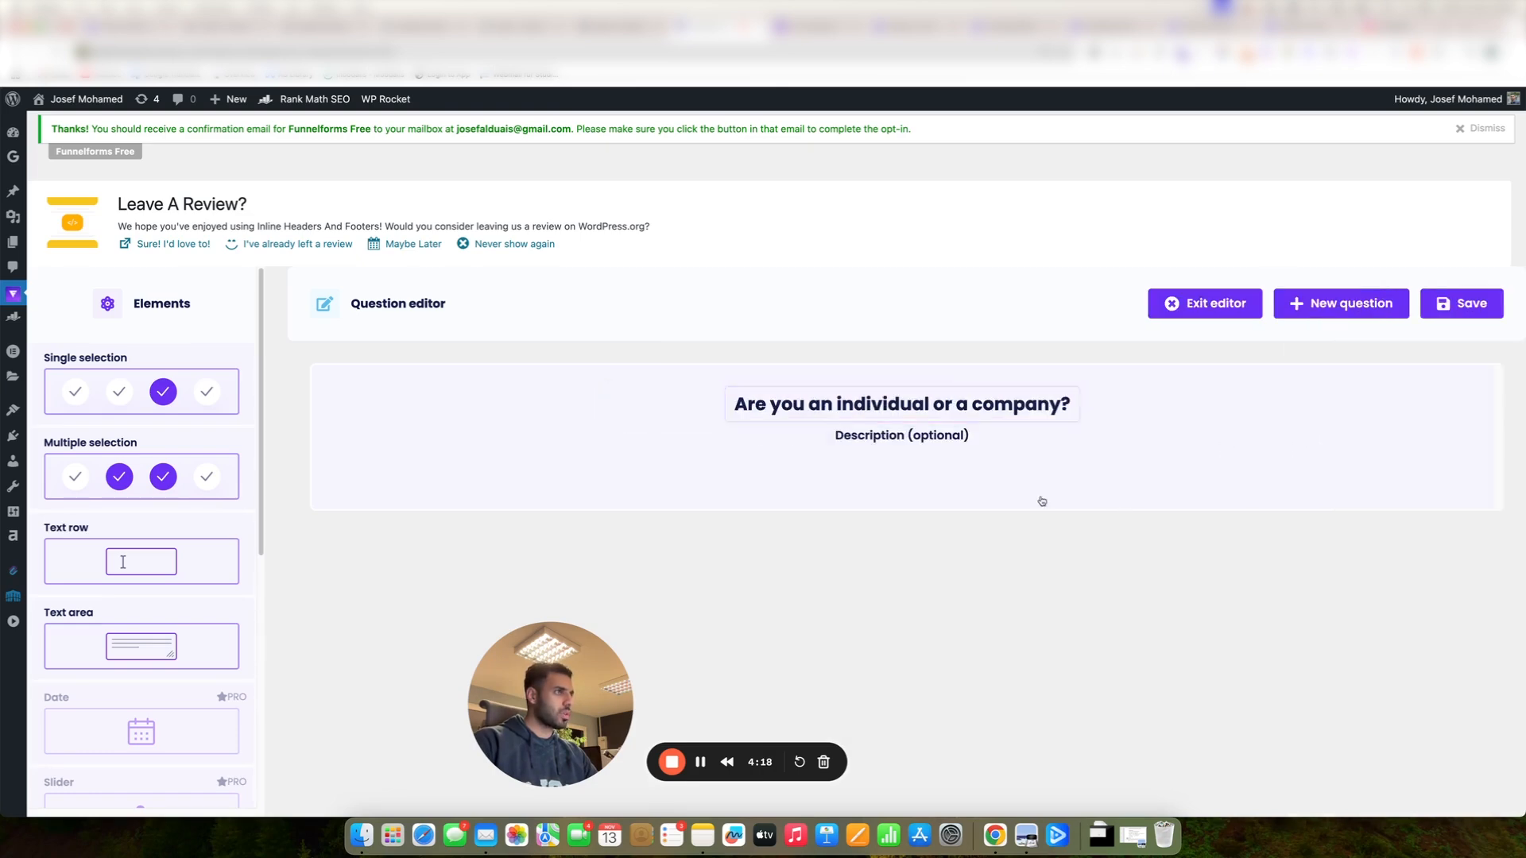
left_click(151, 381)
left_click(757, 534)
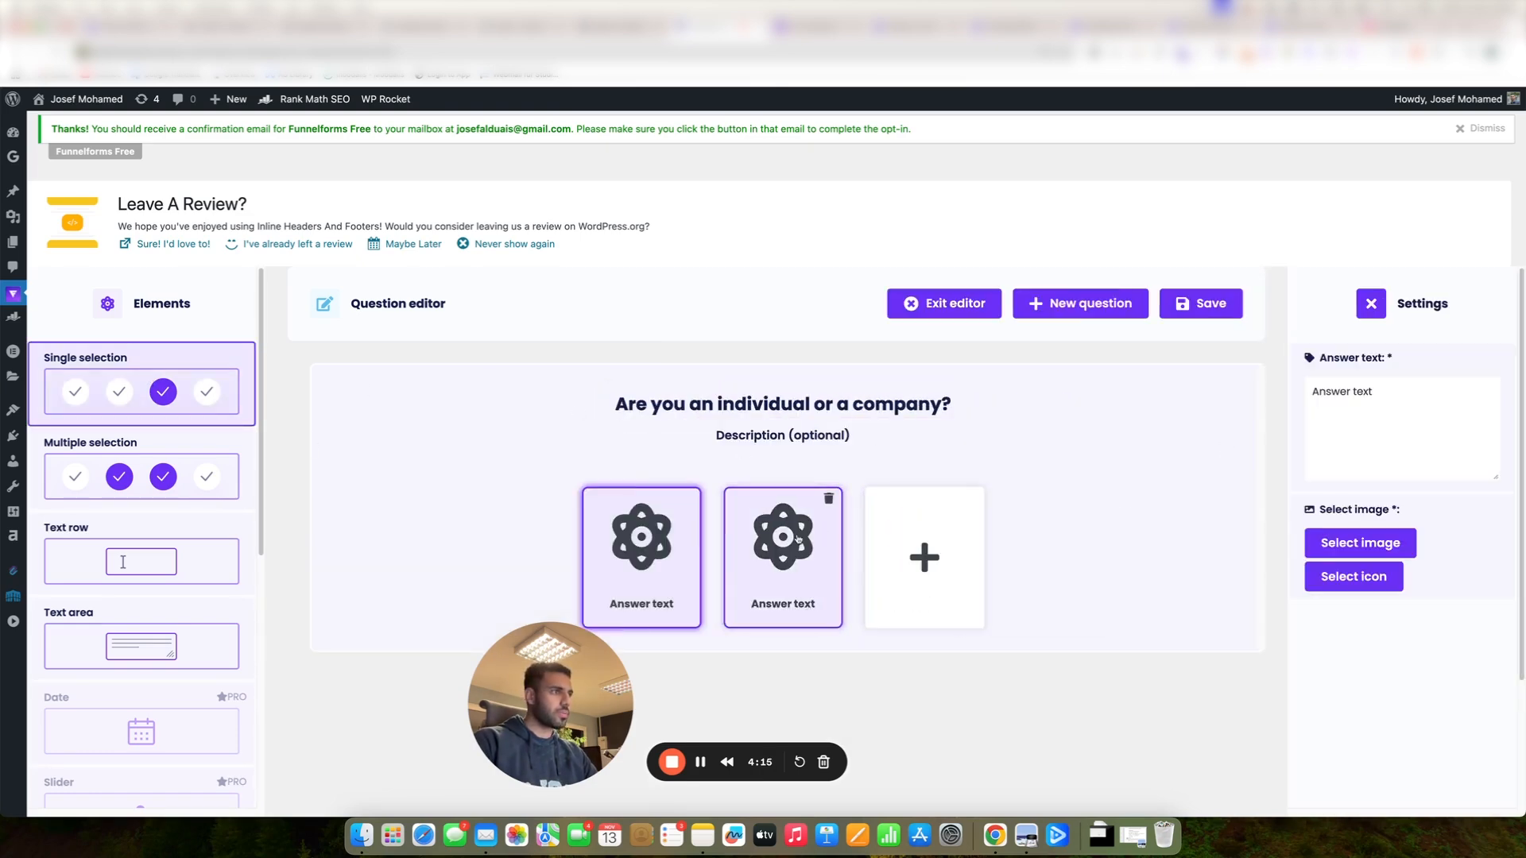
triple_click(1362, 432)
key("super+v")
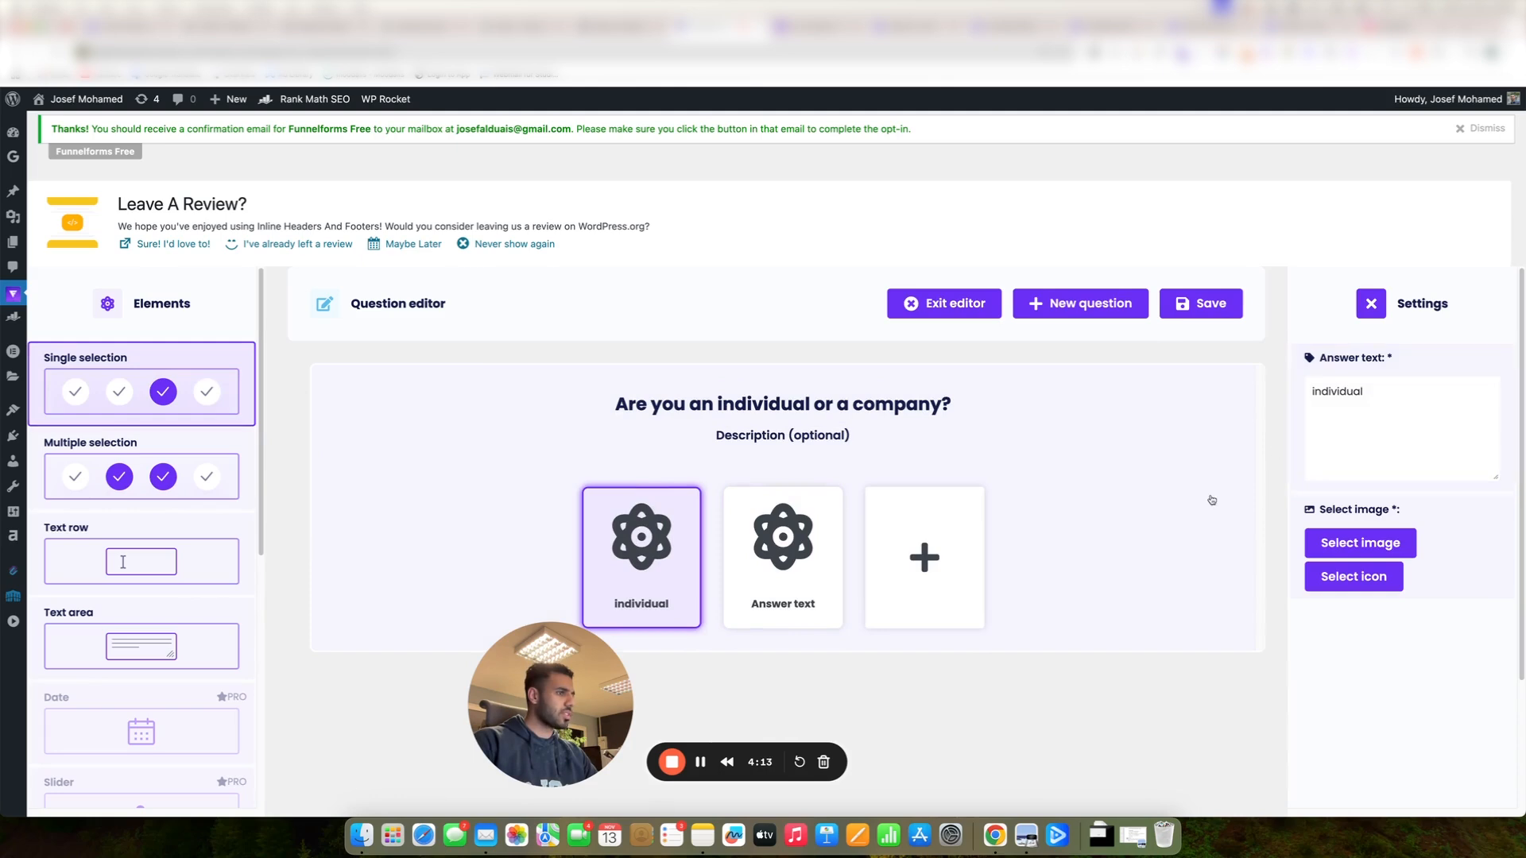
Set the second answer's text to "company", using the word from the question title.
key("super+Tab")
key("super+Tab")
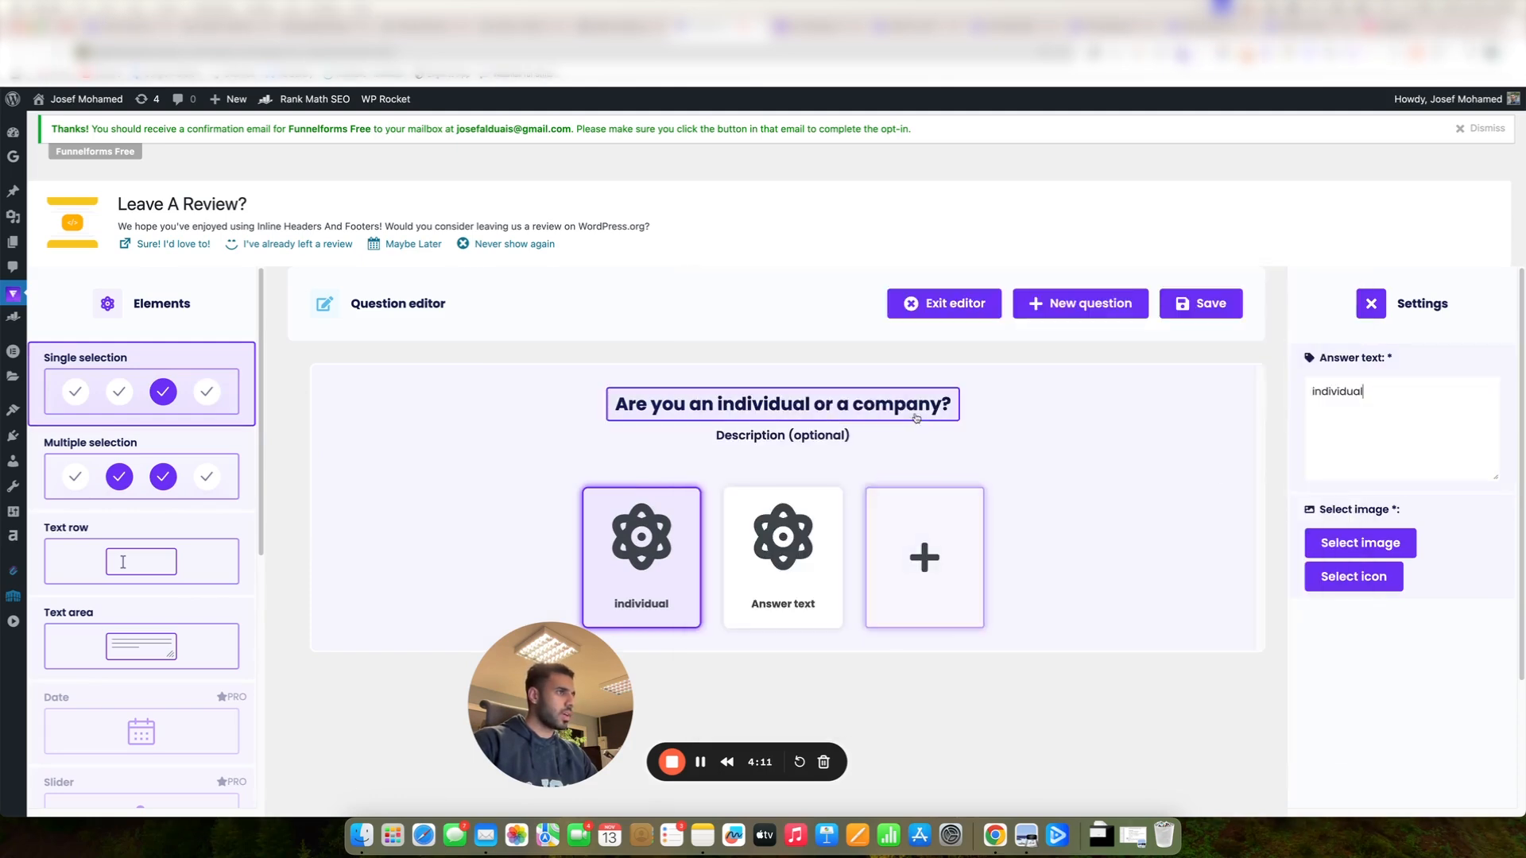
left_click(1189, 409)
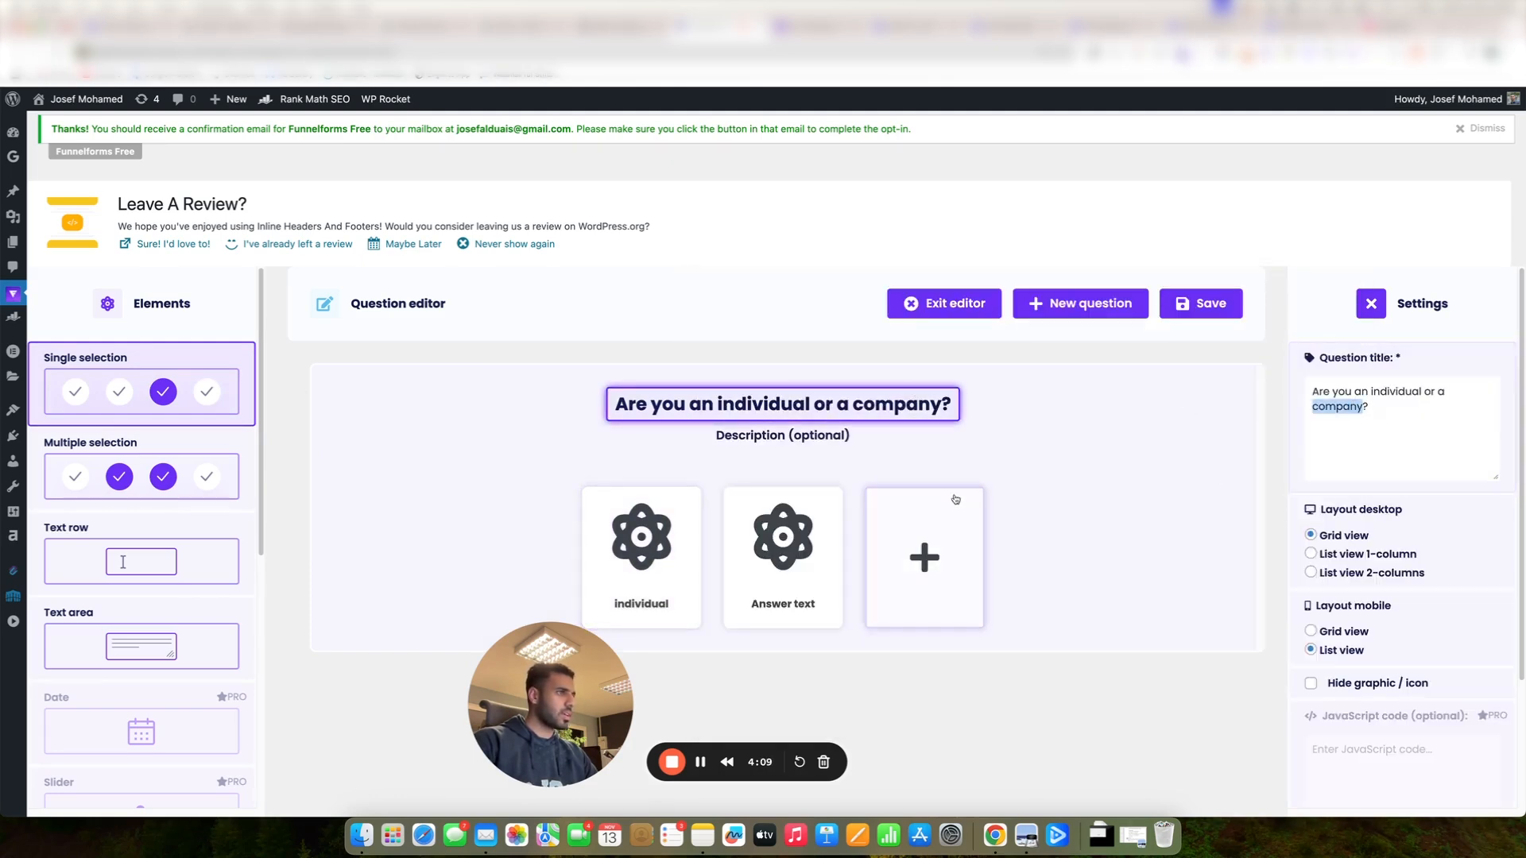
left_click(787, 553)
type("company")
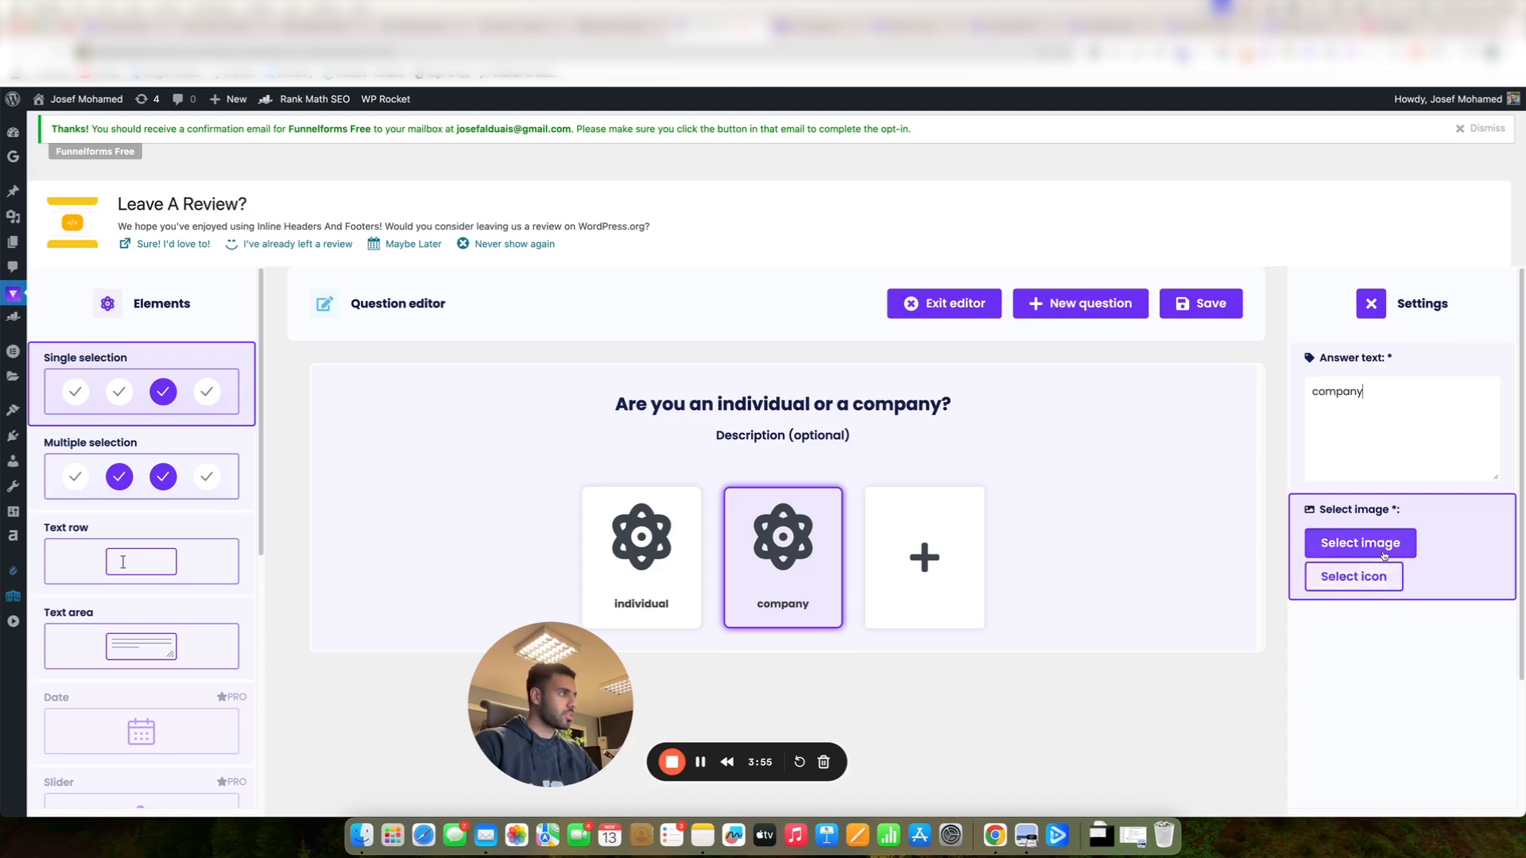
Assign the hand icon to the company answer and the award ribbon icon to the individual answer, and save the question.
left_click(1355, 577)
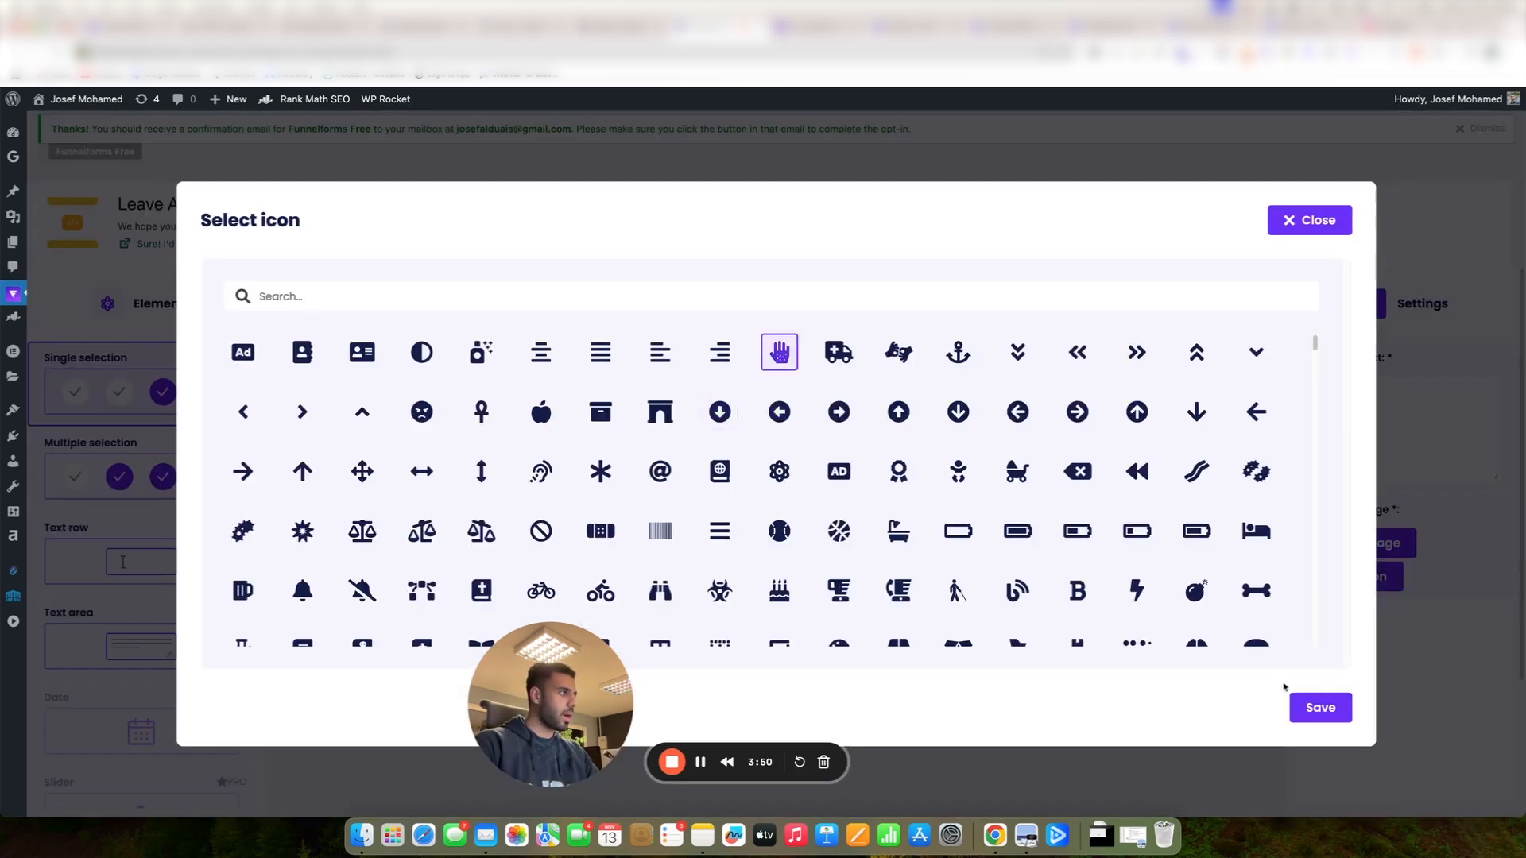
left_click(1308, 702)
left_click(642, 548)
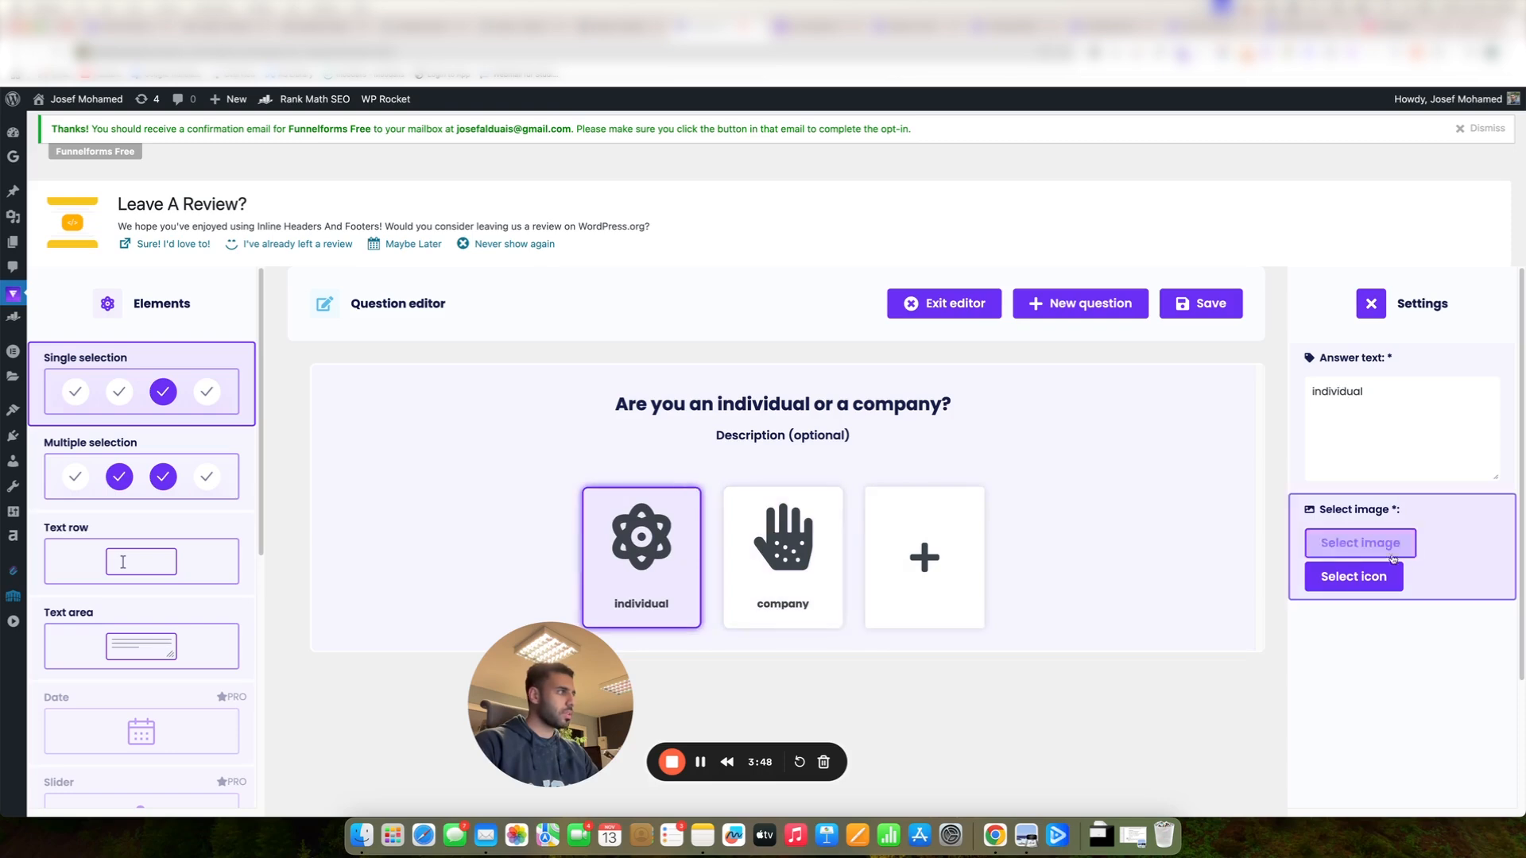
left_click(1354, 576)
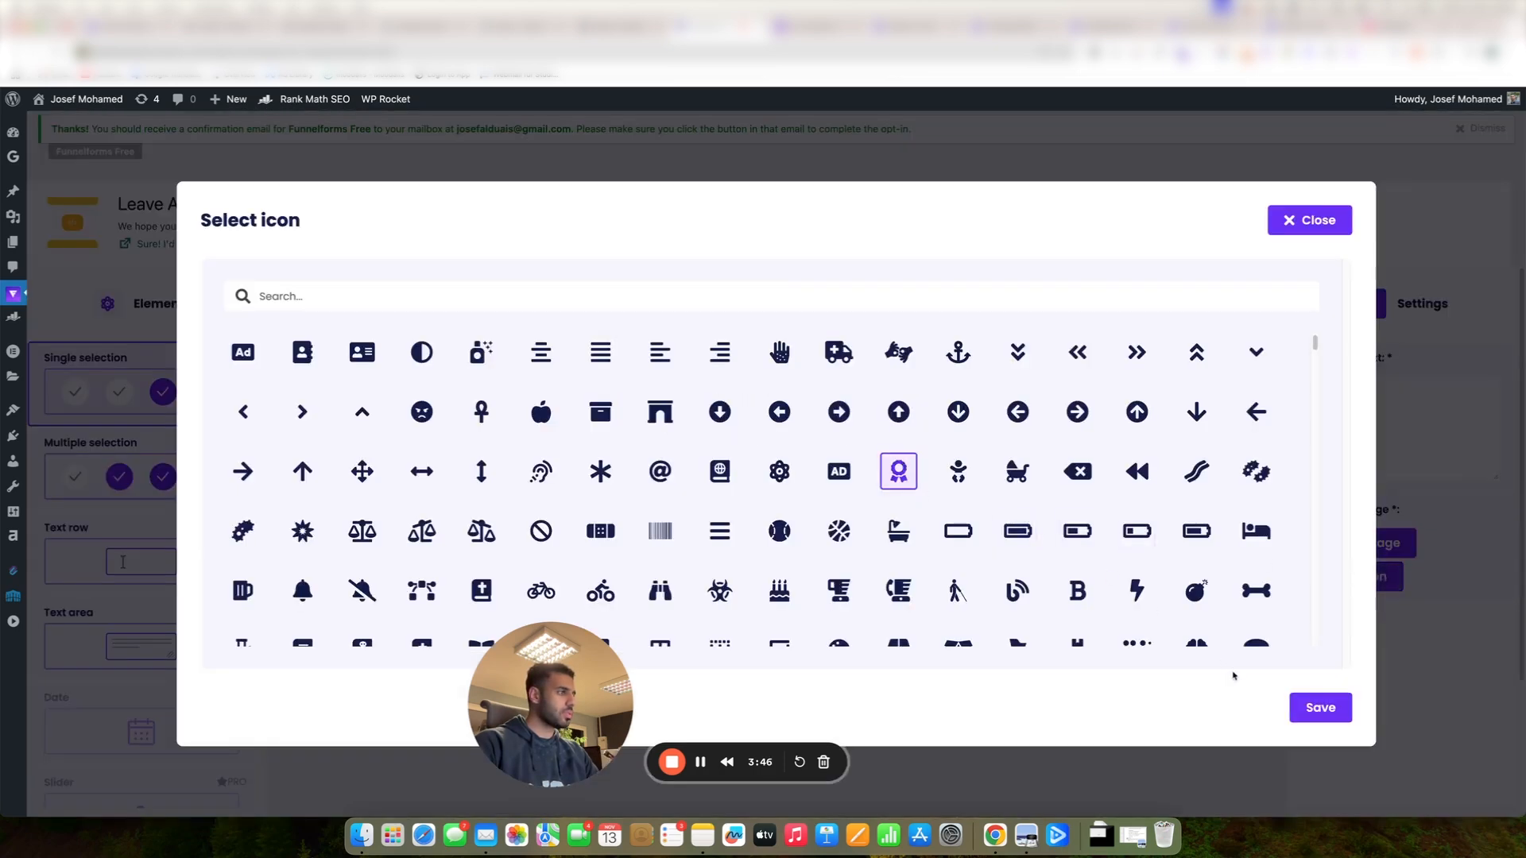
left_click(1320, 708)
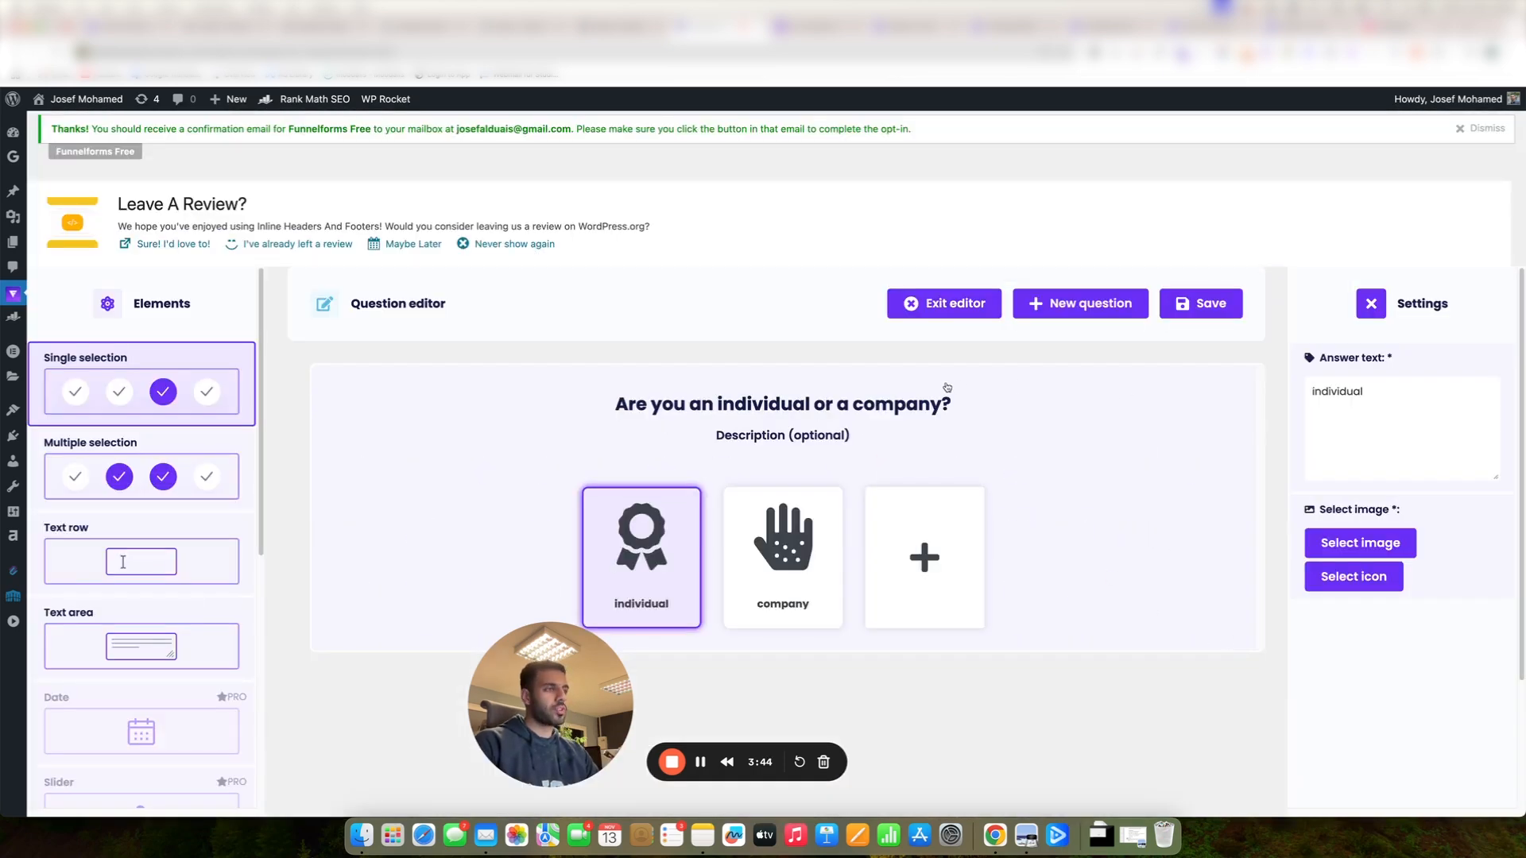
left_click(1195, 314)
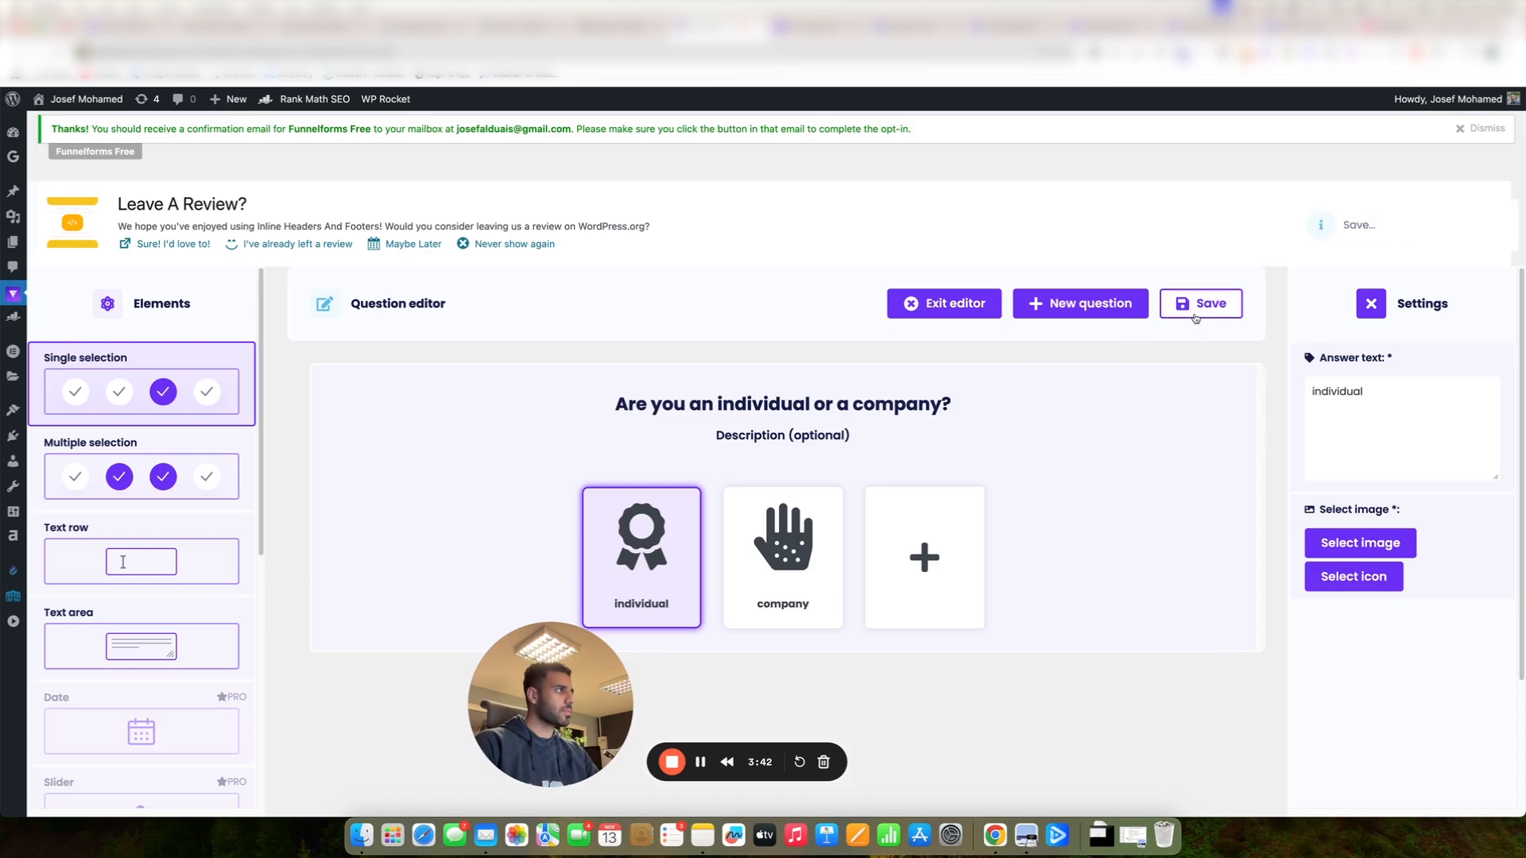
Create another question titled "Which services are you interested in?", copying the title from the notes app.
left_click(1130, 313)
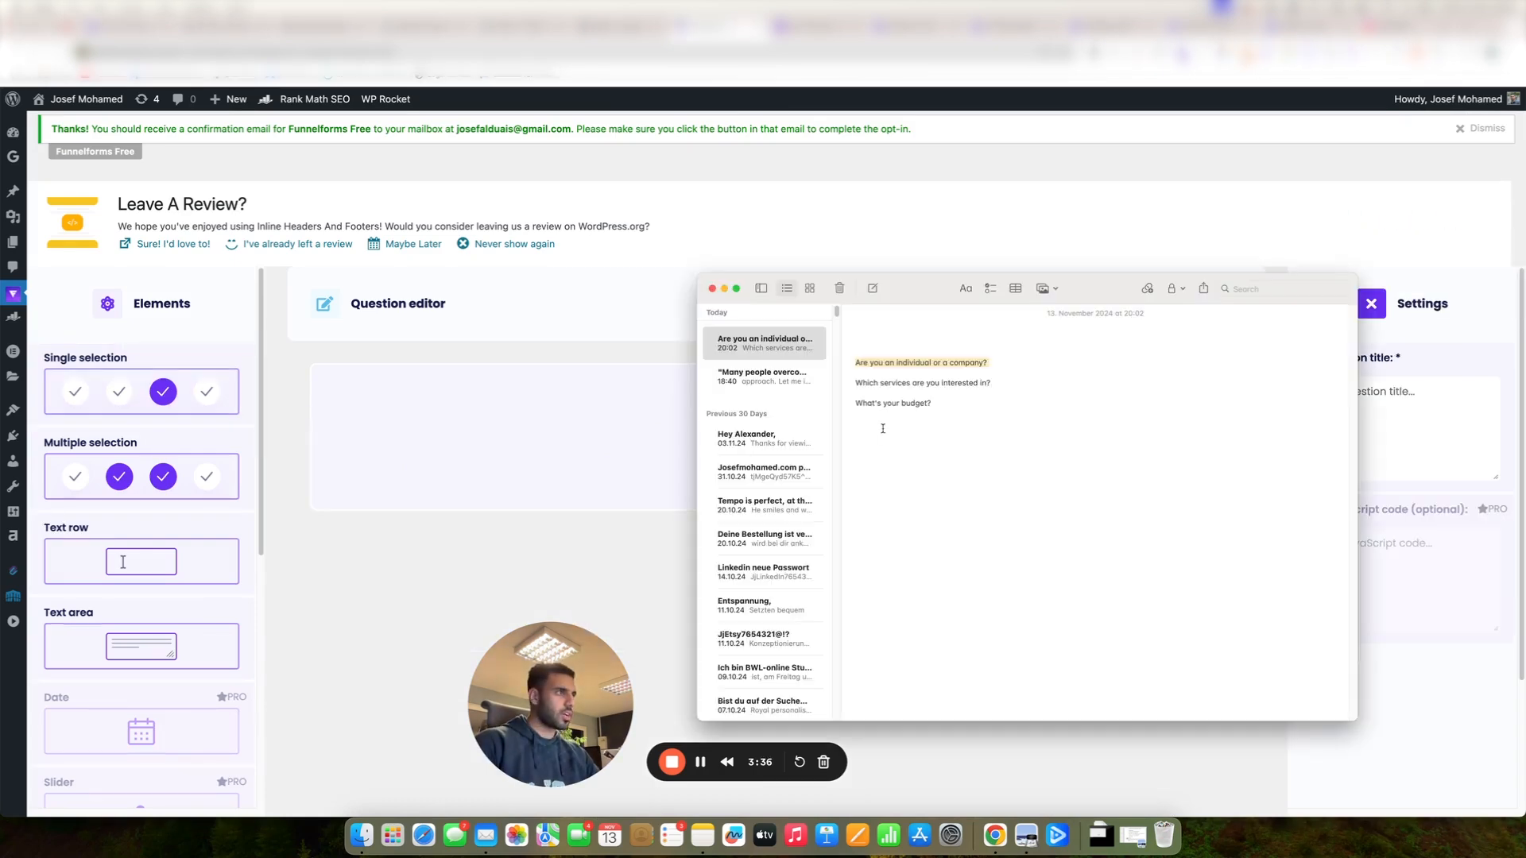
left_click_drag(989, 384, 922, 384)
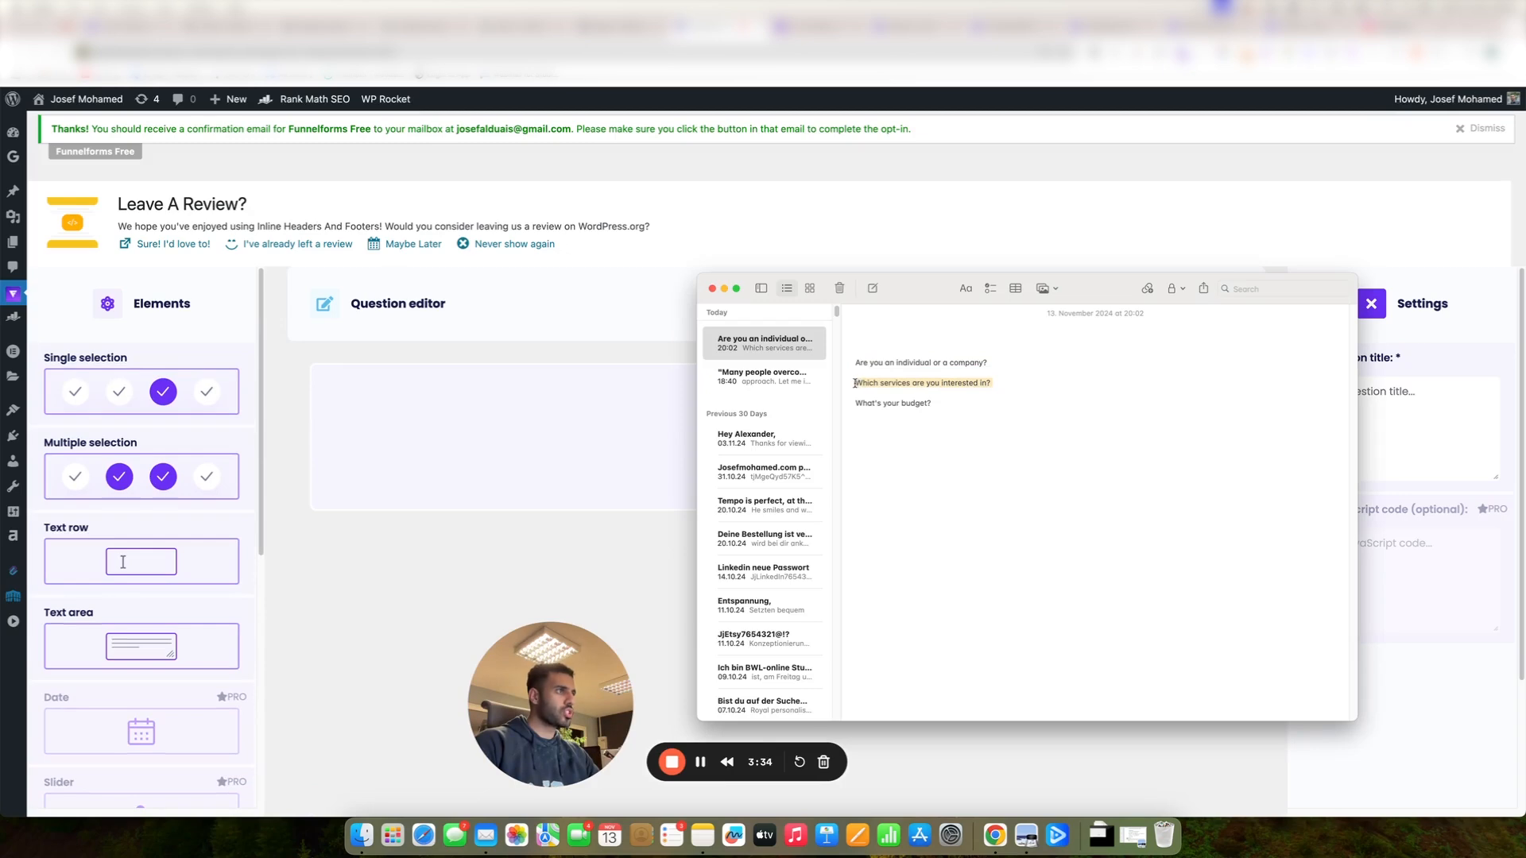
left_click(1335, 426)
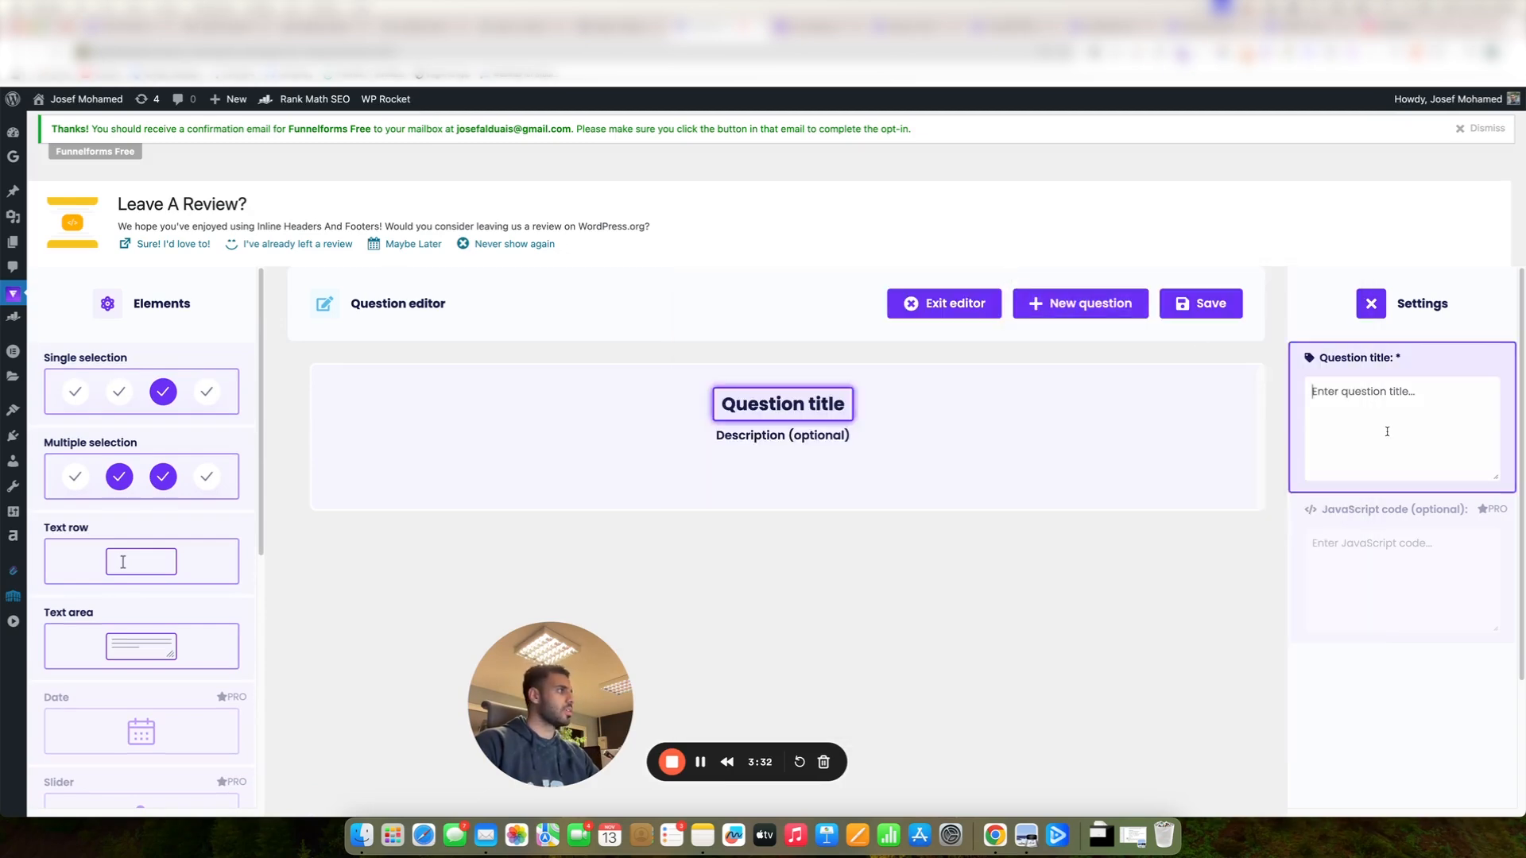
type("Which services are you interested in?")
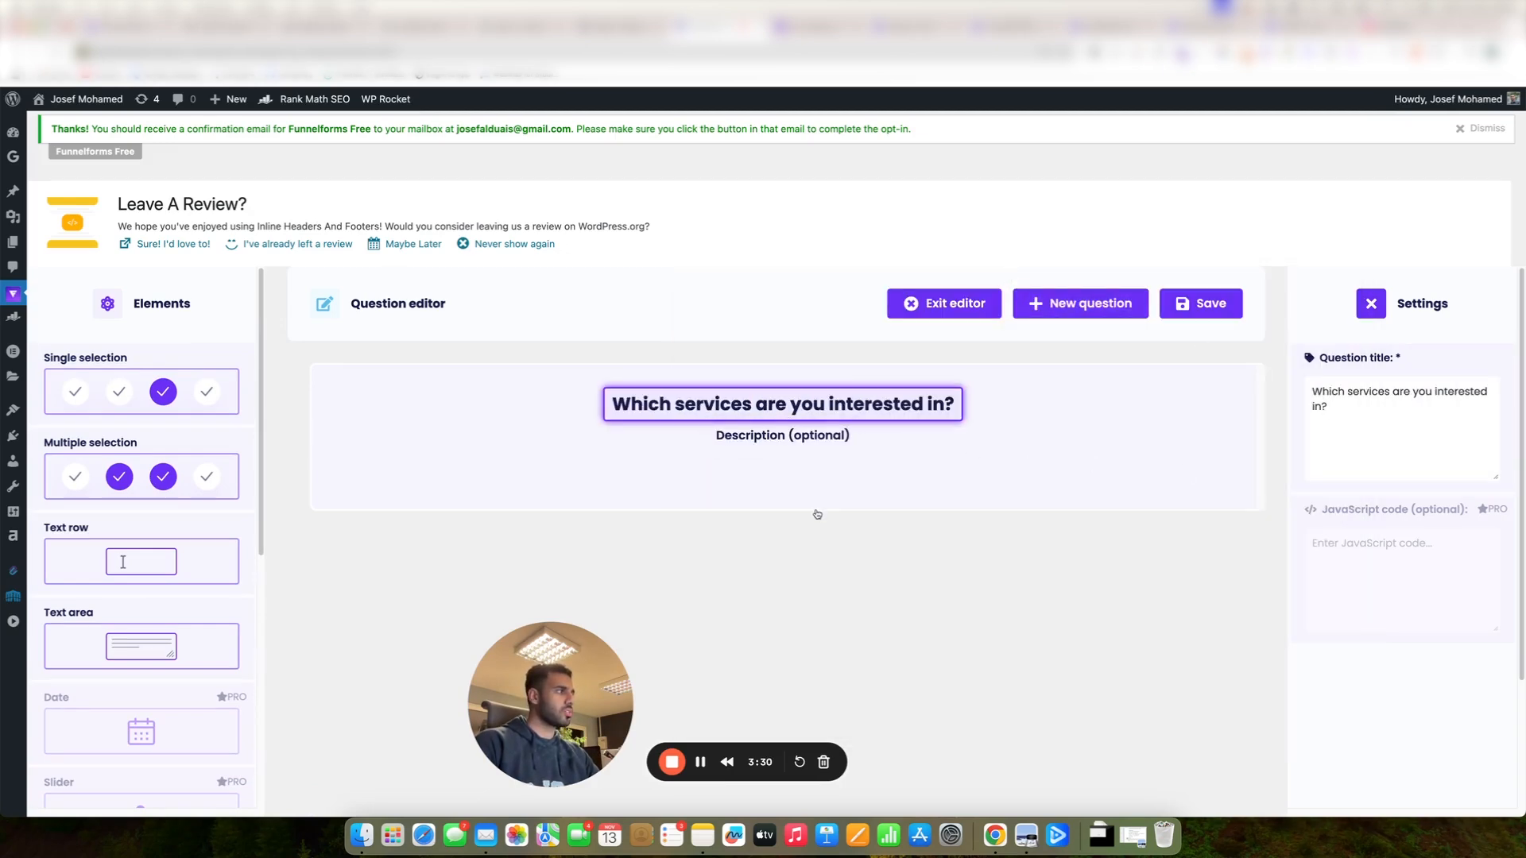
Make the services question a multiple selection and set its first two answers to "Webdesign" and "SEO".
left_click(172, 459)
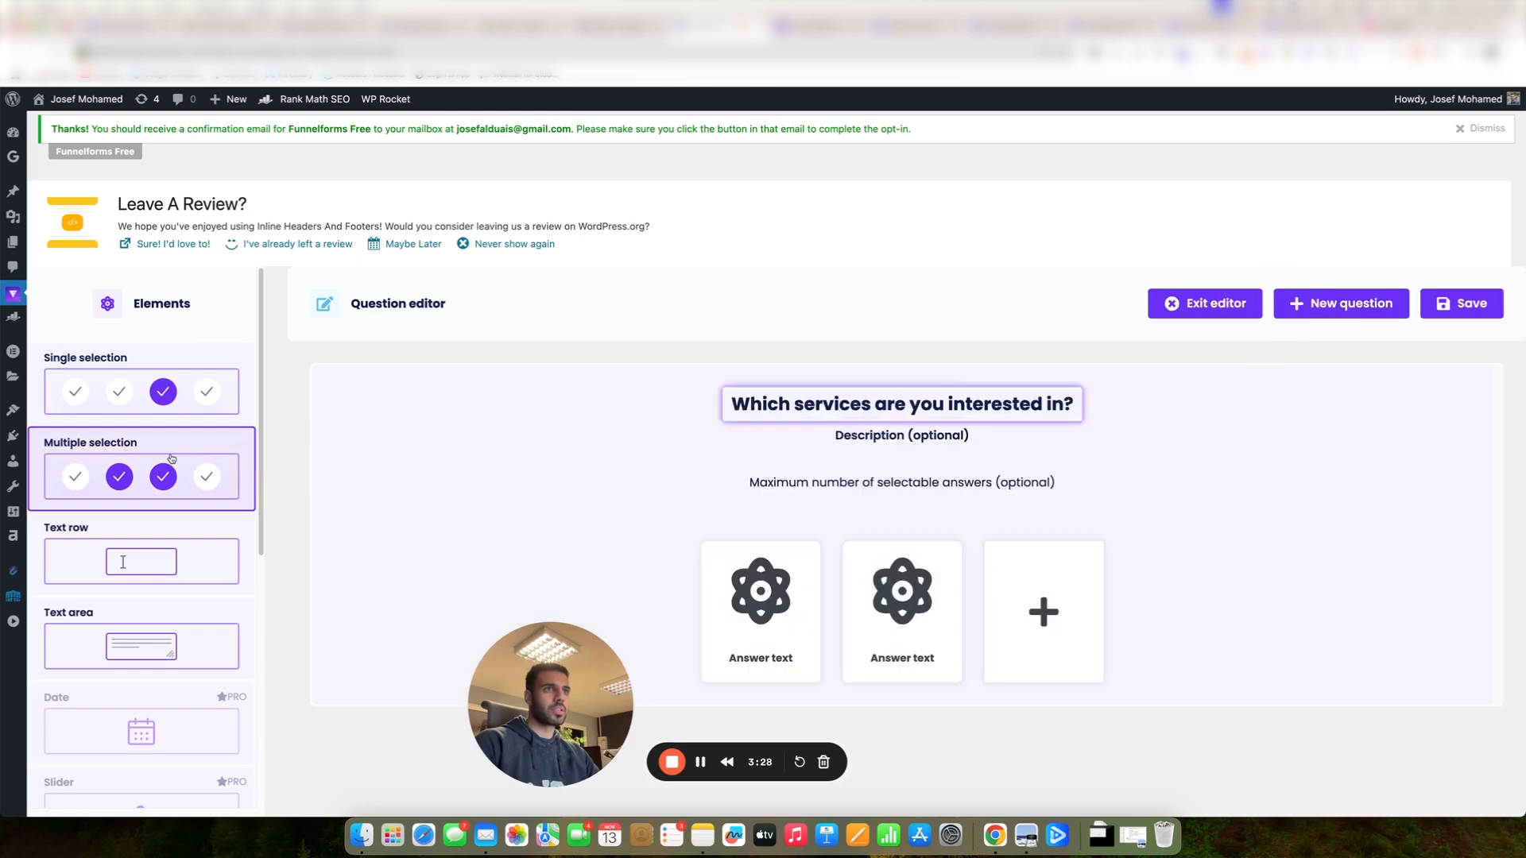
left_click(760, 604)
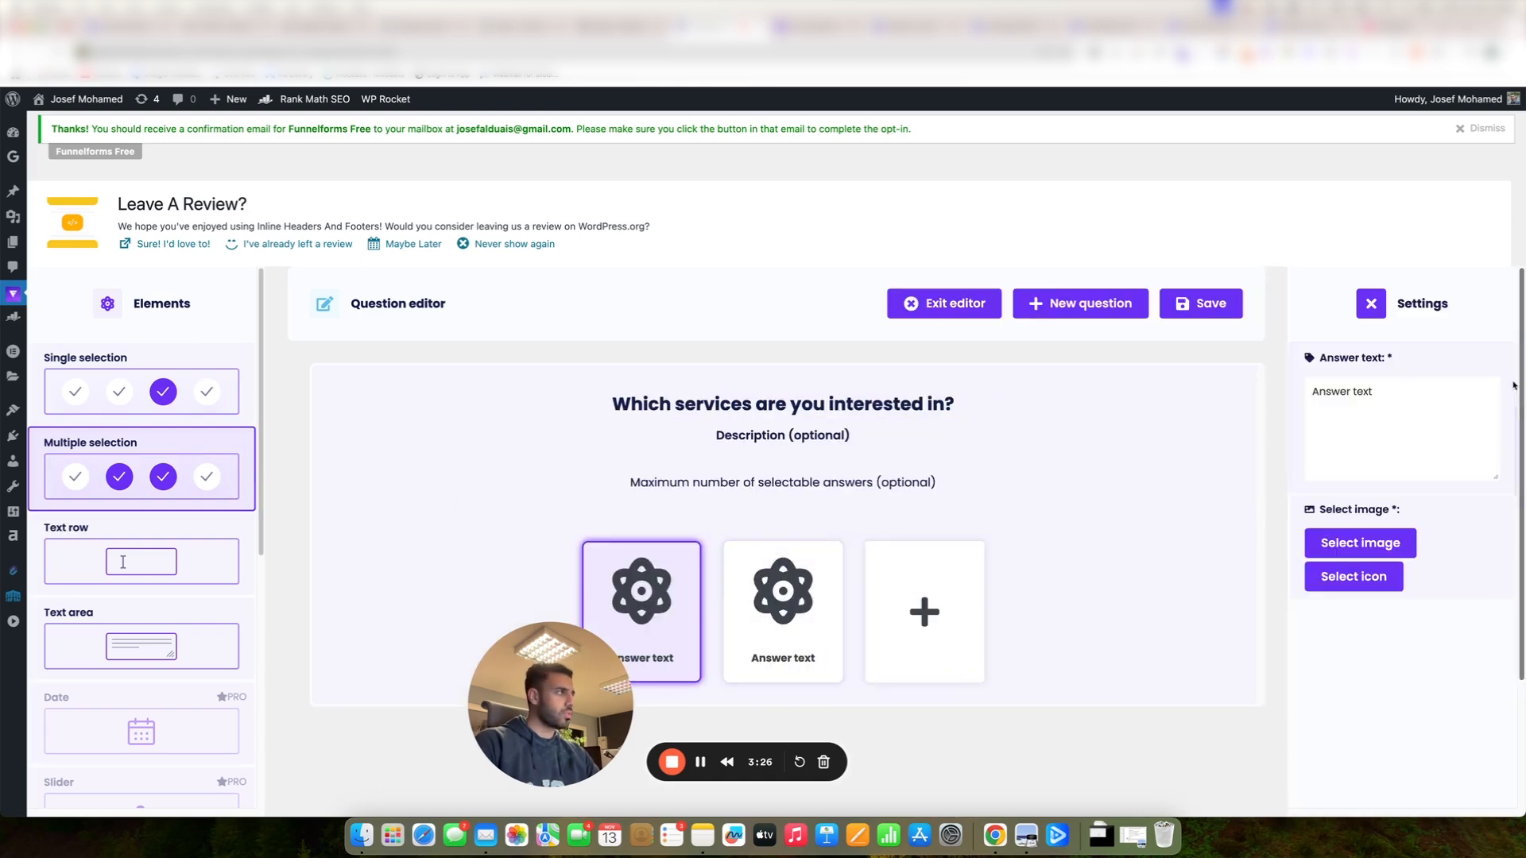
triple_click(1447, 393)
type("Webdesign")
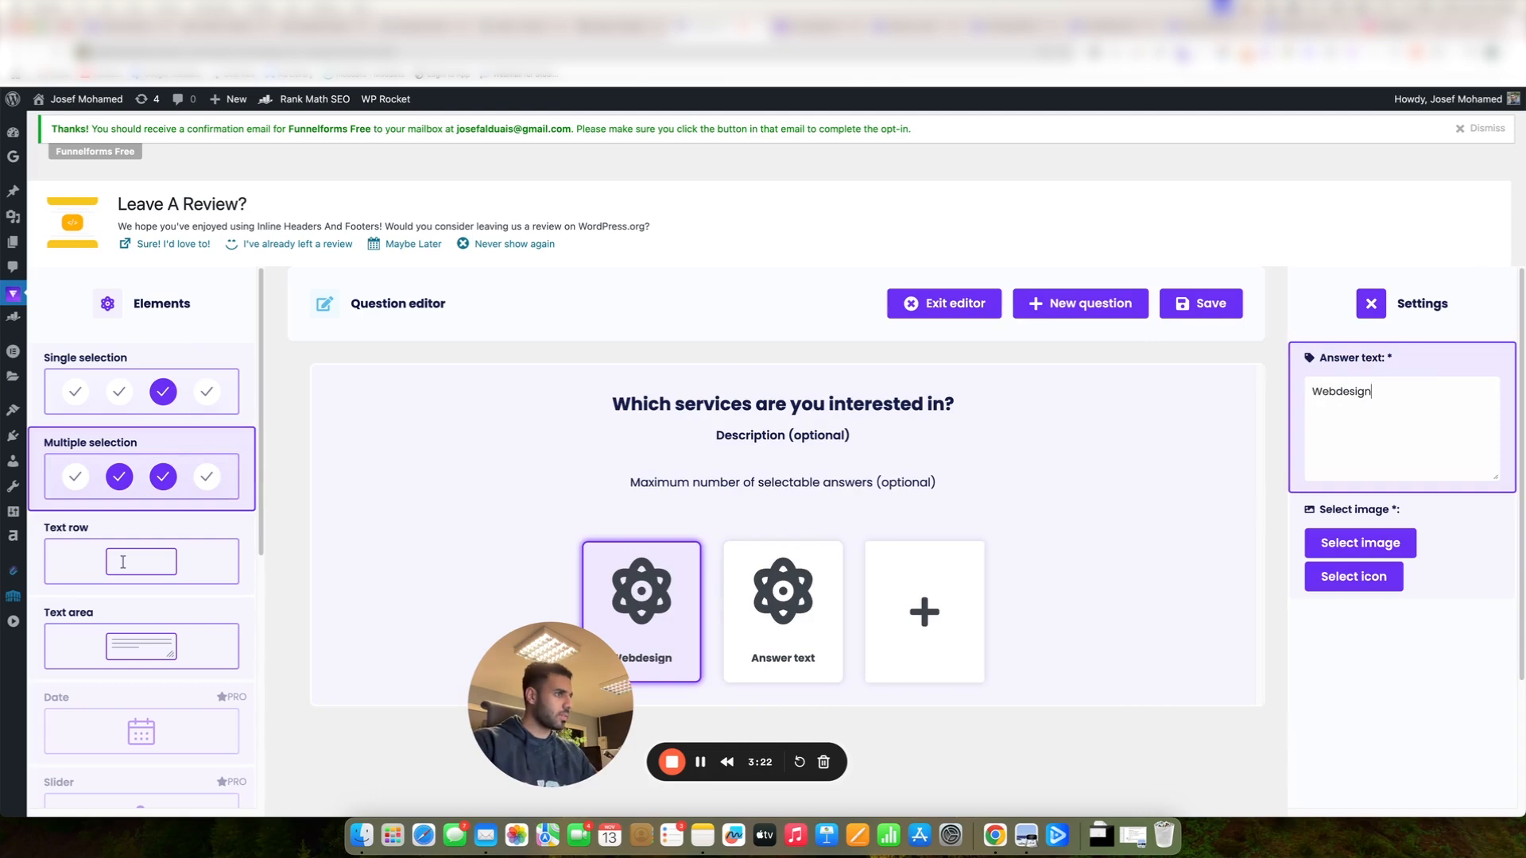
left_click(831, 572)
triple_click(1366, 452)
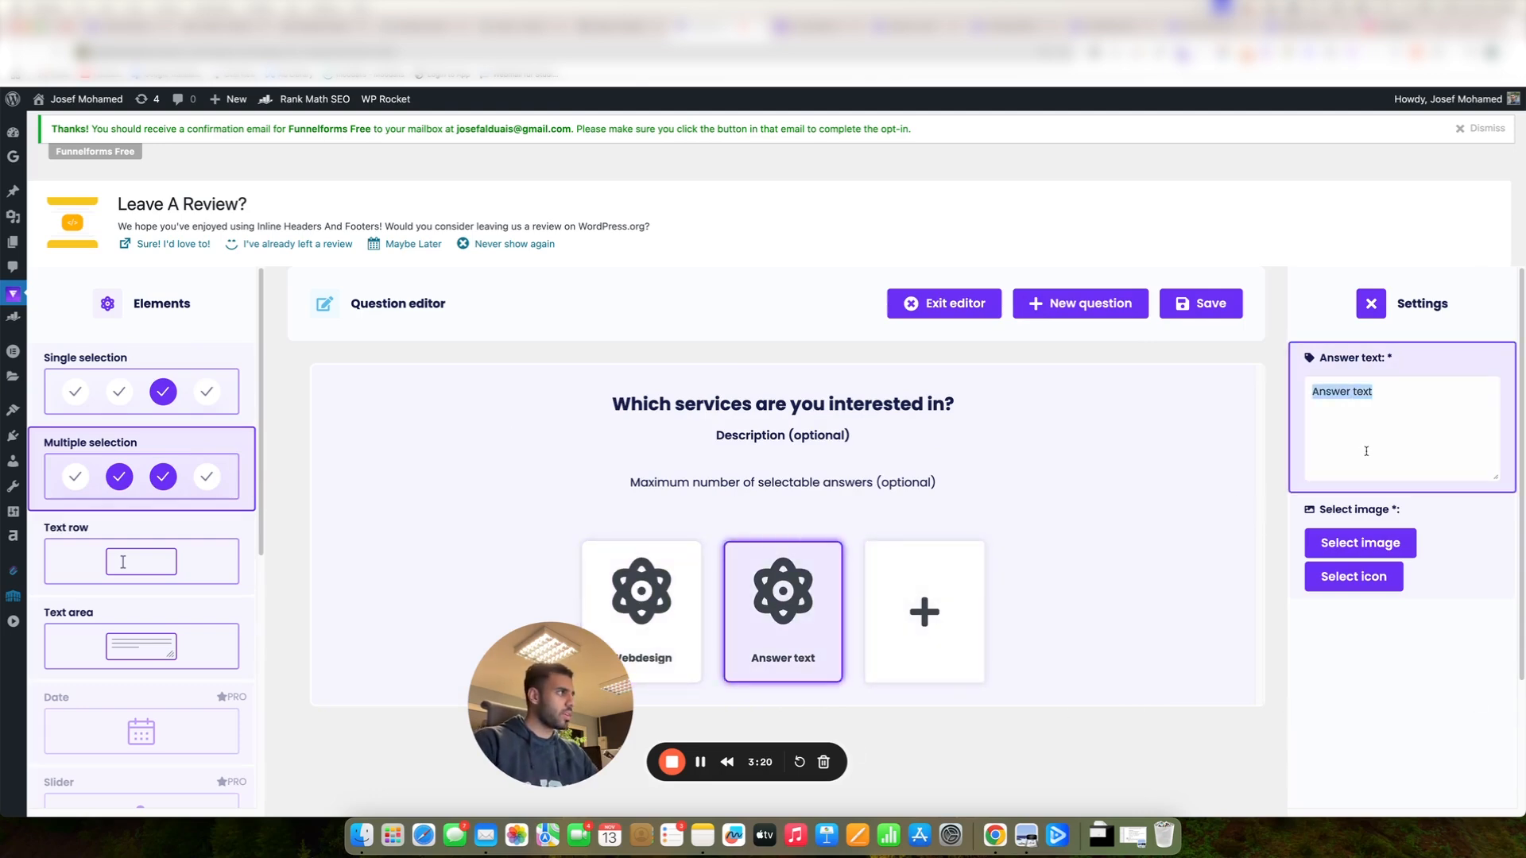
type("SEO")
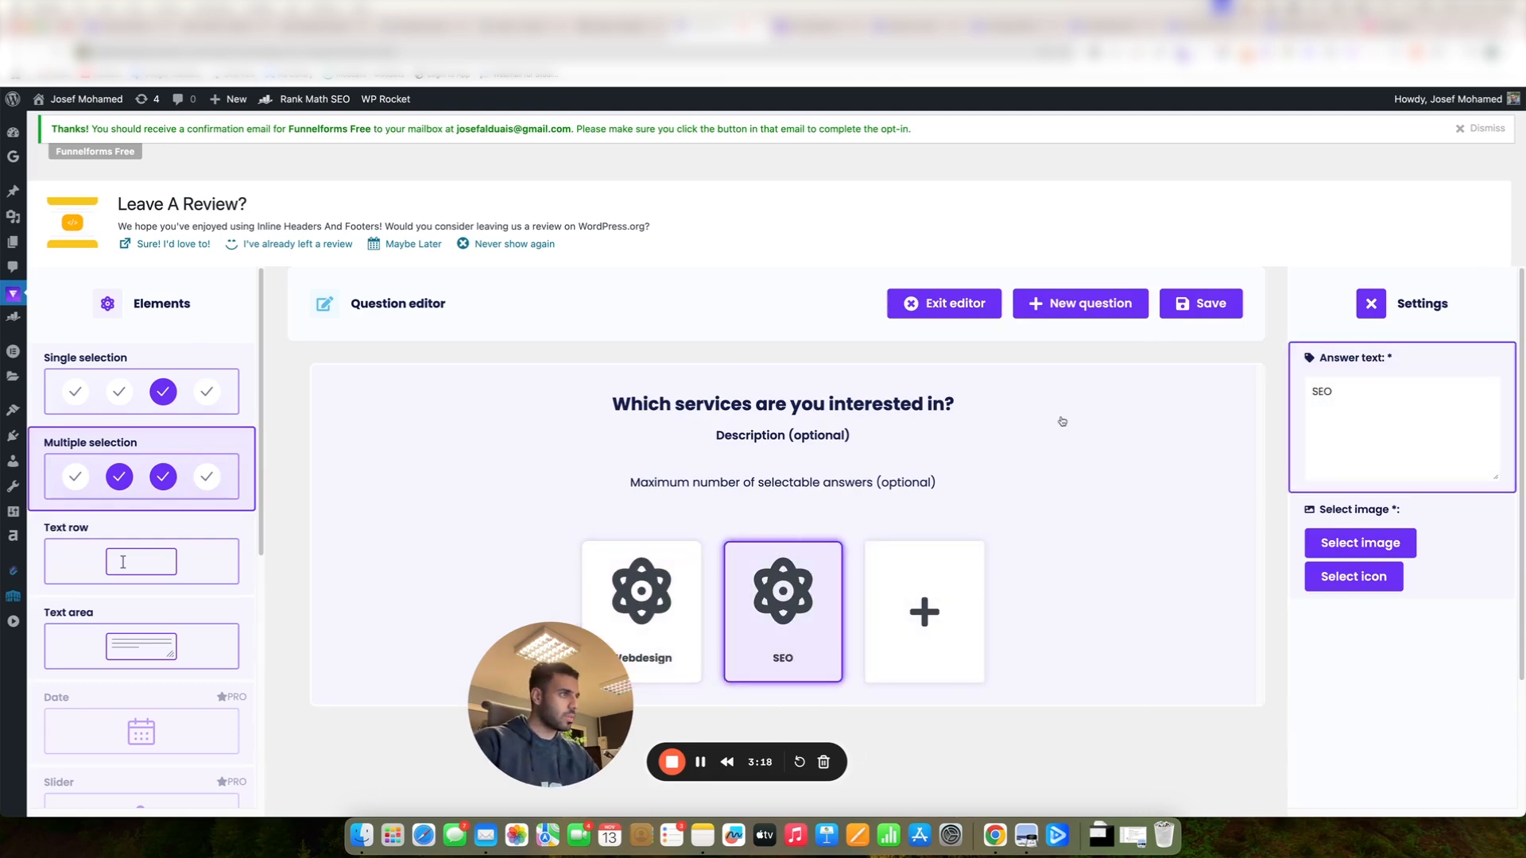
Add a third answer "Website audit" to the services question and give it the partly filled battery icon.
left_click(926, 596)
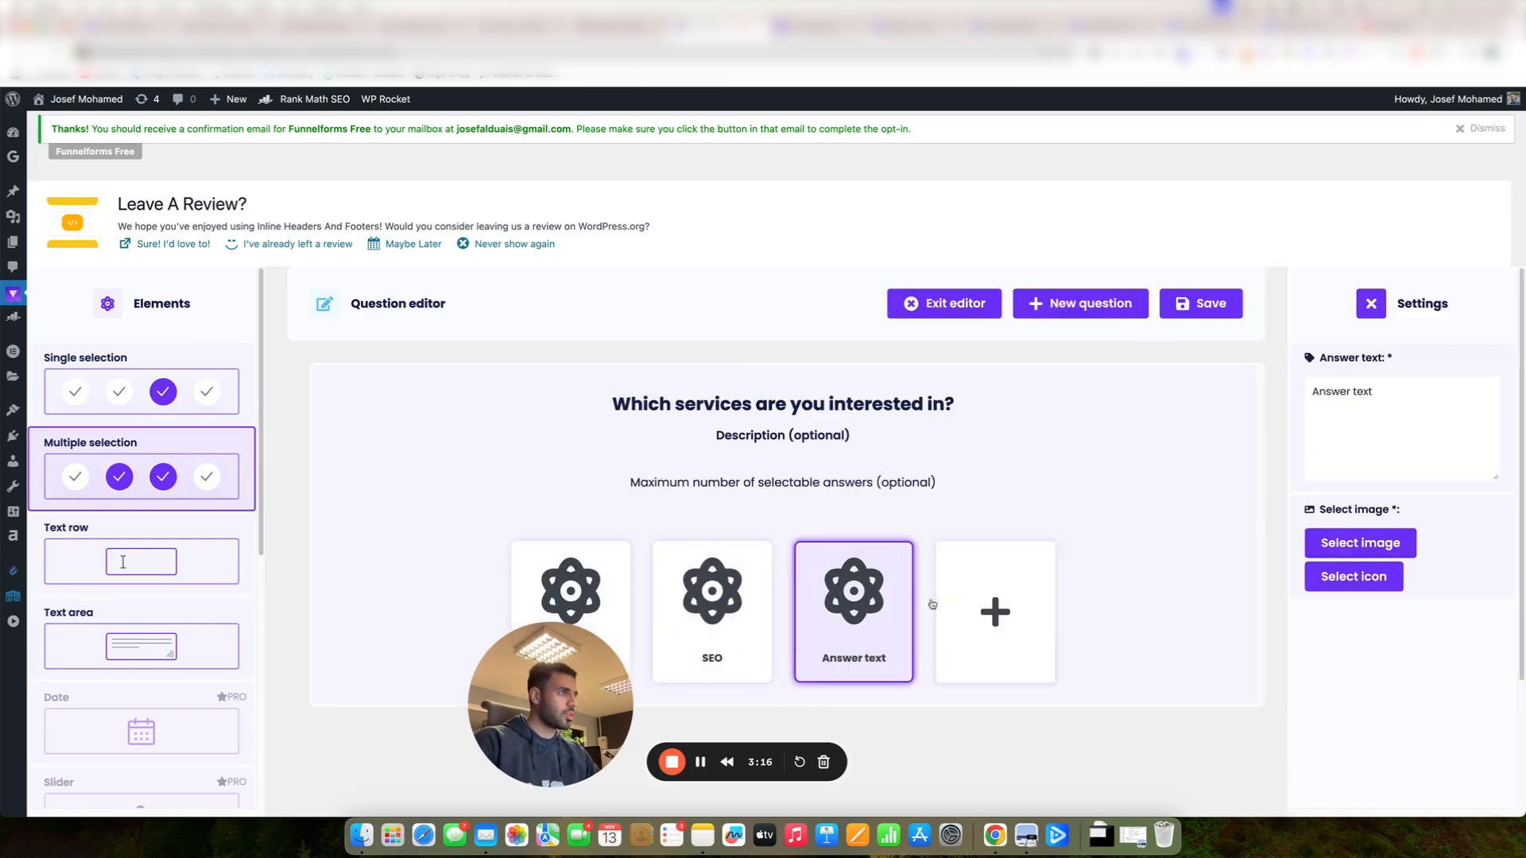
triple_click(1392, 445)
type("Website audit")
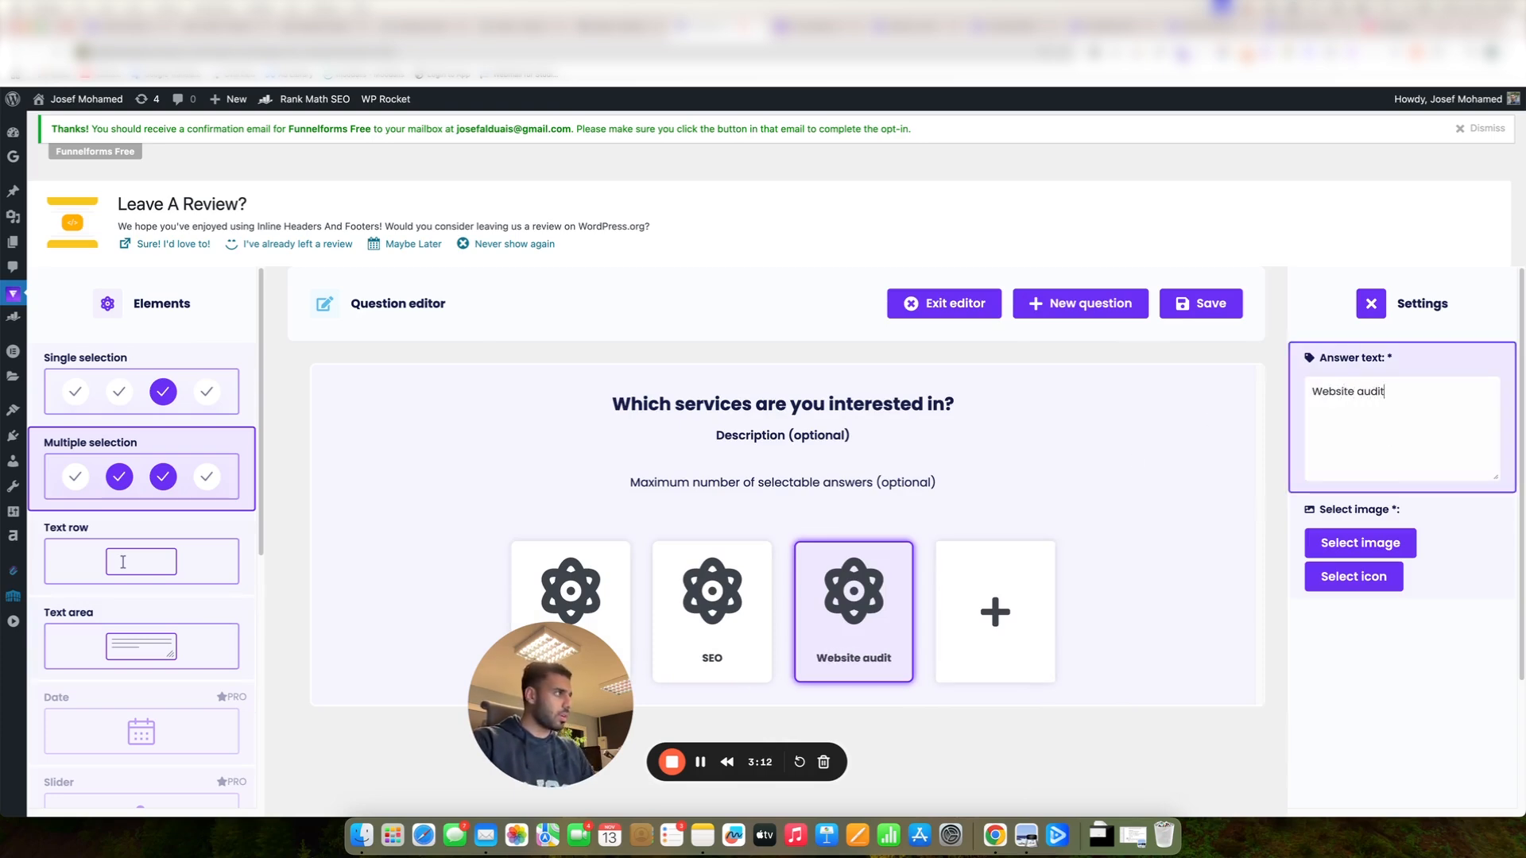
left_click(1354, 577)
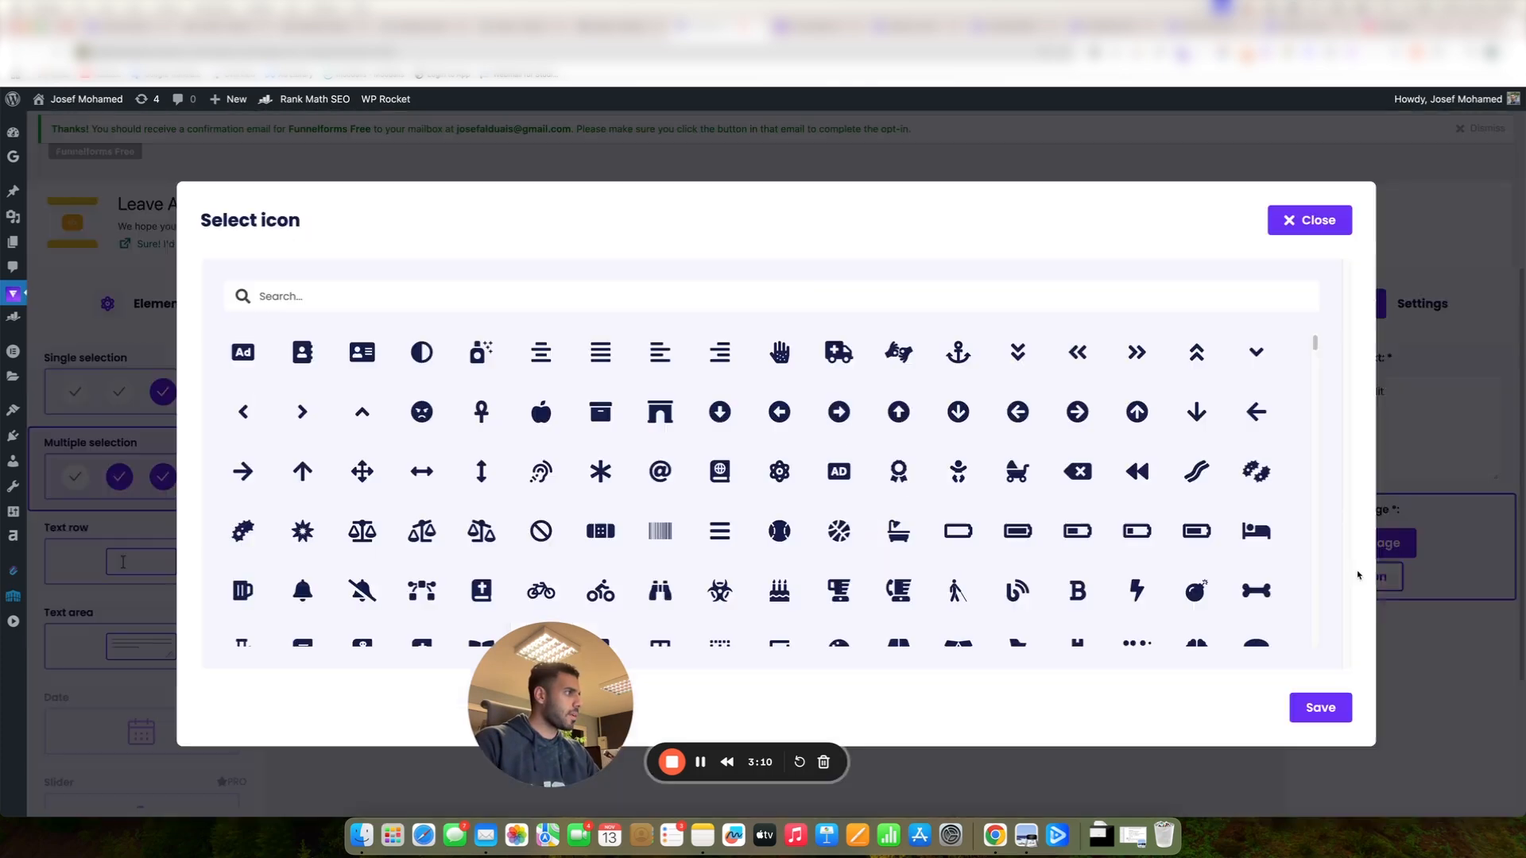
left_click(1195, 532)
left_click(1319, 707)
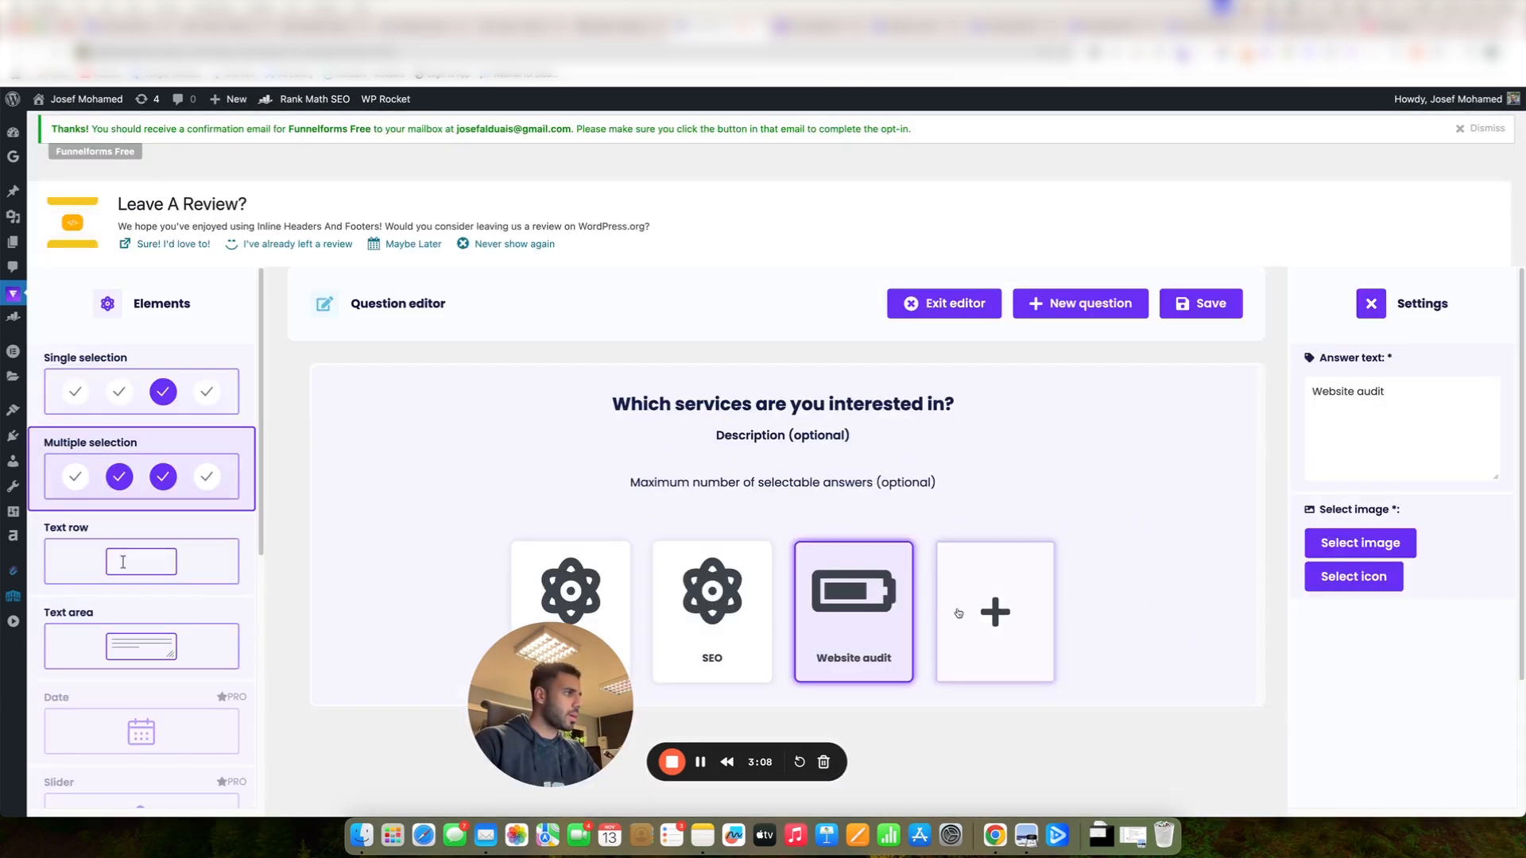
Use media library photos as answer images: the seated man in a dark blazer for SEO, the man by the brick wall for Webdesign.
left_click(713, 584)
left_click(1343, 544)
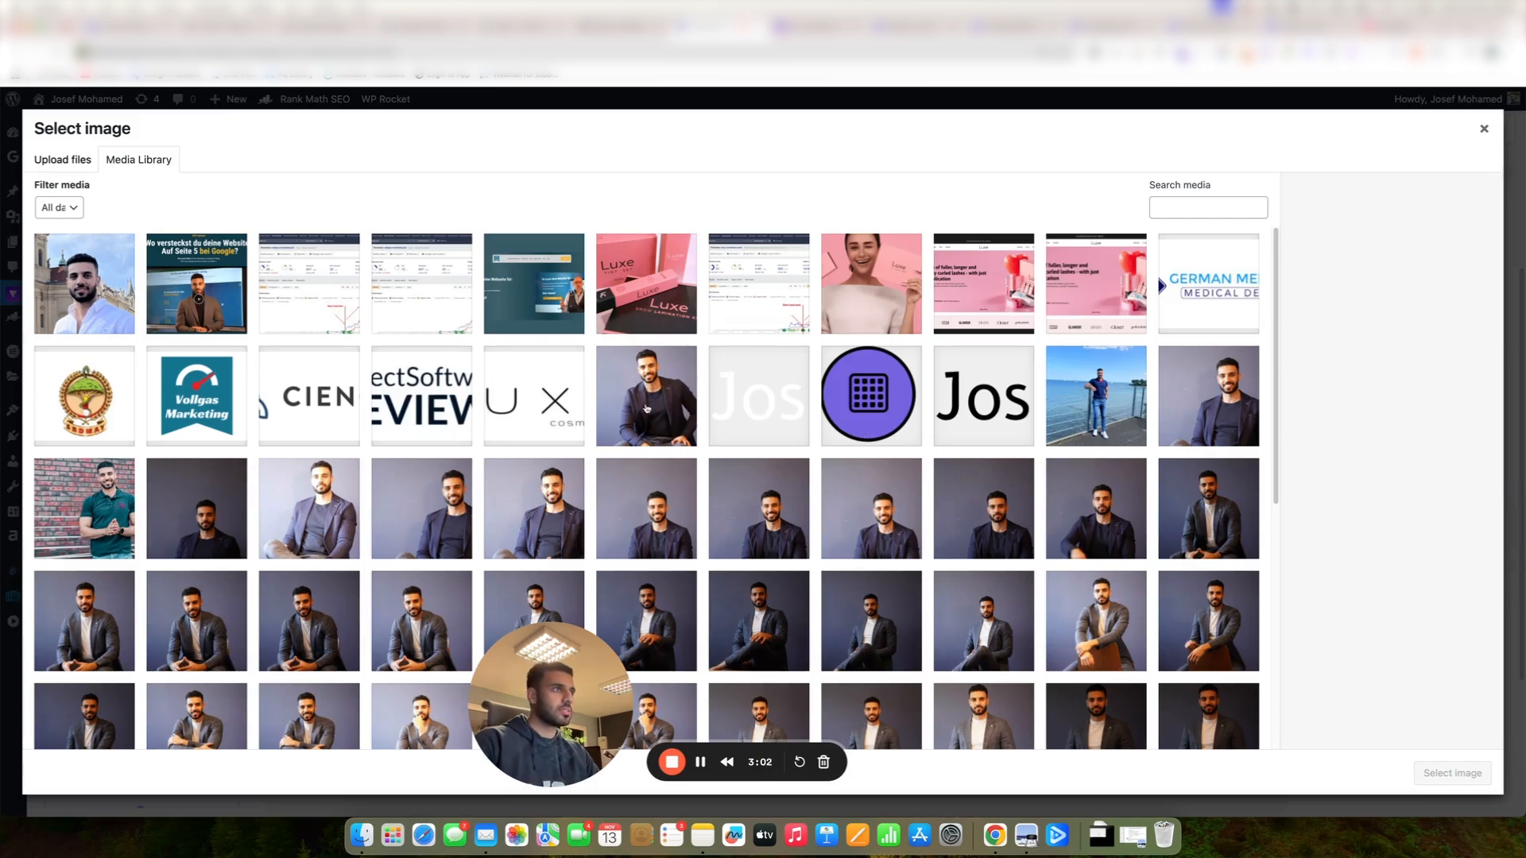
left_click(646, 409)
left_click(1451, 772)
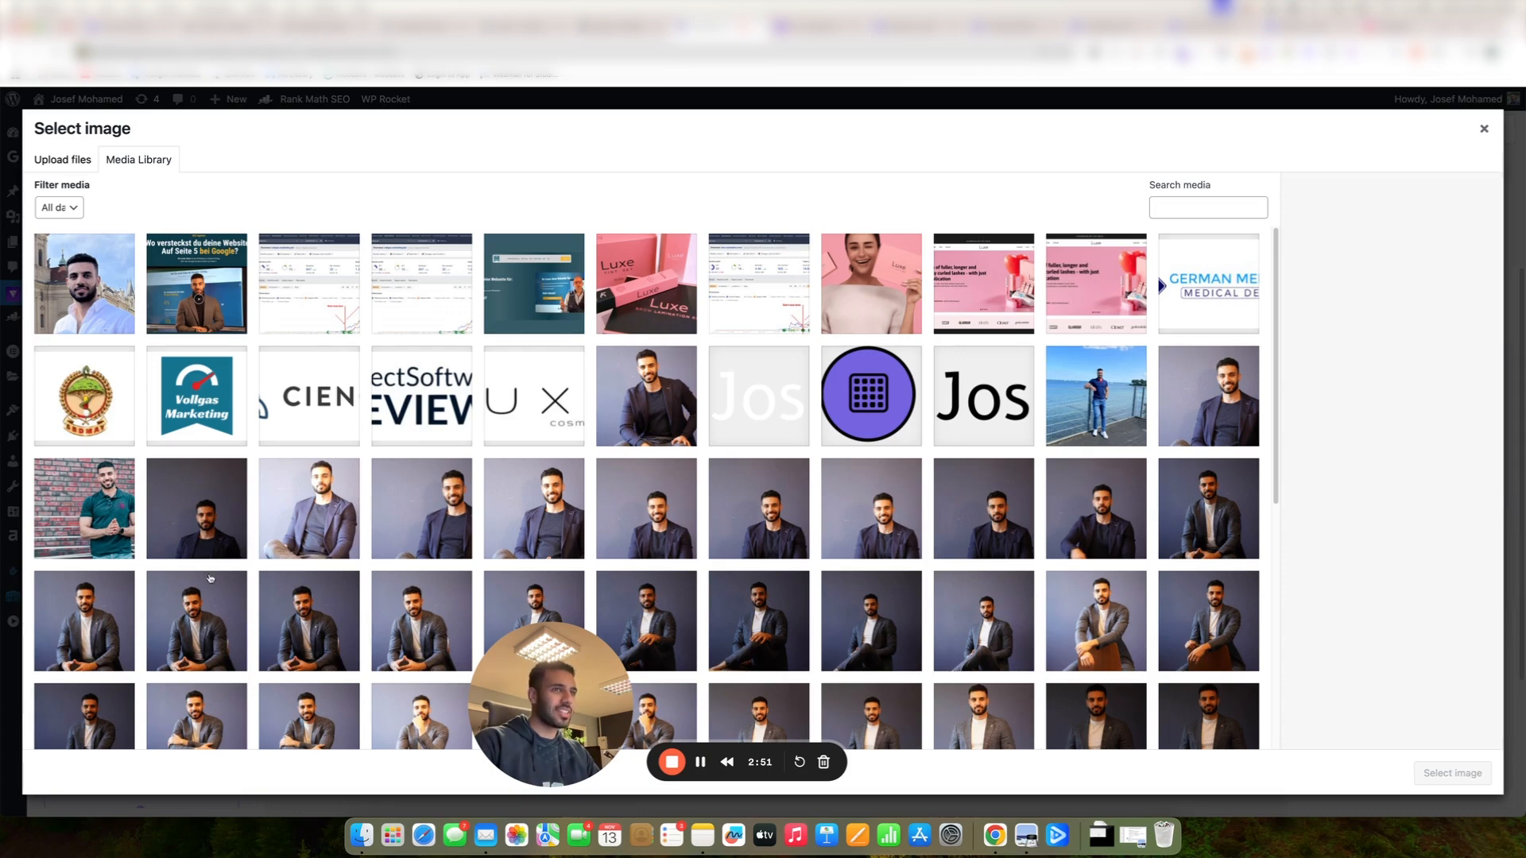
left_click(84, 509)
left_click(1453, 773)
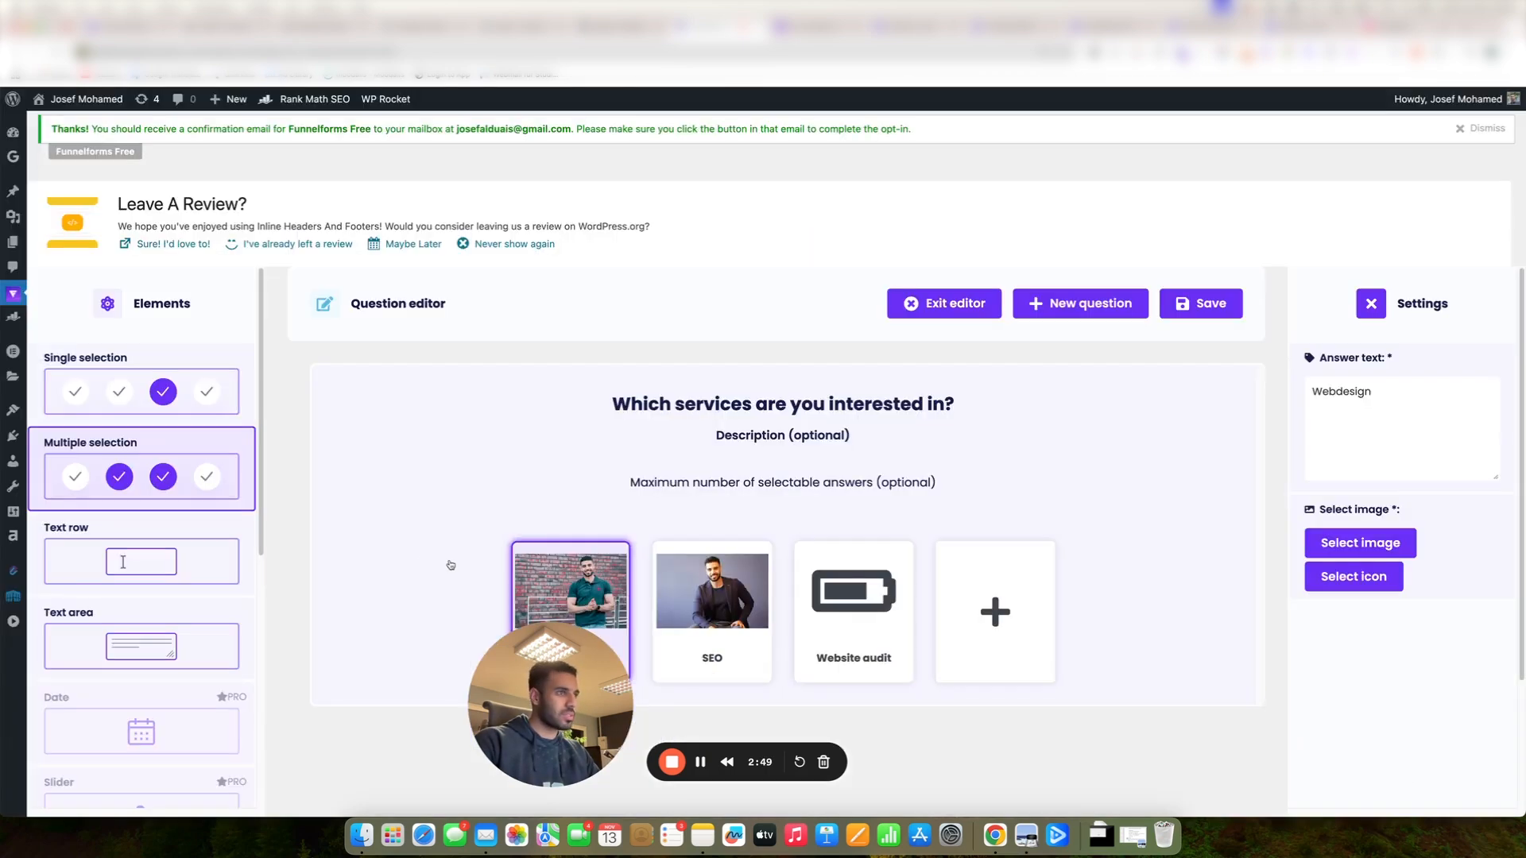
scroll(657, 599, "up", 5)
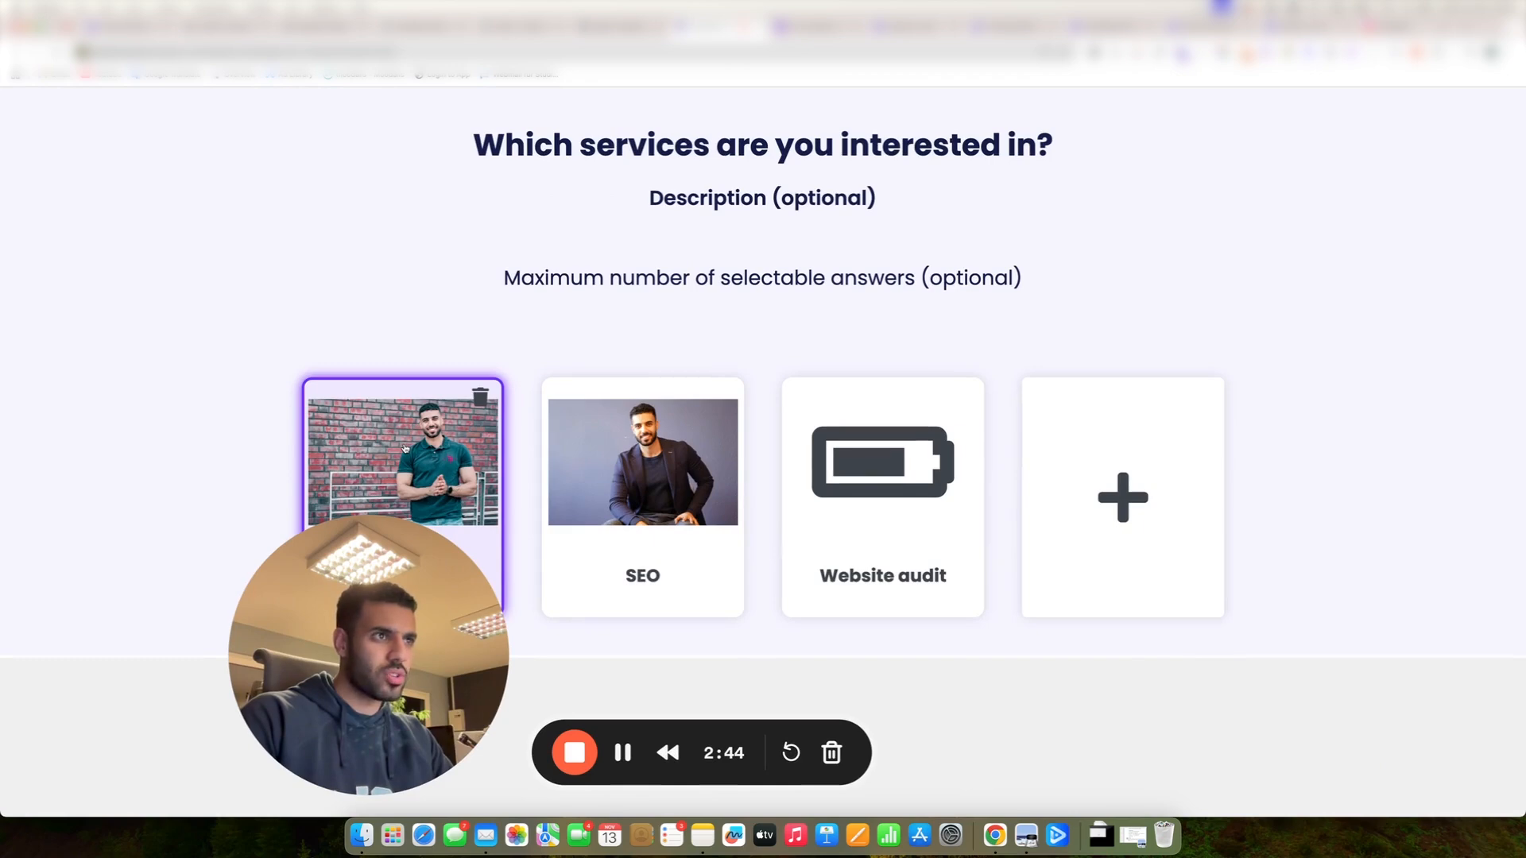
Save the "Which services are you interested in?" question.
scroll(404, 449, "down", 5)
left_click_drag(561, 698, 432, 706)
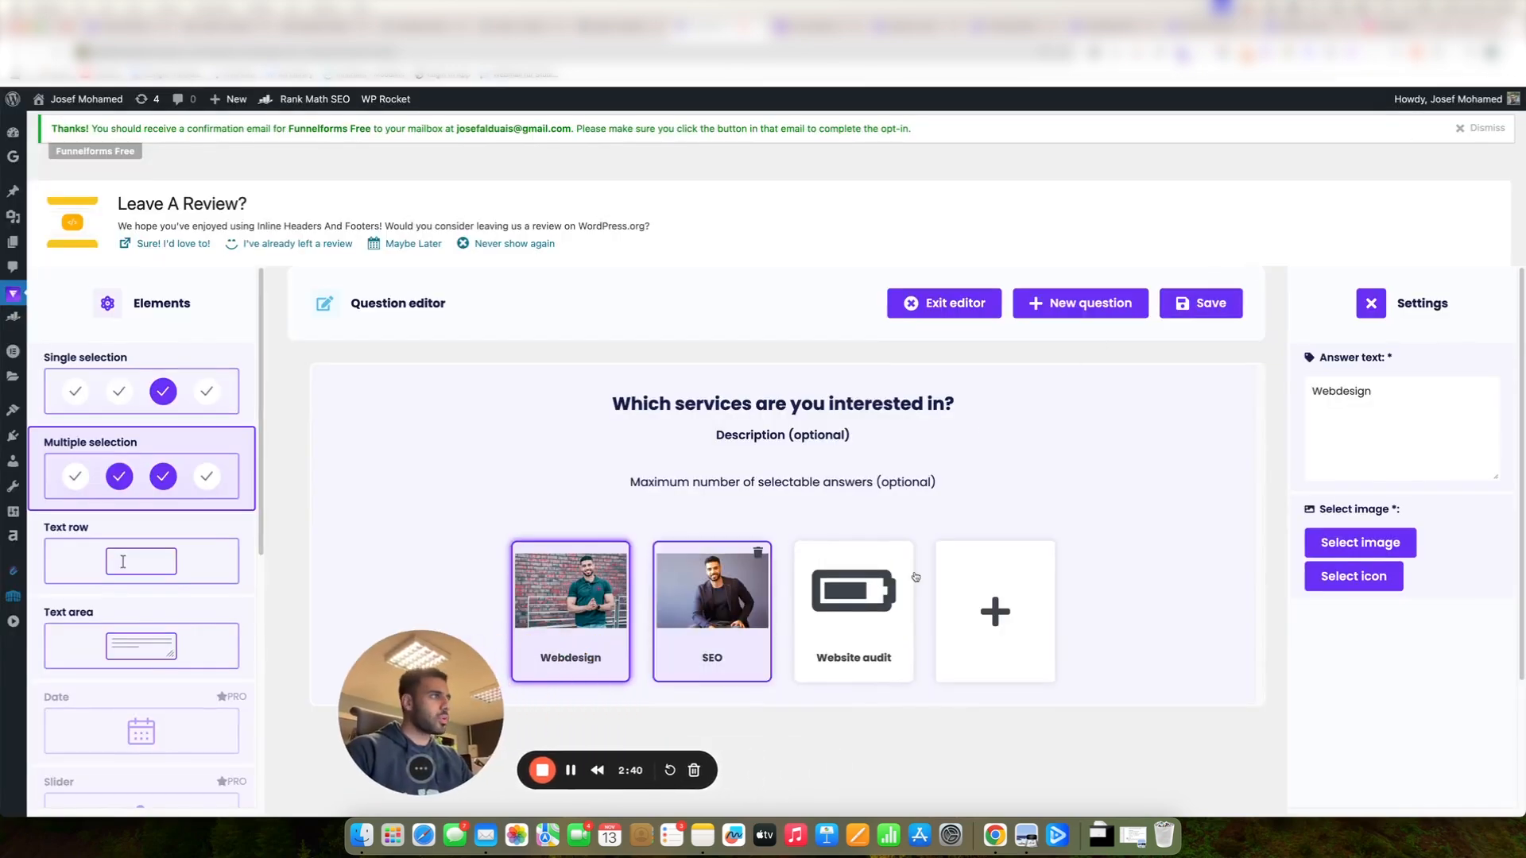
left_click(1188, 303)
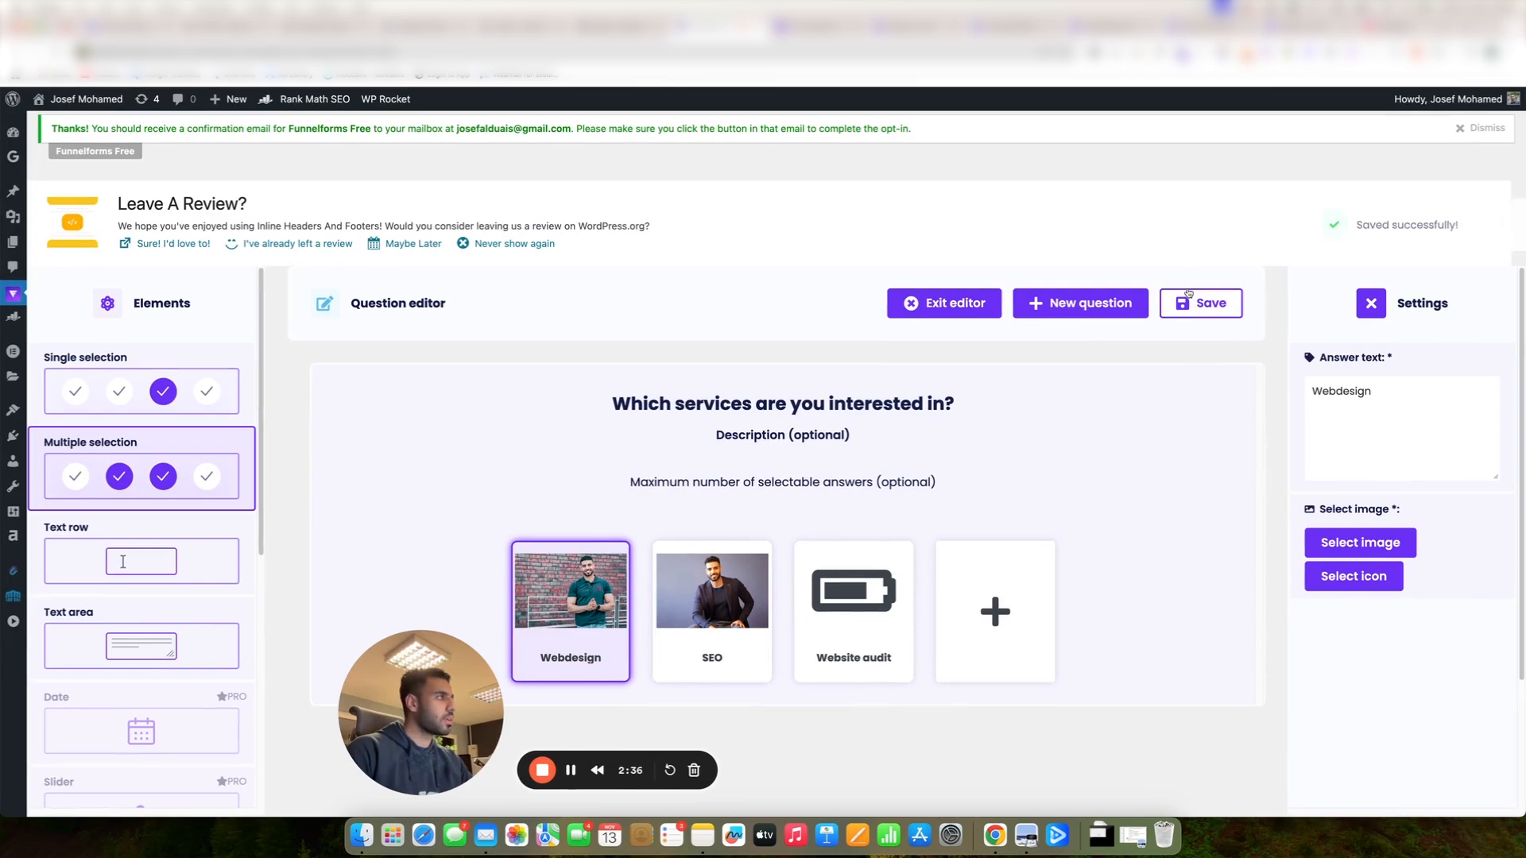
Create another question titled "What's your budget?", copying the title from the notes app.
left_click(1110, 313)
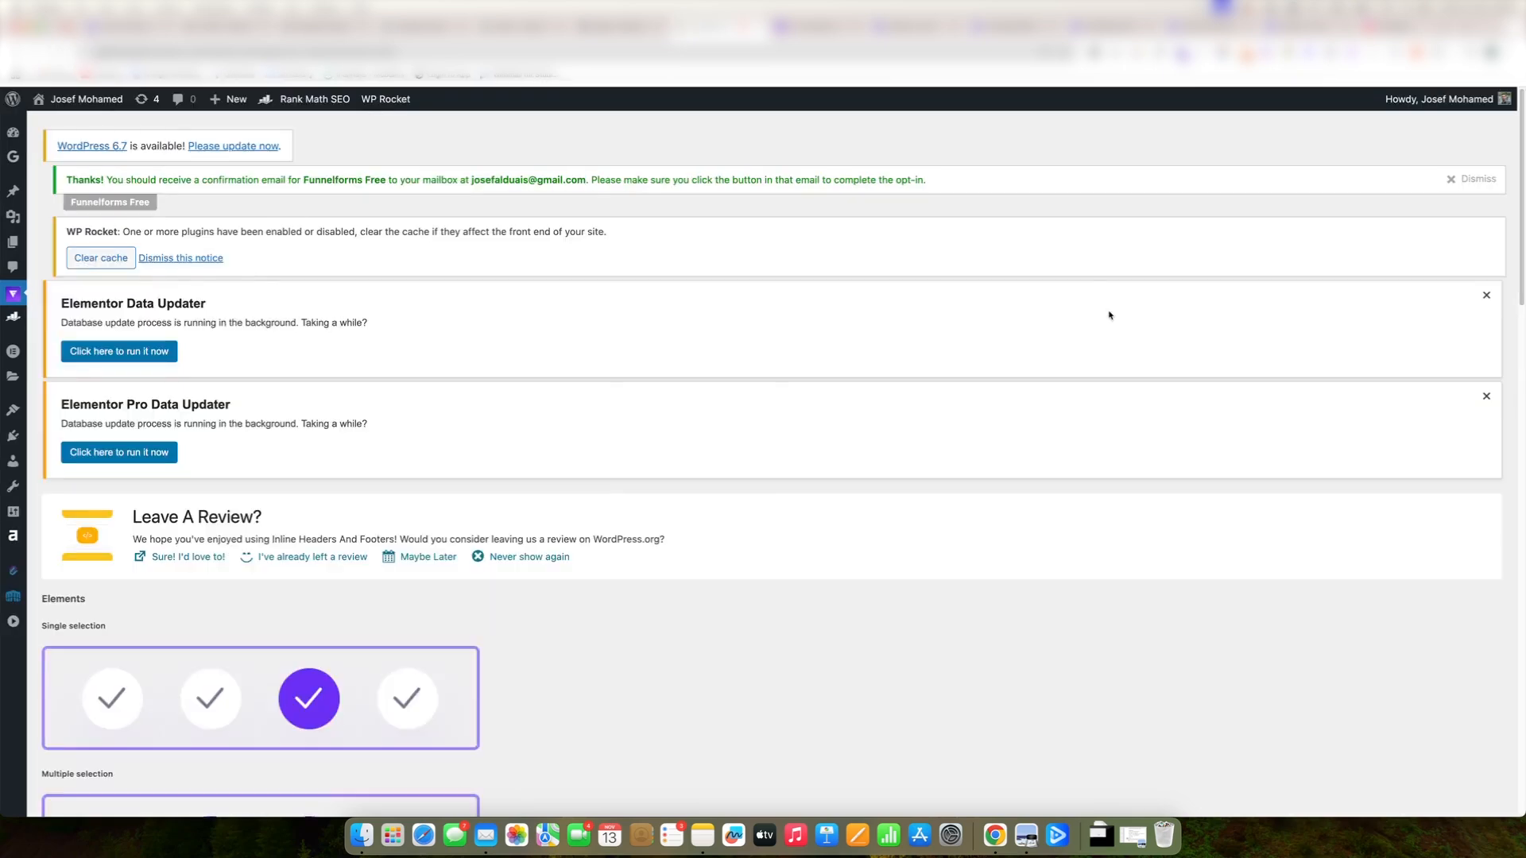
left_click(890, 407)
key("super+Tab")
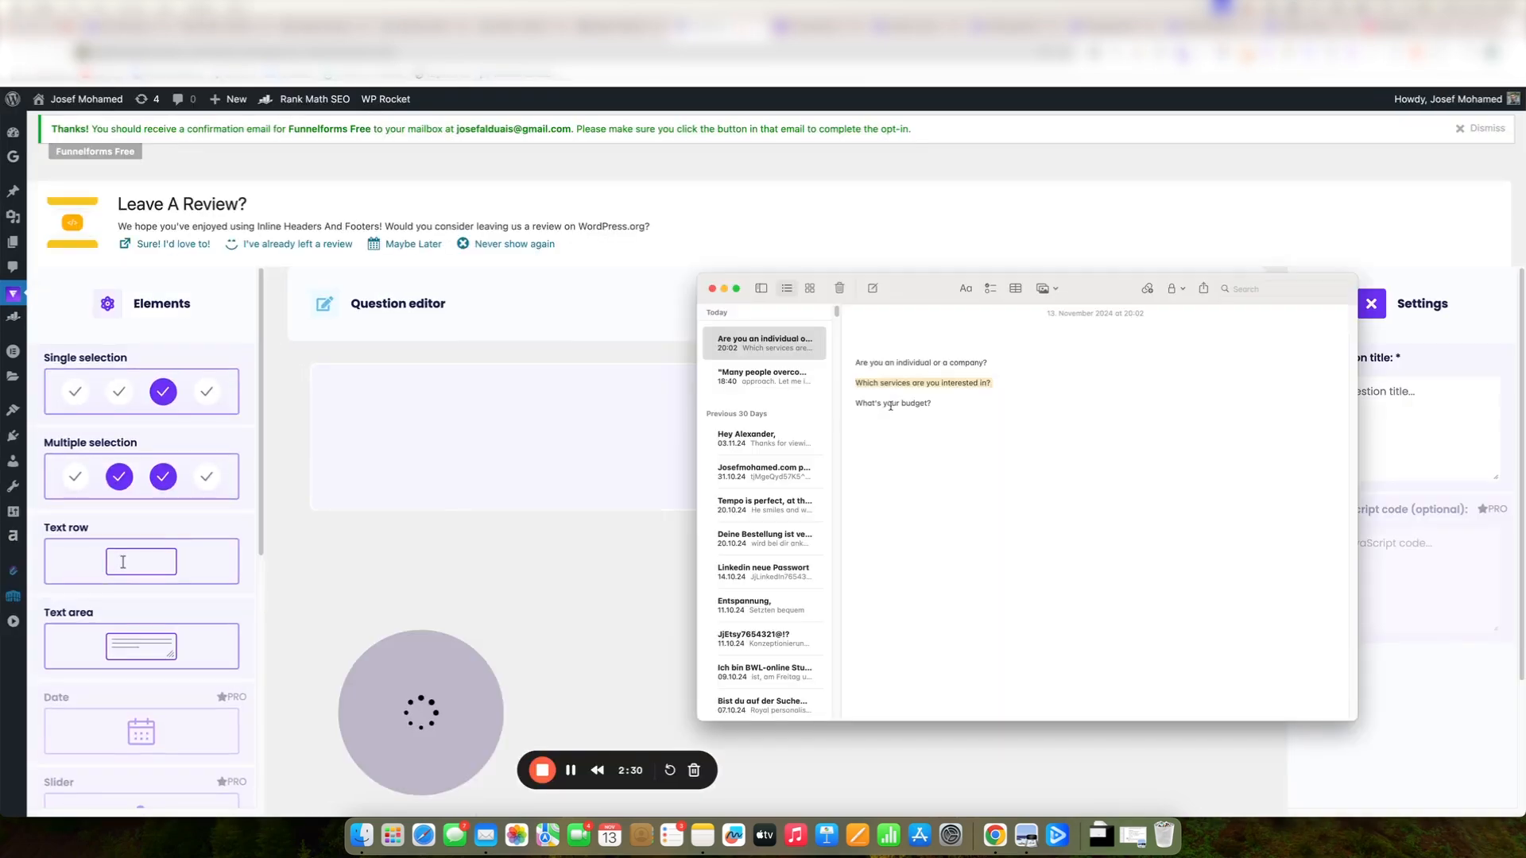
left_click_drag(945, 410, 846, 402)
key("super+c")
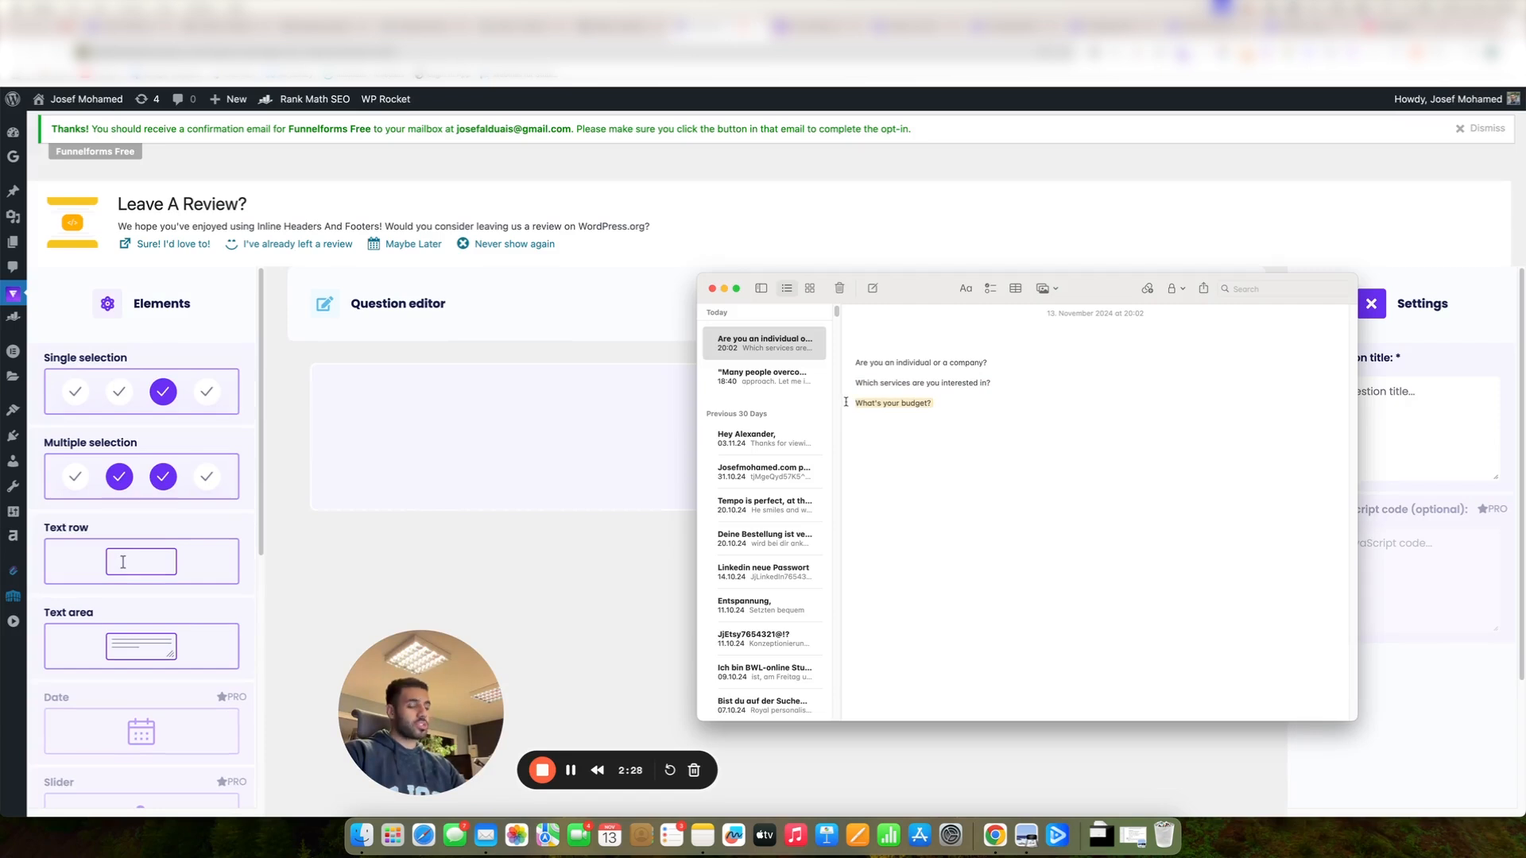
key("super+Tab")
left_click(1396, 437)
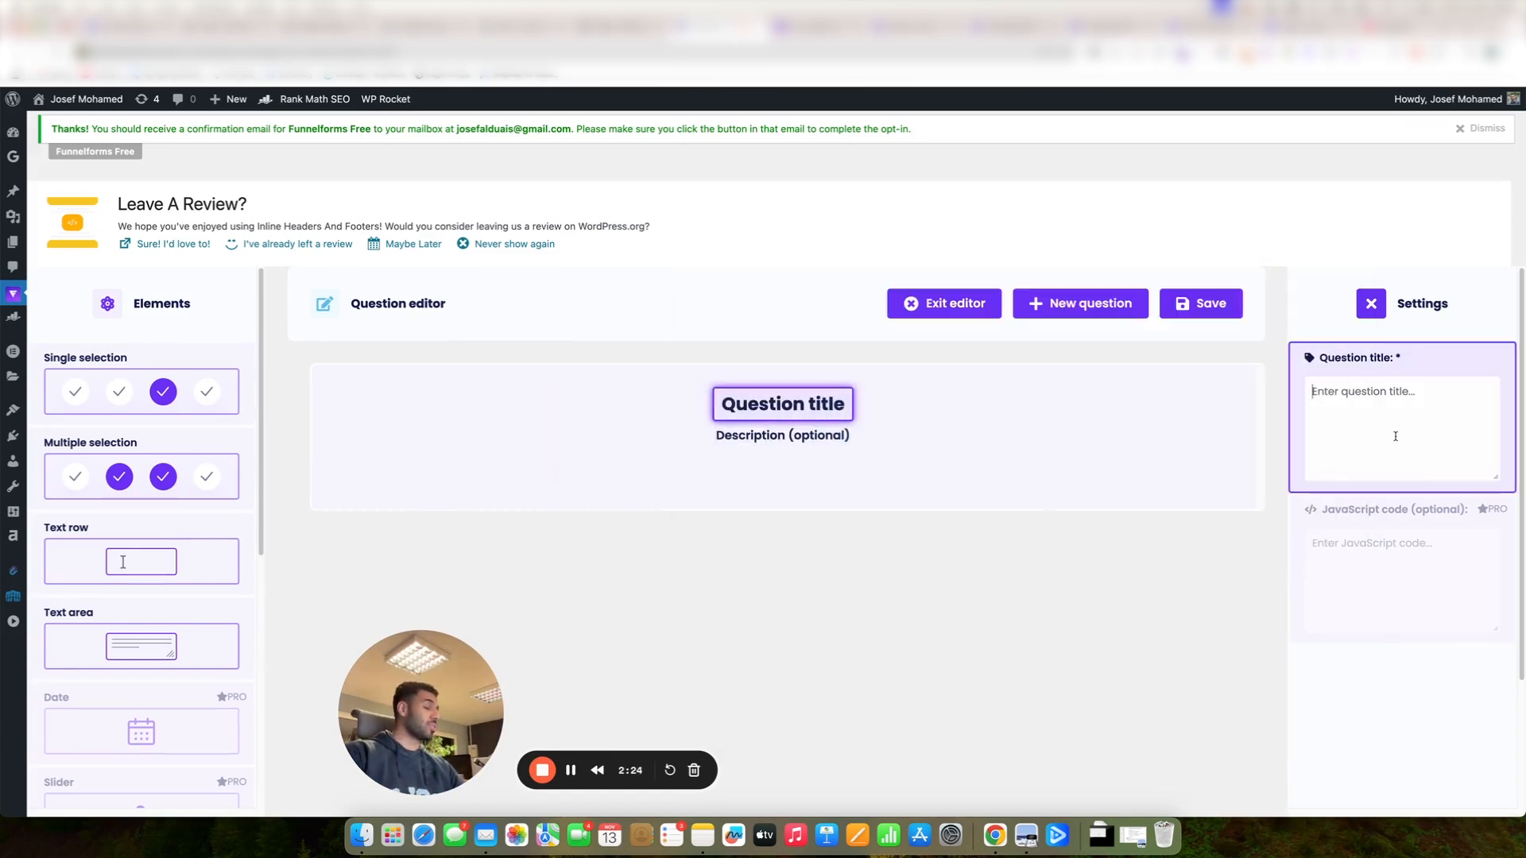
key("super+v")
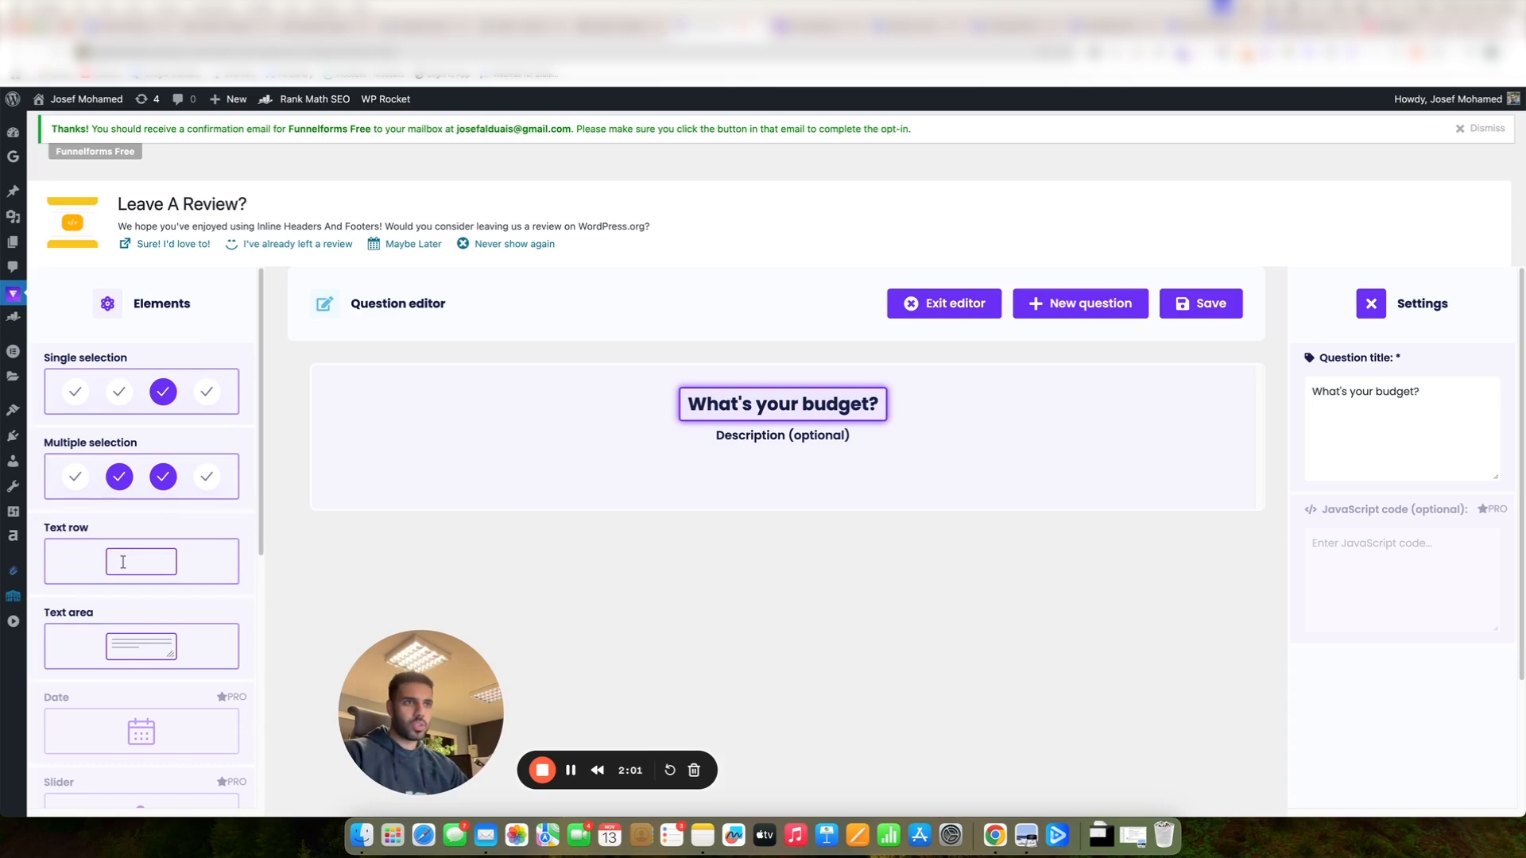
Make the budget question a text row, leave its text row settings at their defaults, and save the question.
left_click(137, 556)
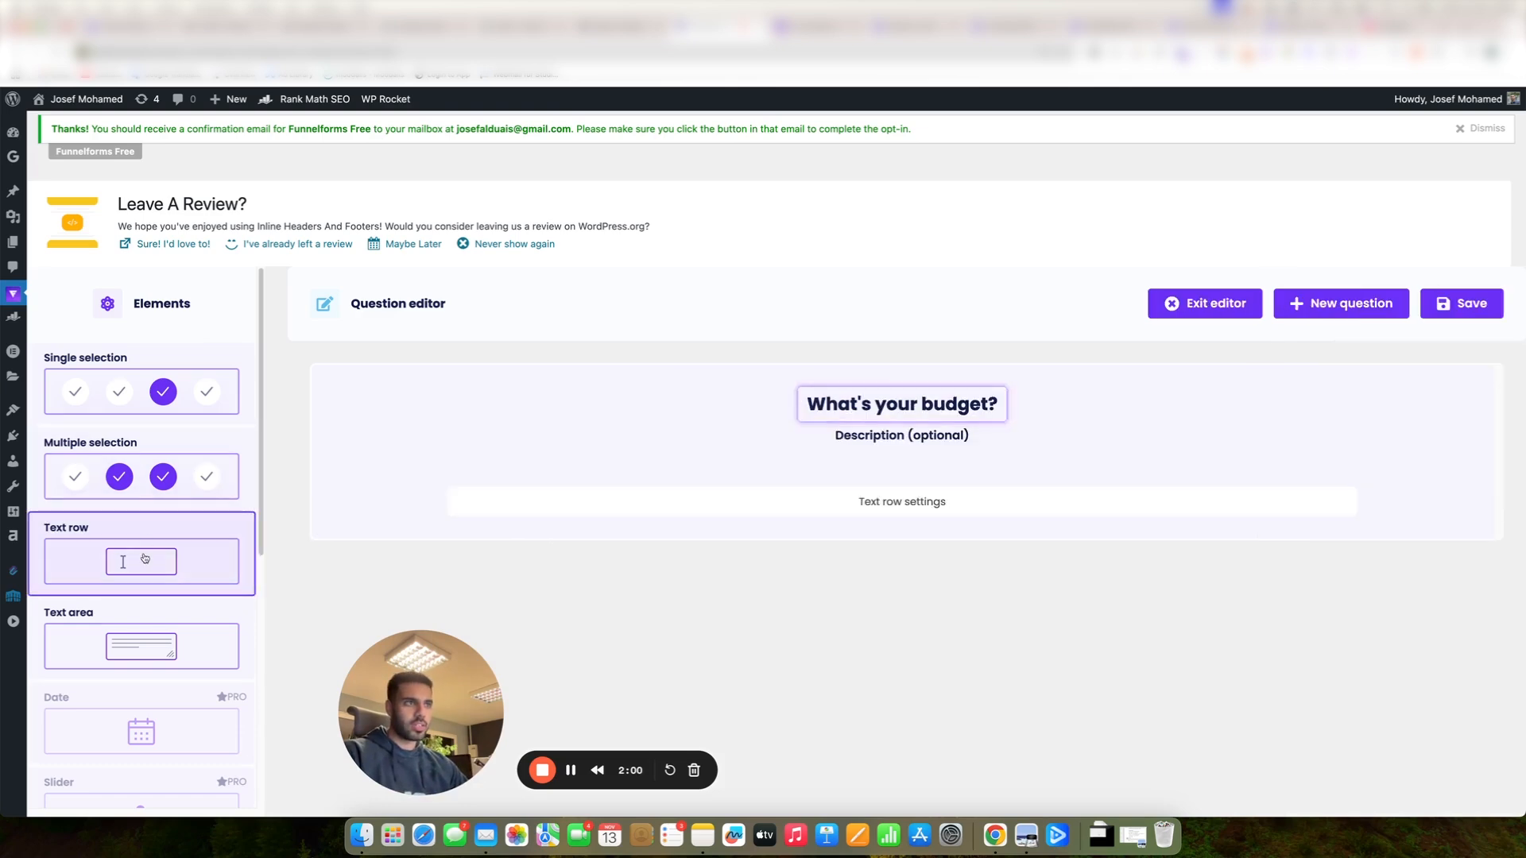
left_click(815, 502)
left_click(1405, 389)
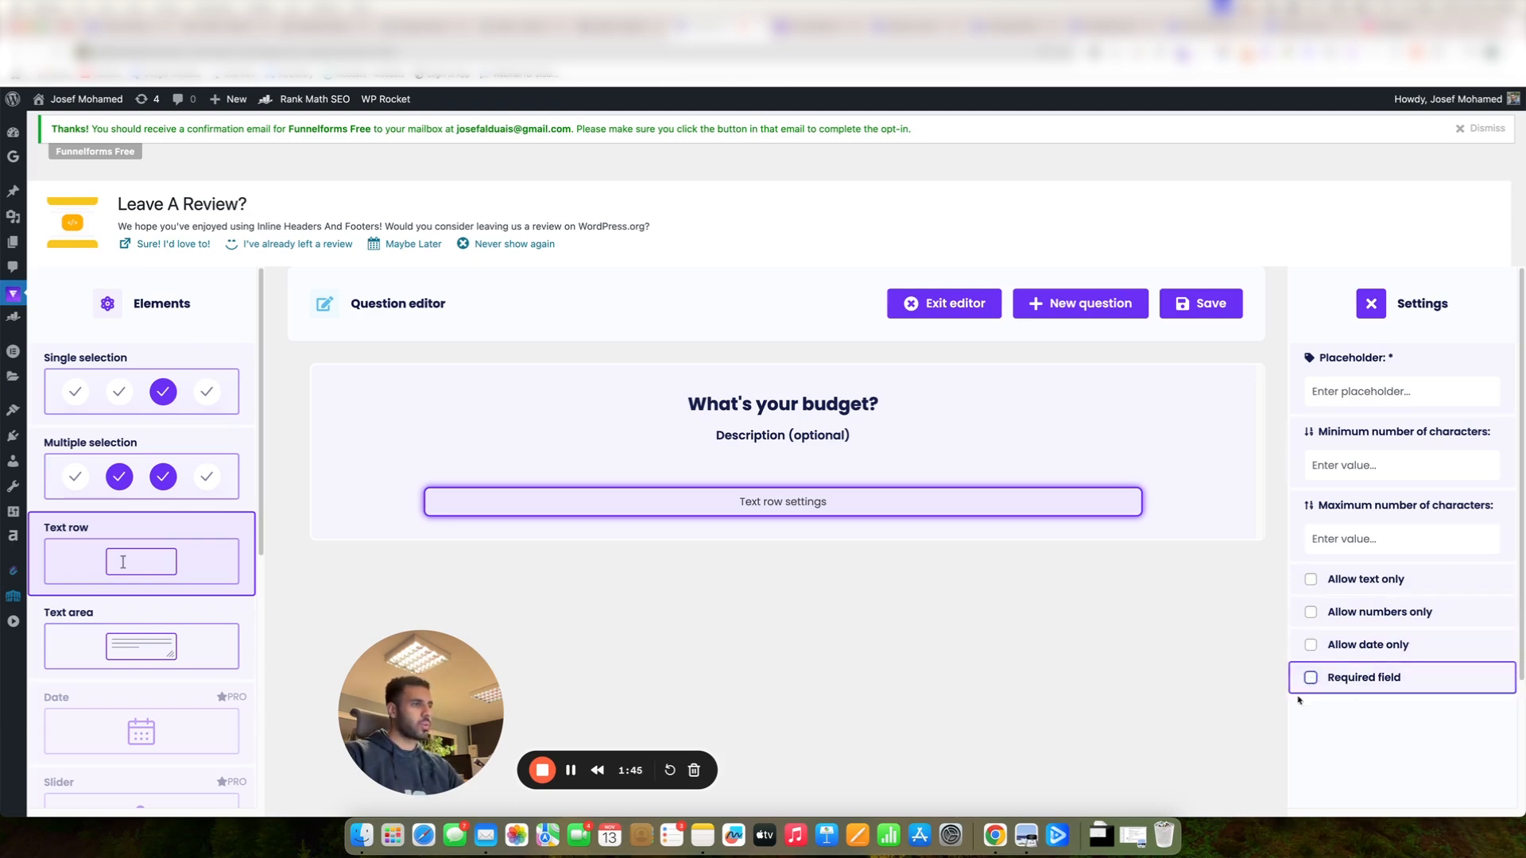
left_click(1224, 294)
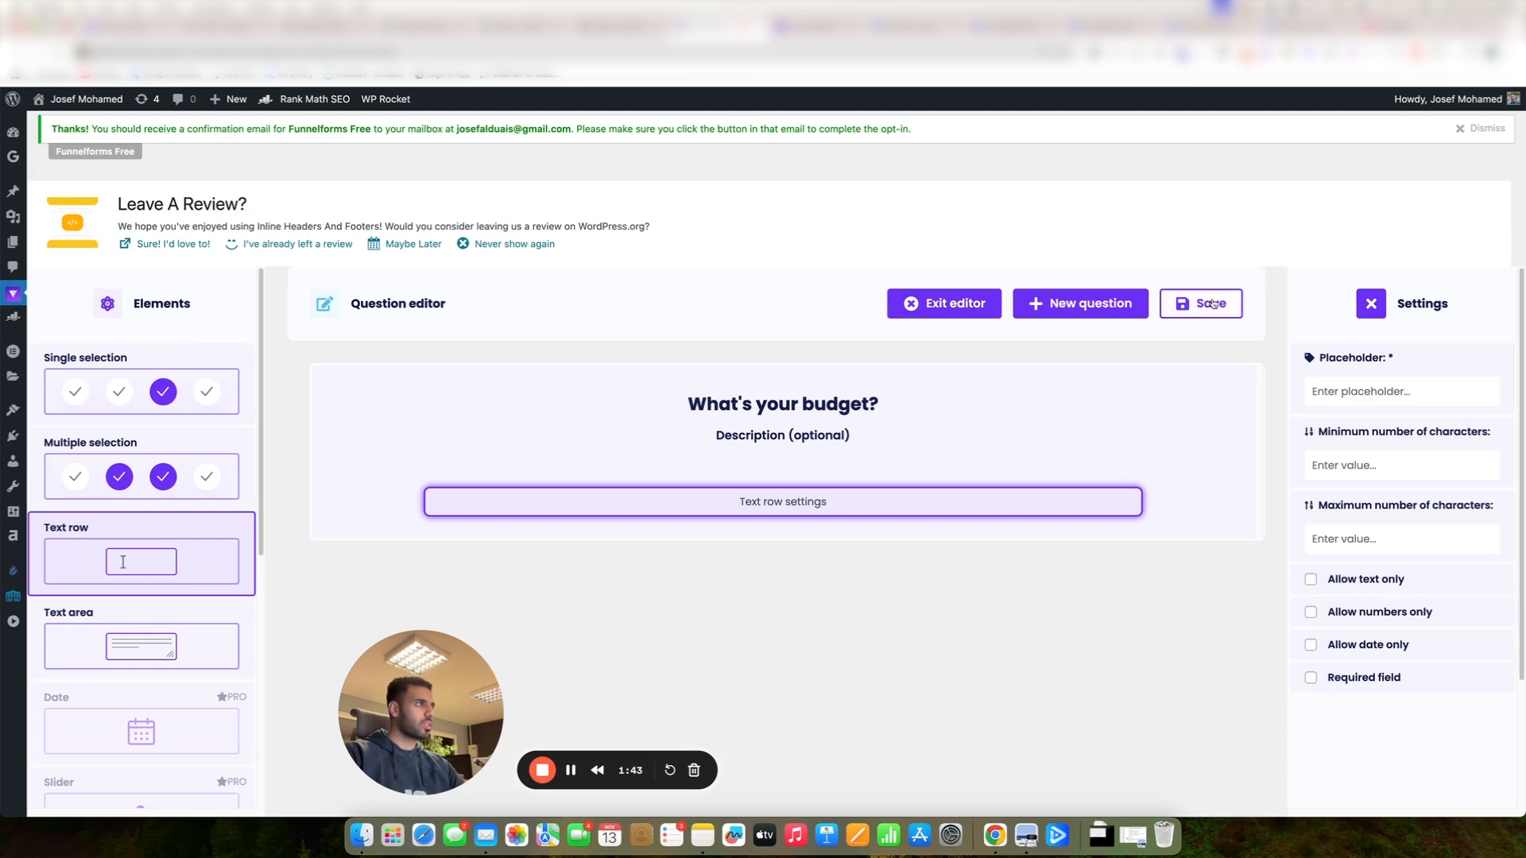
Go to the Funnelforms contact forms and create a new contact form.
mouse_move(13, 294)
left_click(71, 403)
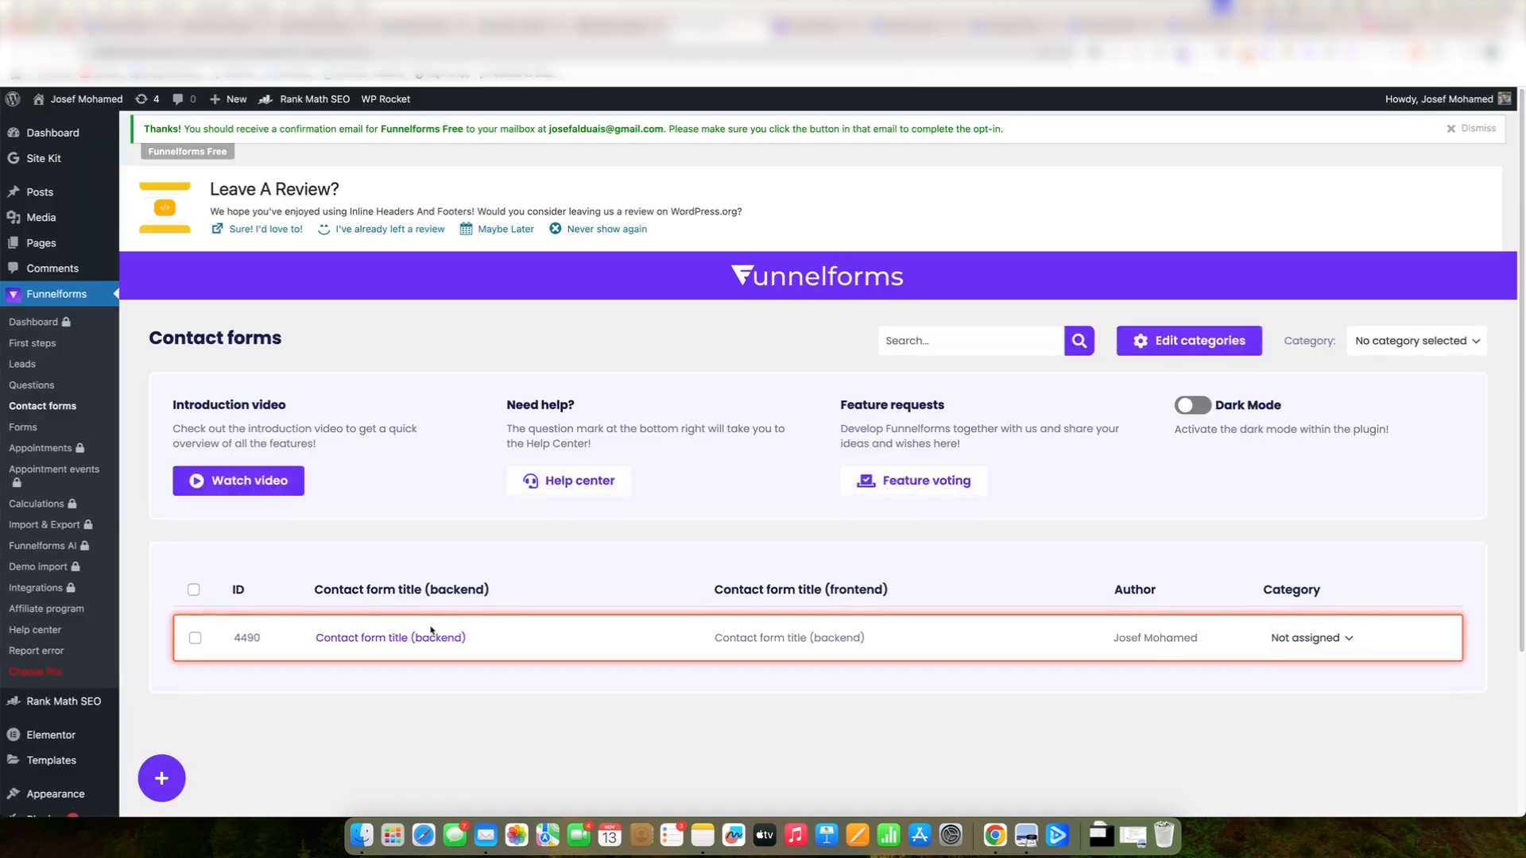
scroll(490, 569, "down", 3)
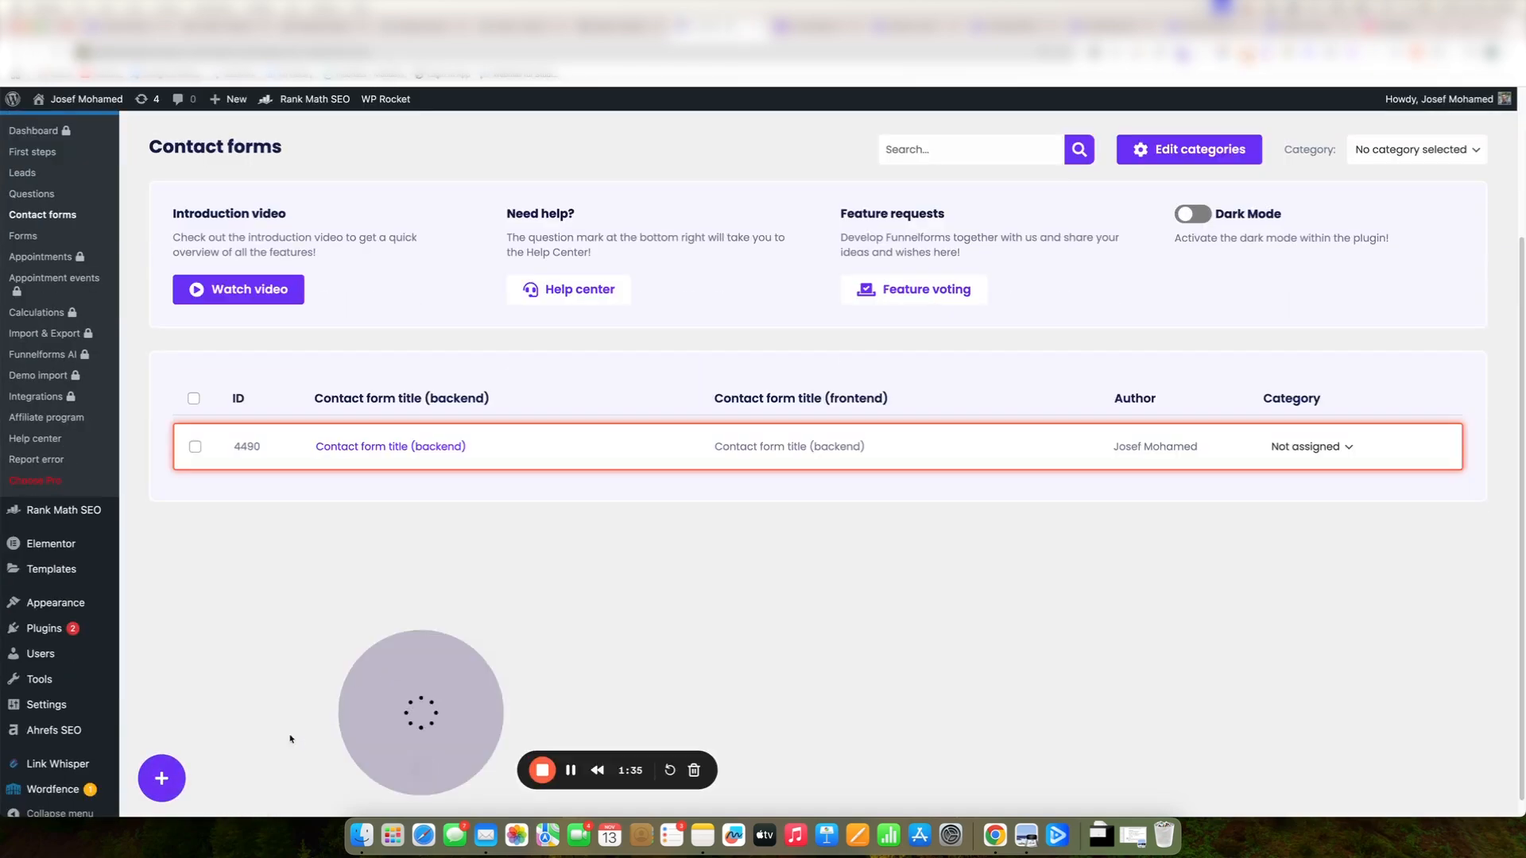
left_click(151, 781)
Set the new contact form's frontend title to "Webdesign form".
left_click(874, 405)
left_click(1440, 431)
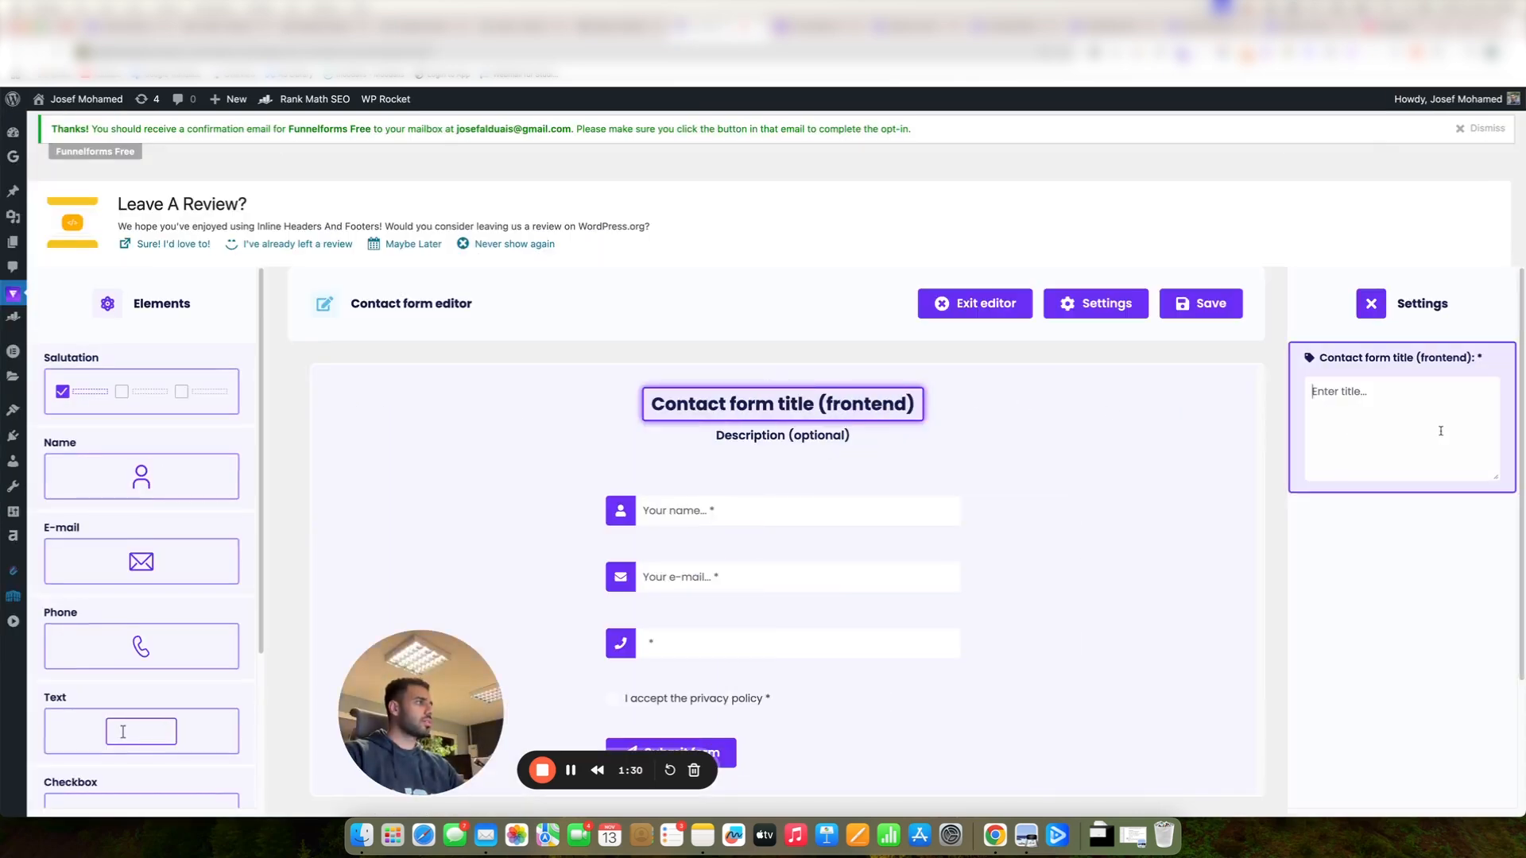
type("Wen")
key("BackSpace")
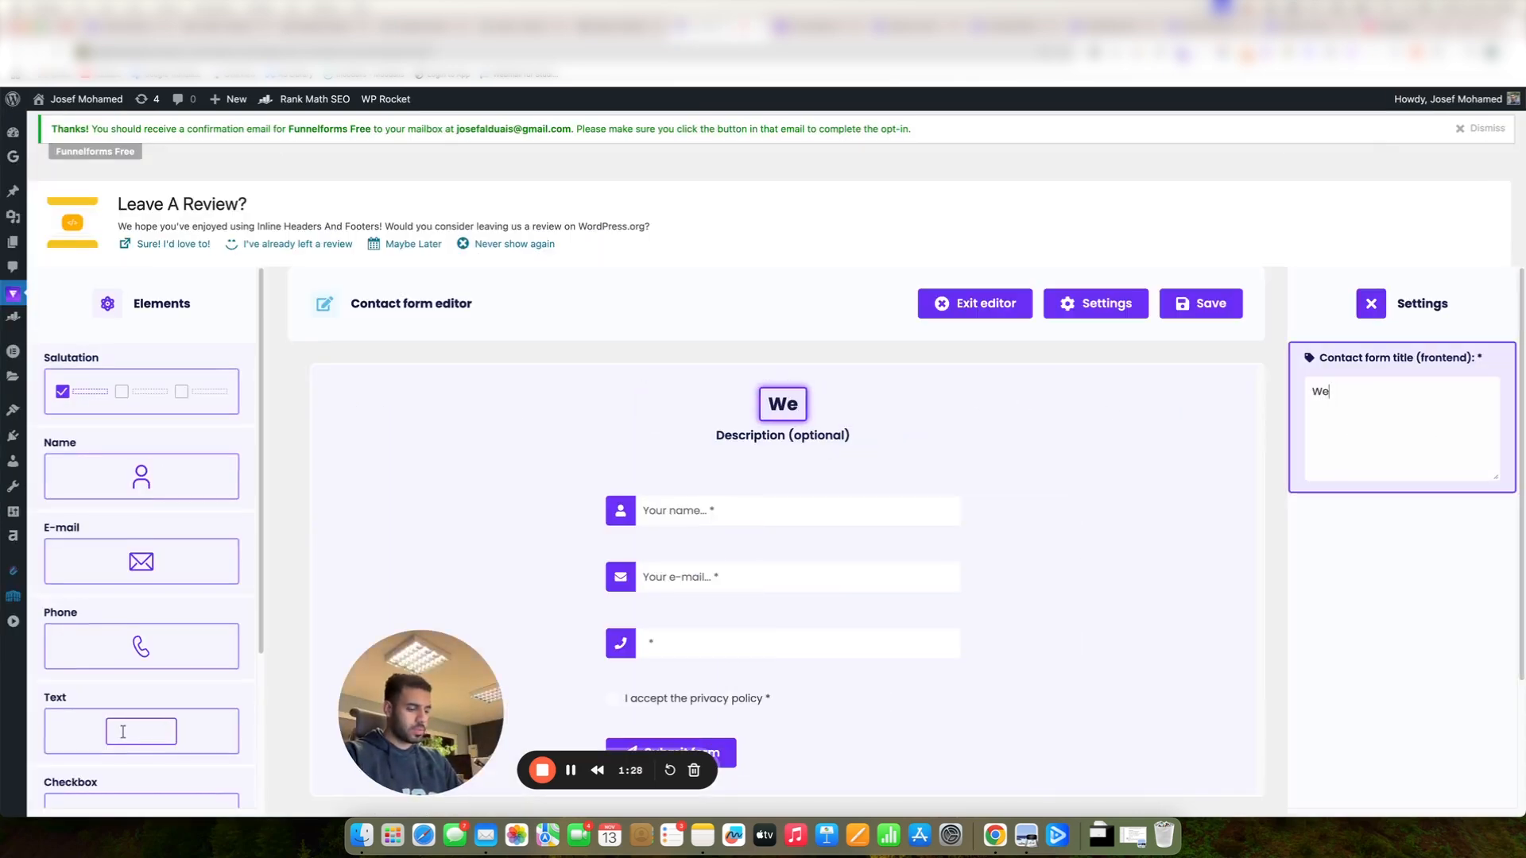
type("d")
key("BackSpace")
type("bdes")
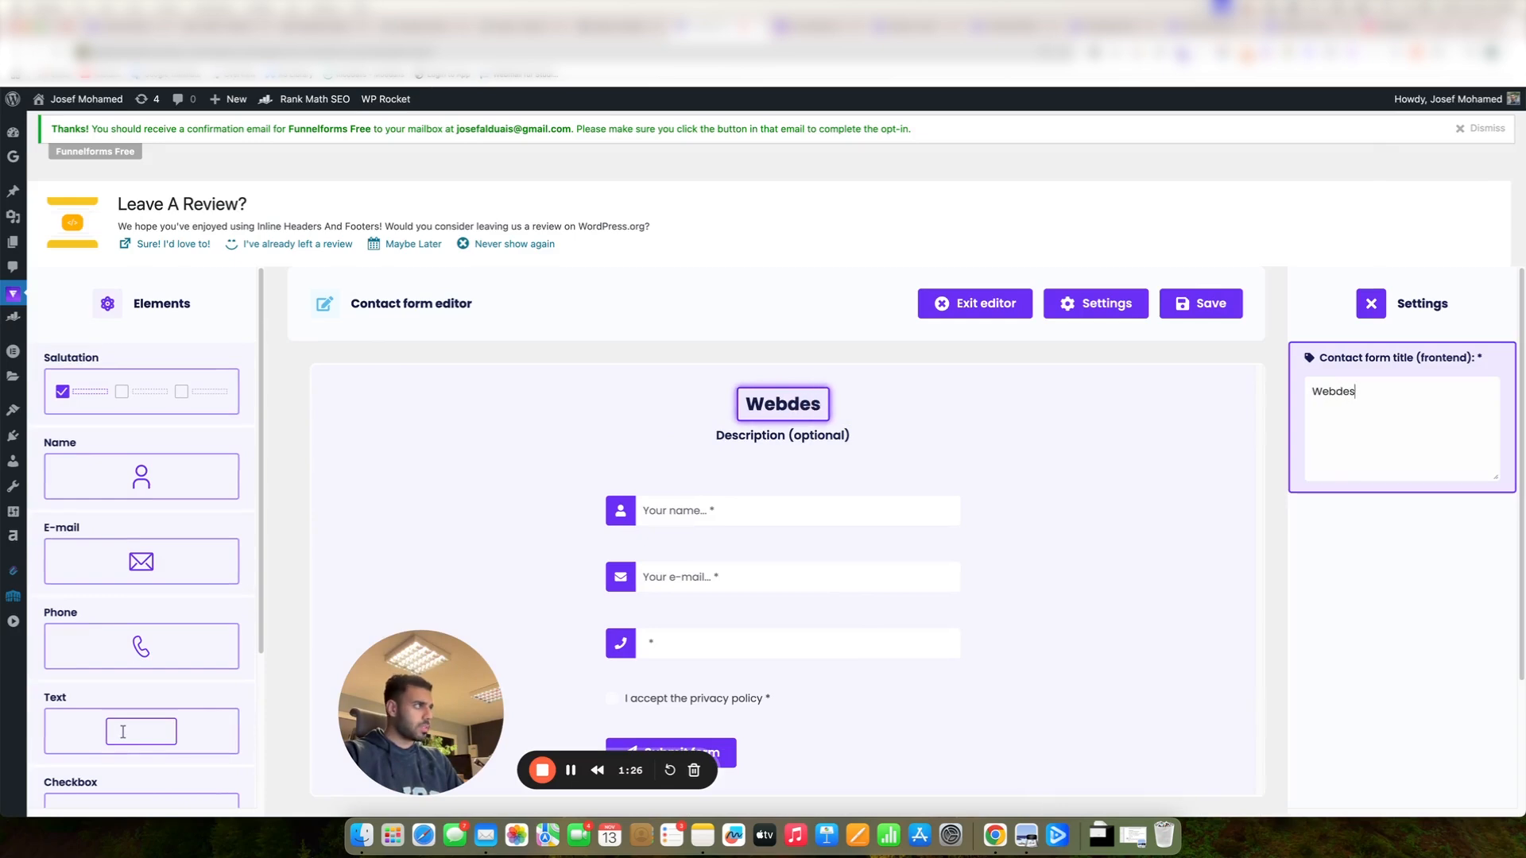
type("ign form")
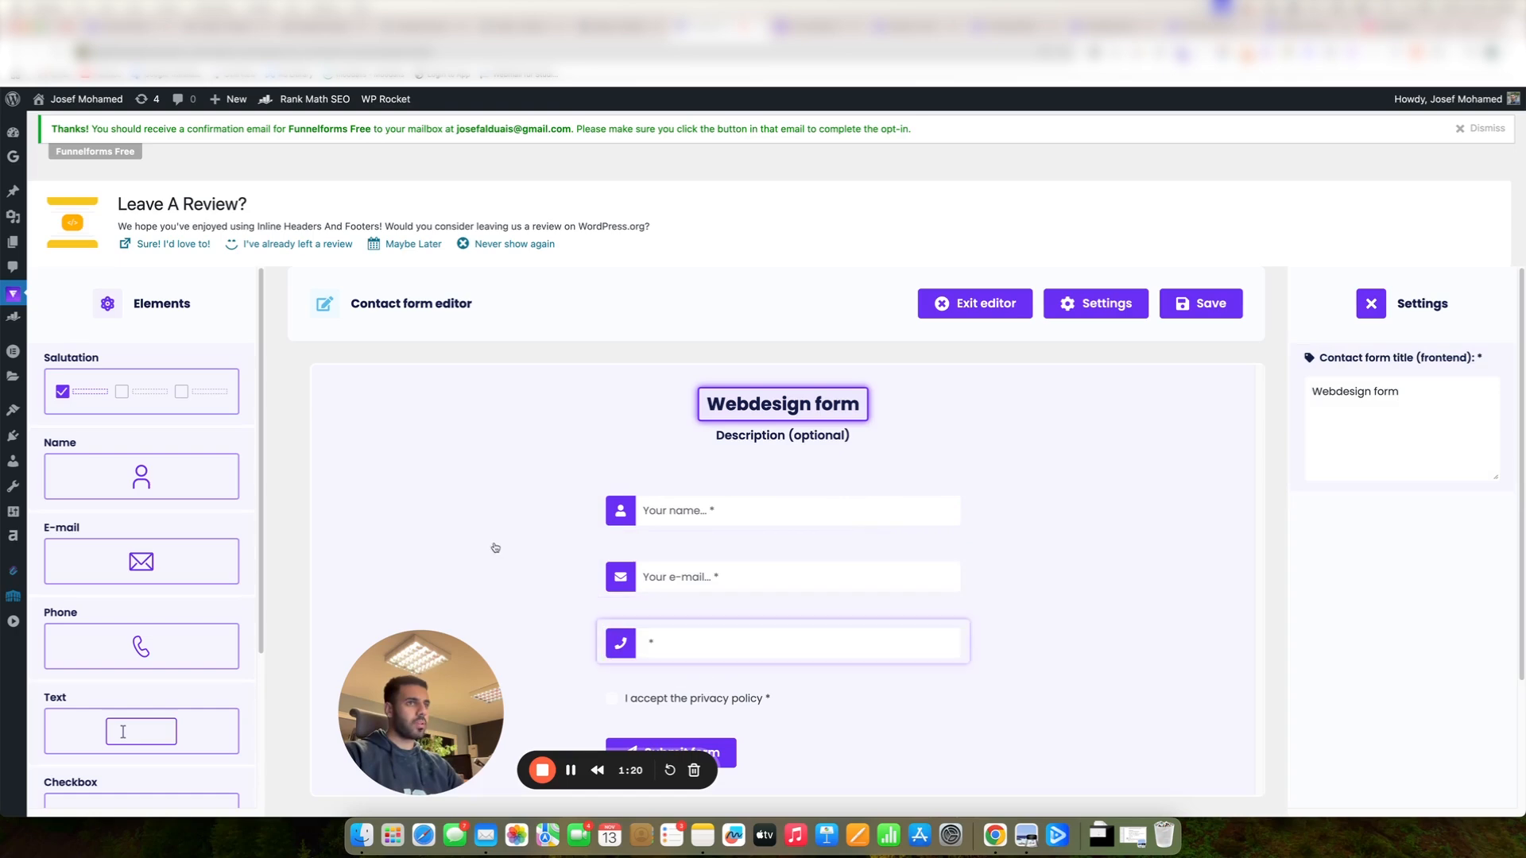
Add a text field to the contact form between the phone field and the privacy policy checkbox.
scroll(226, 522, "down", 1)
scroll(227, 522, "down", 4)
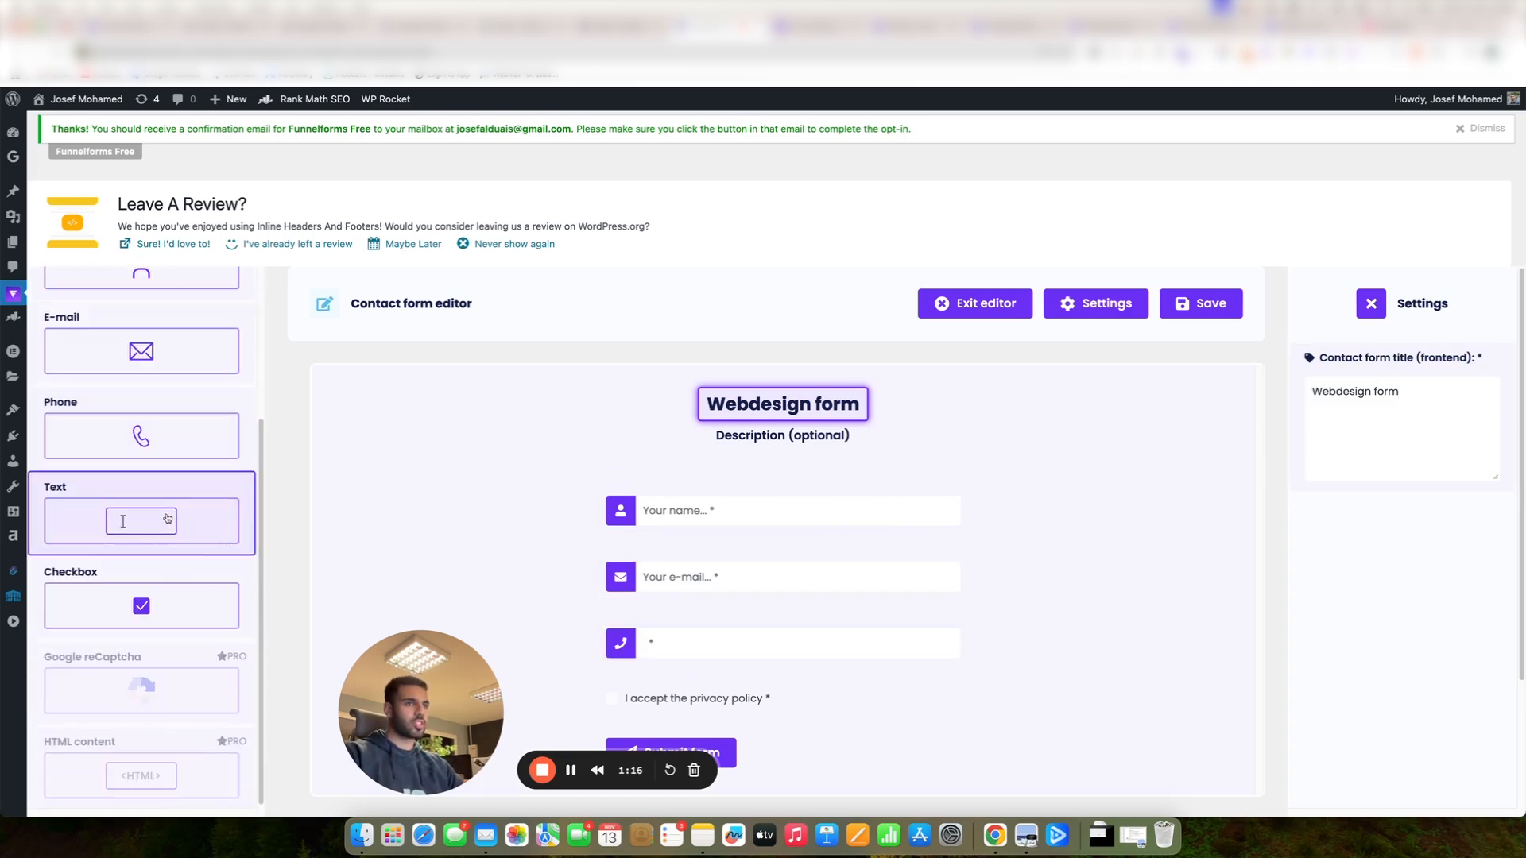
left_click_drag(123, 512, 691, 665)
Give the new text field the map pin icon, searching the icons for "pin".
scroll(882, 627, "down", 1)
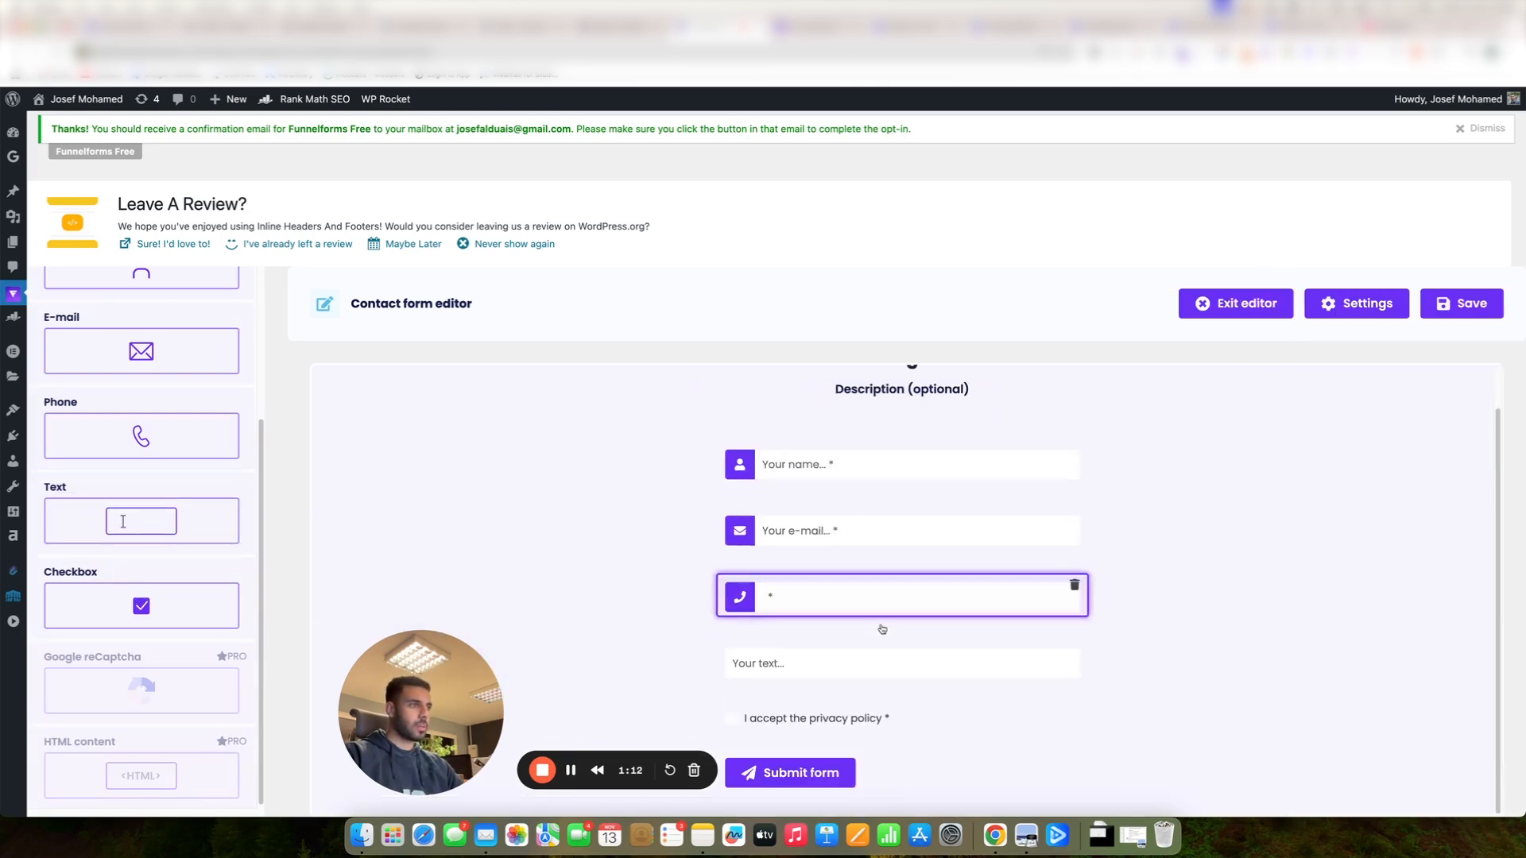
left_click(954, 650)
left_click(1355, 613)
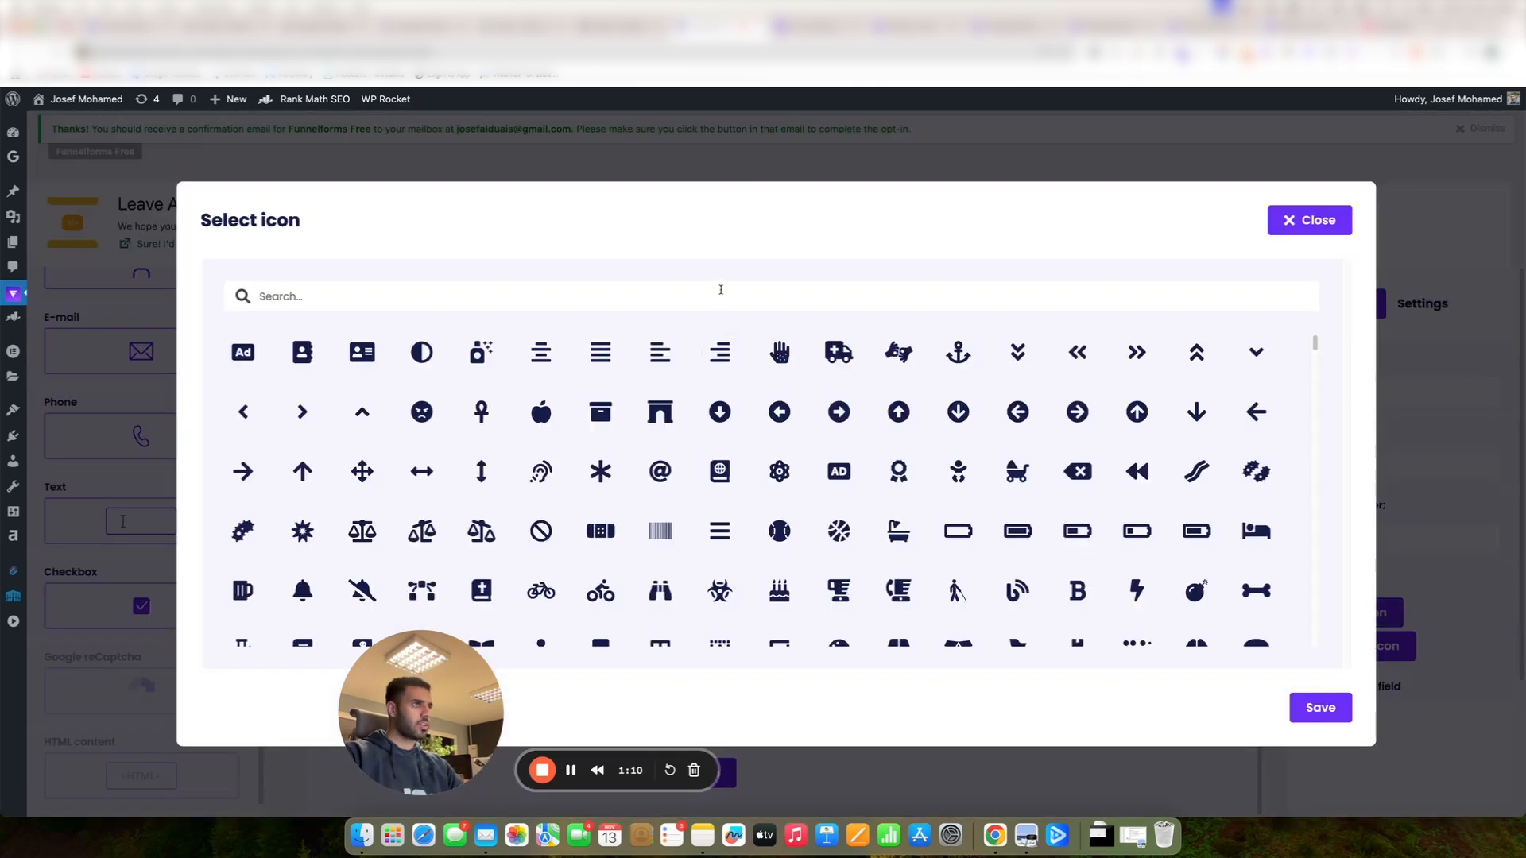
type("pin")
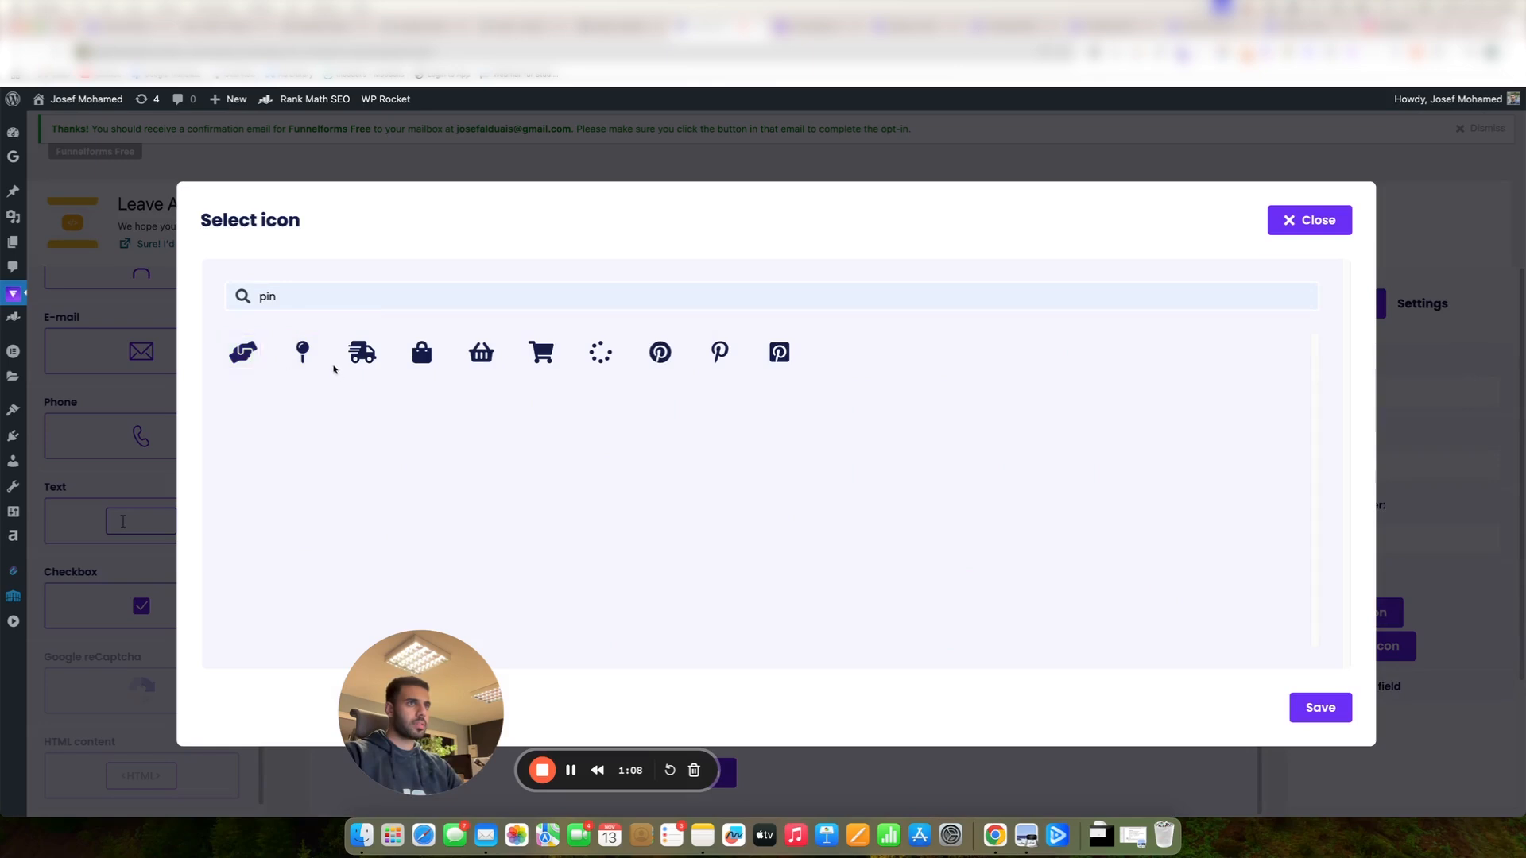
left_click(1320, 710)
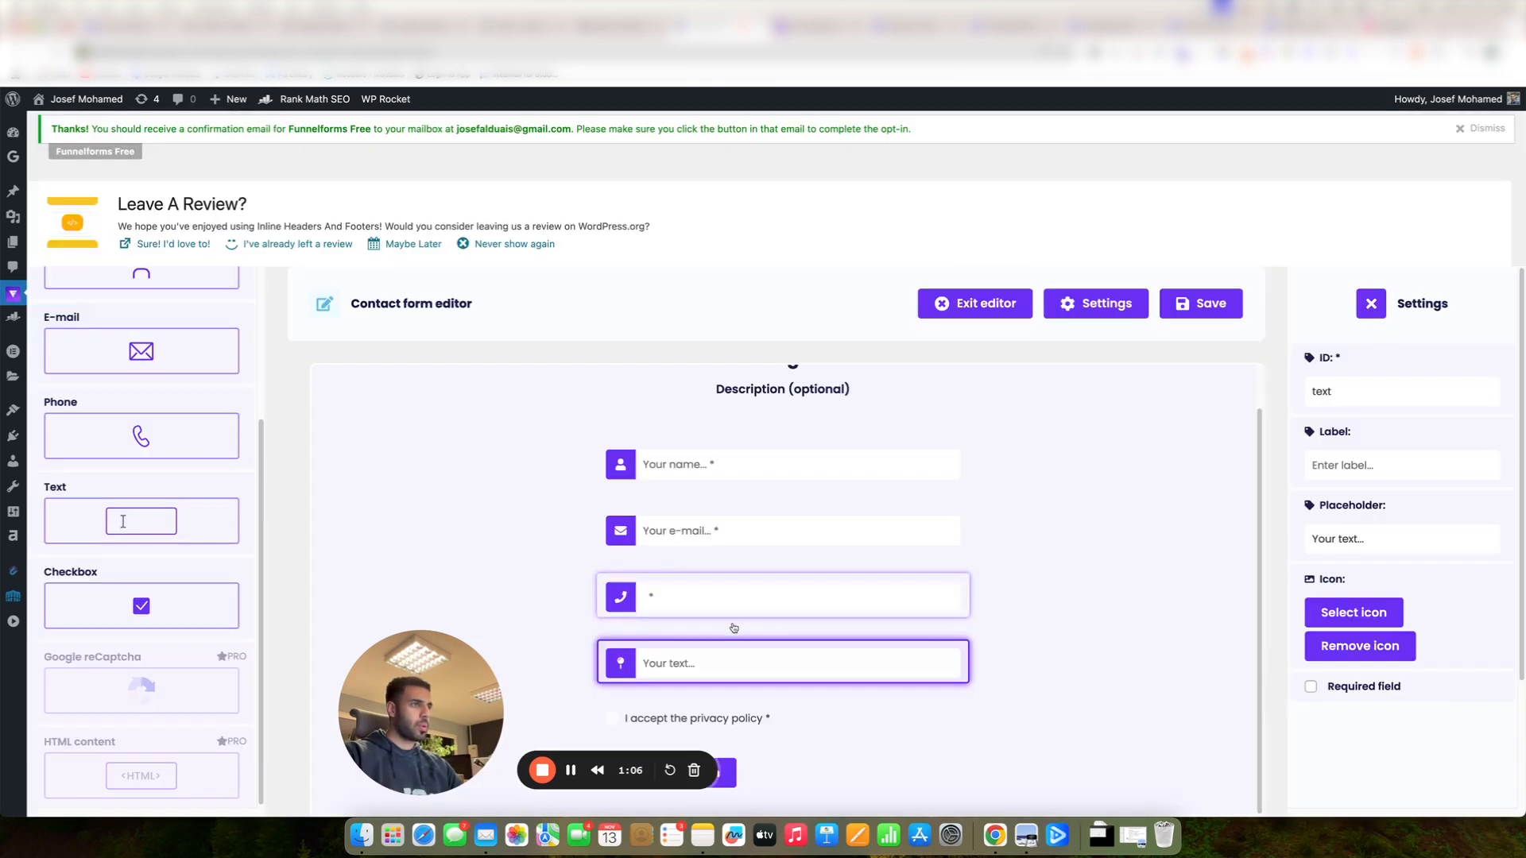
Set the text field's placeholder to "Postal code" and its ID to "Postal".
double_click(1356, 393)
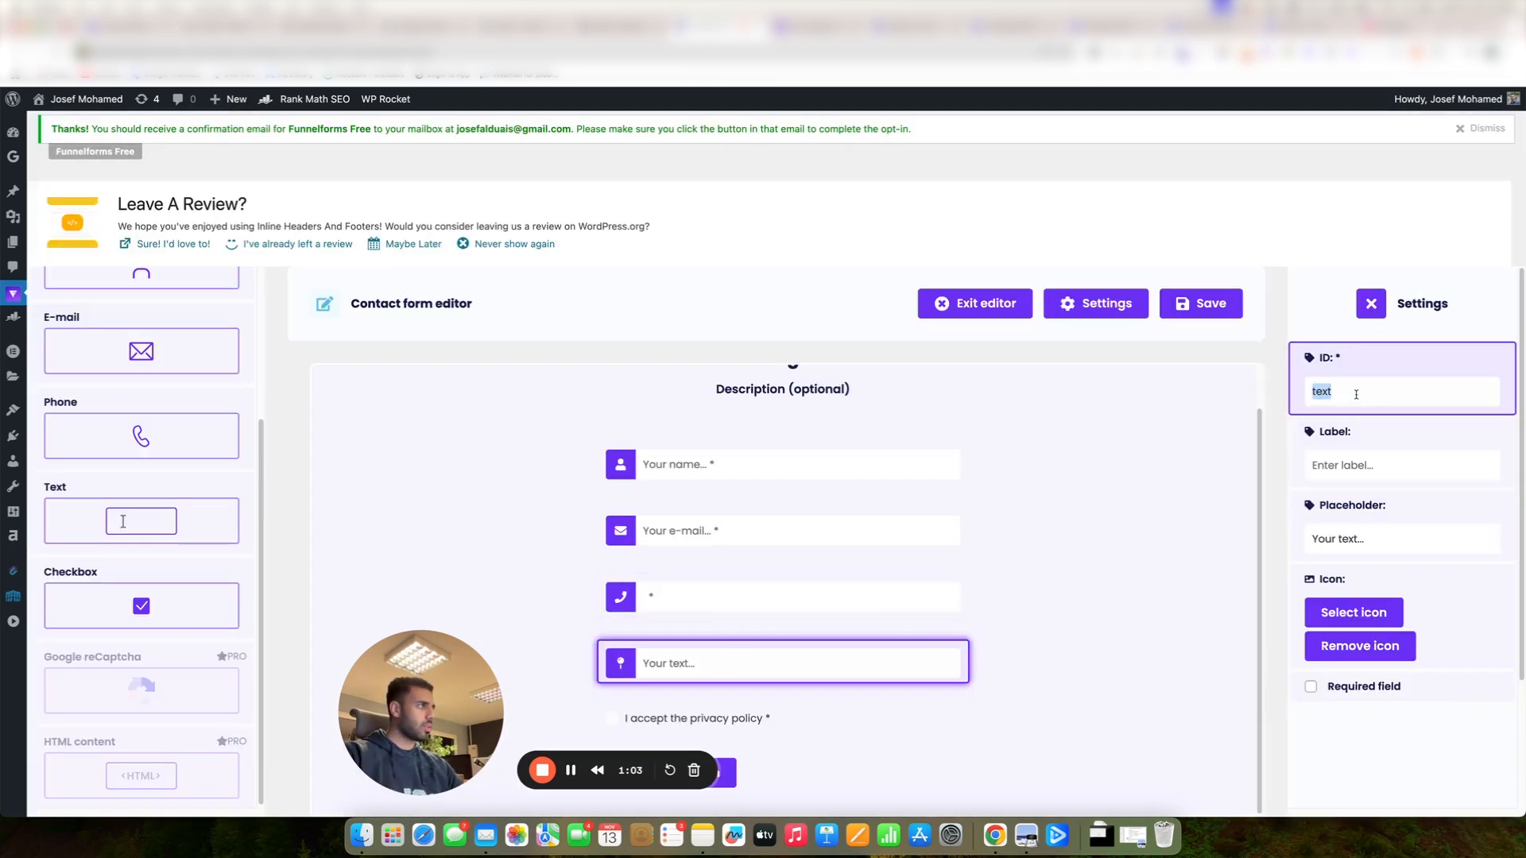
triple_click(1371, 533)
type("Postal code")
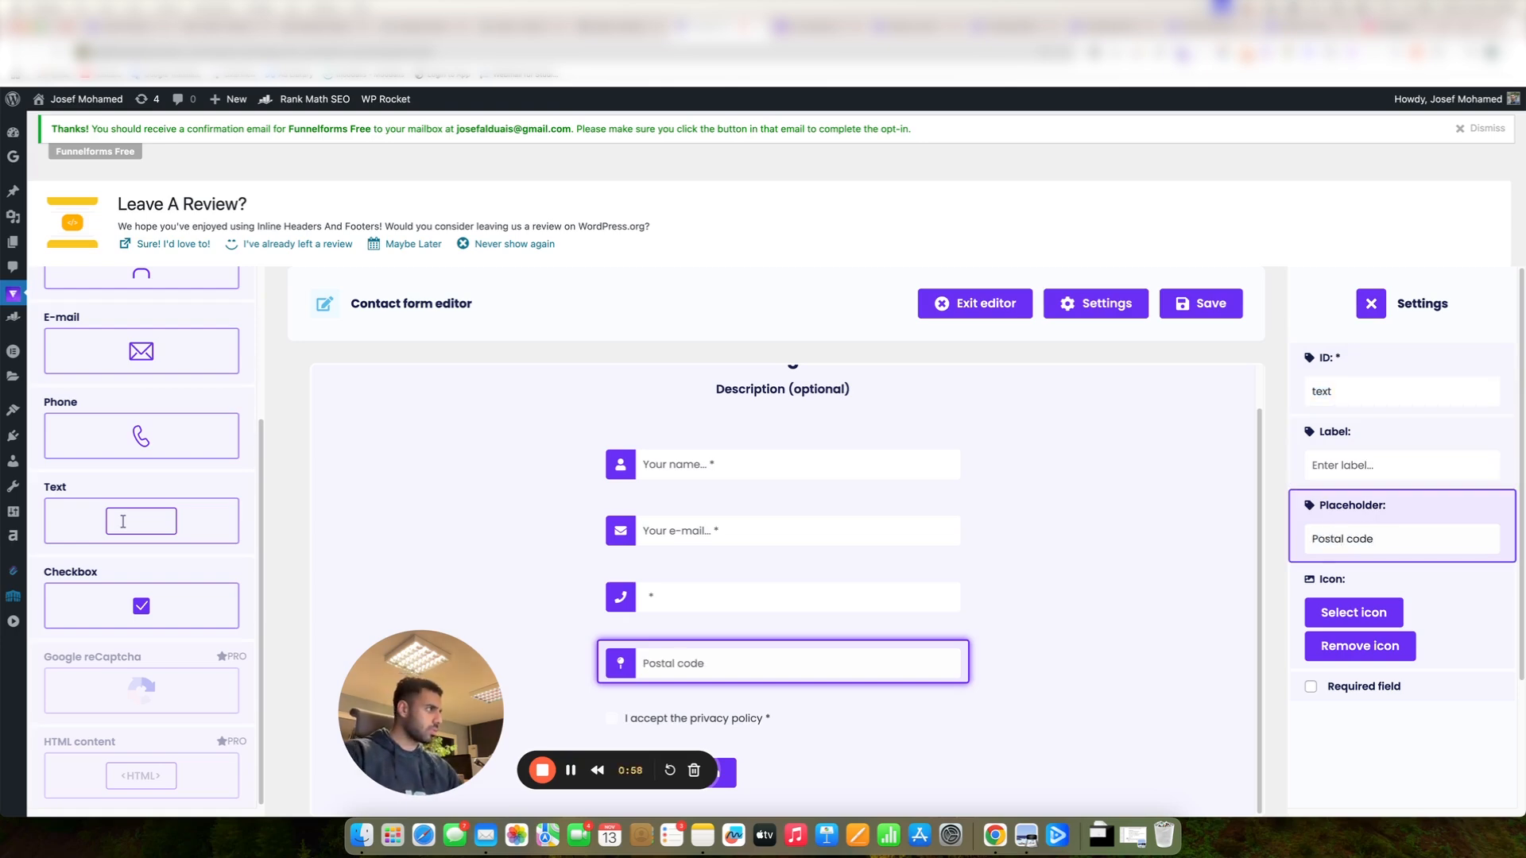
double_click(1325, 539)
key("super+c")
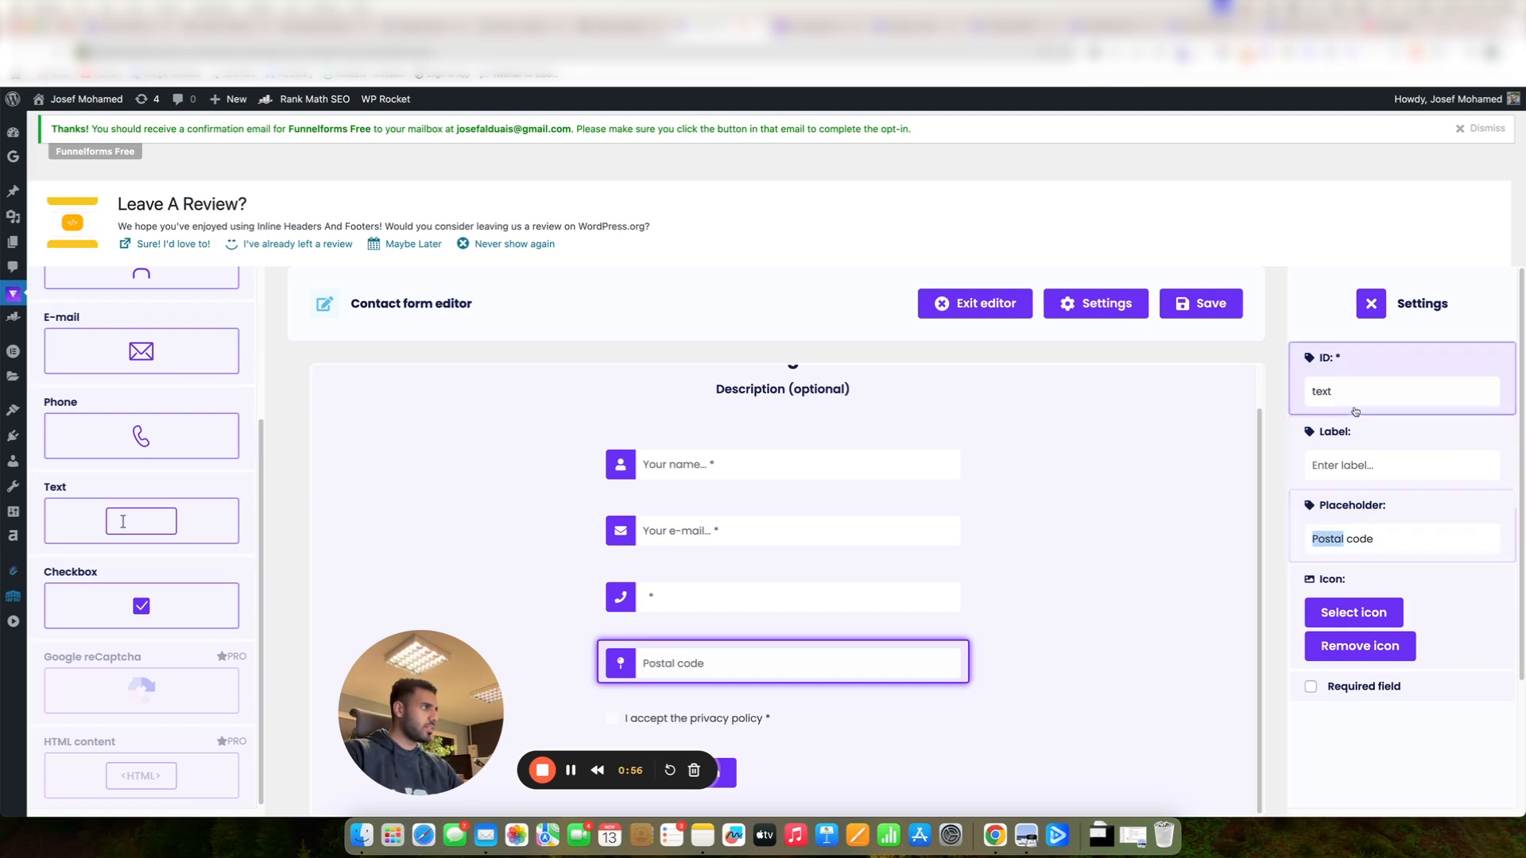
left_click_drag(1349, 394, 1289, 396)
key("super+v")
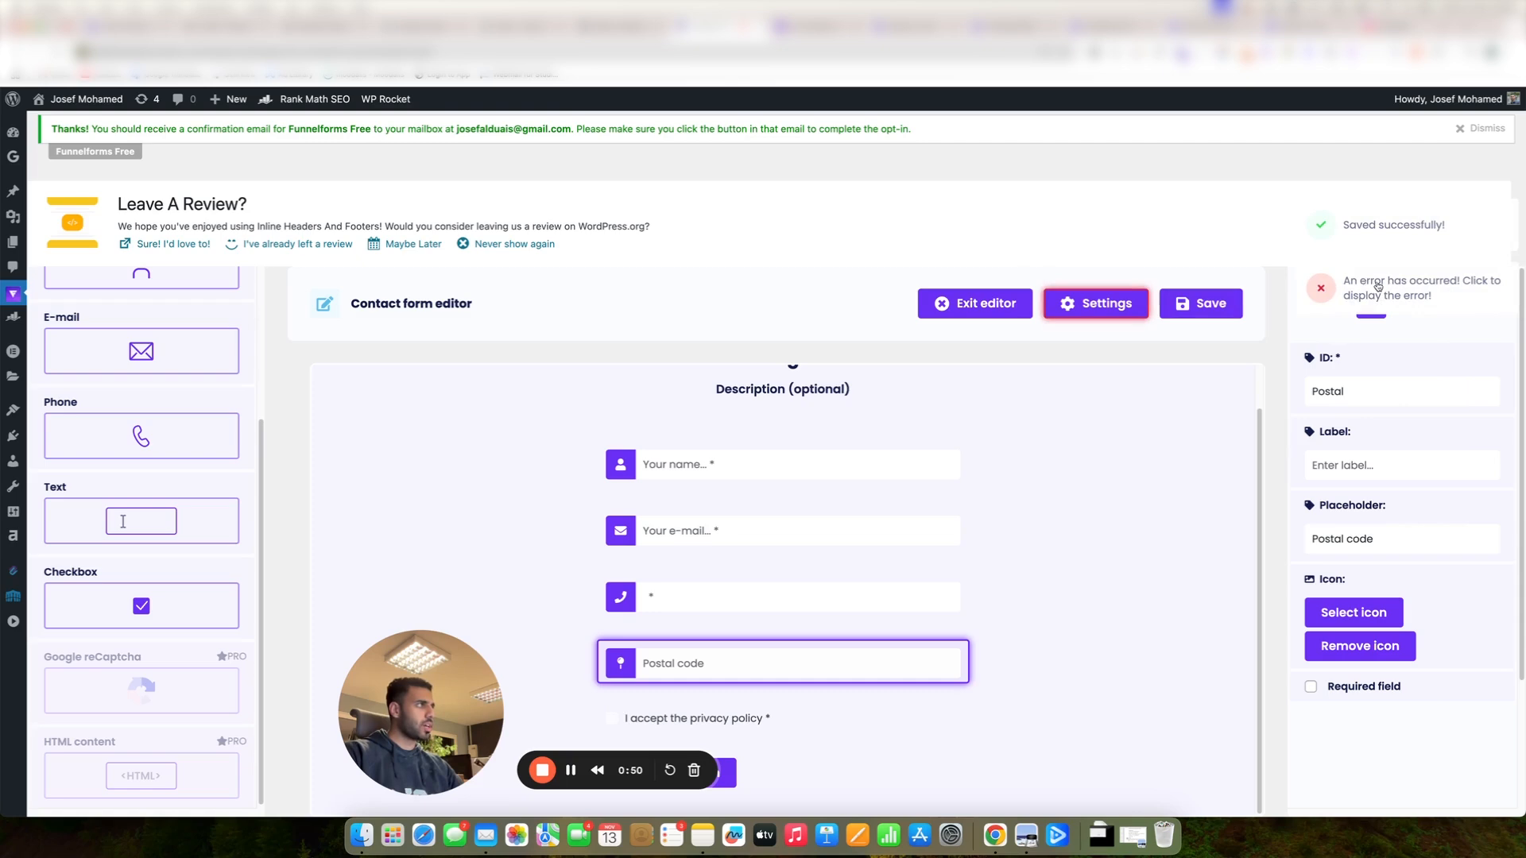
Open the contact form's settings and review the notification e-mail's sender, recipient, subject and message placeholders.
left_click(1143, 309)
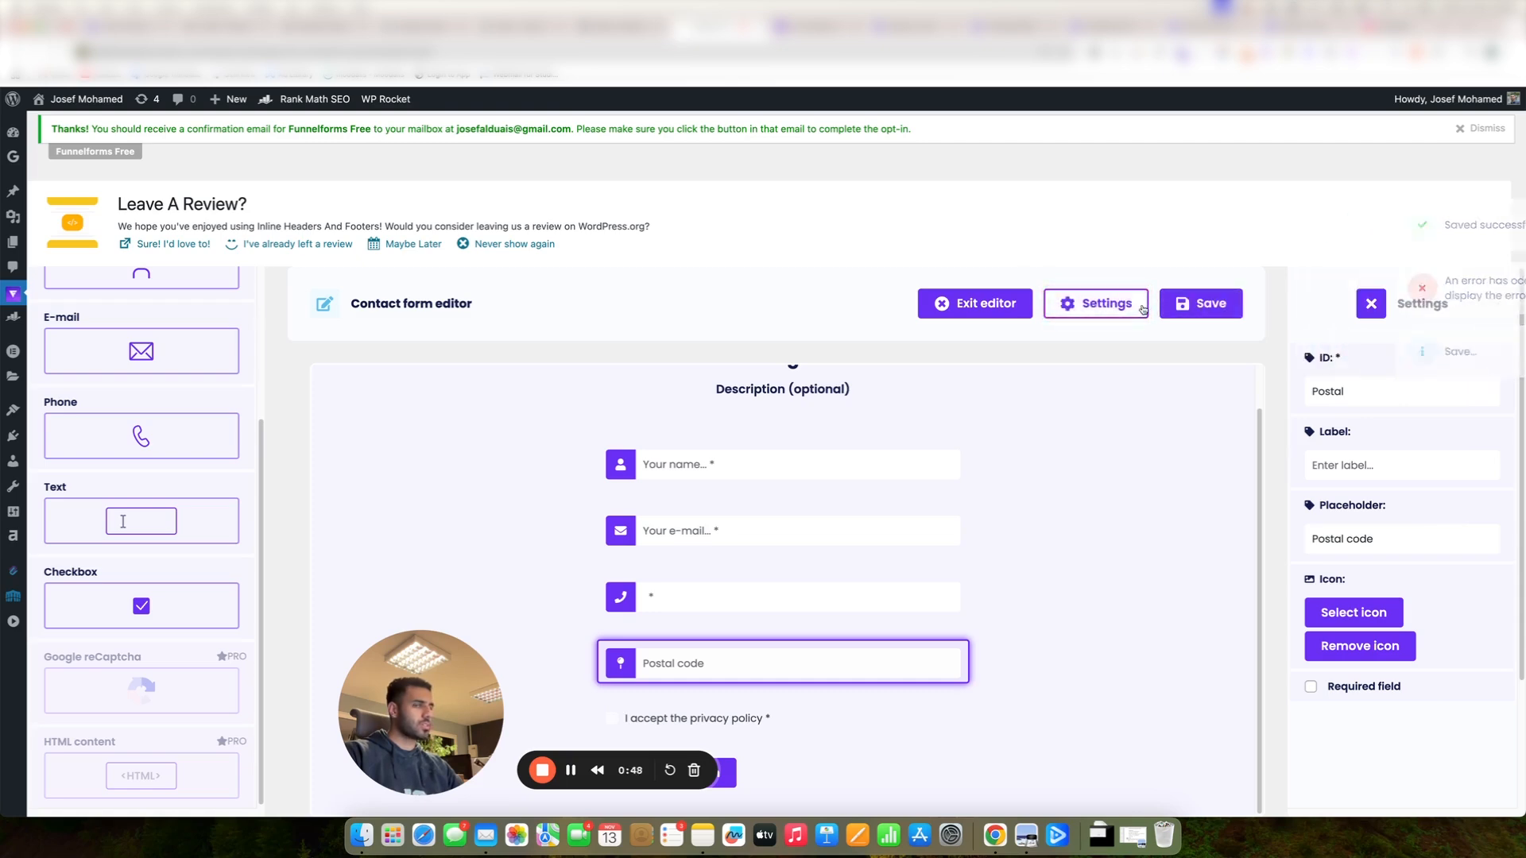
left_click(1143, 309)
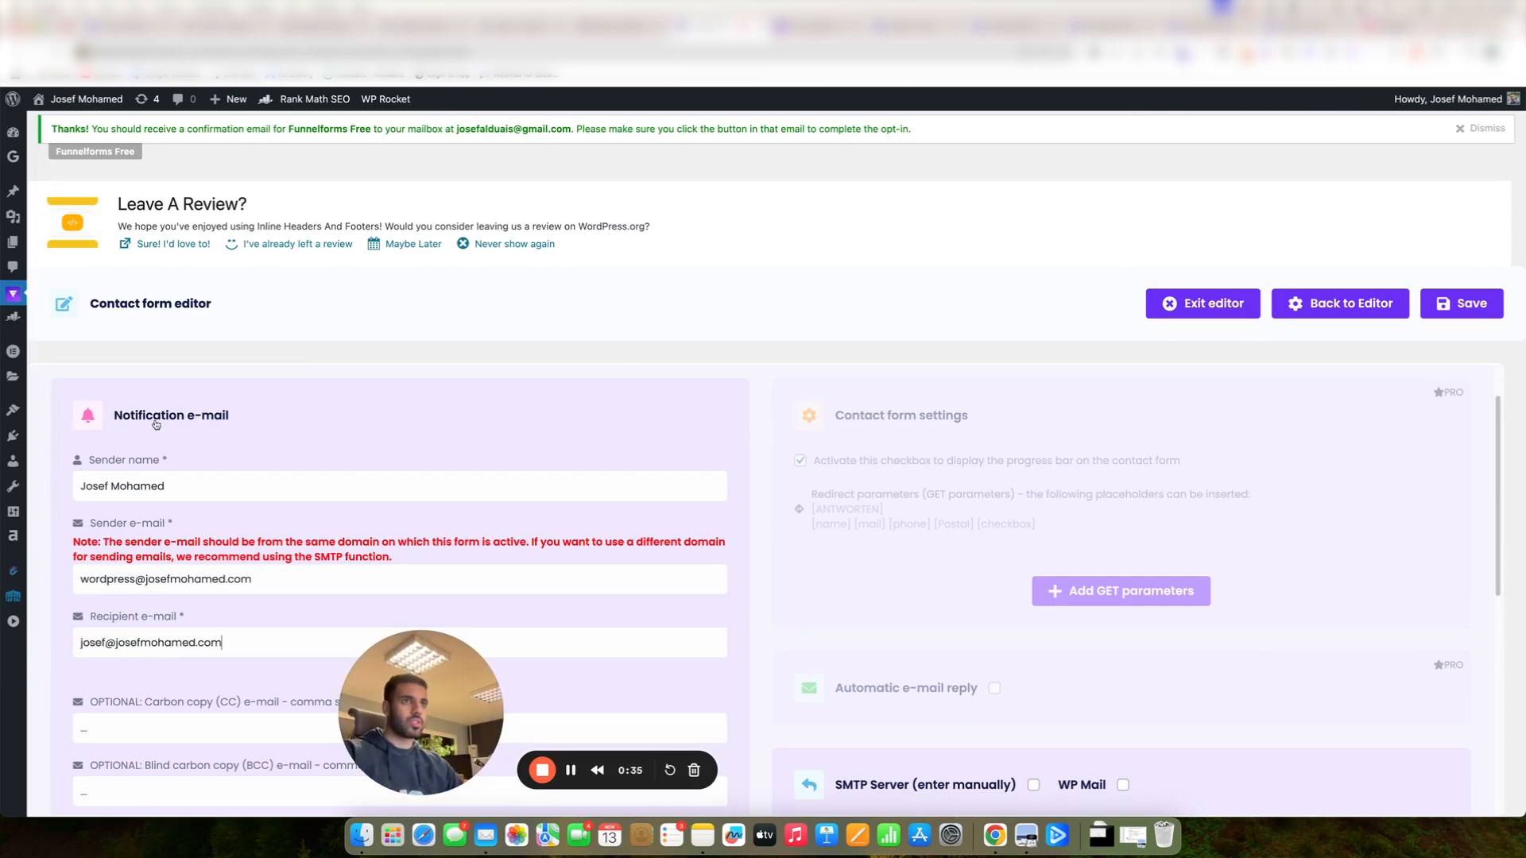
scroll(330, 505, "down", 3)
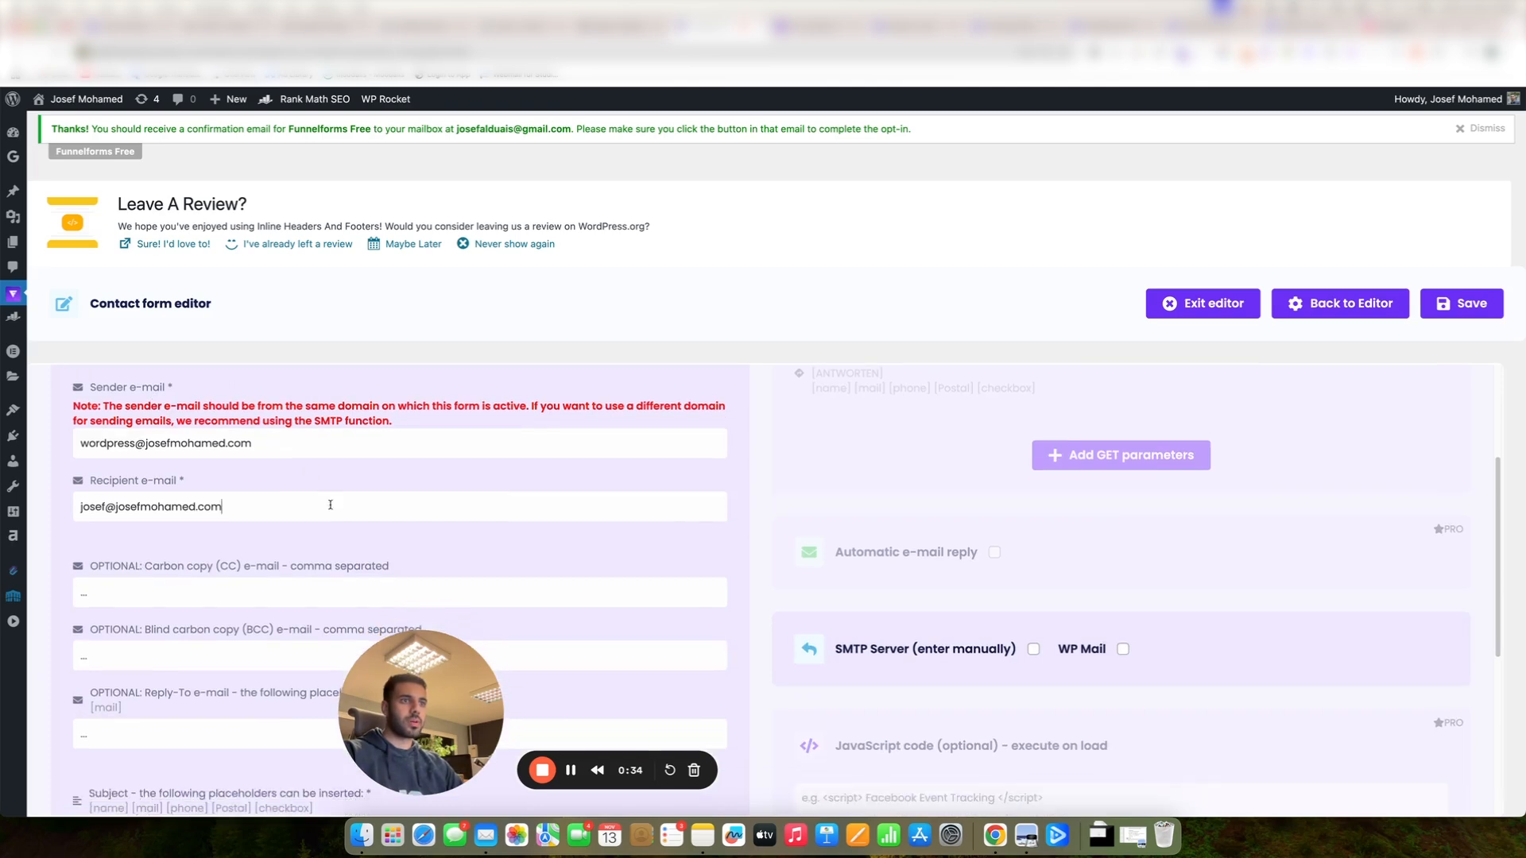
scroll(330, 505, "up", 1)
scroll(322, 521, "down", 5)
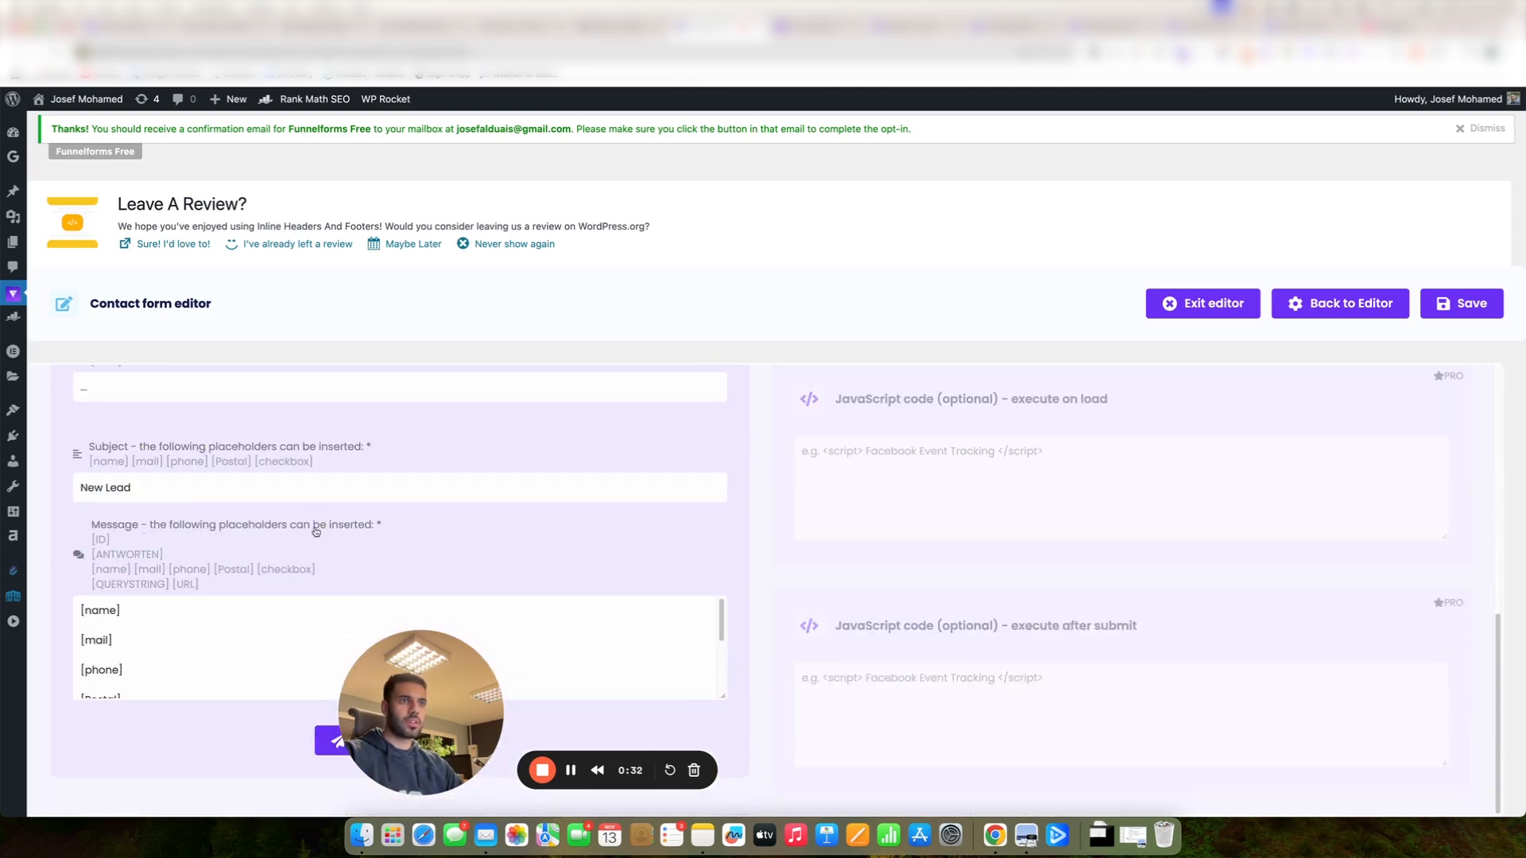
left_click_drag(183, 498, 96, 483)
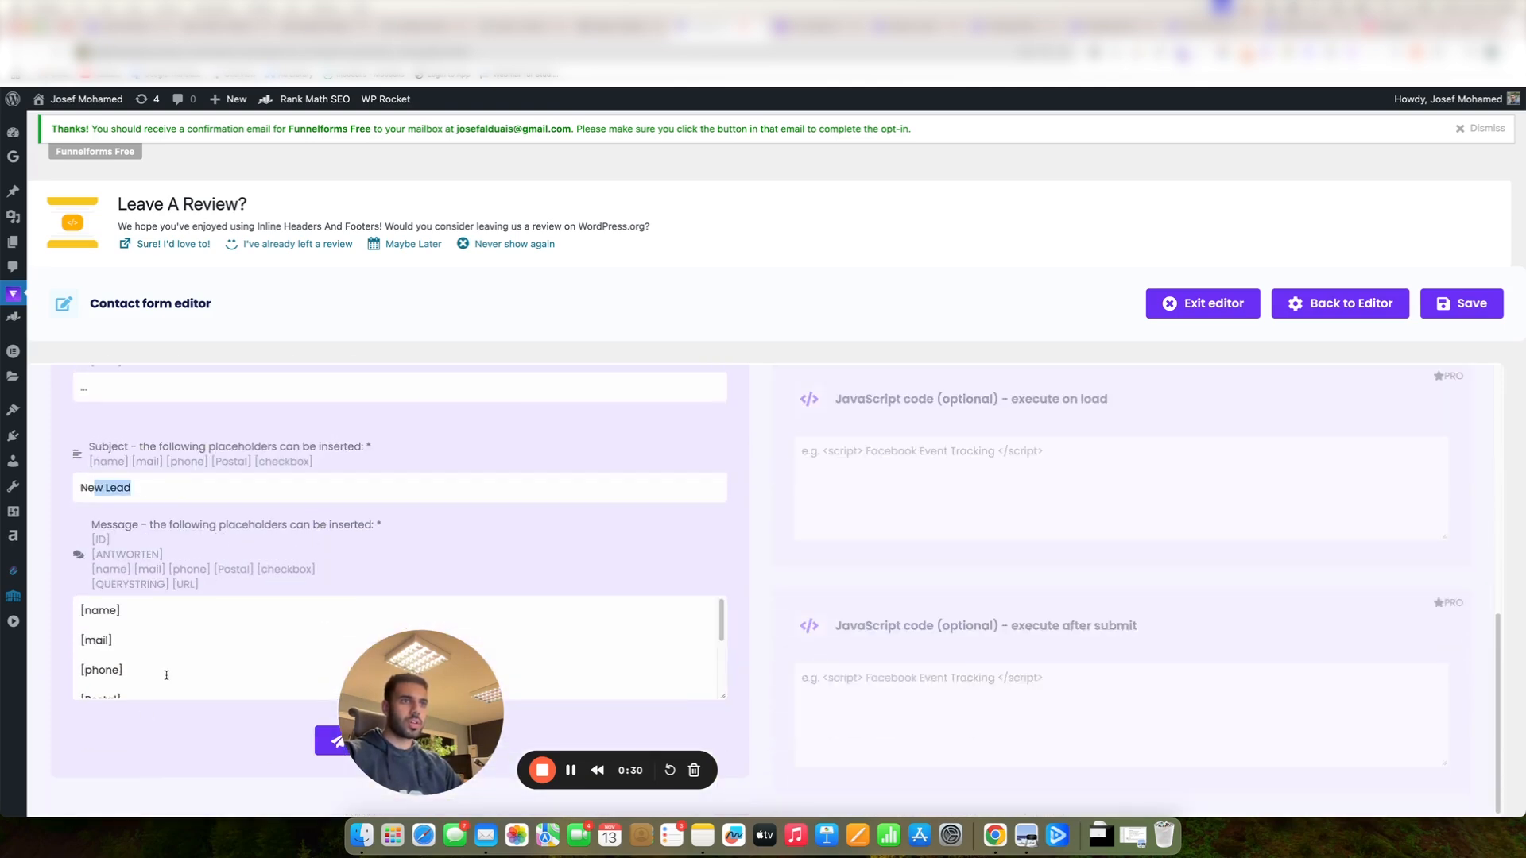
scroll(166, 674, "down", 3)
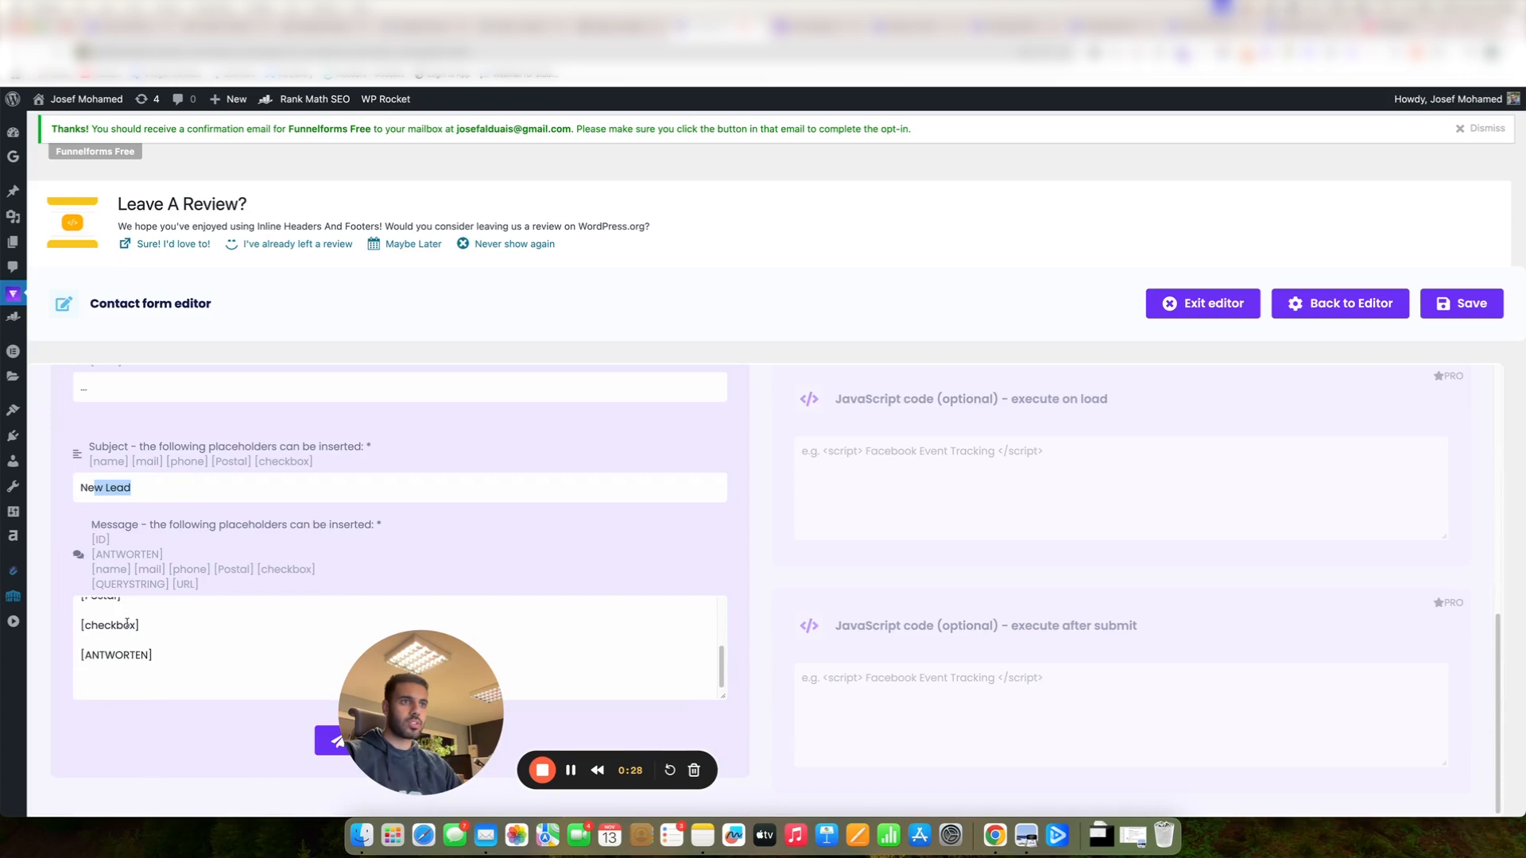
left_click_drag(413, 725, 491, 503)
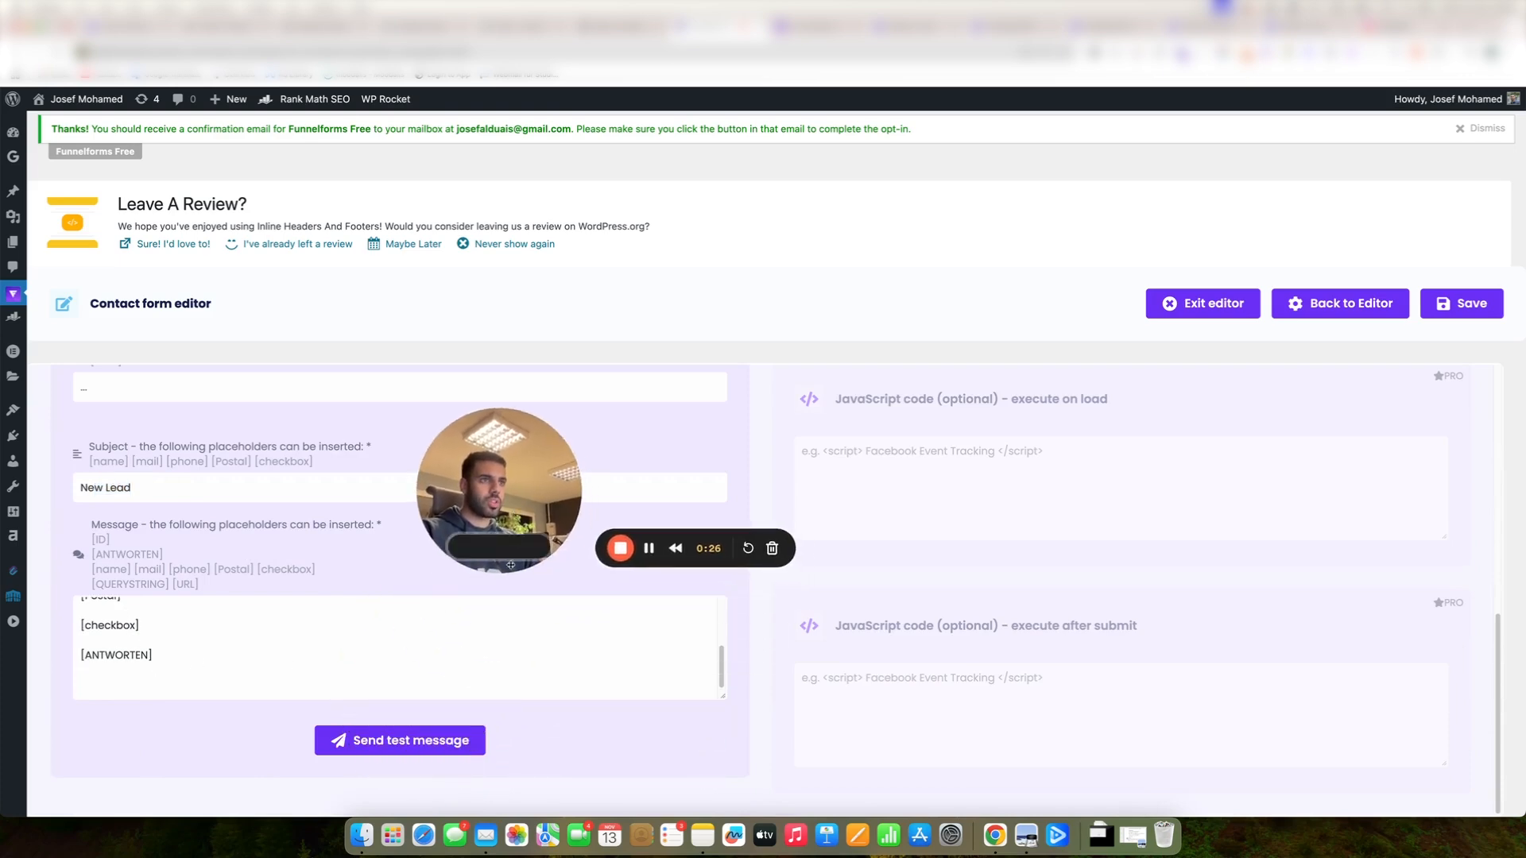
scroll(263, 682, "up", 3)
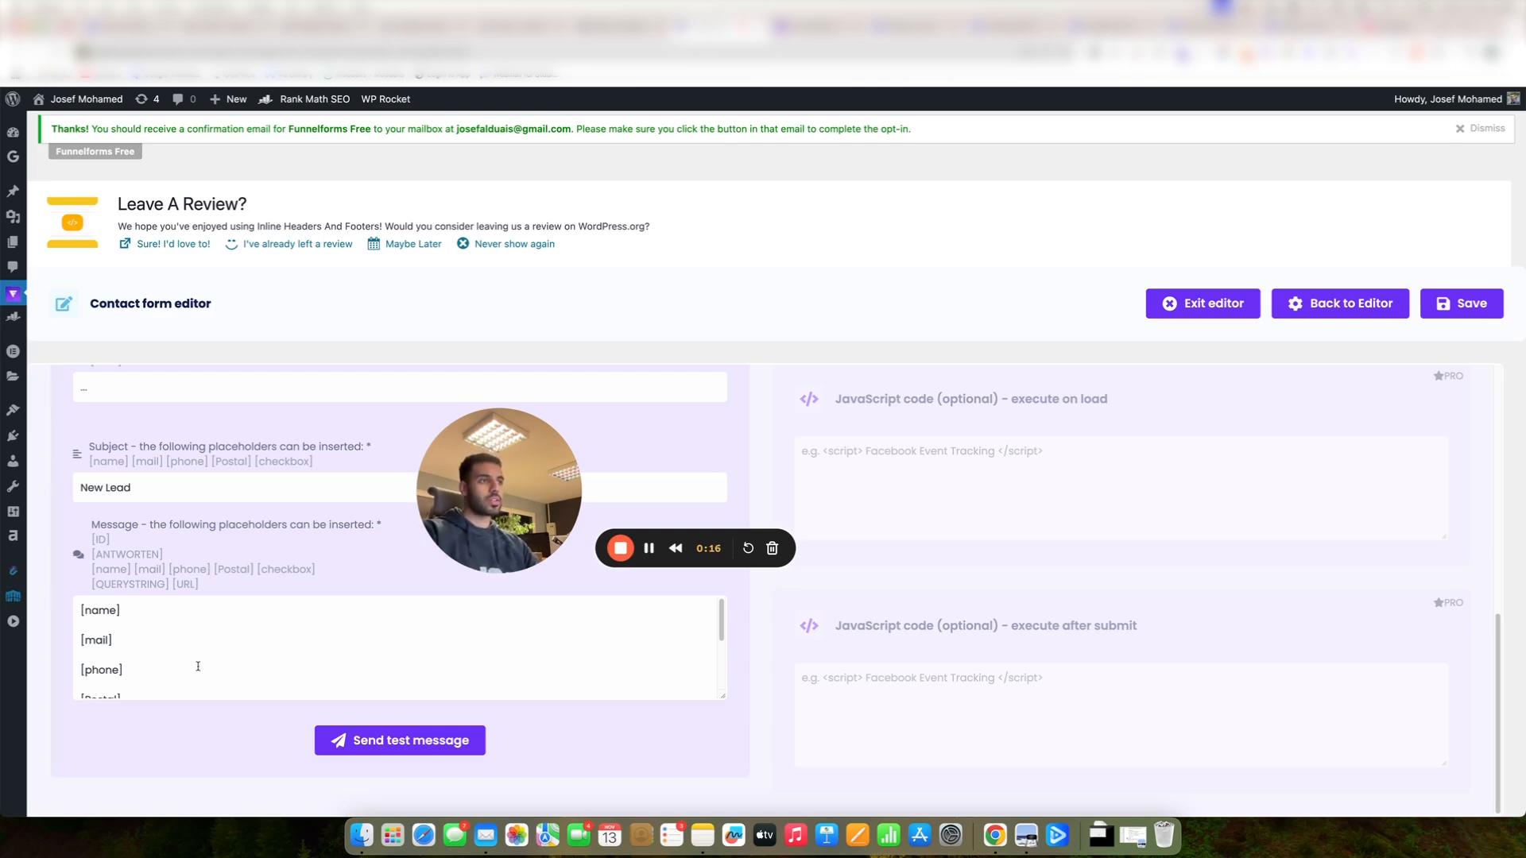
scroll(198, 658, "down", 3)
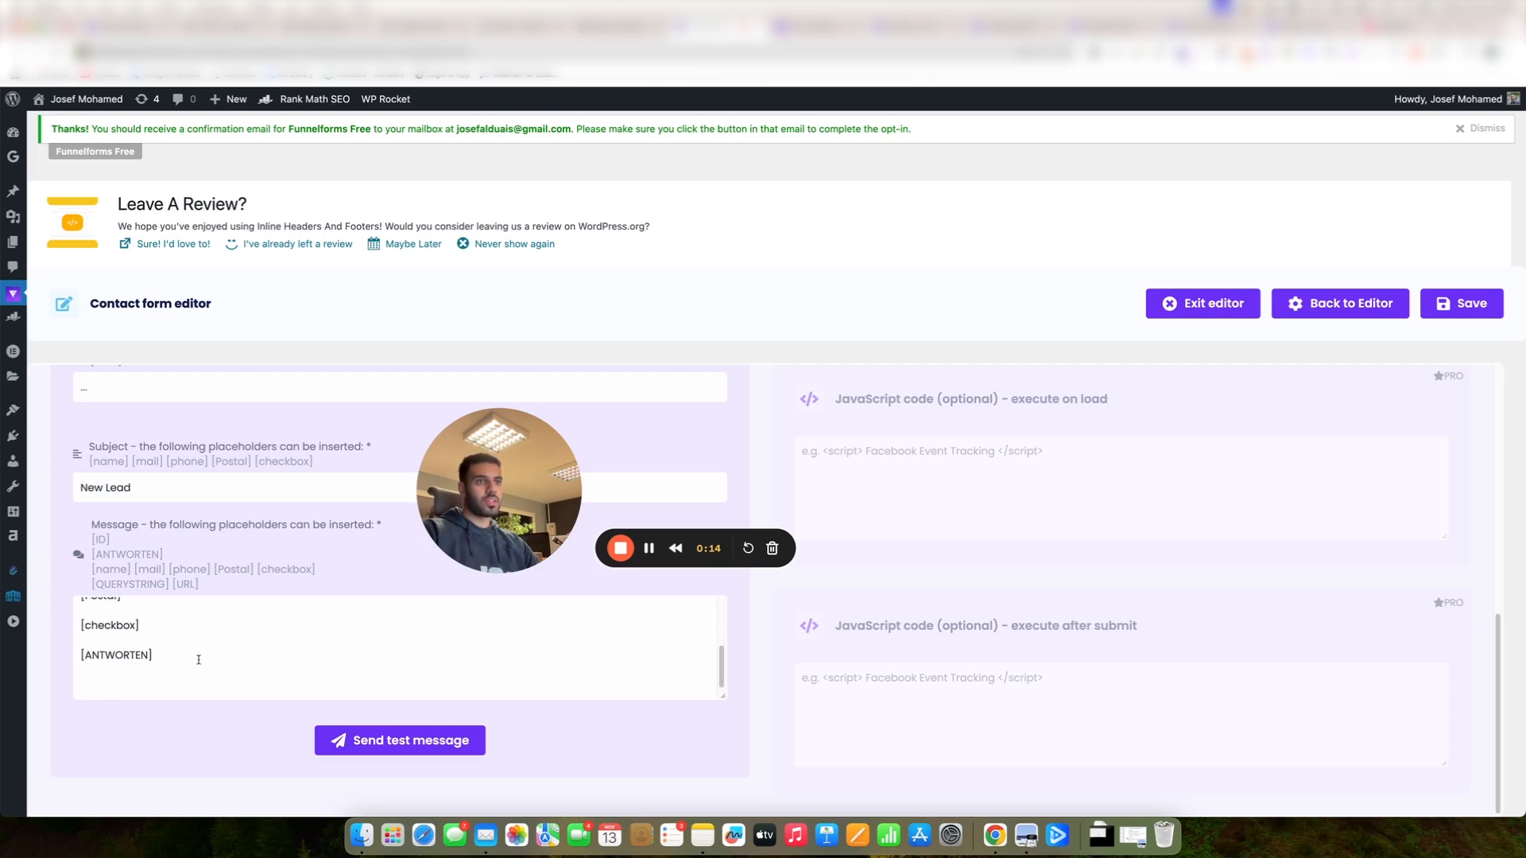
scroll(168, 642, "up", 3)
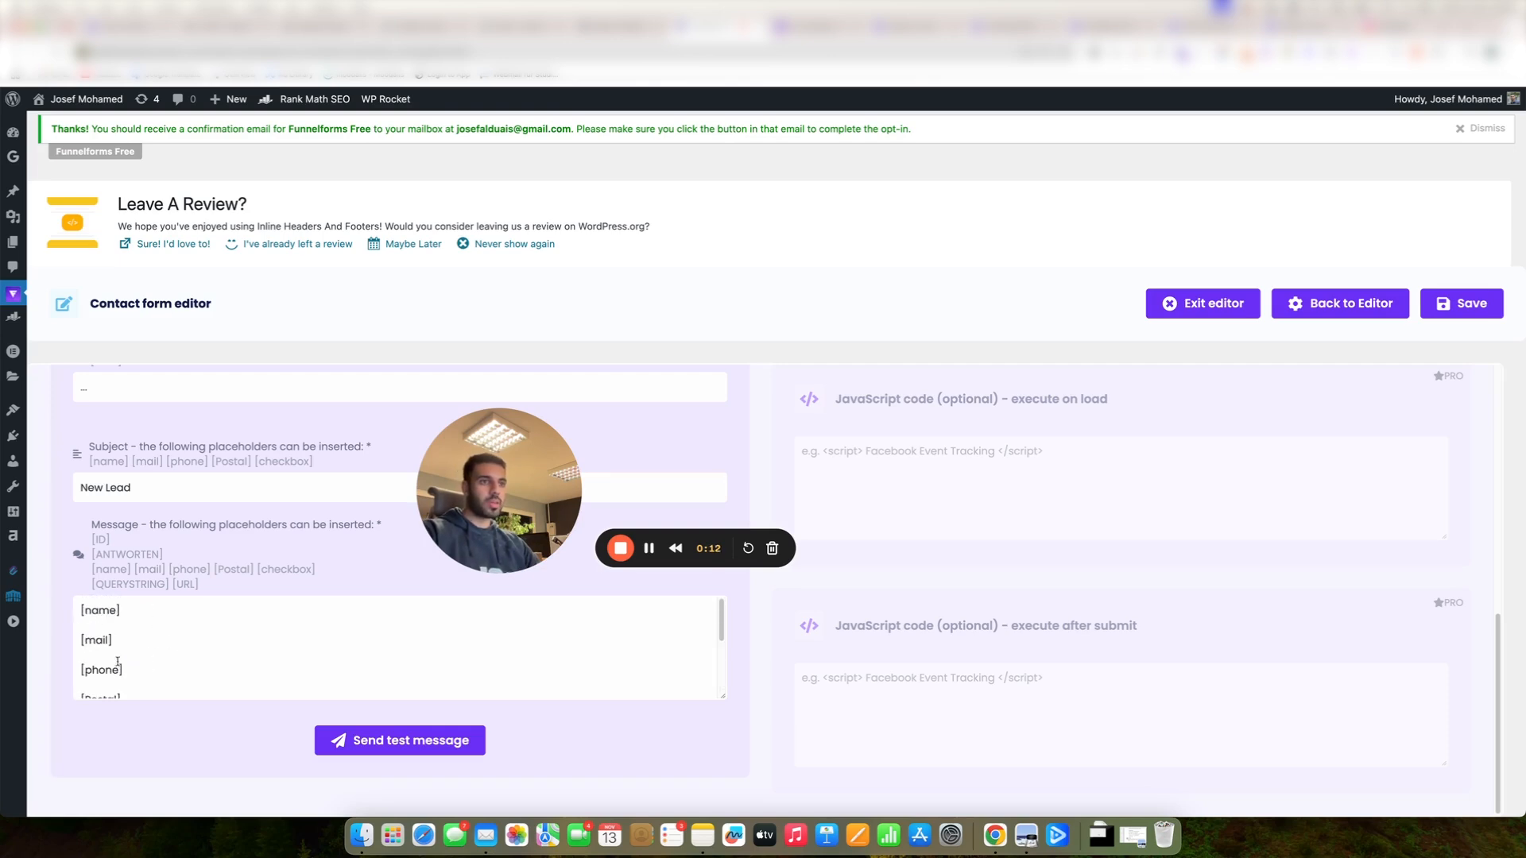
Set the contact form's backend title to "webdesign backend" and save the contact form.
scroll(119, 671, "down", 1)
scroll(100, 674, "down", 3)
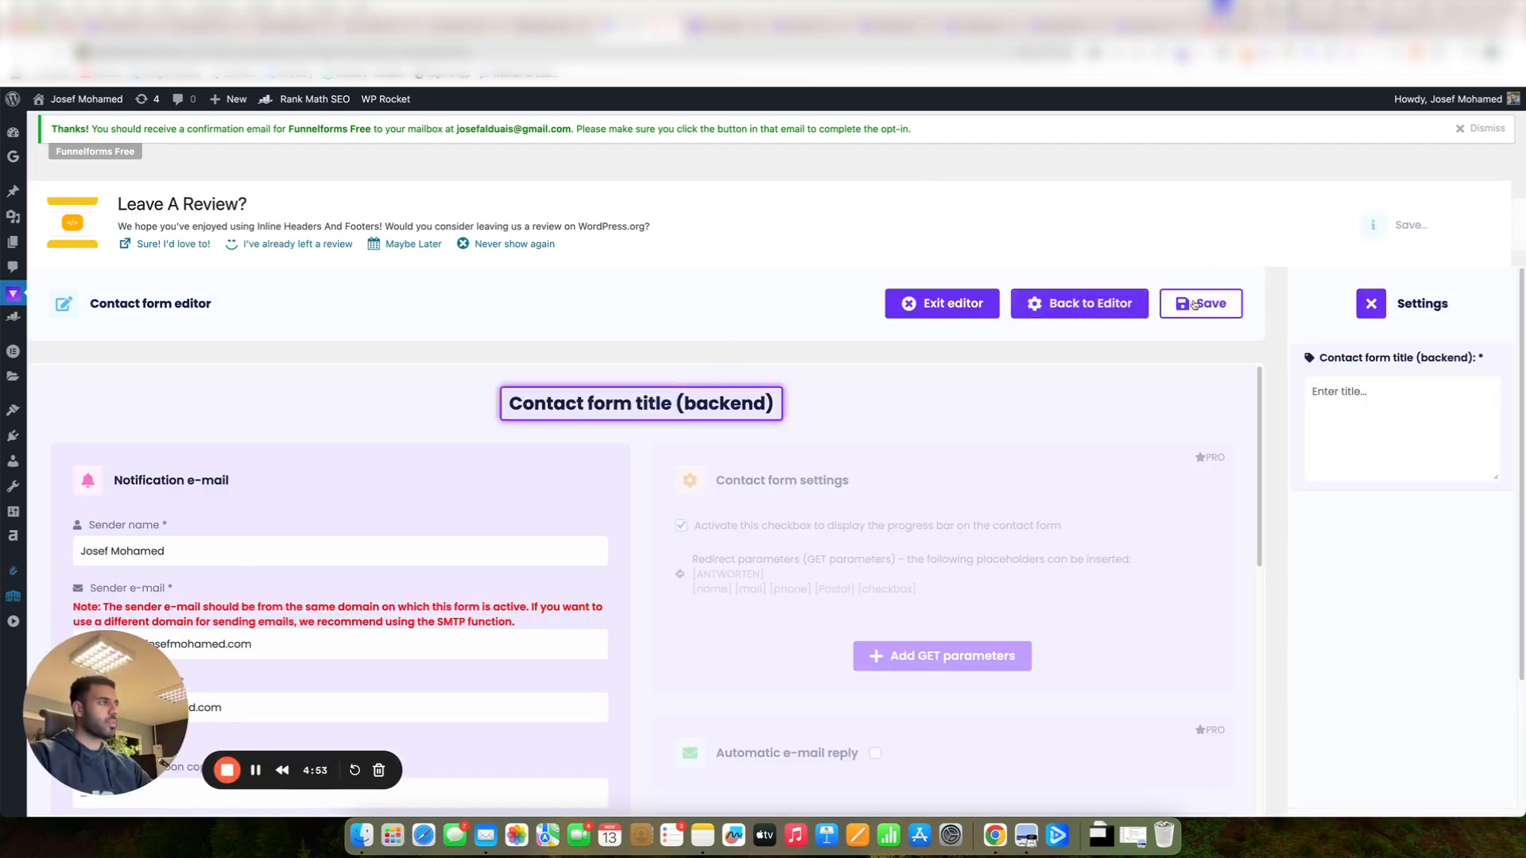
left_click(1194, 304)
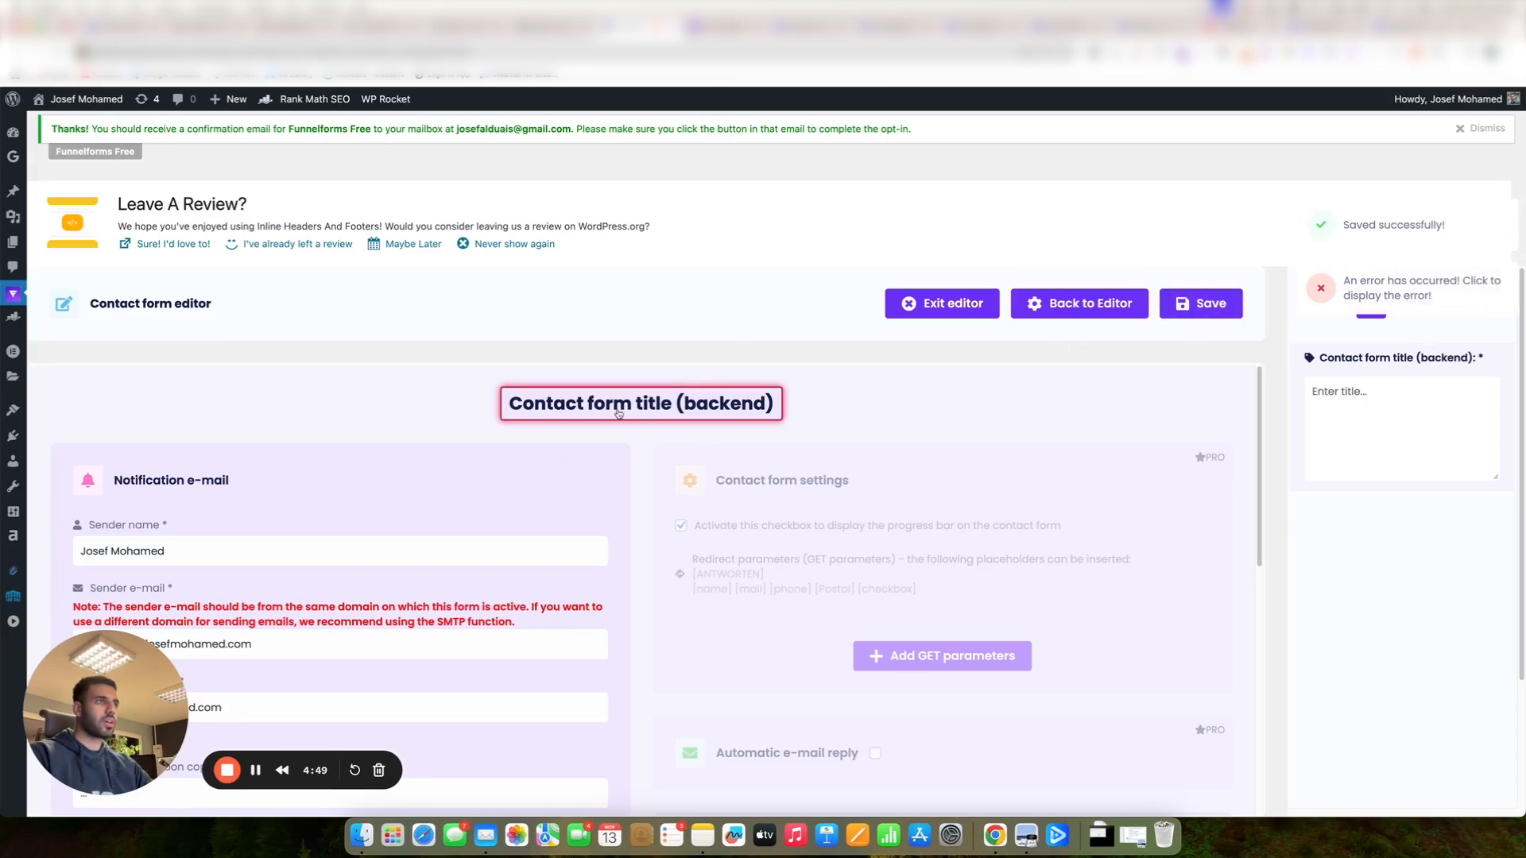
left_click(1385, 420)
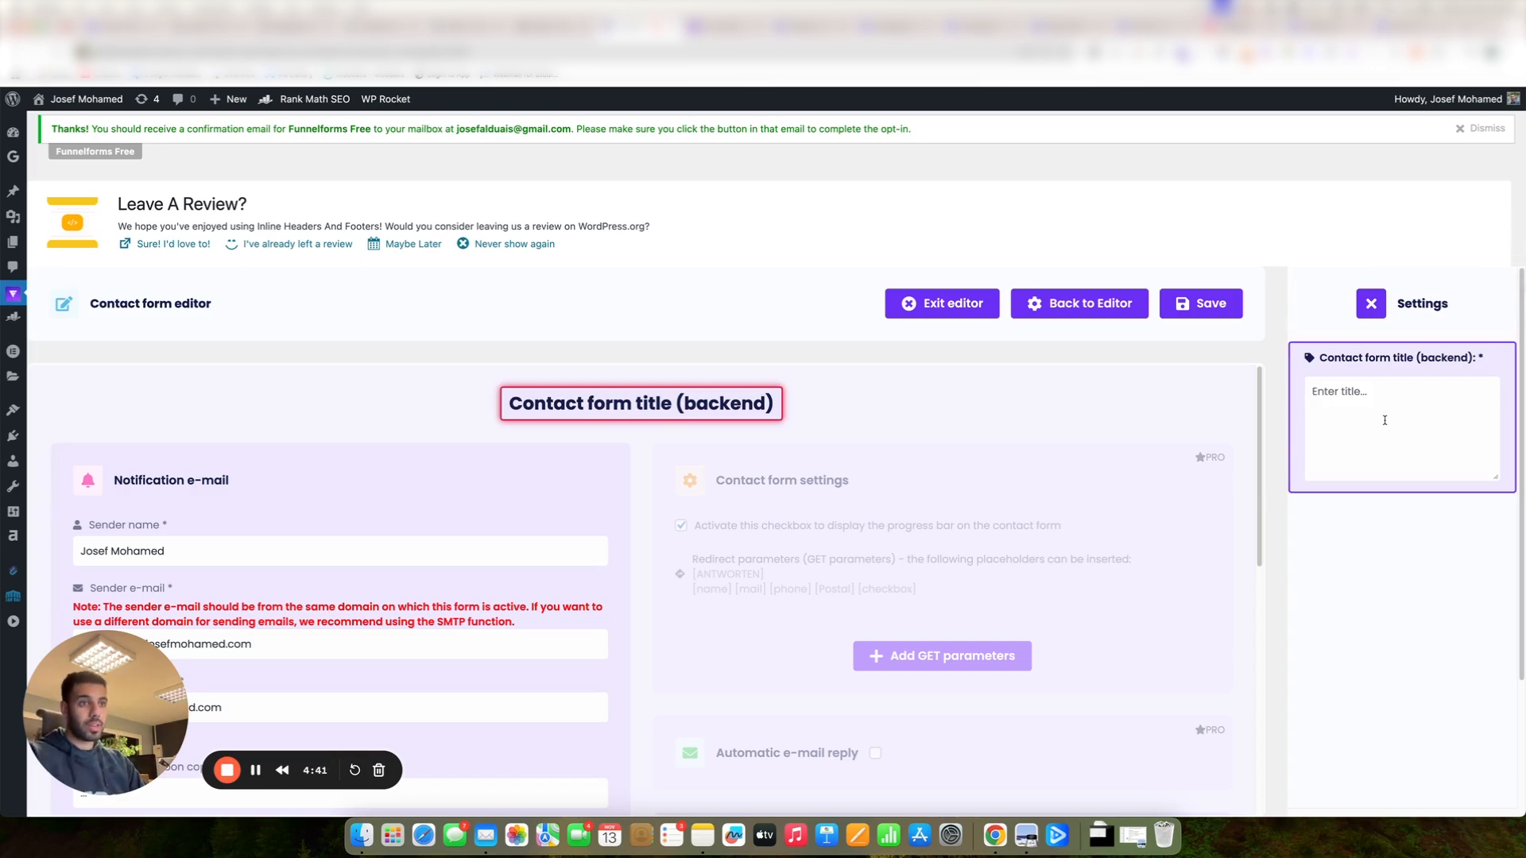
type("we")
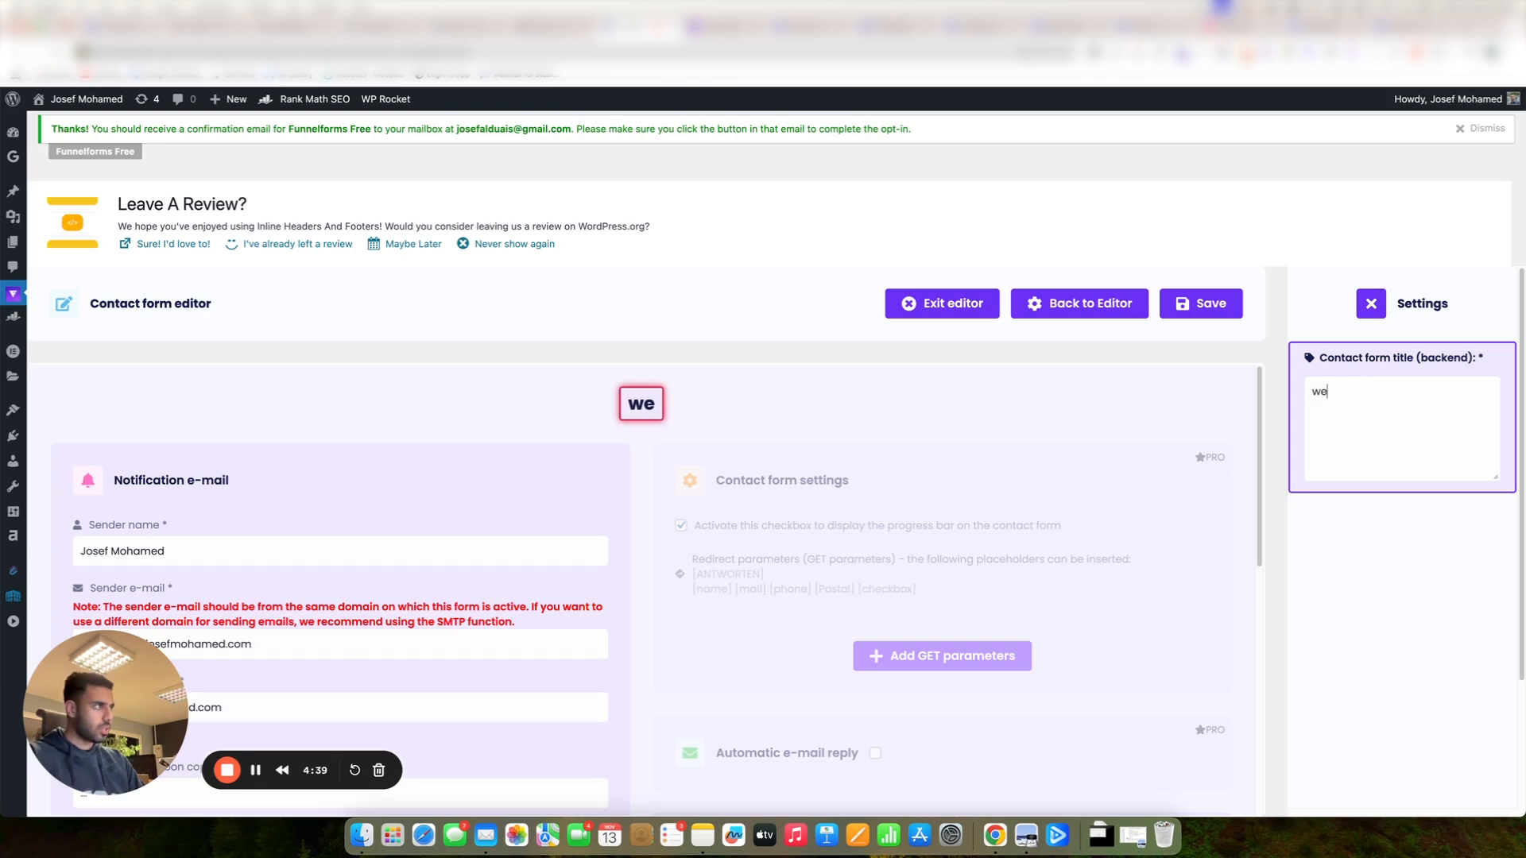
type("bdesig")
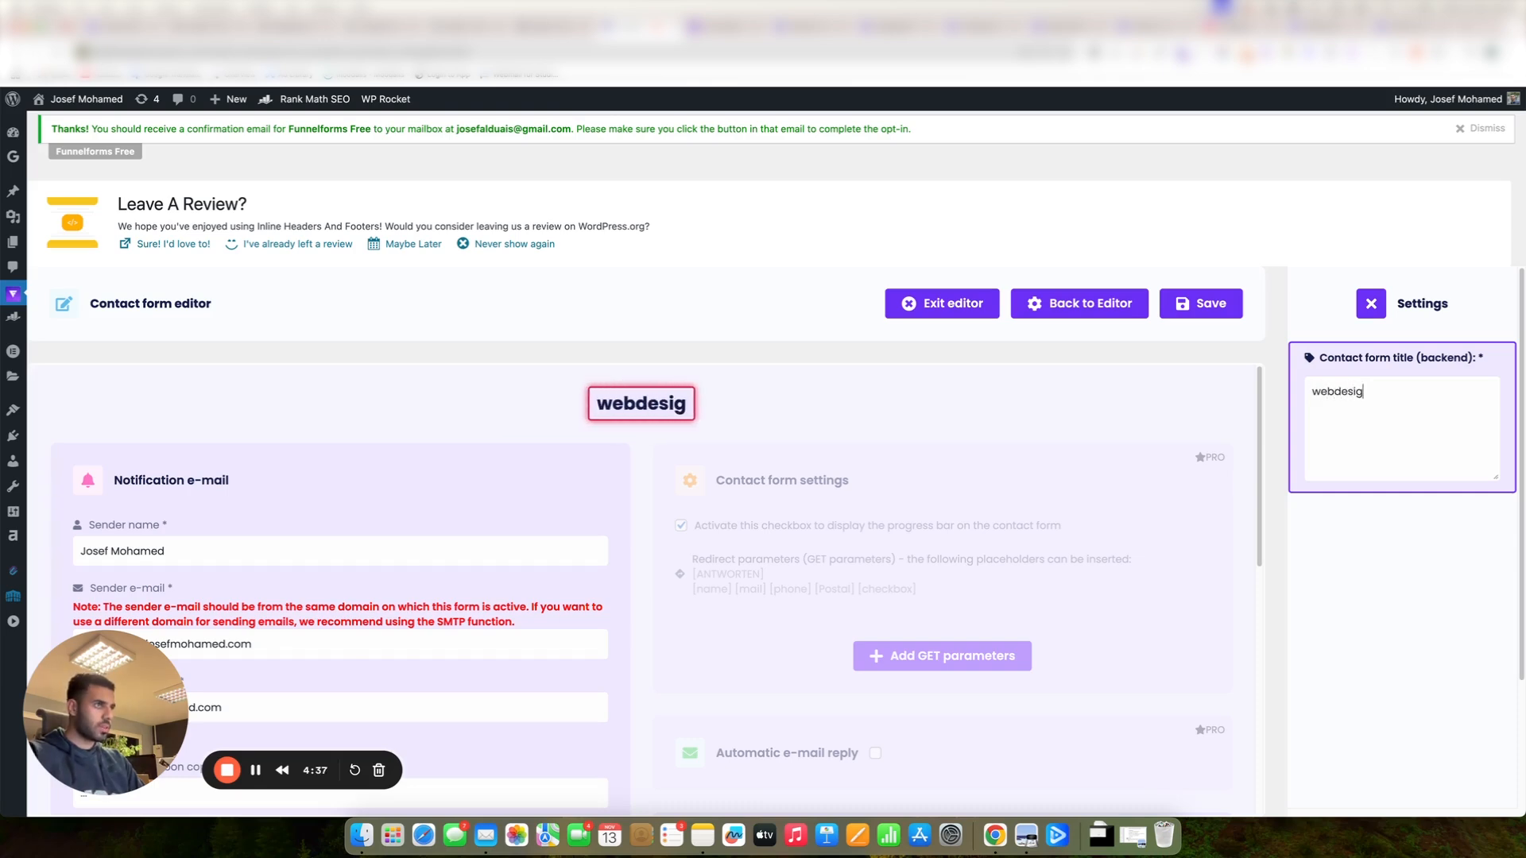
type("n backend")
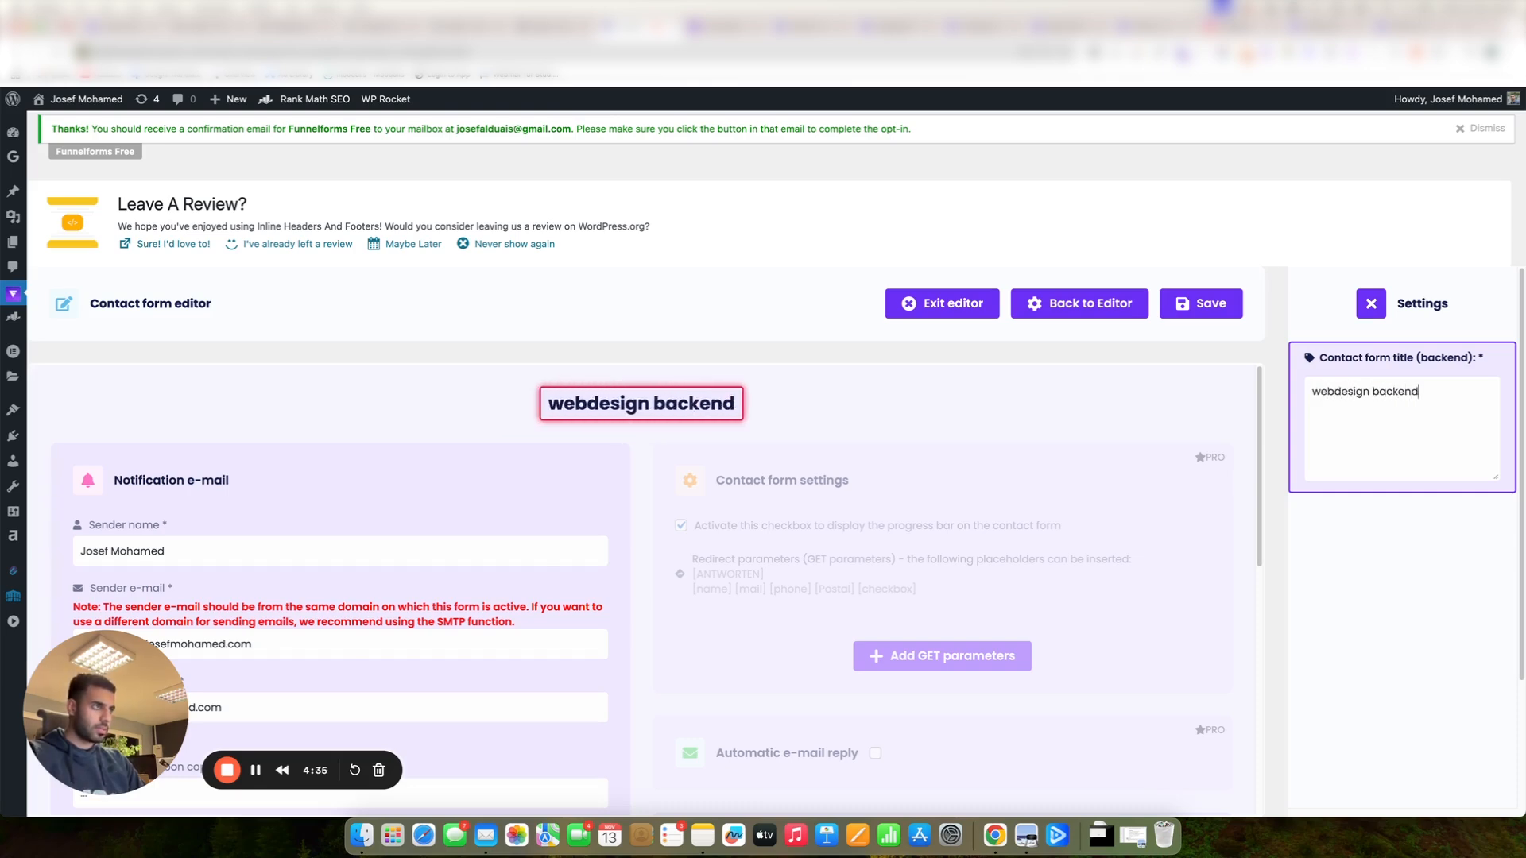
left_click(1201, 303)
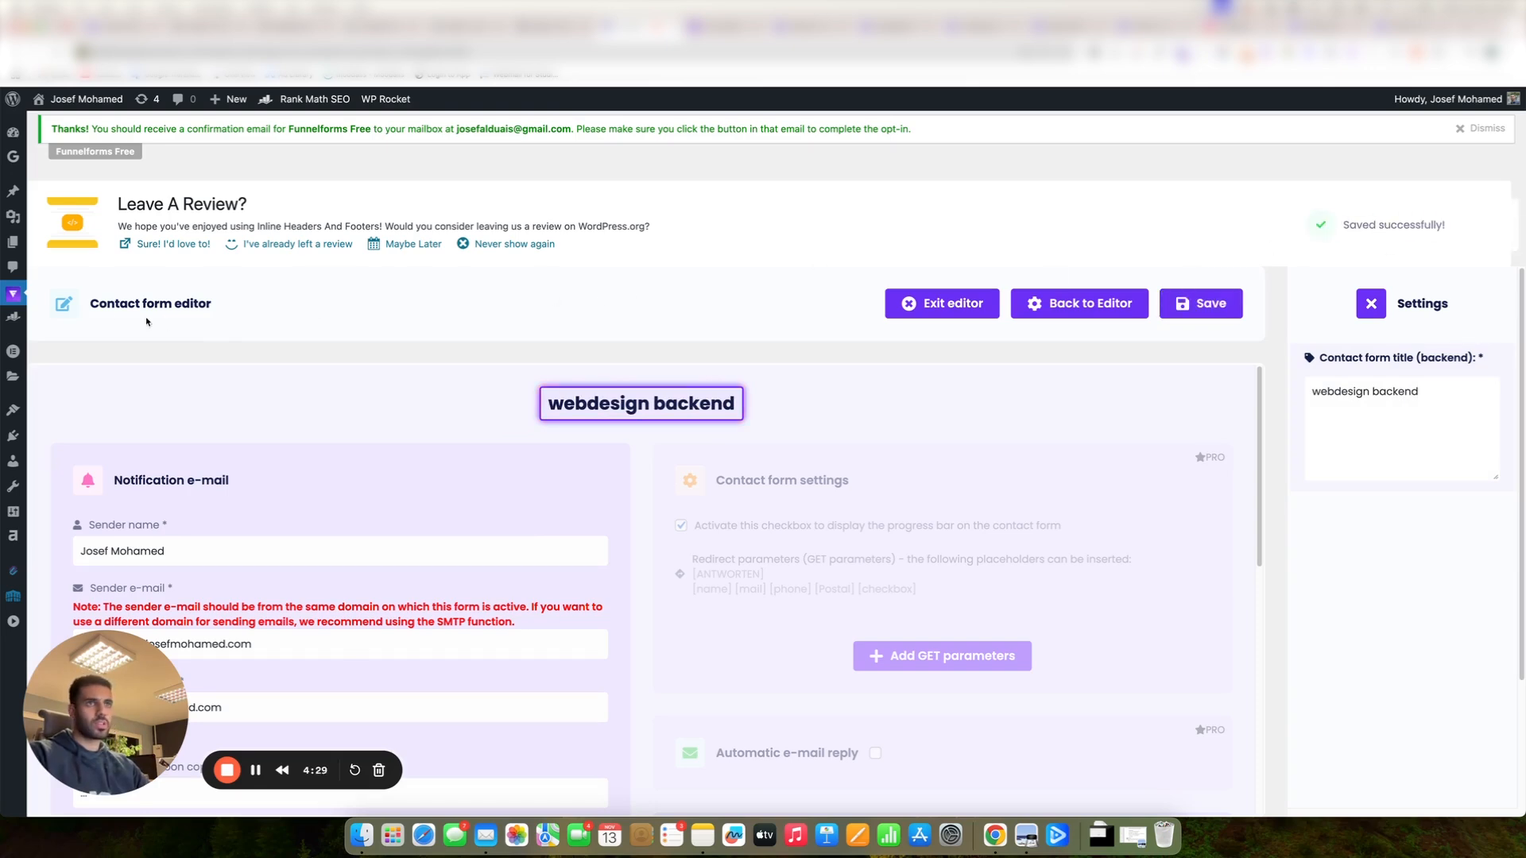
Go to the Funnelforms forms overview and create a new form.
mouse_move(15, 295)
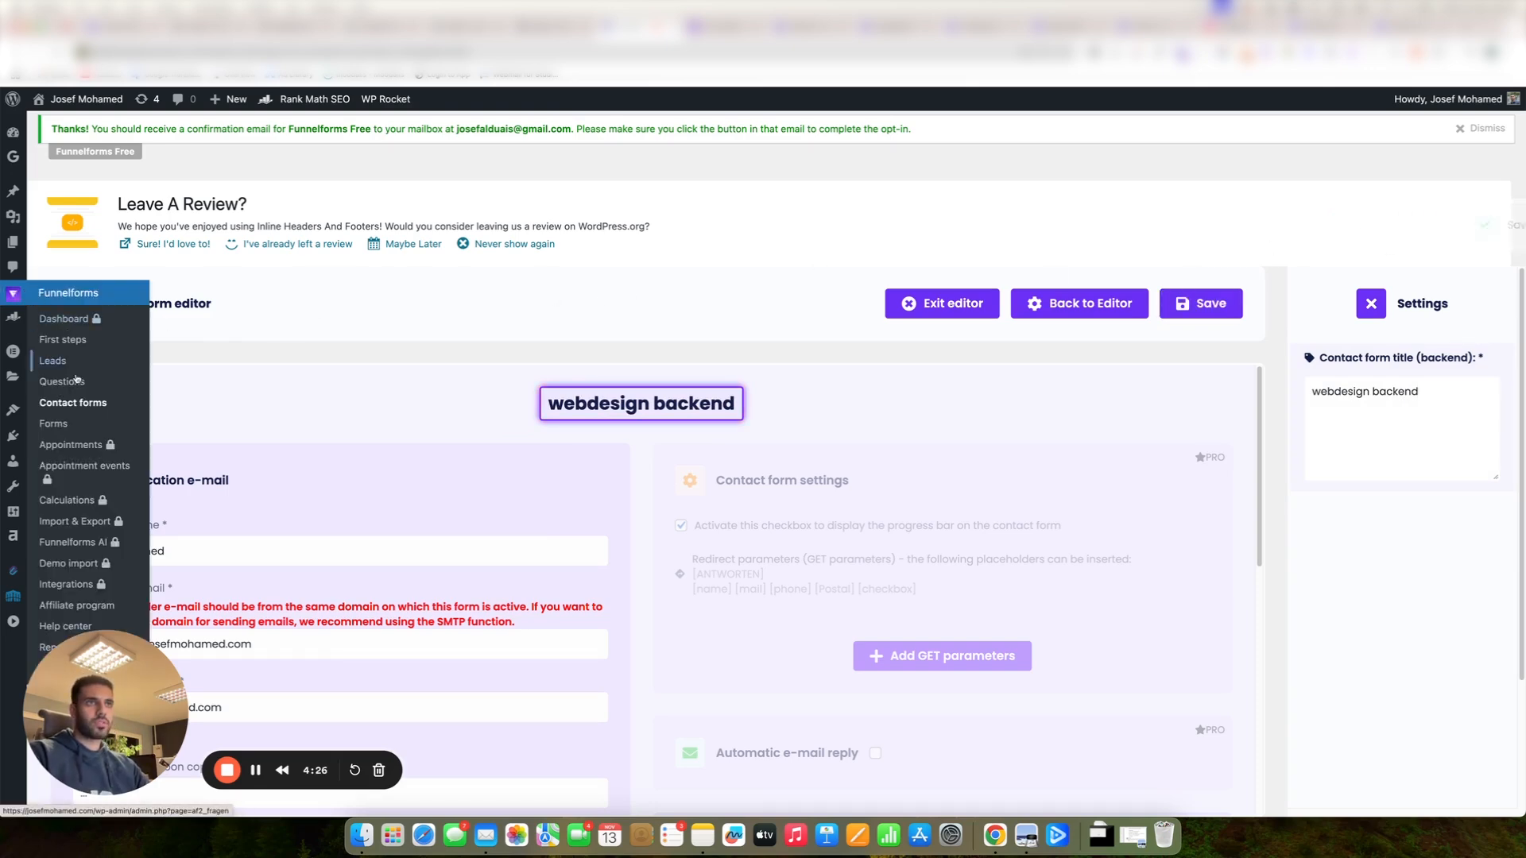
left_click(65, 428)
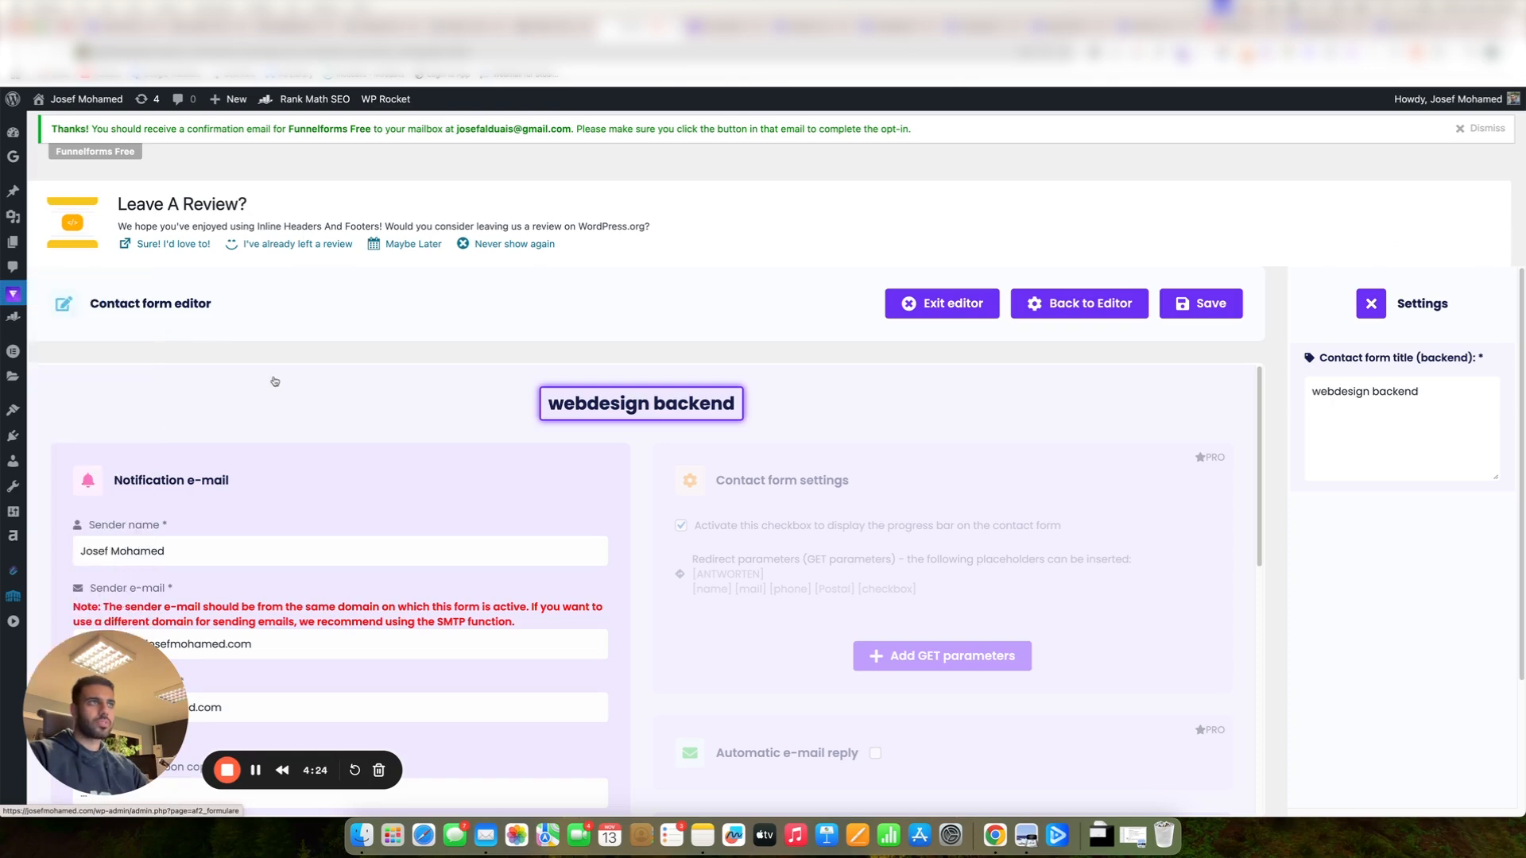
scroll(357, 485, "down", 5)
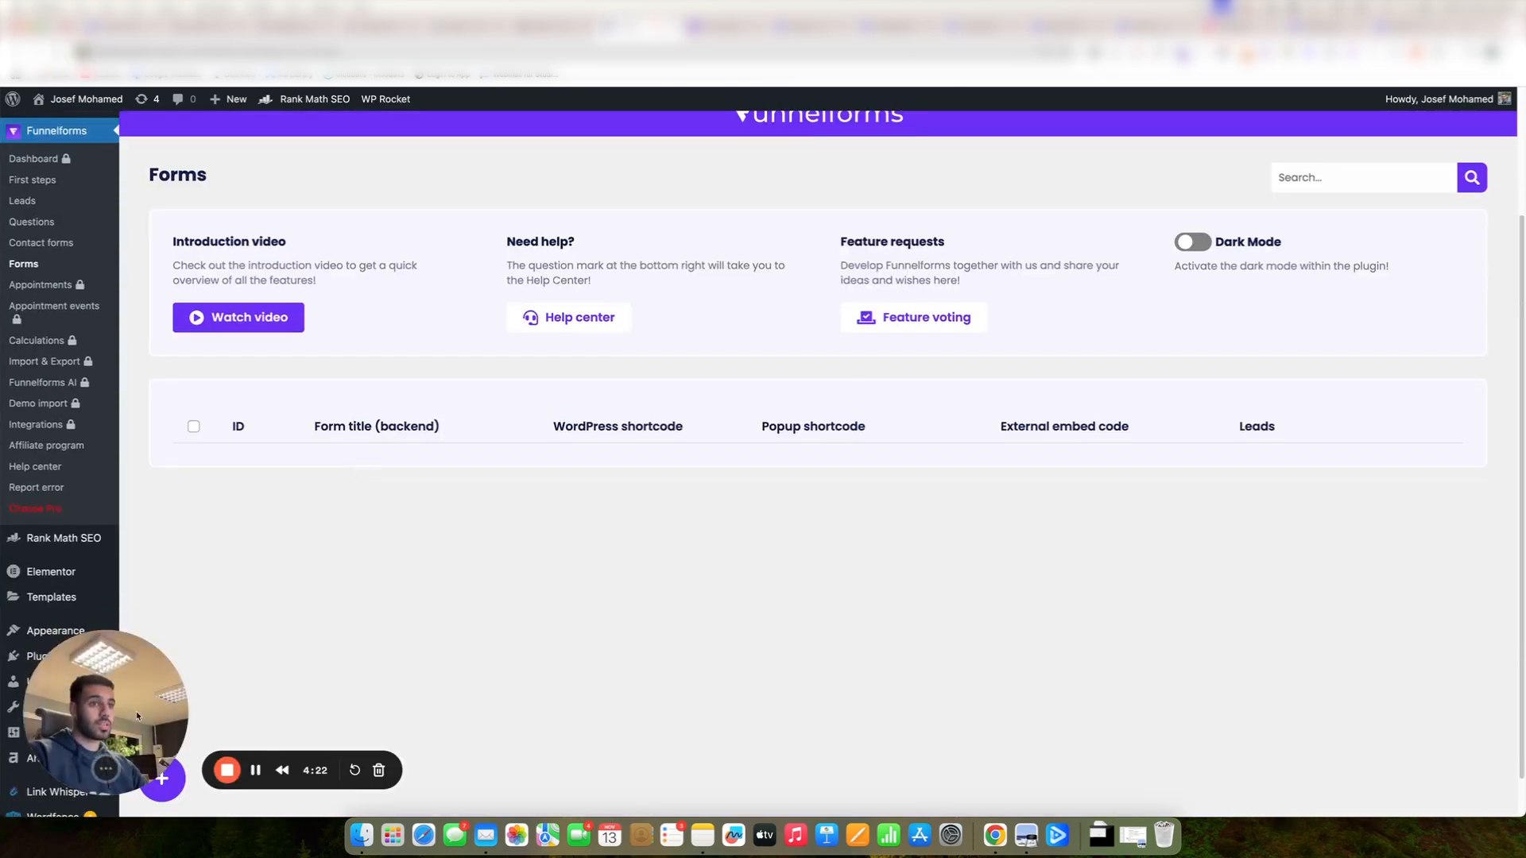
left_click_drag(135, 713, 401, 699)
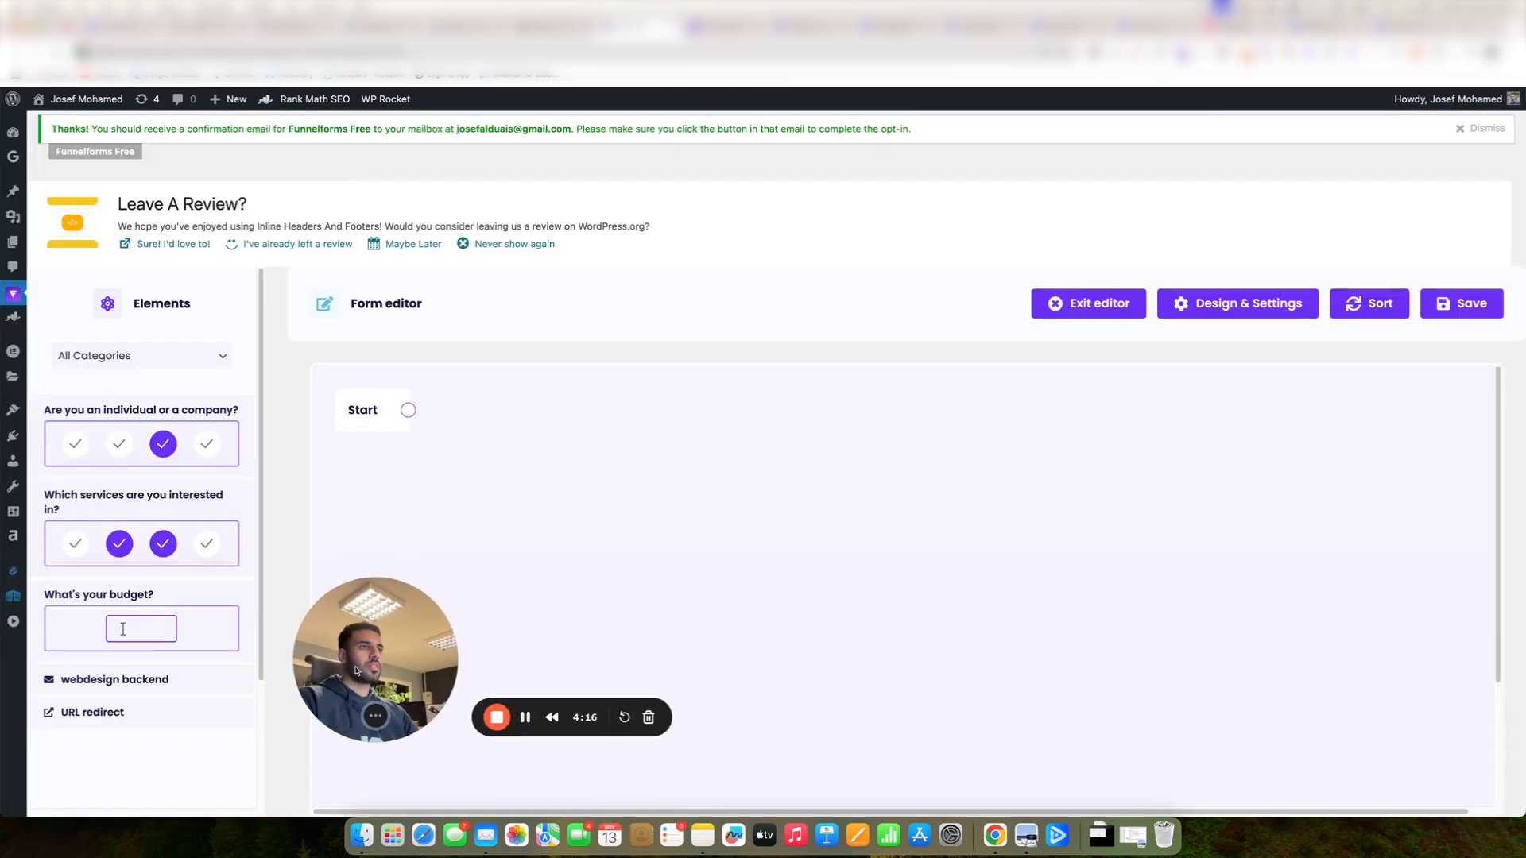
left_click_drag(380, 656, 494, 189)
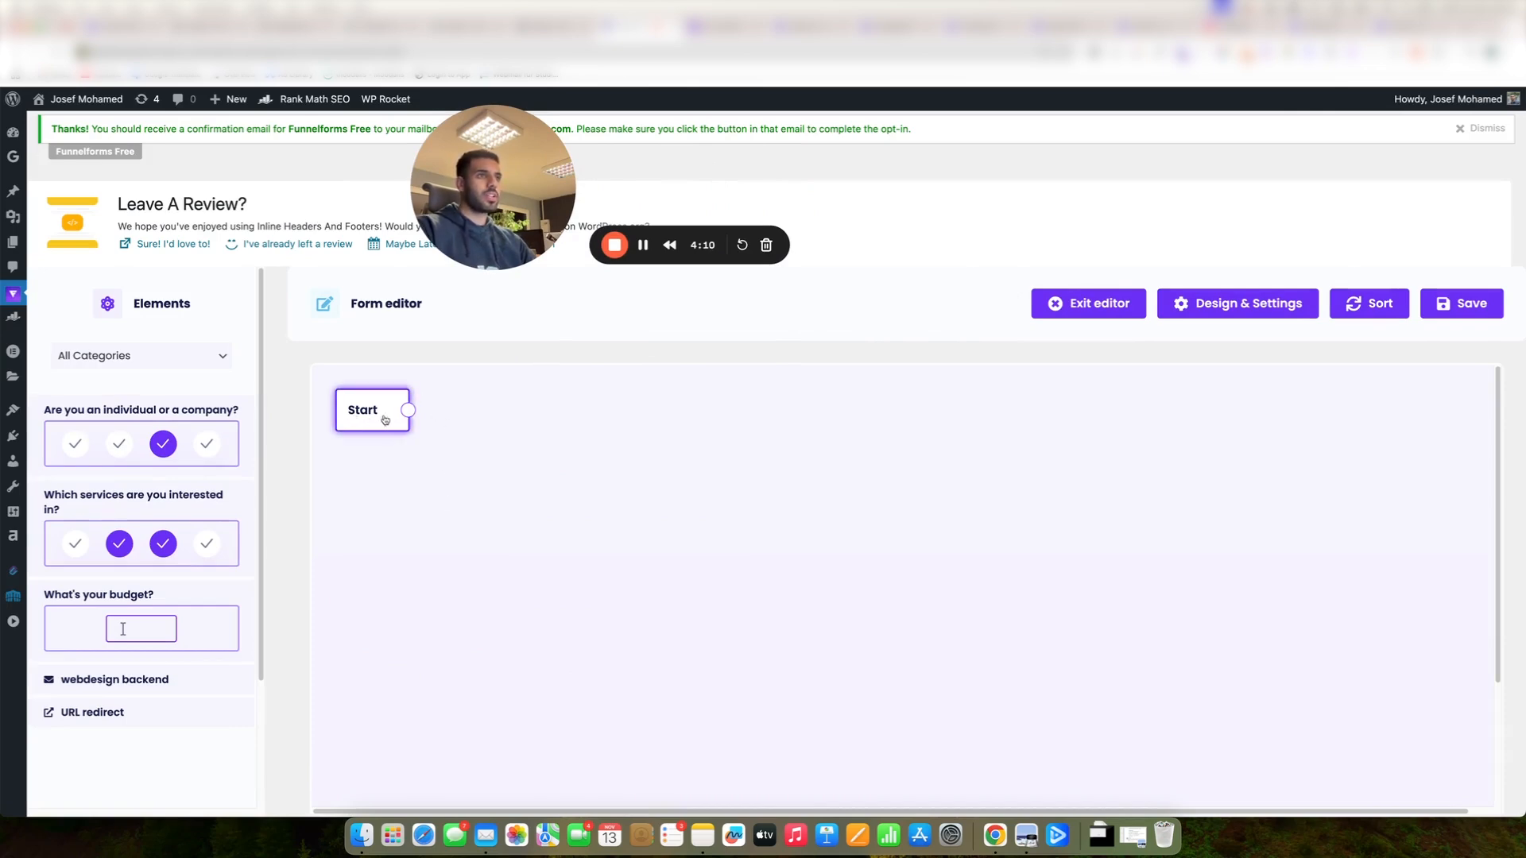
Place the "Are you an individual or a company?" question connected to Start, and put the "Which services are you interested in?" question beside it.
left_click_drag(95, 429, 535, 448)
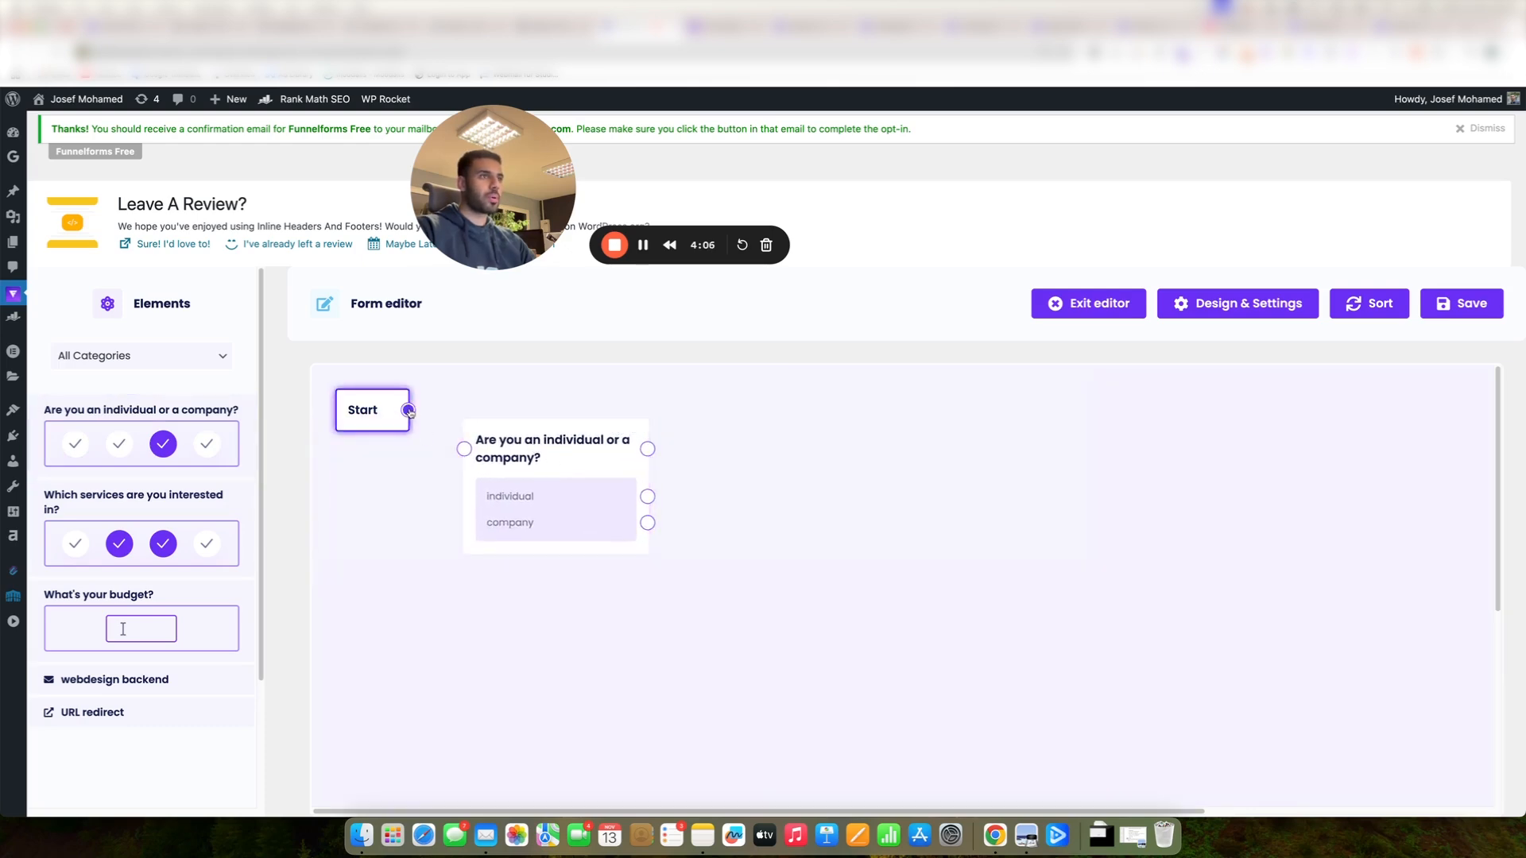
left_click_drag(408, 410, 457, 454)
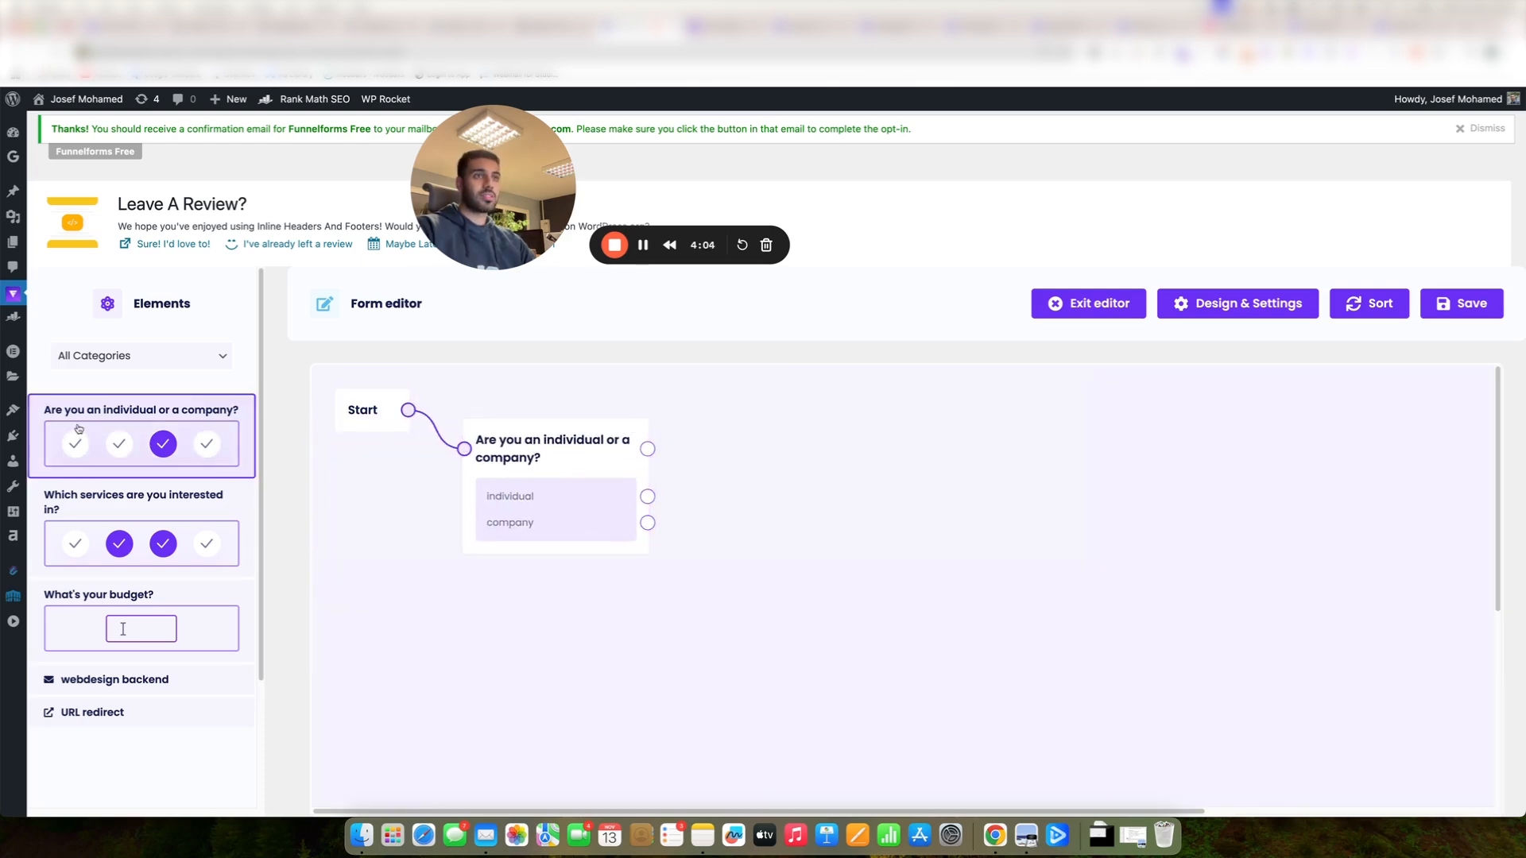
left_click_drag(95, 508, 718, 469)
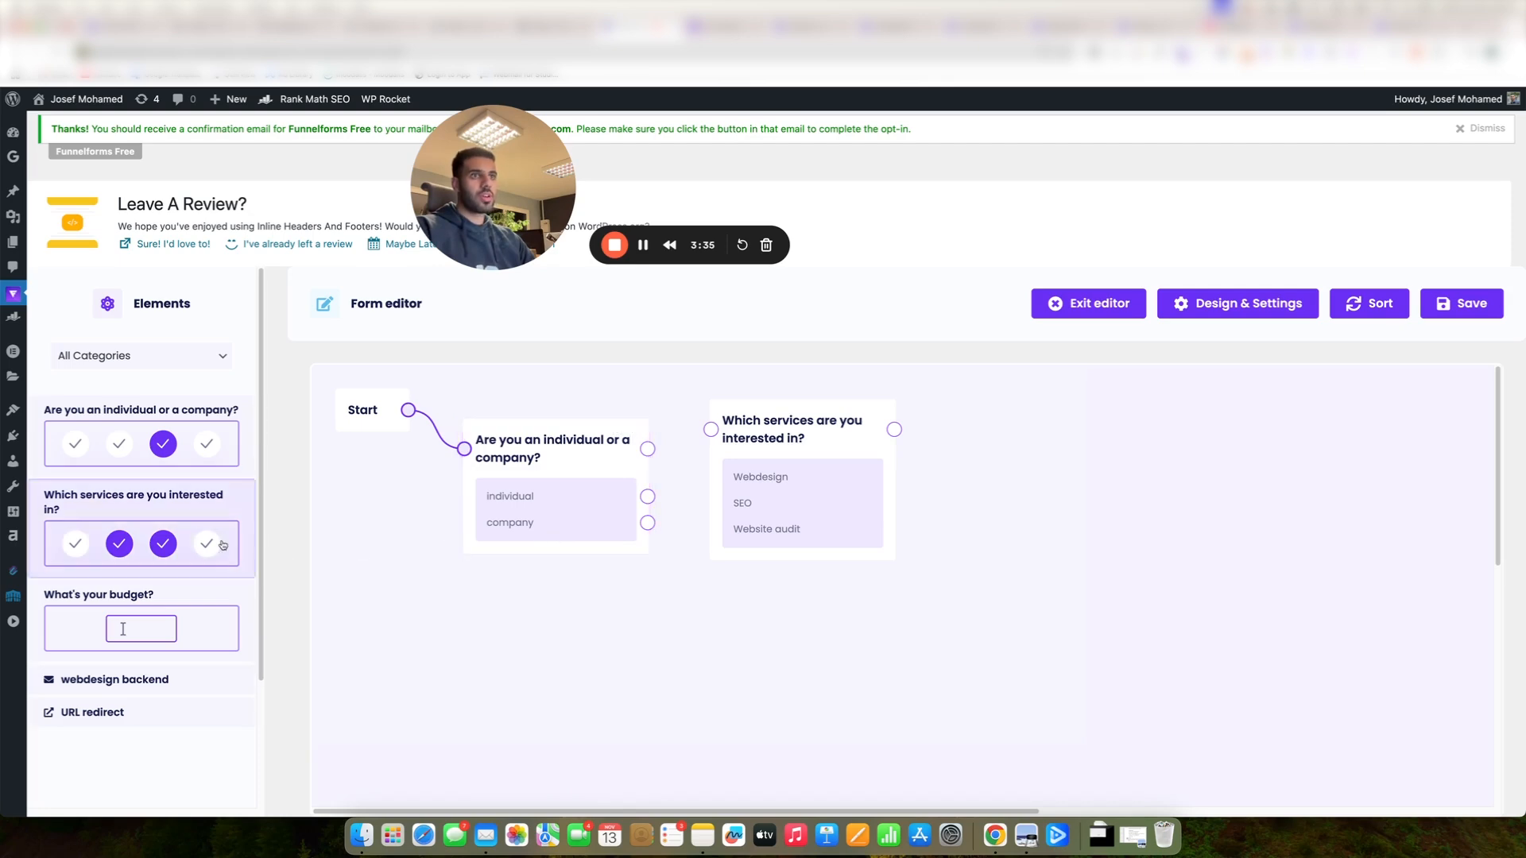
Add a second services question below the first, connecting the individual answer to the upper copy and the company answer to the lower one.
left_click_drag(152, 509, 874, 609)
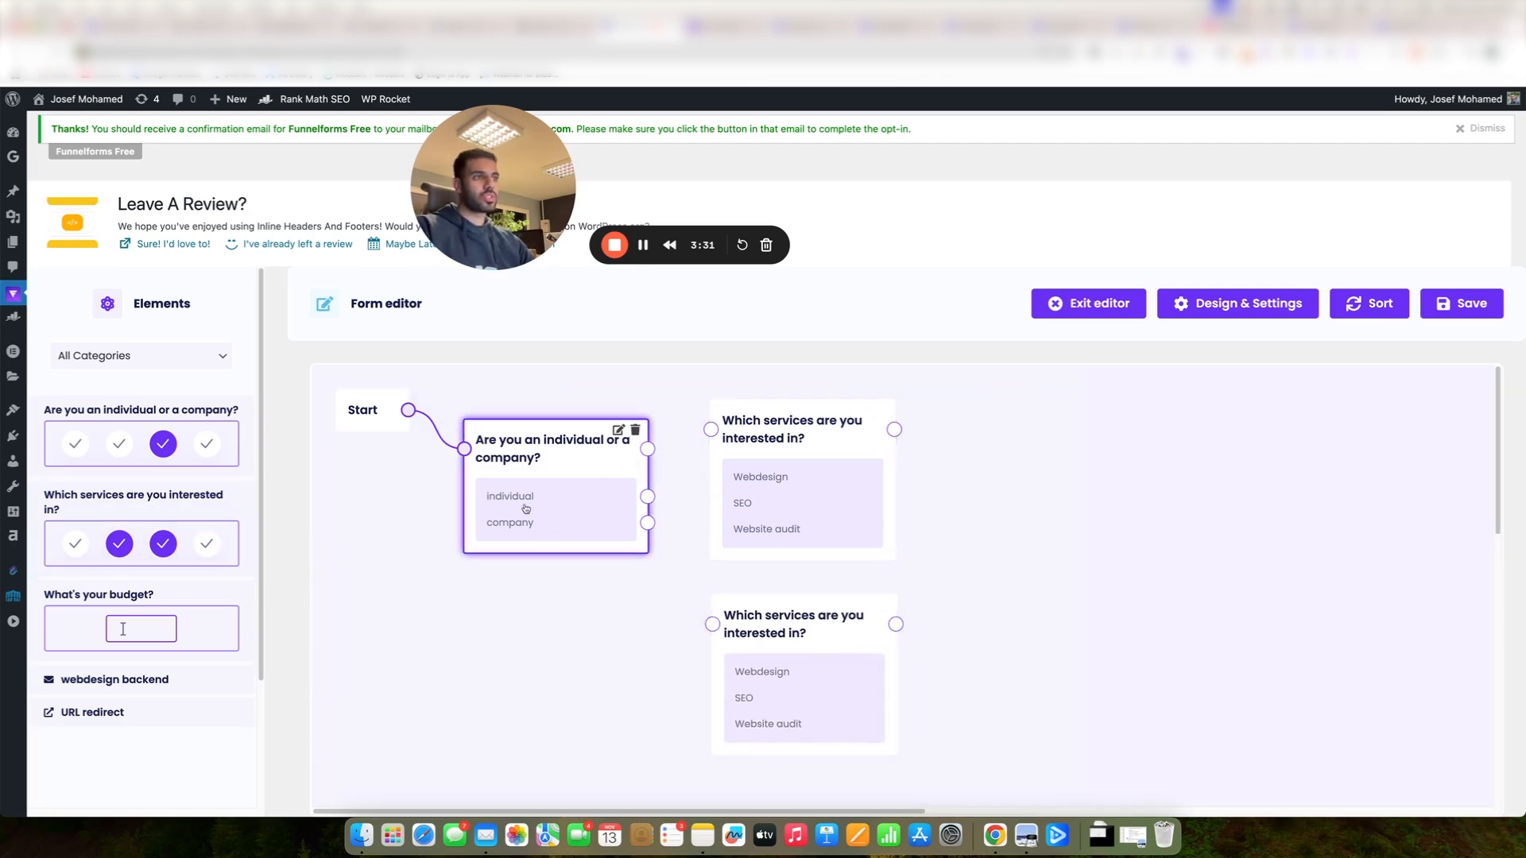
left_click_drag(648, 497, 710, 429)
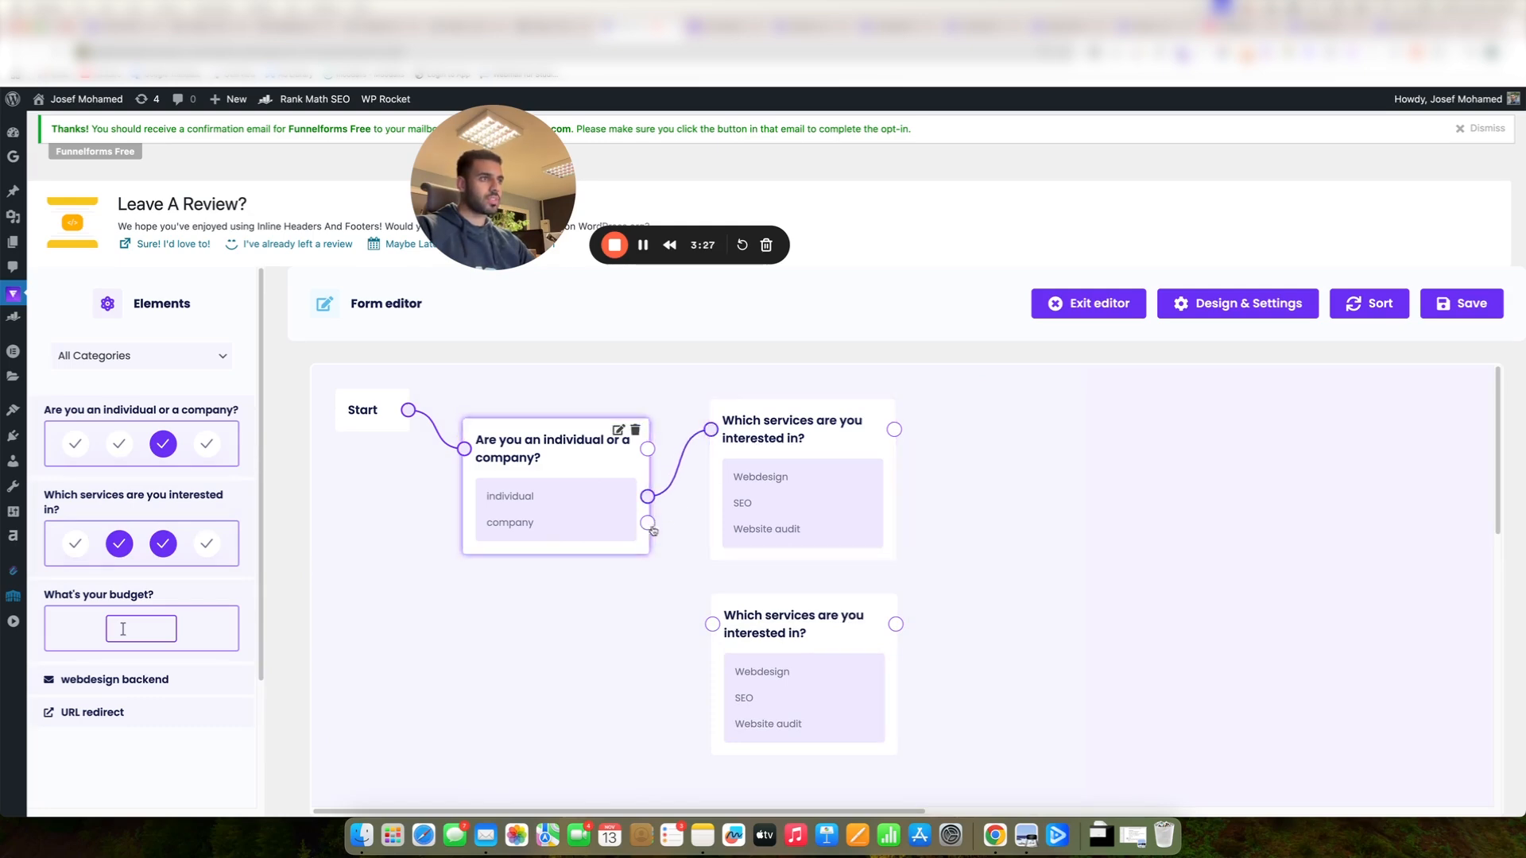
left_click_drag(648, 523, 720, 631)
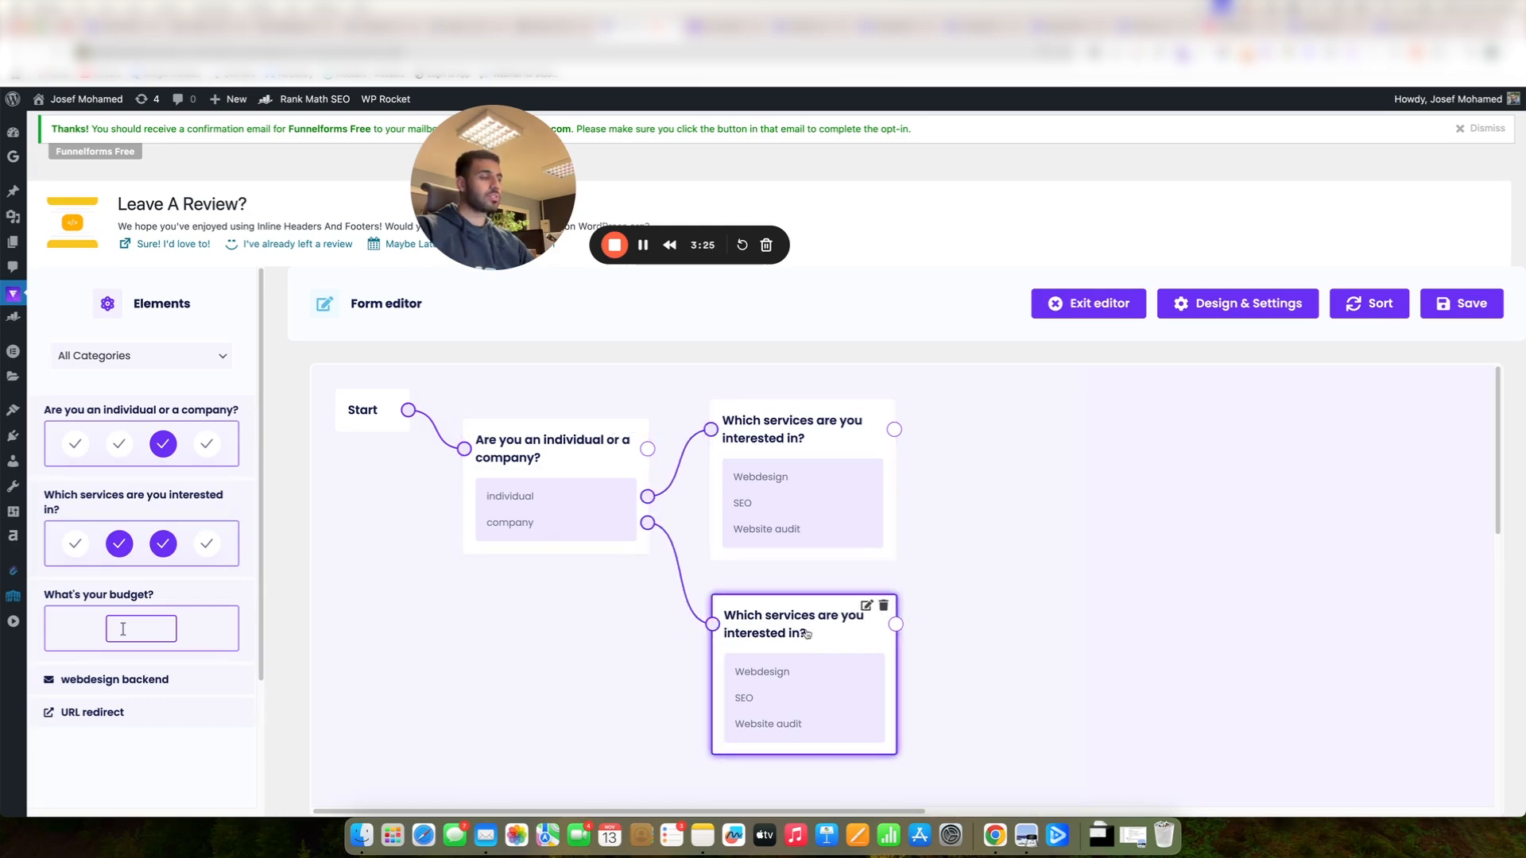
Delete the lower services question and connect the first question's main output and company answer to the remaining one.
left_click(883, 605)
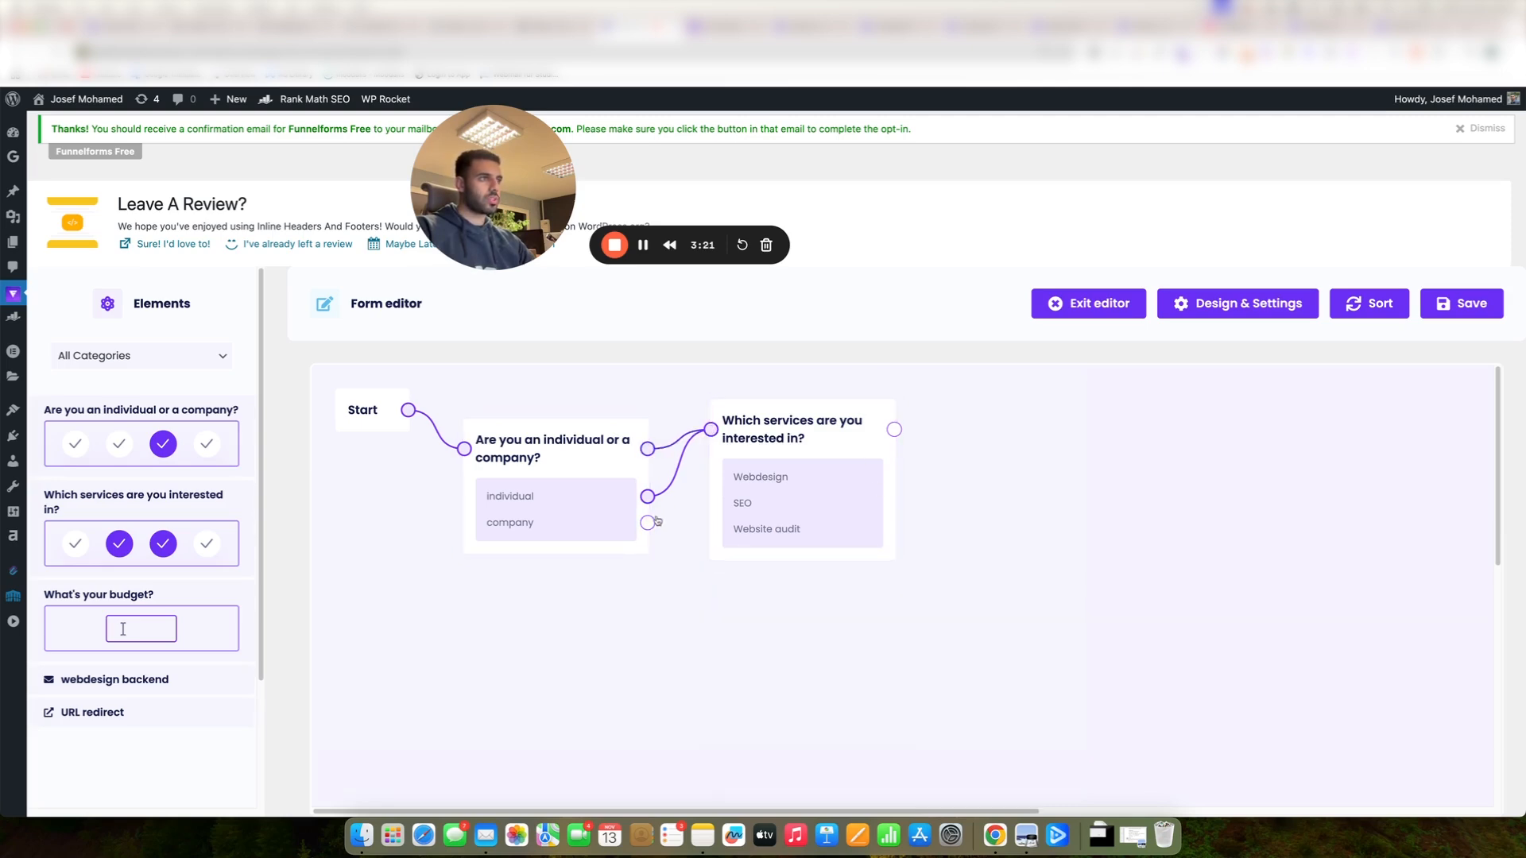
left_click_drag(647, 523, 711, 430)
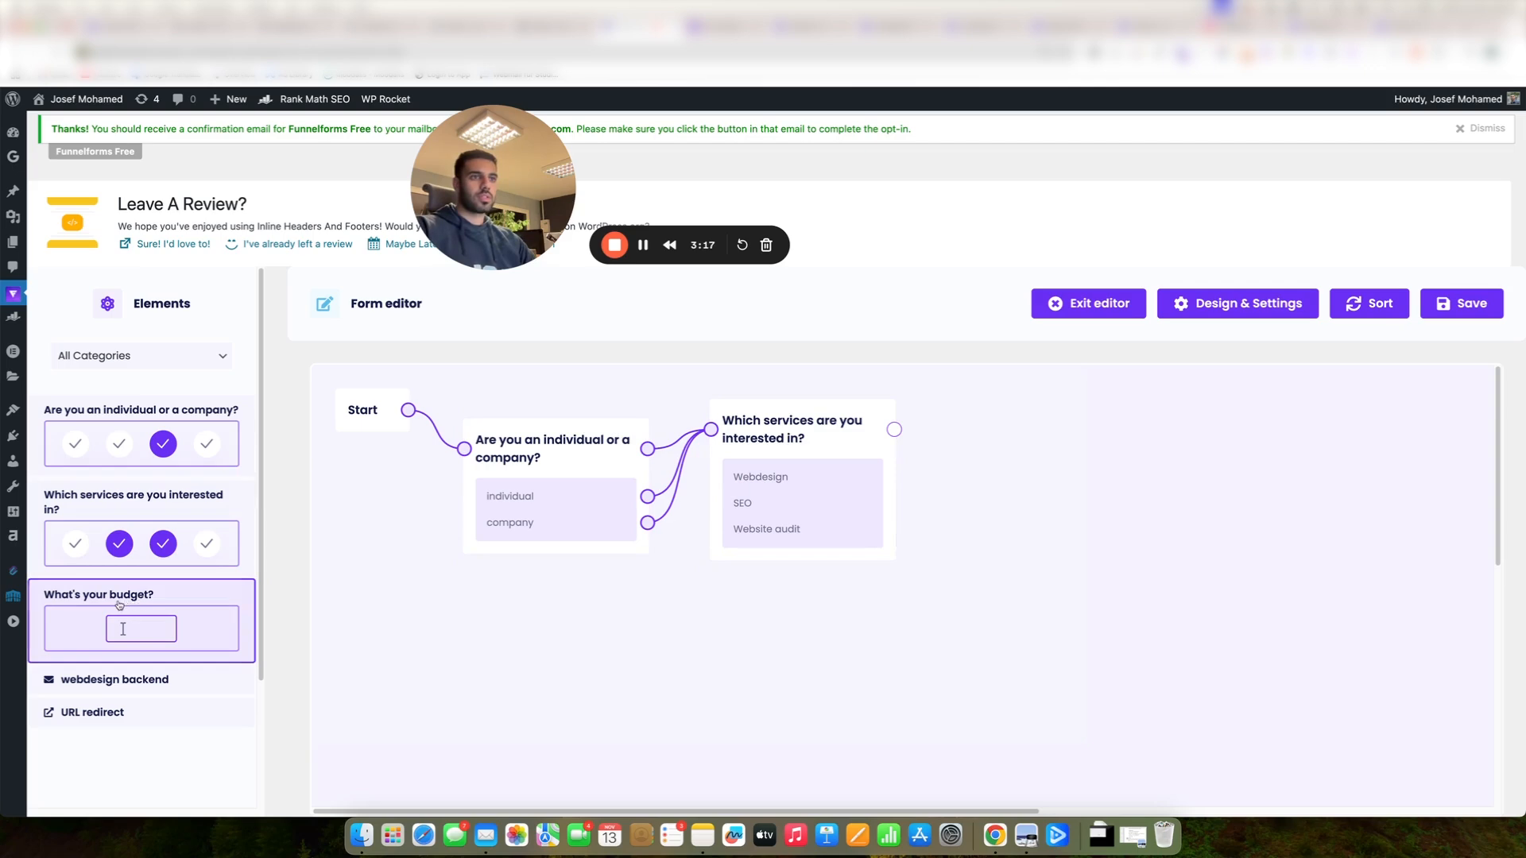
Add the "What's your budget?" question after the services question, followed by the "webdesign backend" contact form, connecting them in sequence.
left_click_drag(120, 605, 1101, 457)
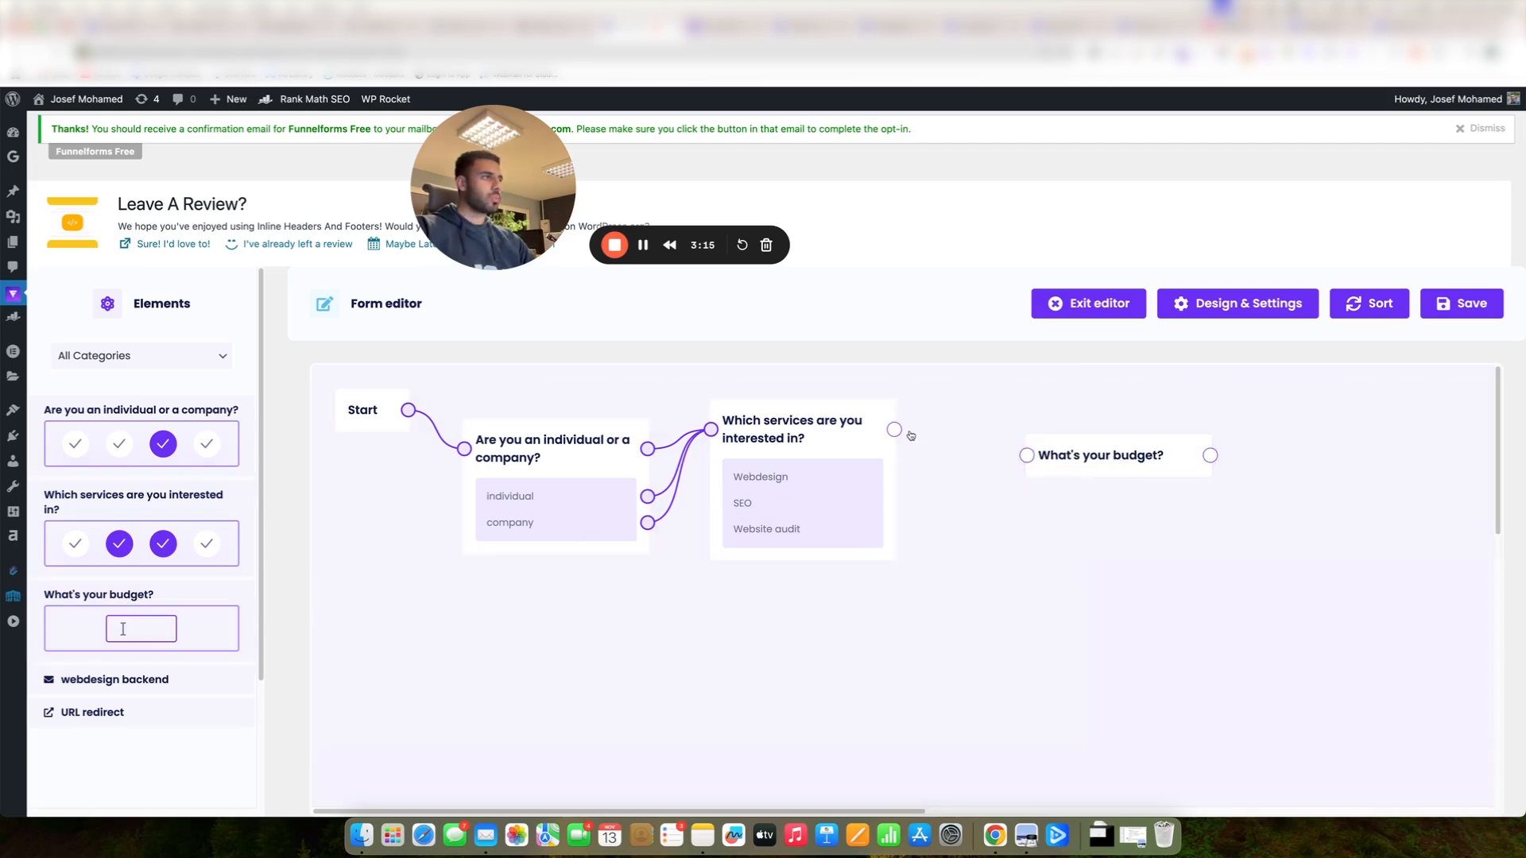
left_click_drag(894, 429, 984, 495)
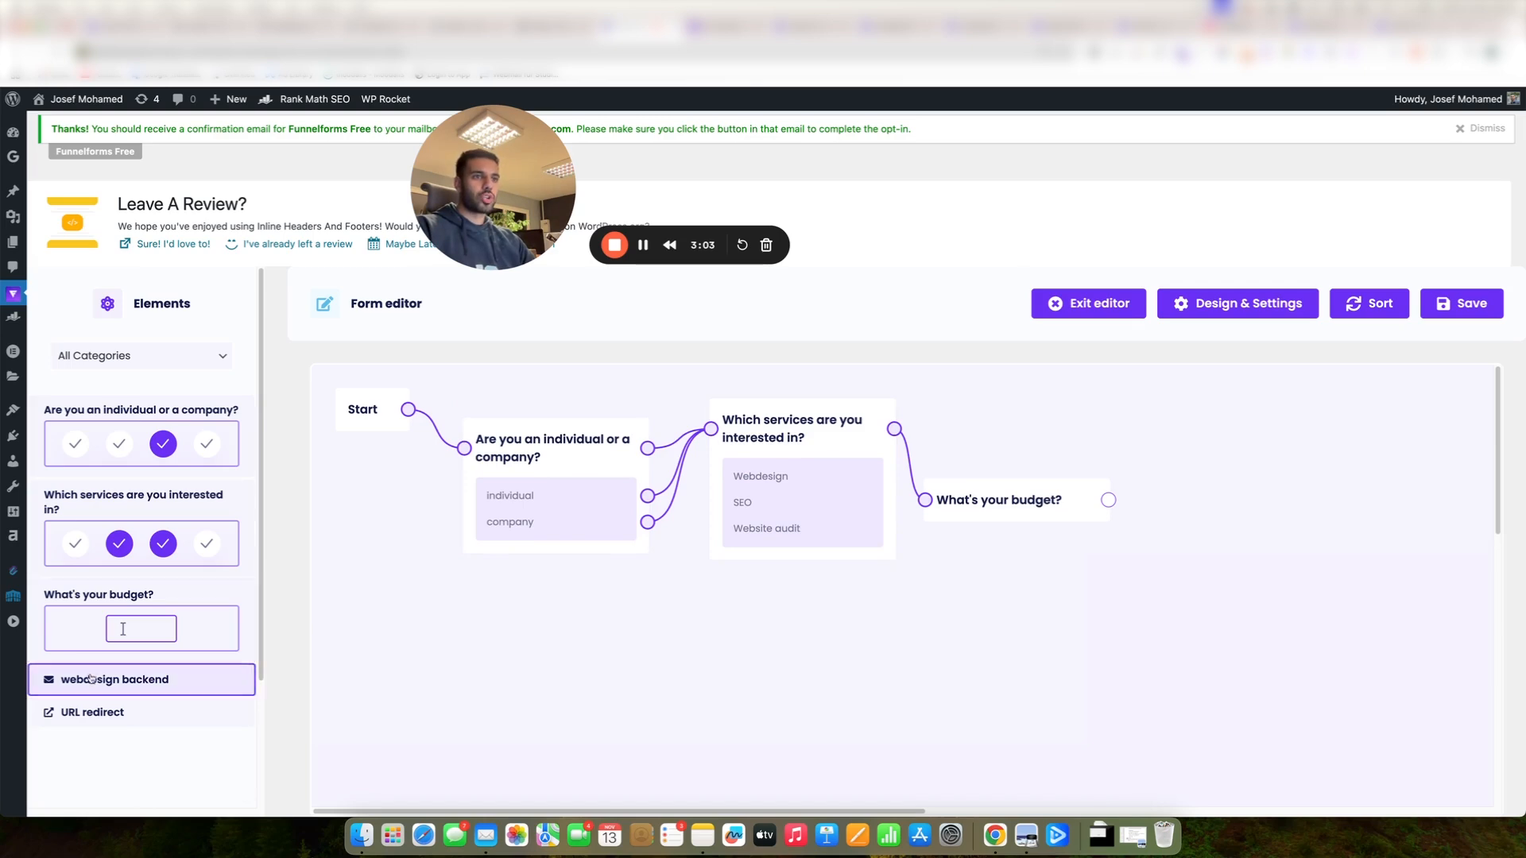
left_click_drag(103, 680, 1135, 580)
left_click_drag(1114, 507, 1074, 586)
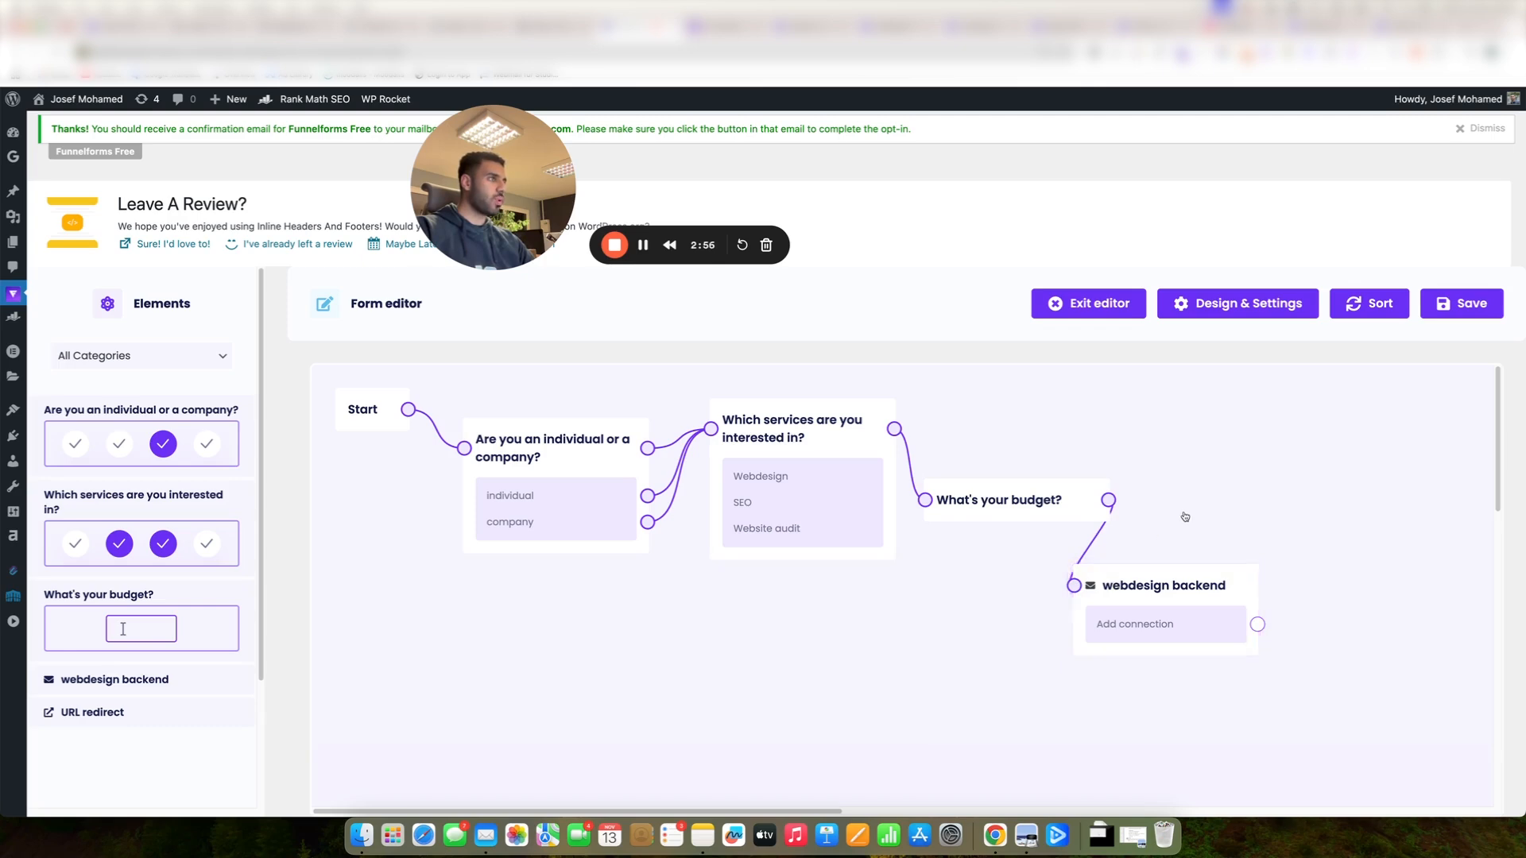
Connect a URL redirect after the contact form, pointing to the website's domain and opening in a new window, and save the form.
left_click_drag(1185, 517, 802, 477)
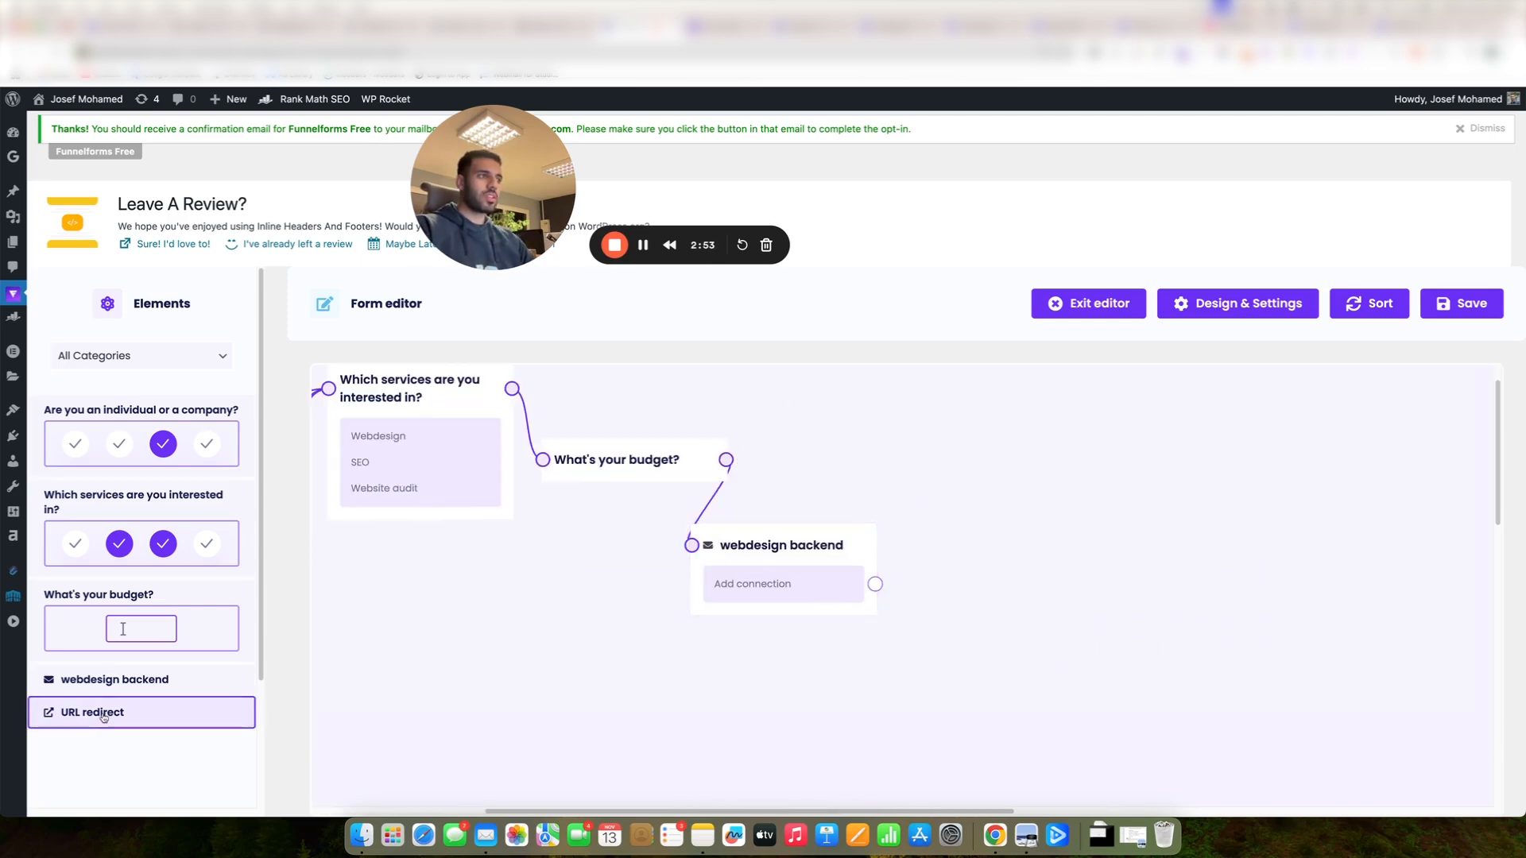
left_click_drag(96, 715, 1000, 571)
left_click_drag(875, 584, 943, 577)
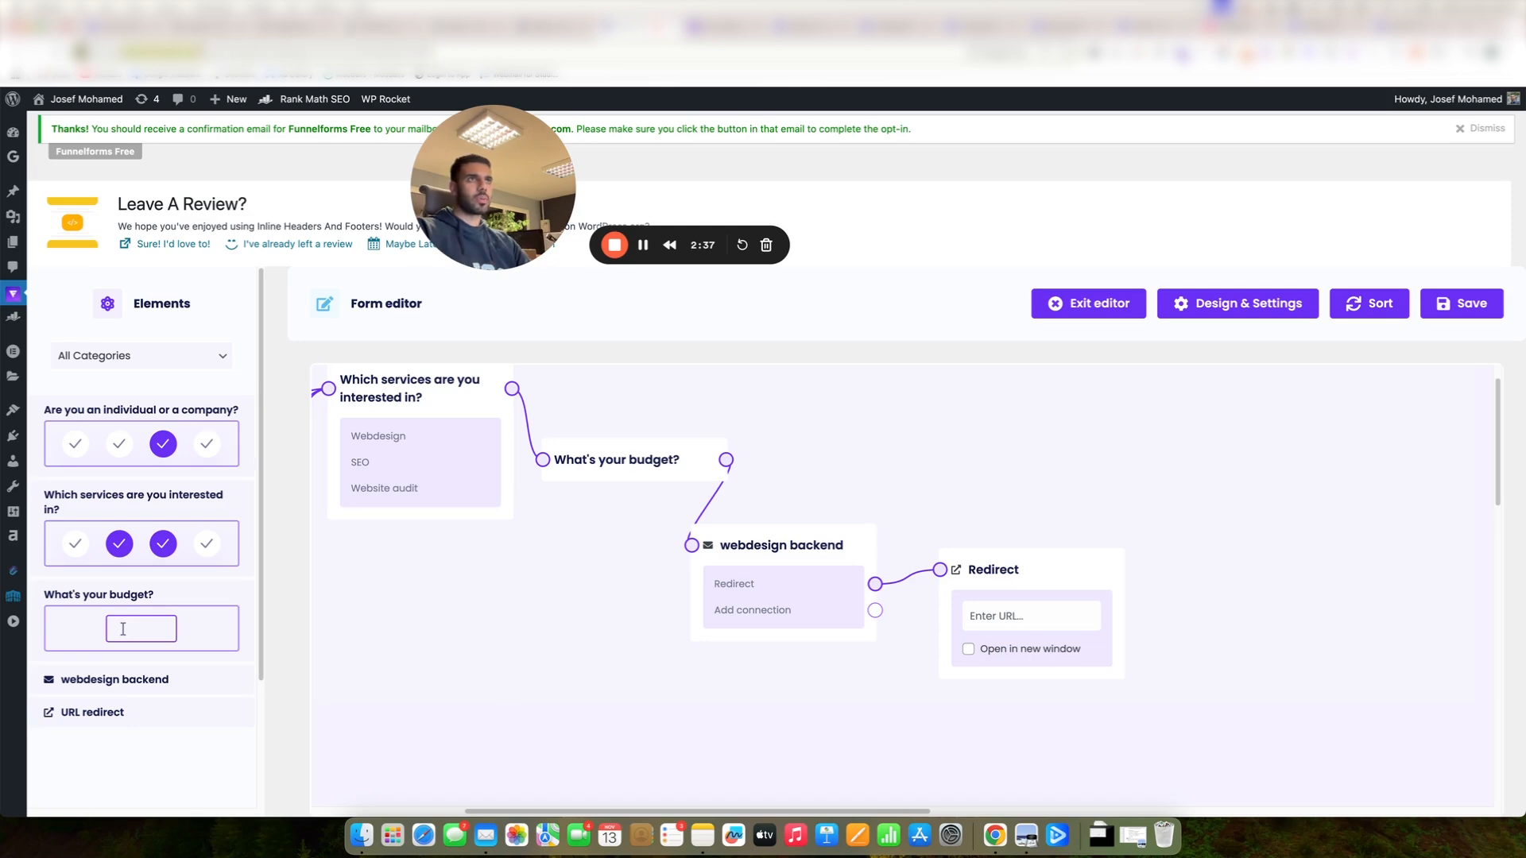
left_click(1024, 617)
type("josefmohamed.com")
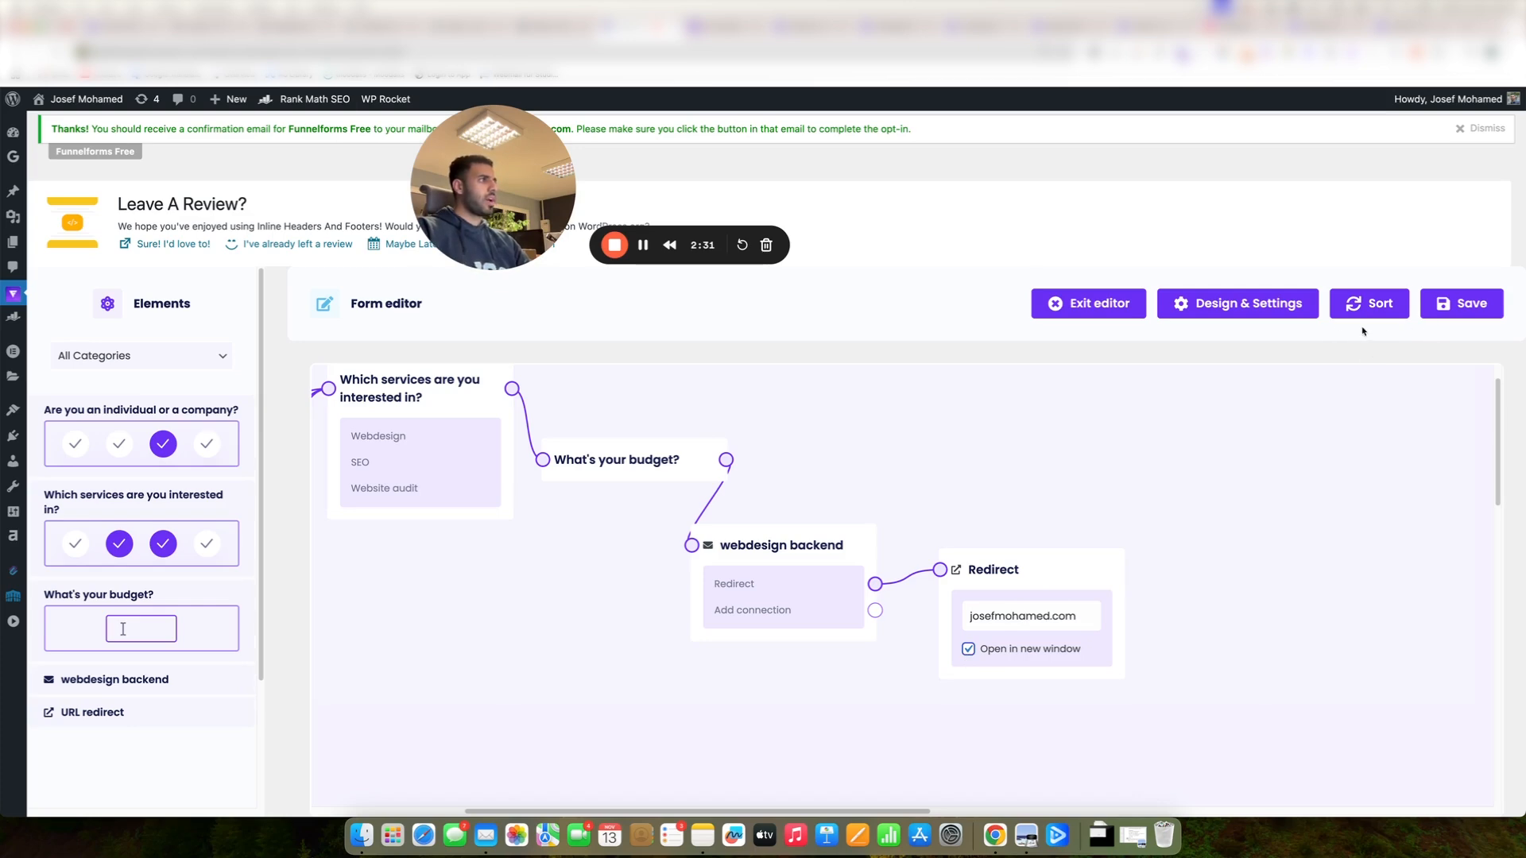
left_click(1462, 303)
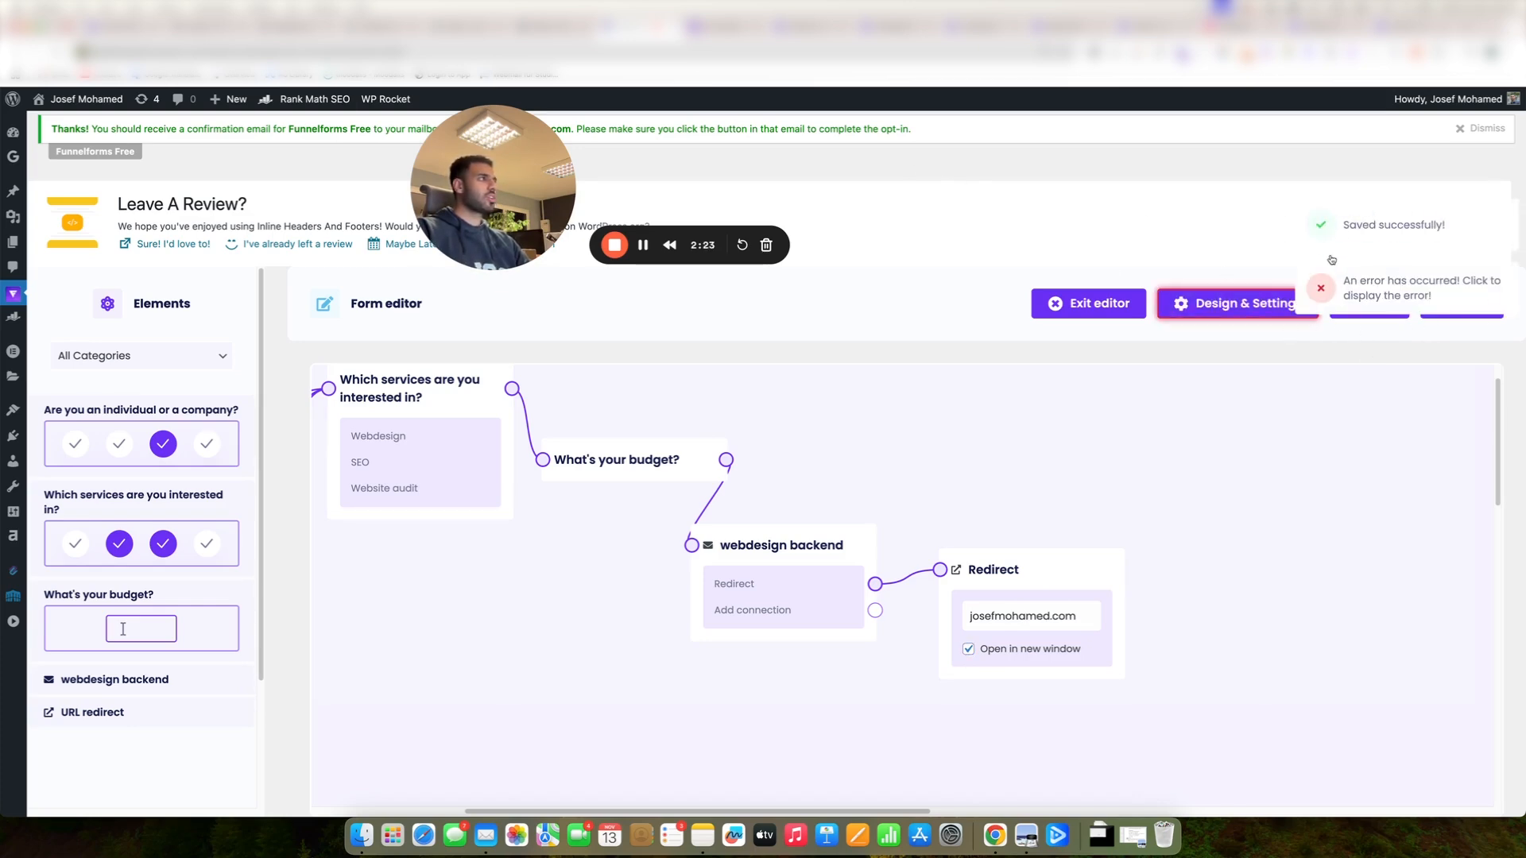
Set the form's backend title to "Funnel Multistep Form" in its general settings.
left_click(1252, 309)
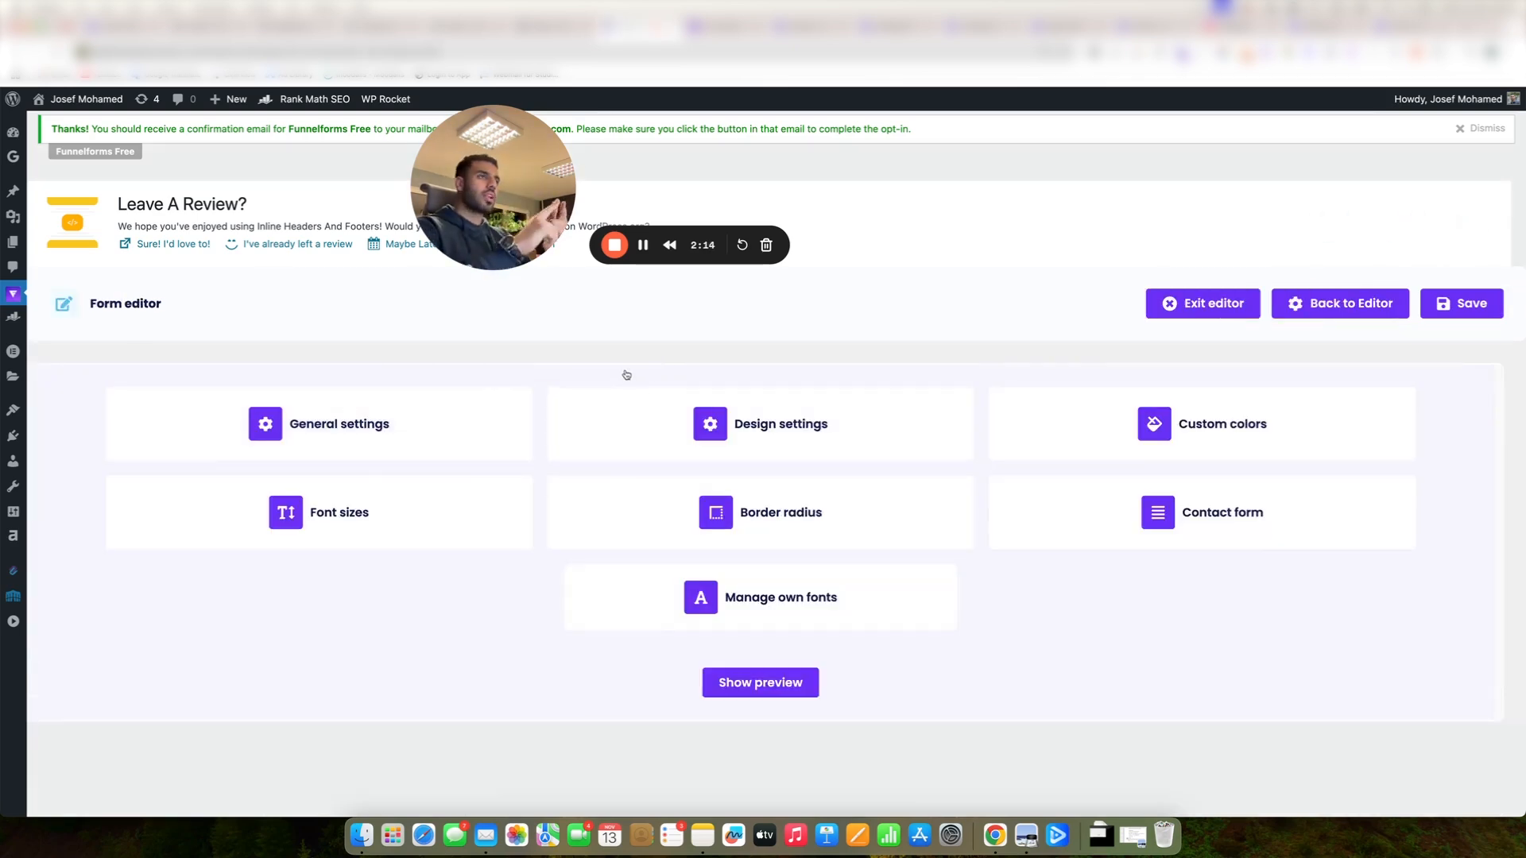
left_click(374, 449)
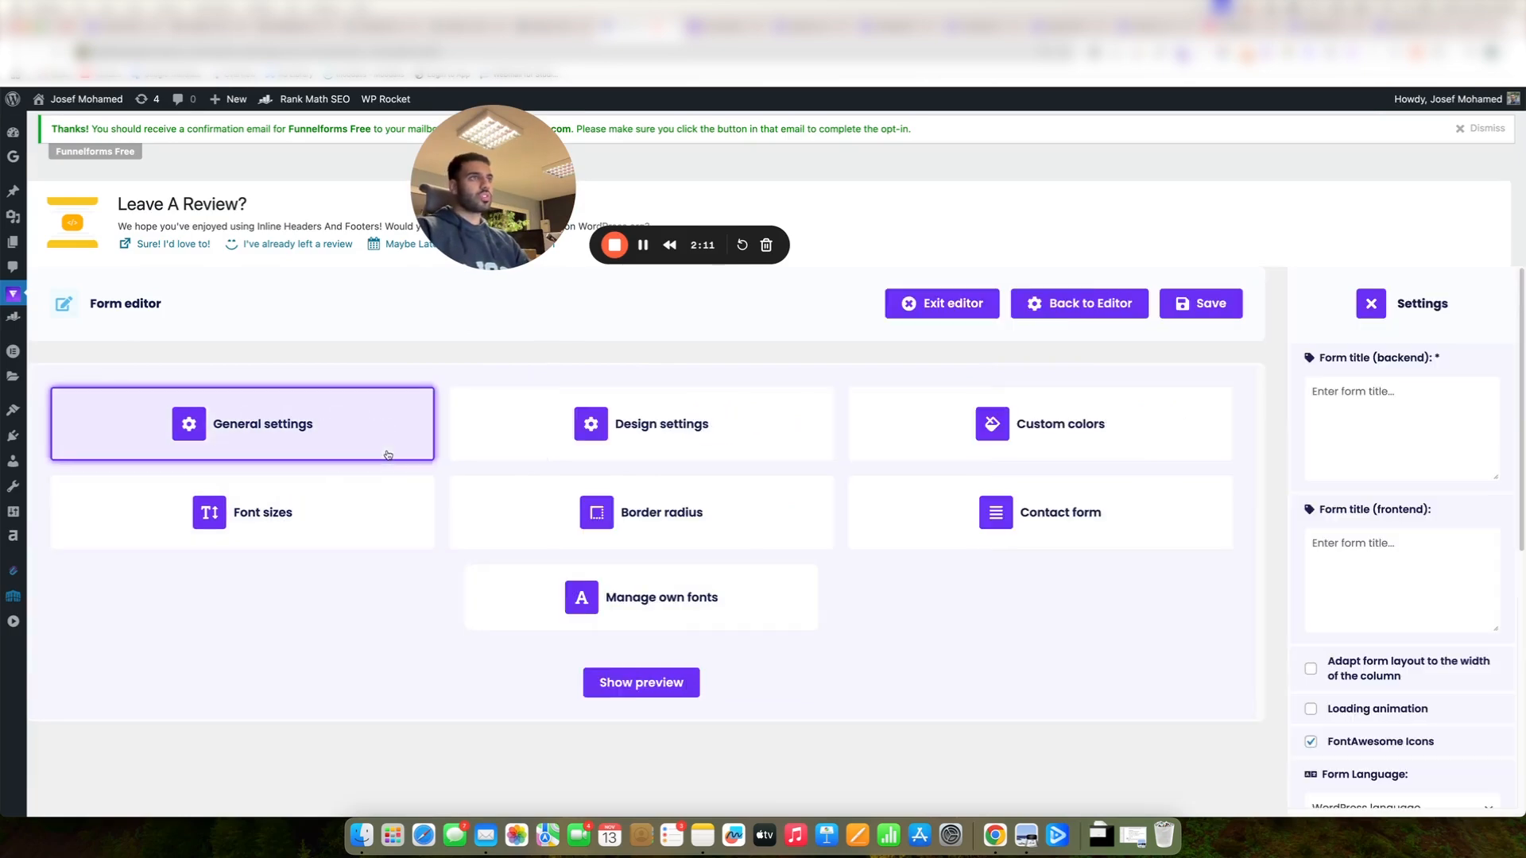
scroll(1393, 384, "down", 5)
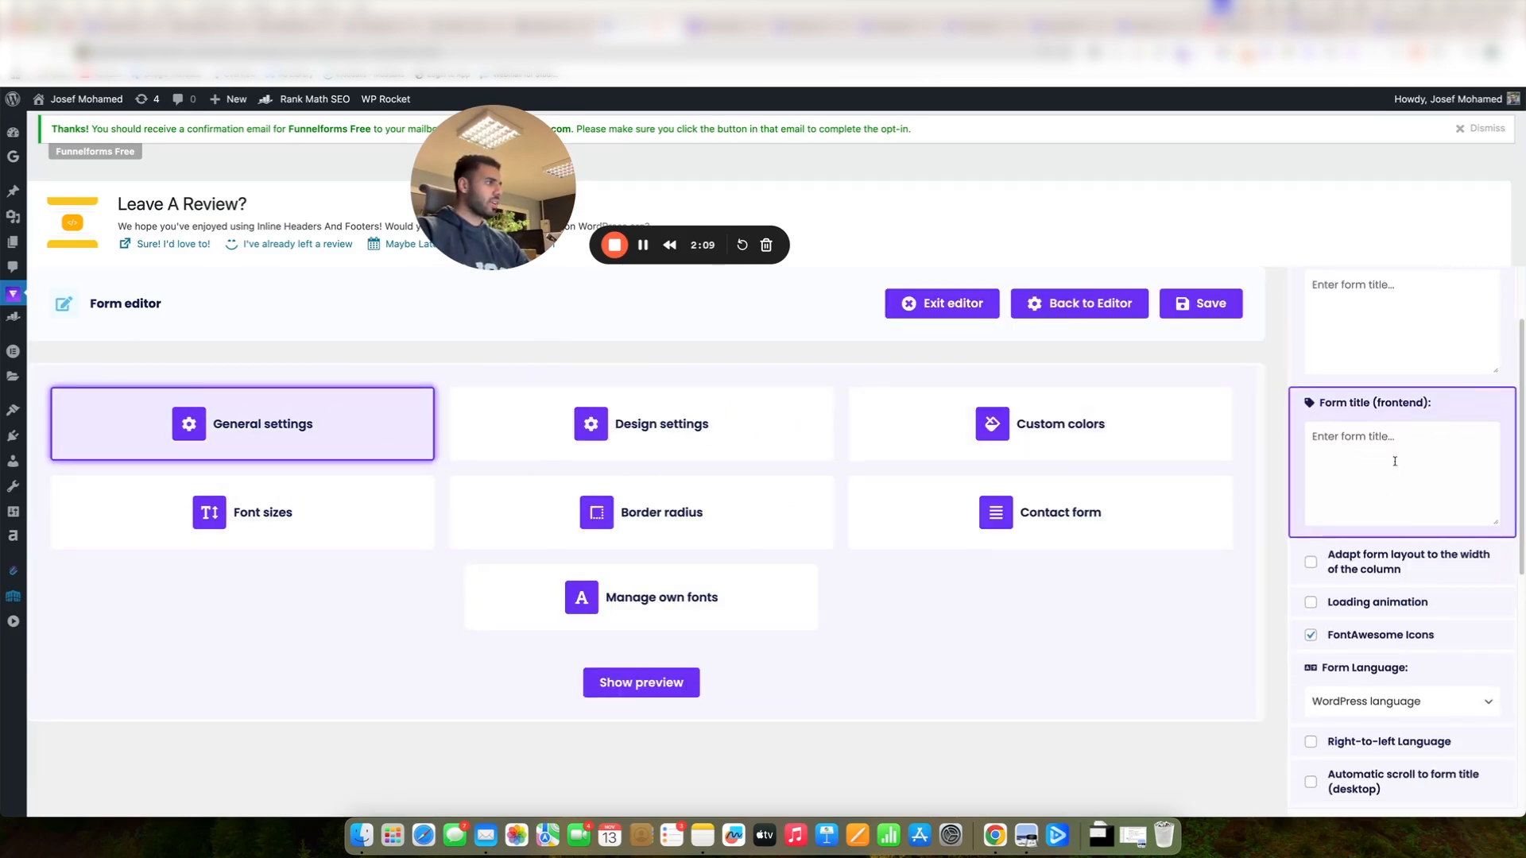
scroll(1395, 506, "up", 5)
left_click(1392, 420)
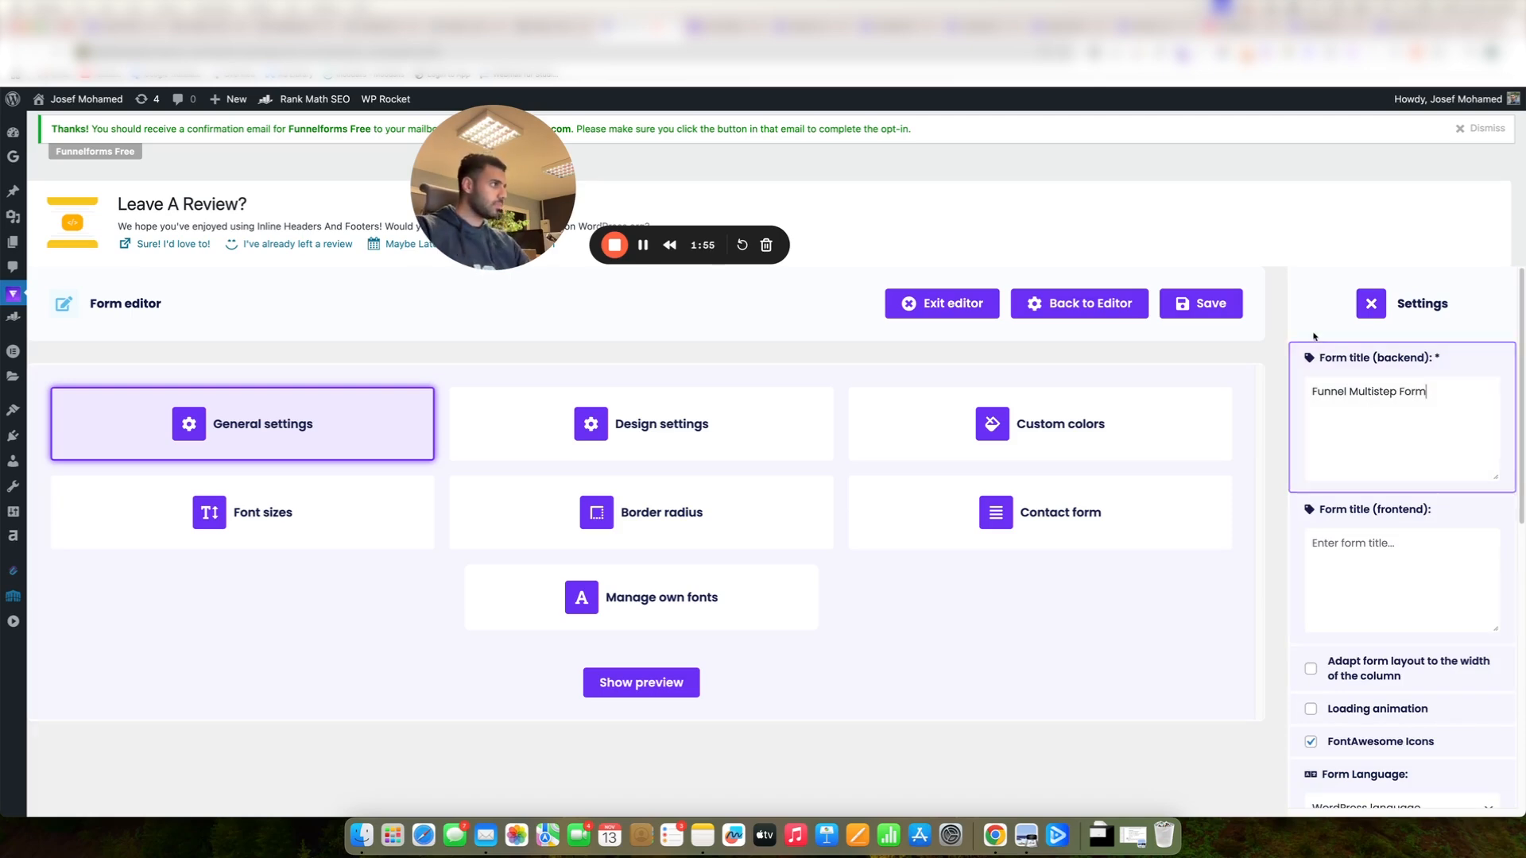
triple_click(1370, 422)
left_click(1397, 575)
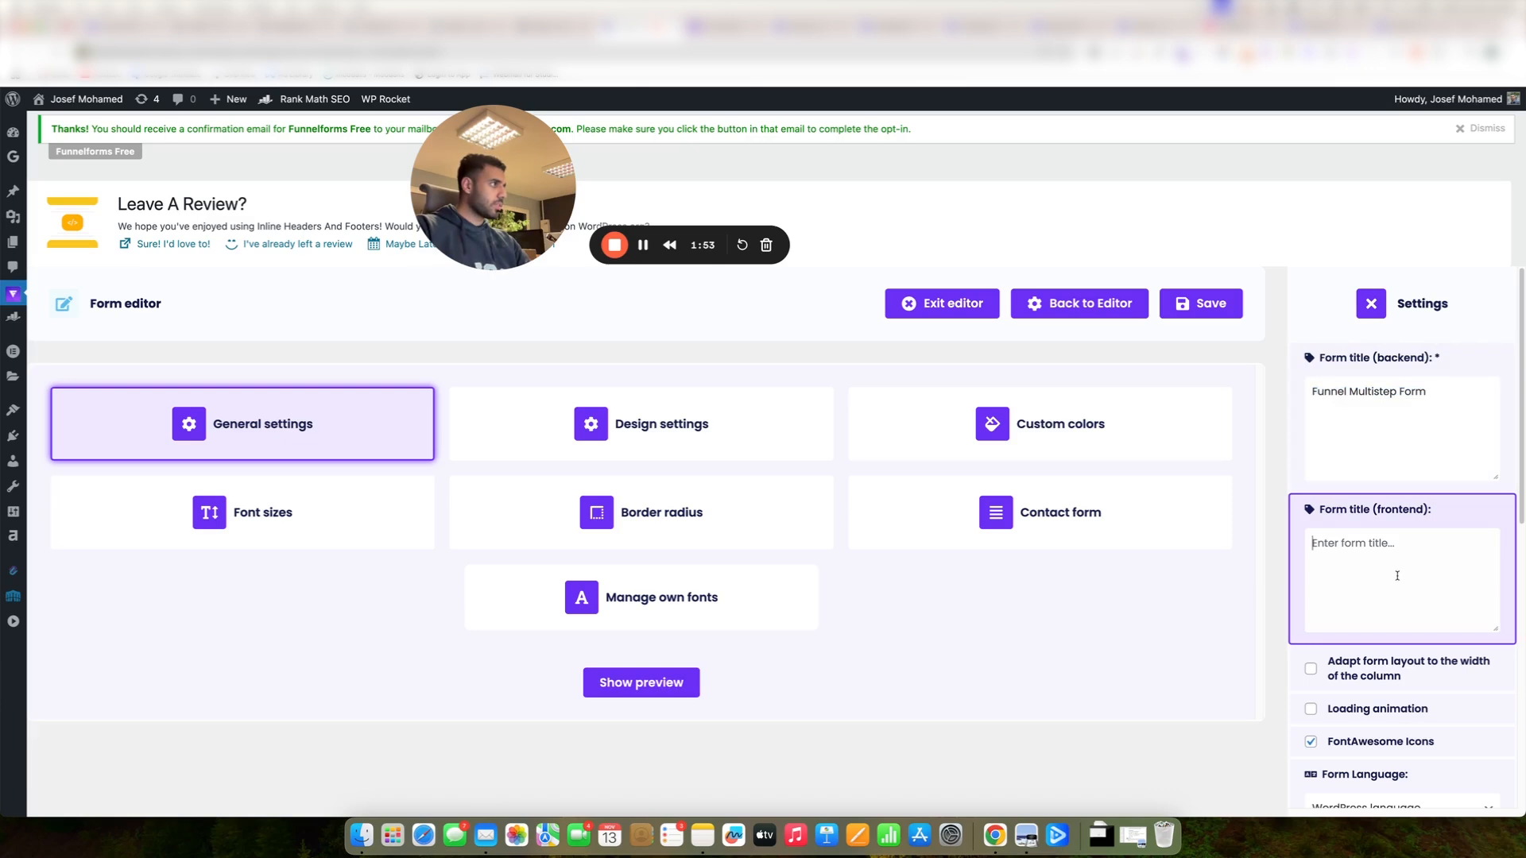
Set the form language to English.
scroll(1395, 556, "down", 8)
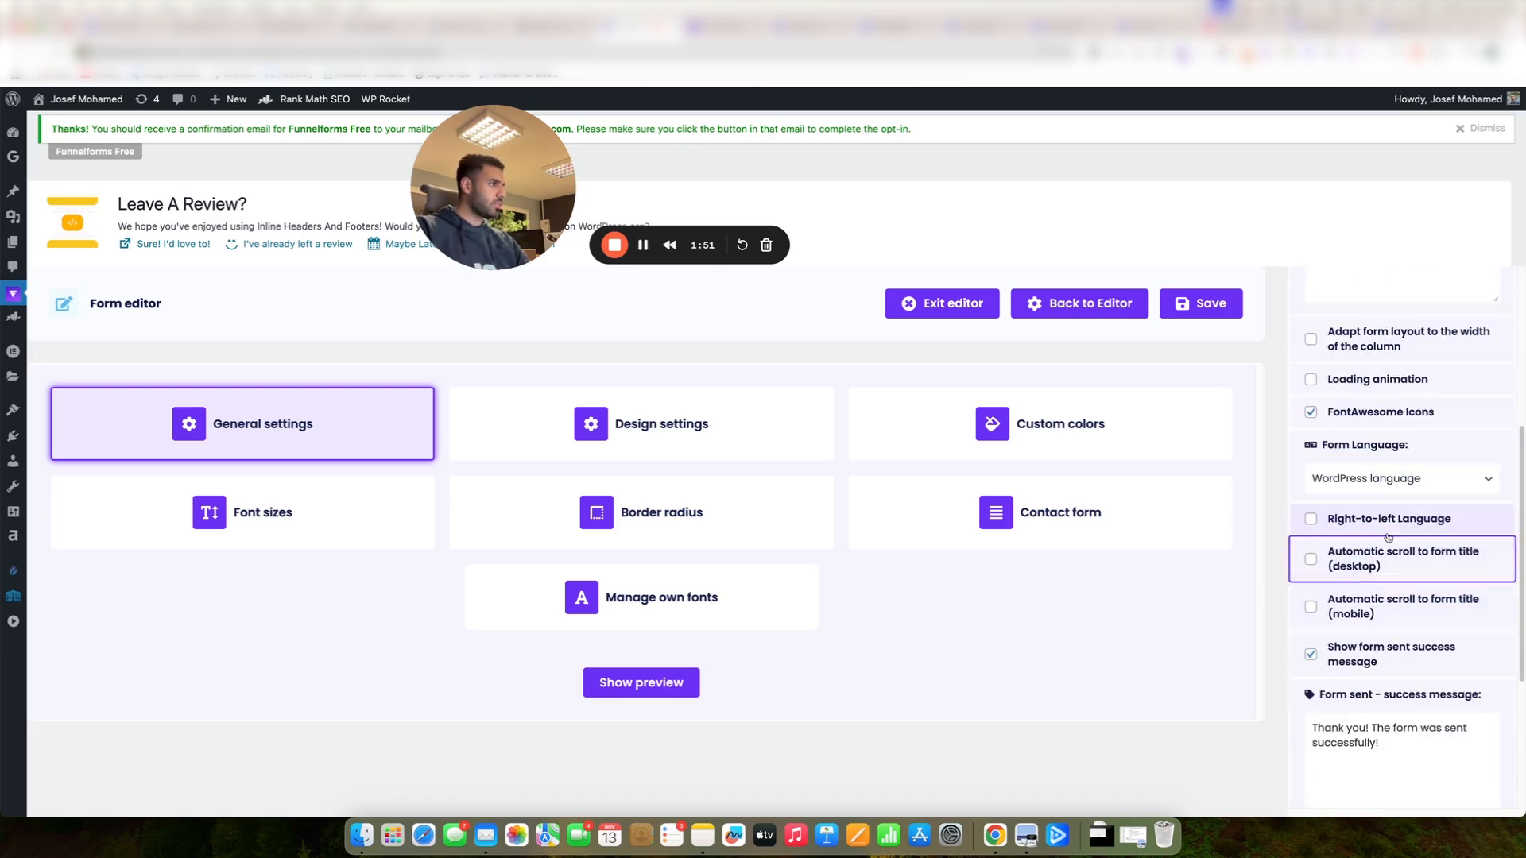
left_click(1384, 482)
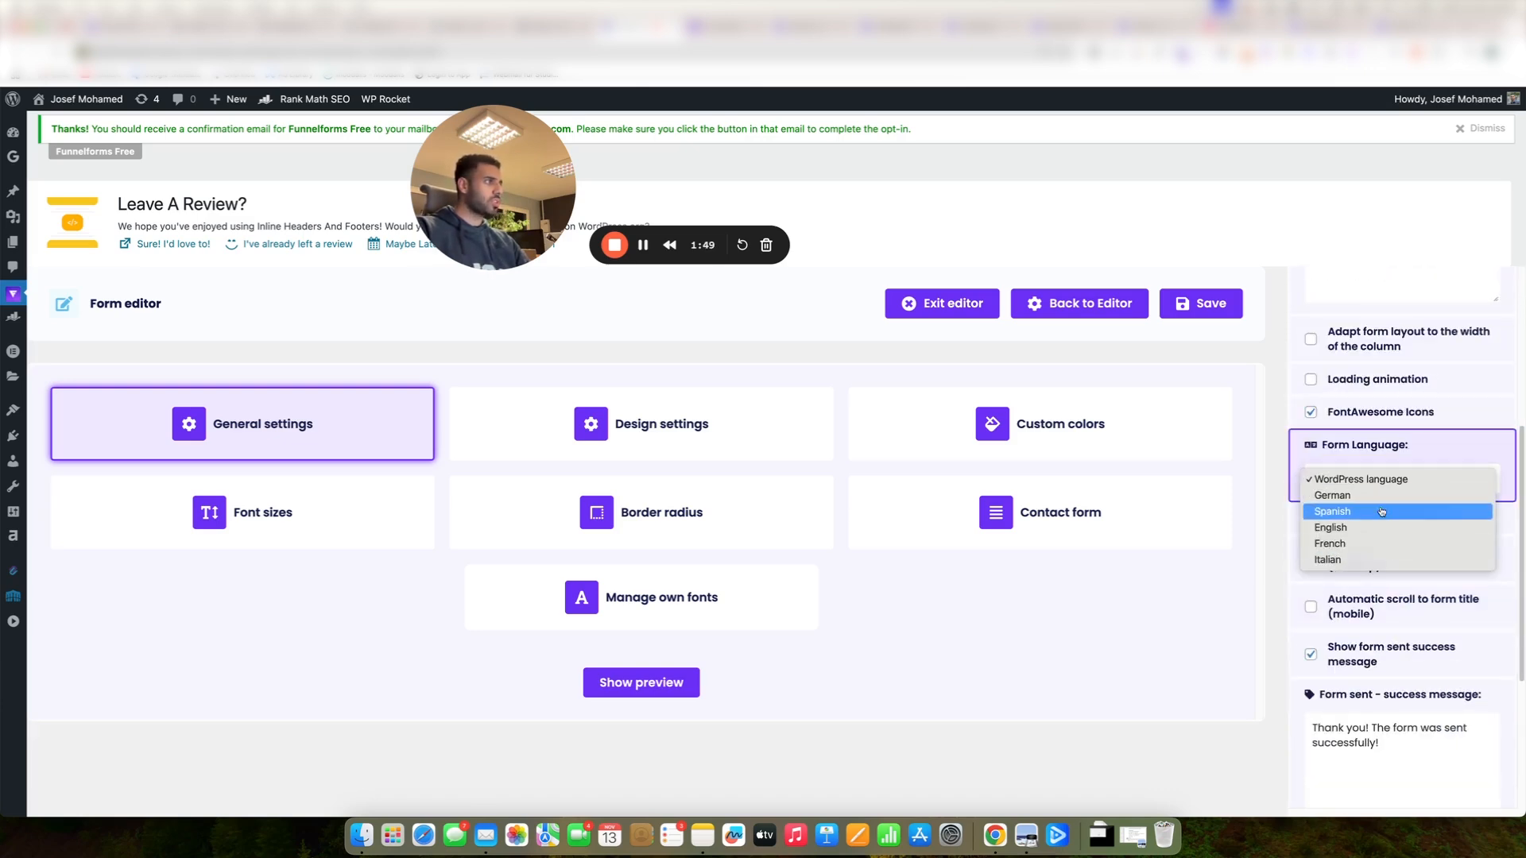
left_click(1339, 528)
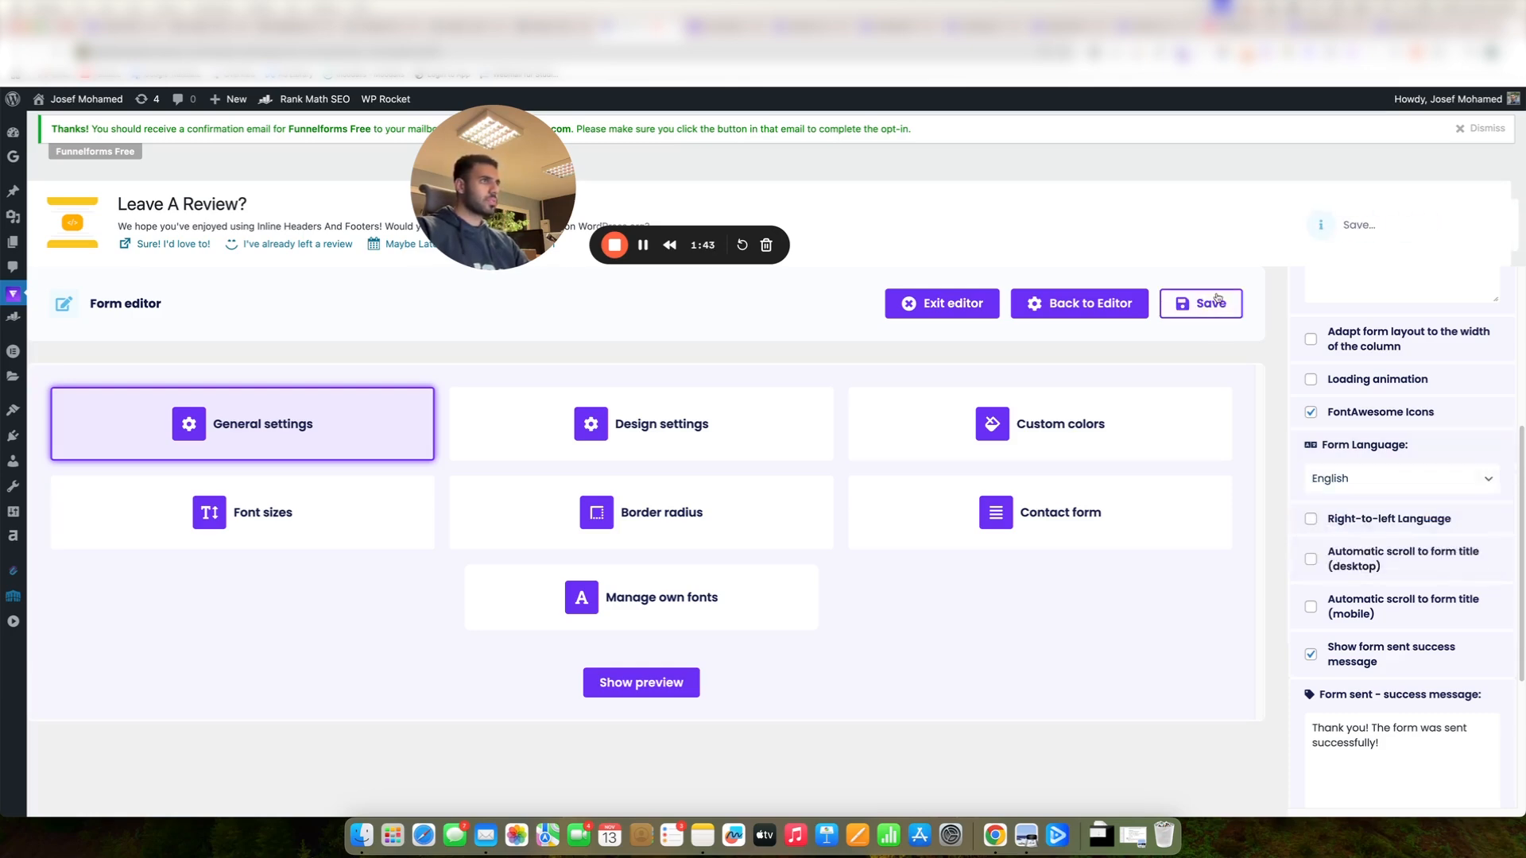
Set the form's main accent color to red, rgba(210,3,31,1), in the design settings.
left_click(716, 442)
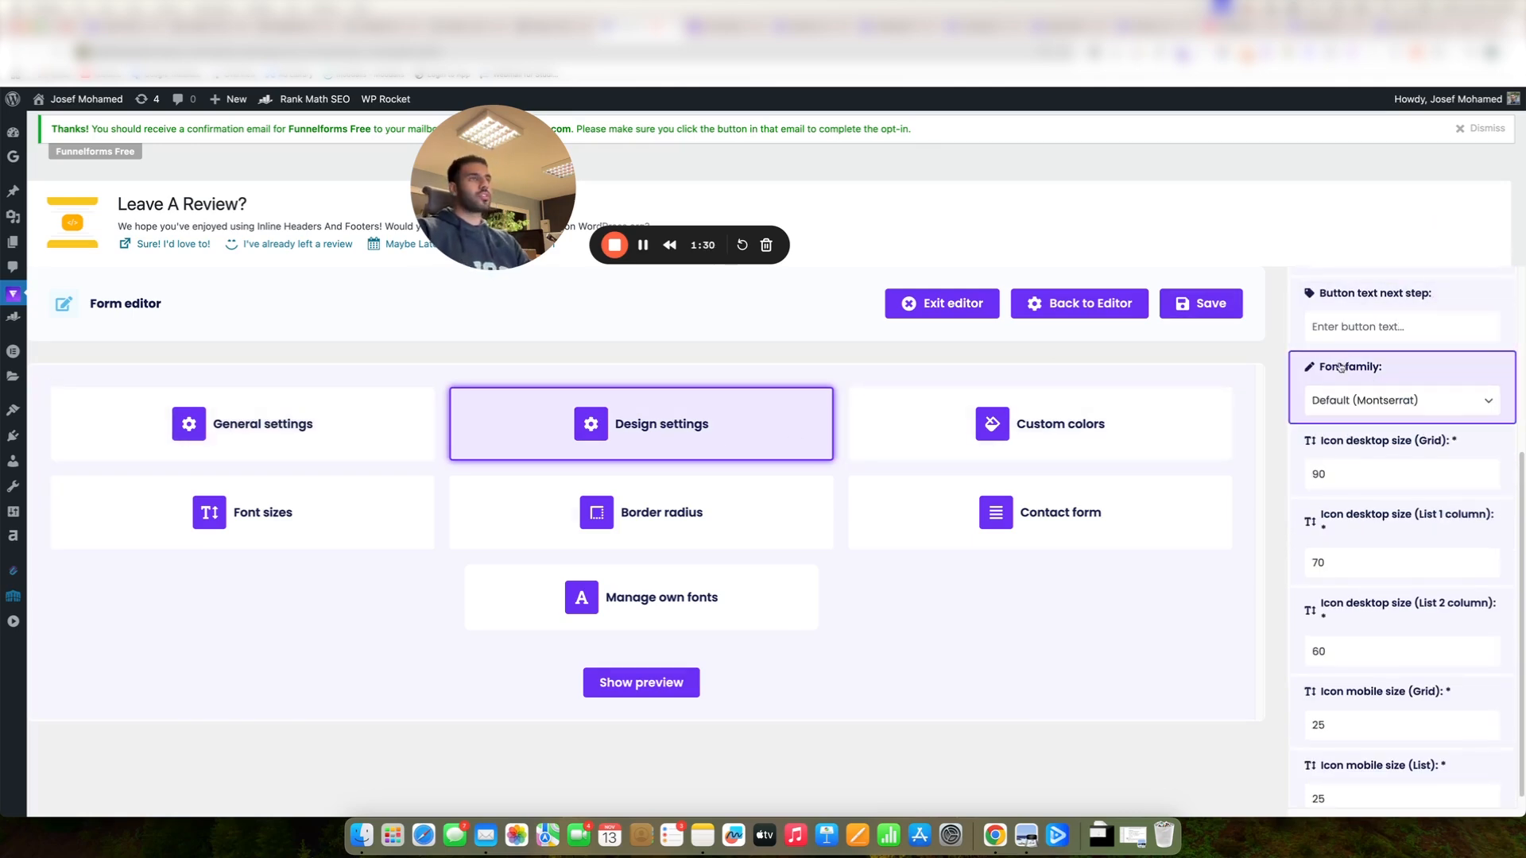
scroll(1331, 367, "up", 5)
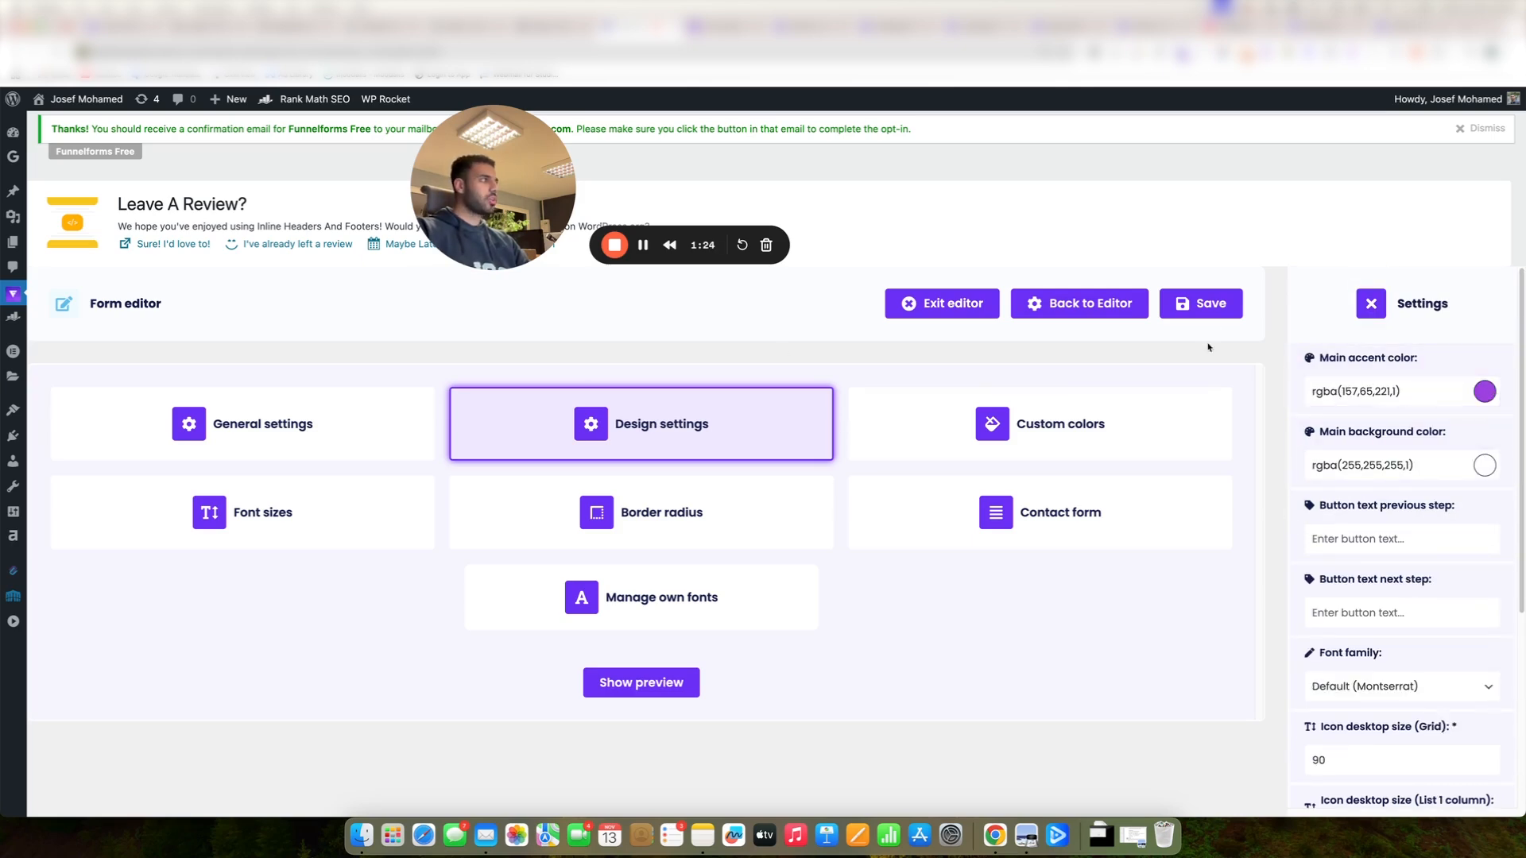
scroll(1373, 421, "down", 1)
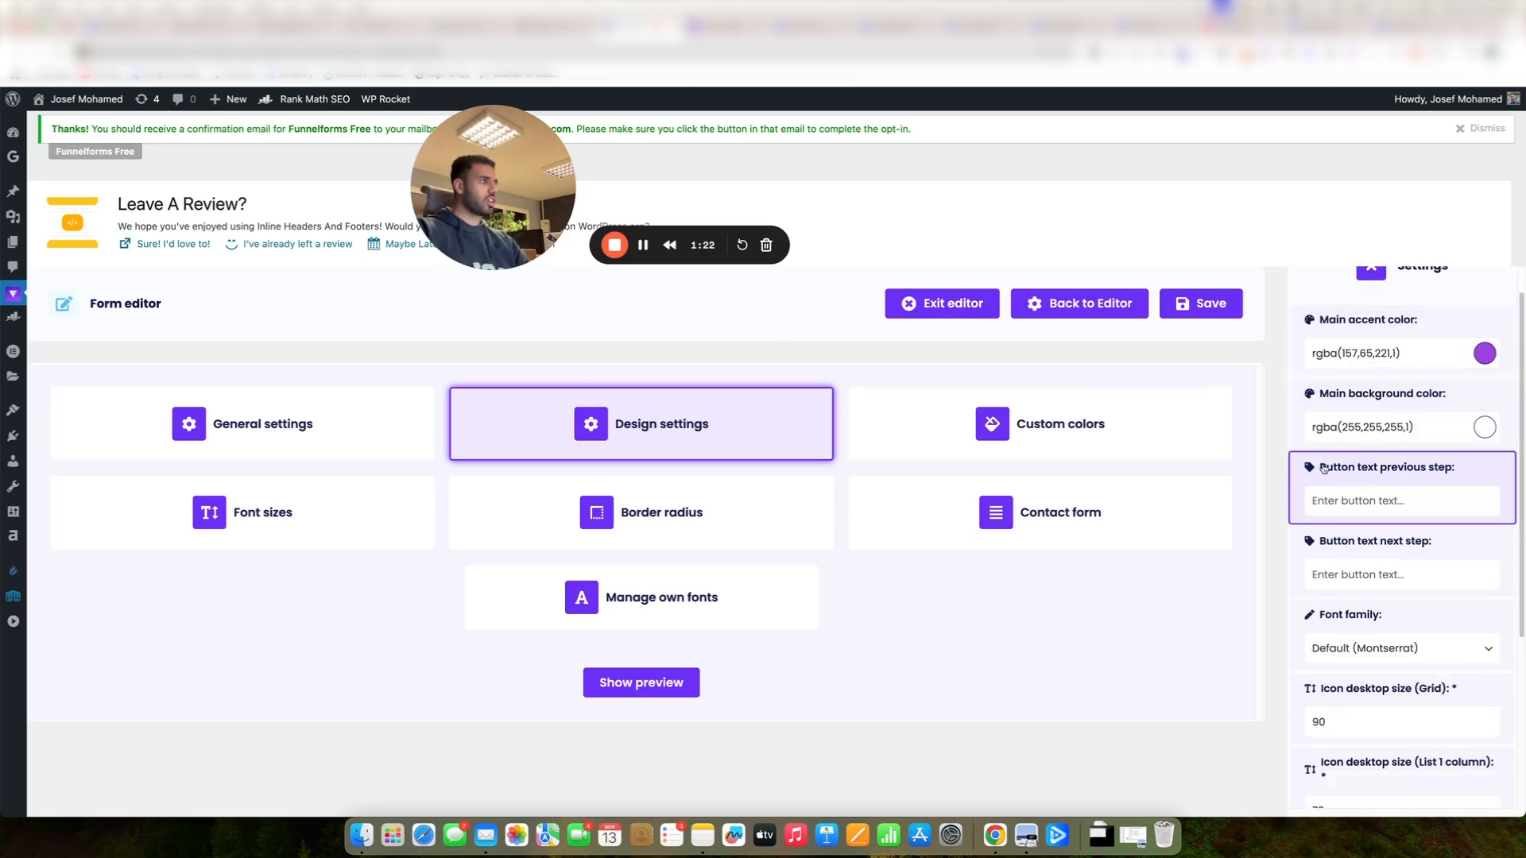
scroll(1343, 477, "down", 5)
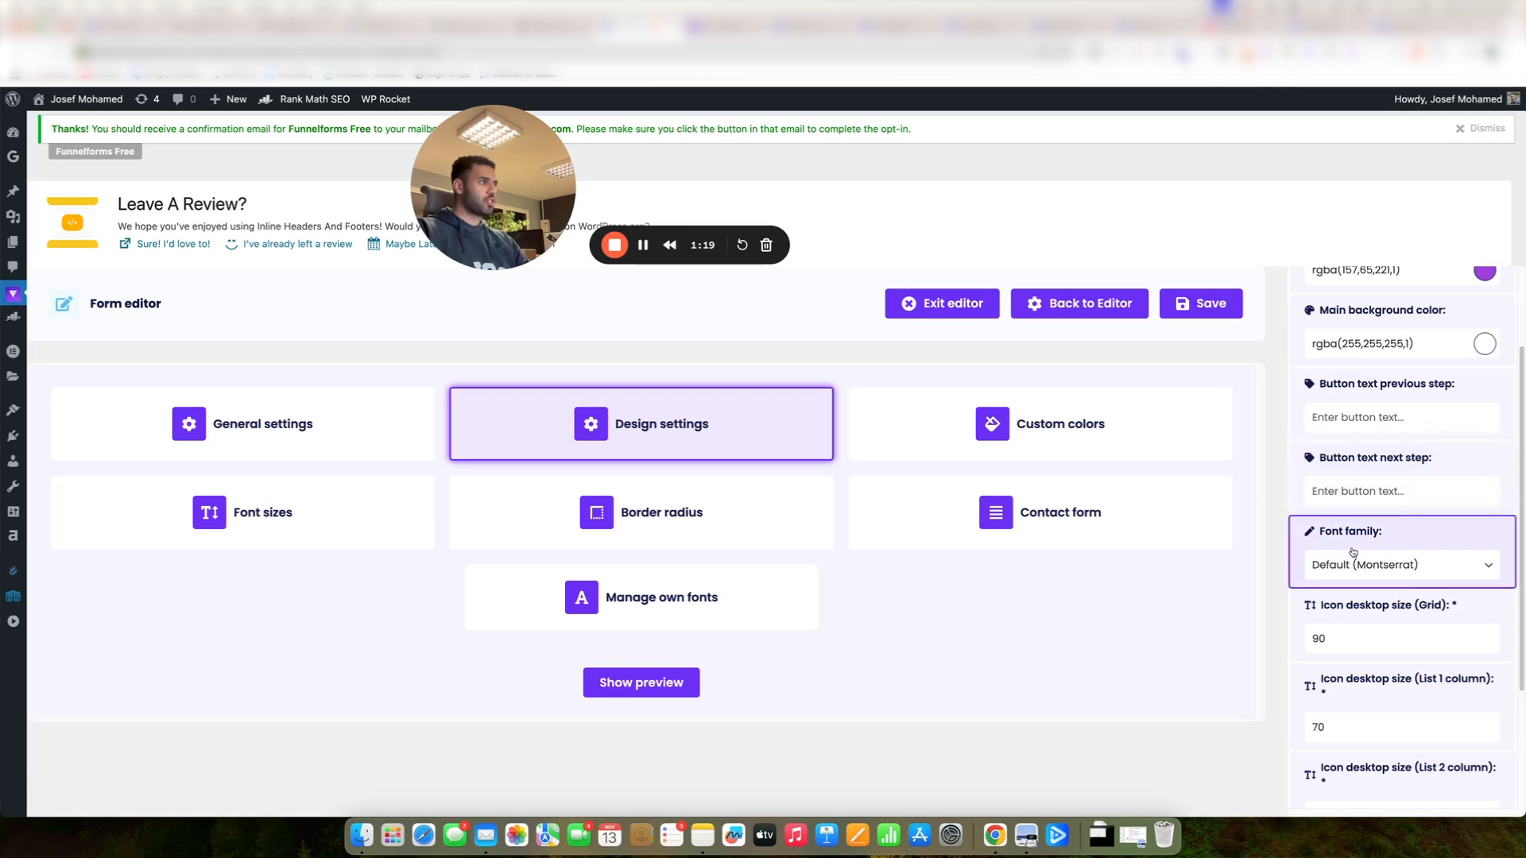
scroll(1423, 477, "up", 6)
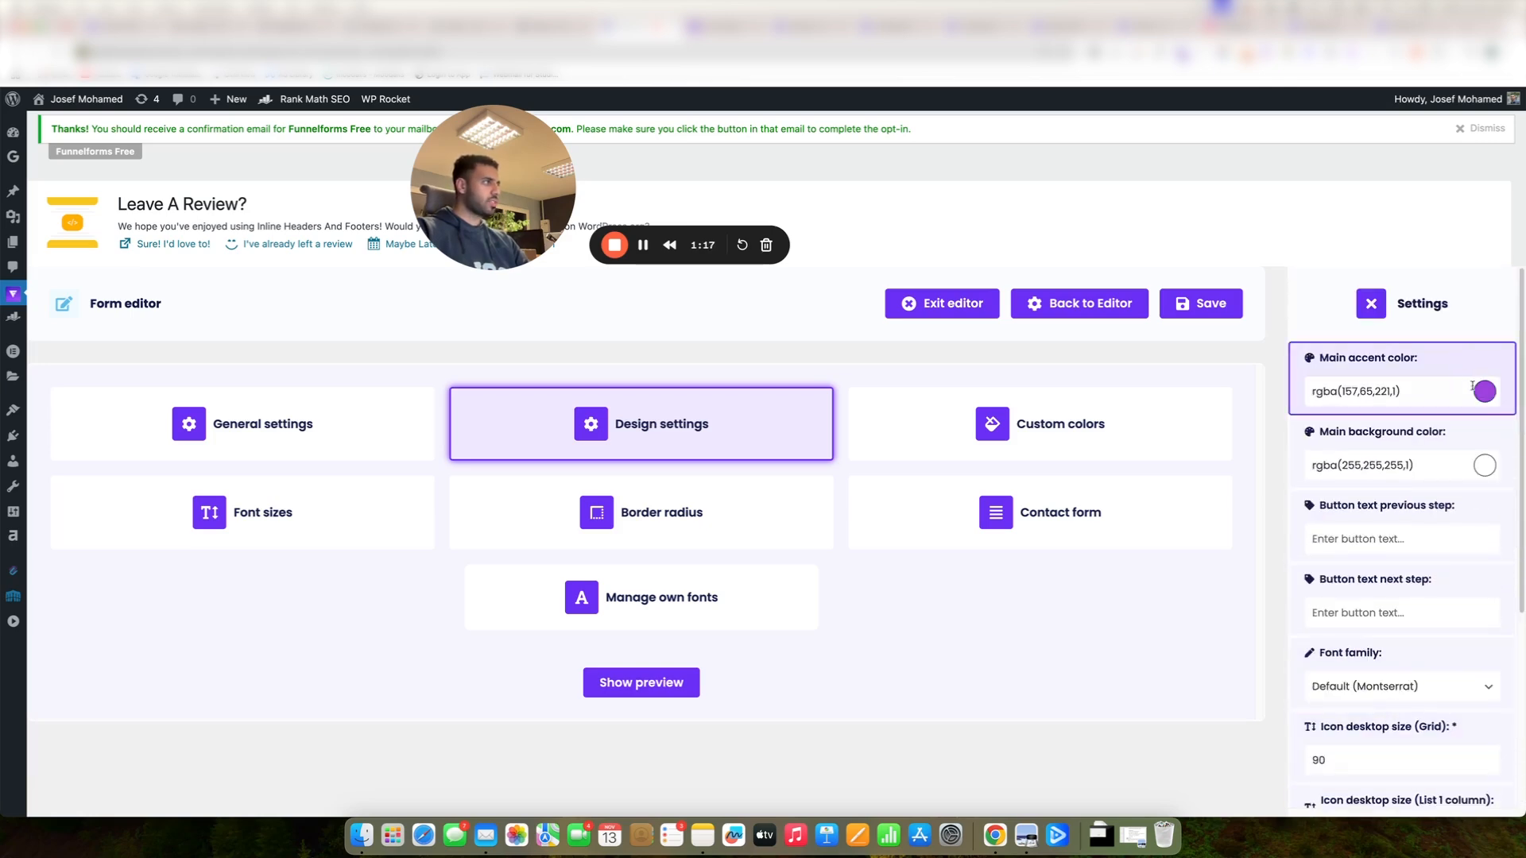
left_click(1445, 405)
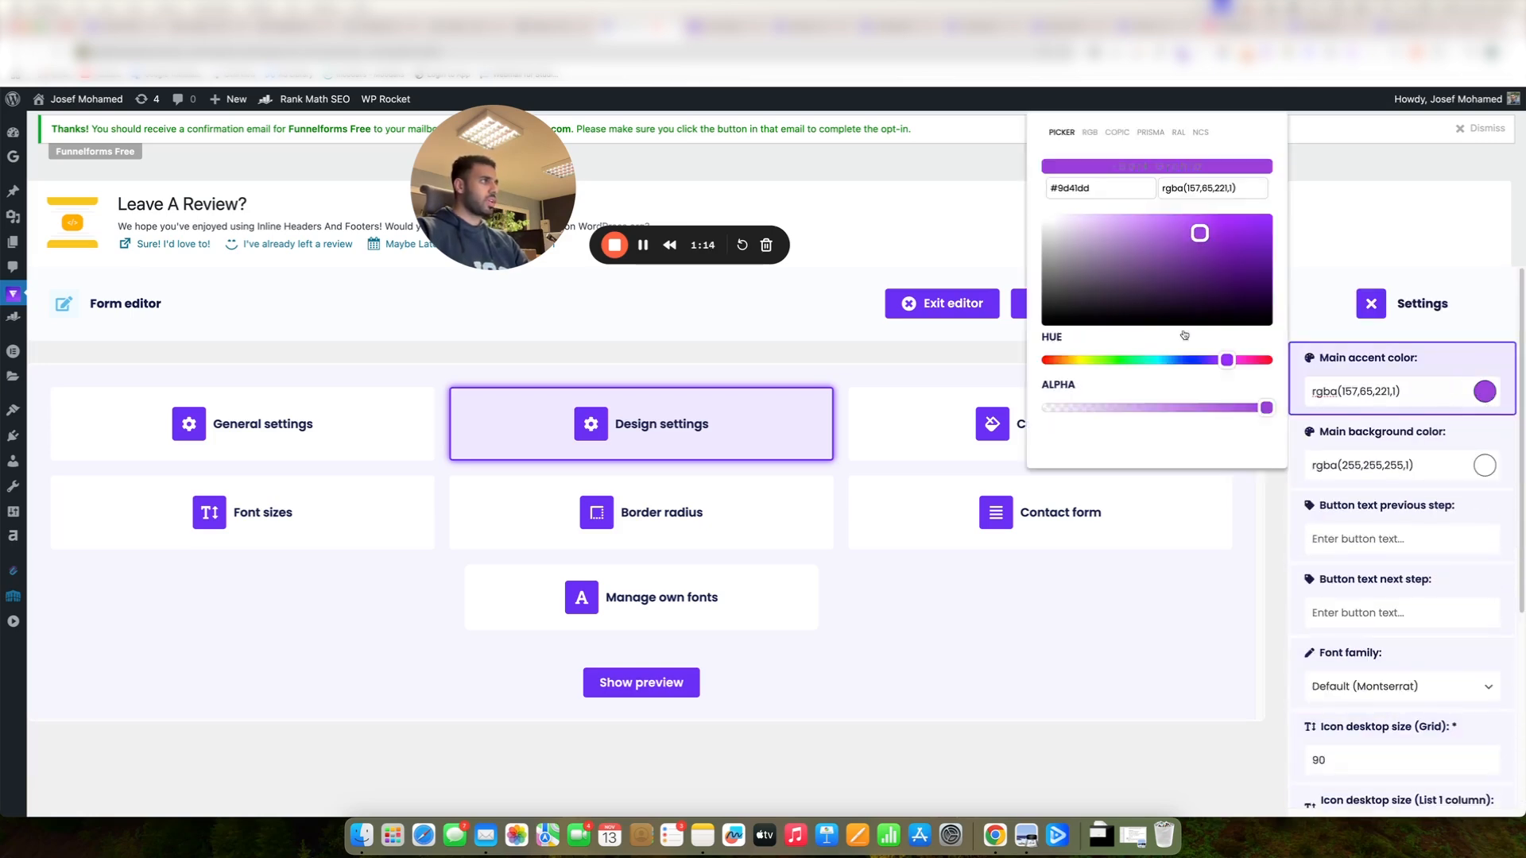
left_click_drag(1230, 361, 1266, 360)
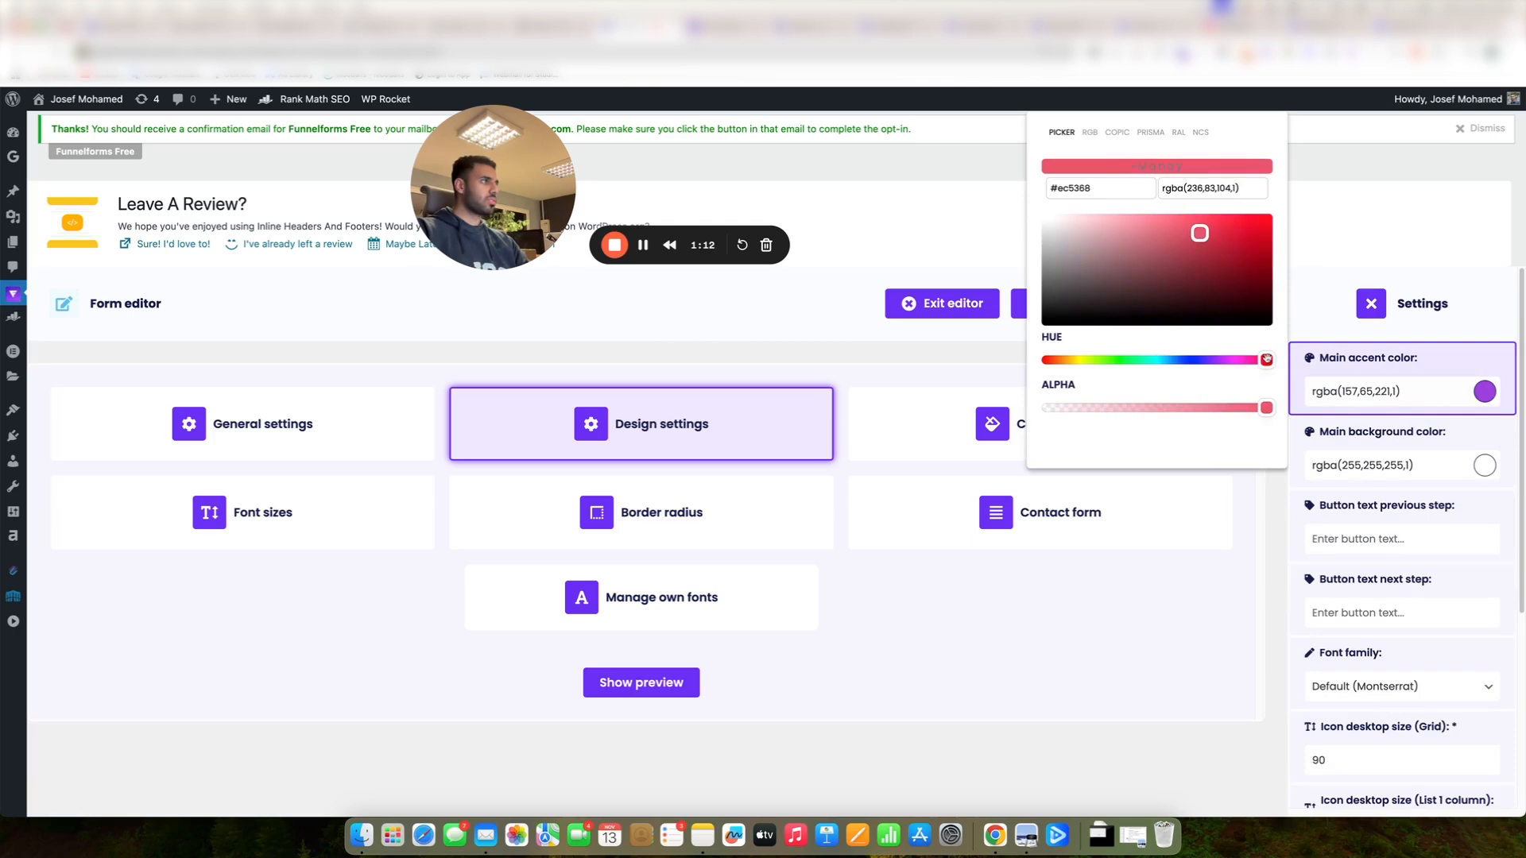
left_click_drag(1249, 251, 1264, 236)
left_click(1329, 433)
Set the previous-step button text to "Back" and the next-step button text to "Nexz", and save the form.
scroll(1339, 457, "down", 2)
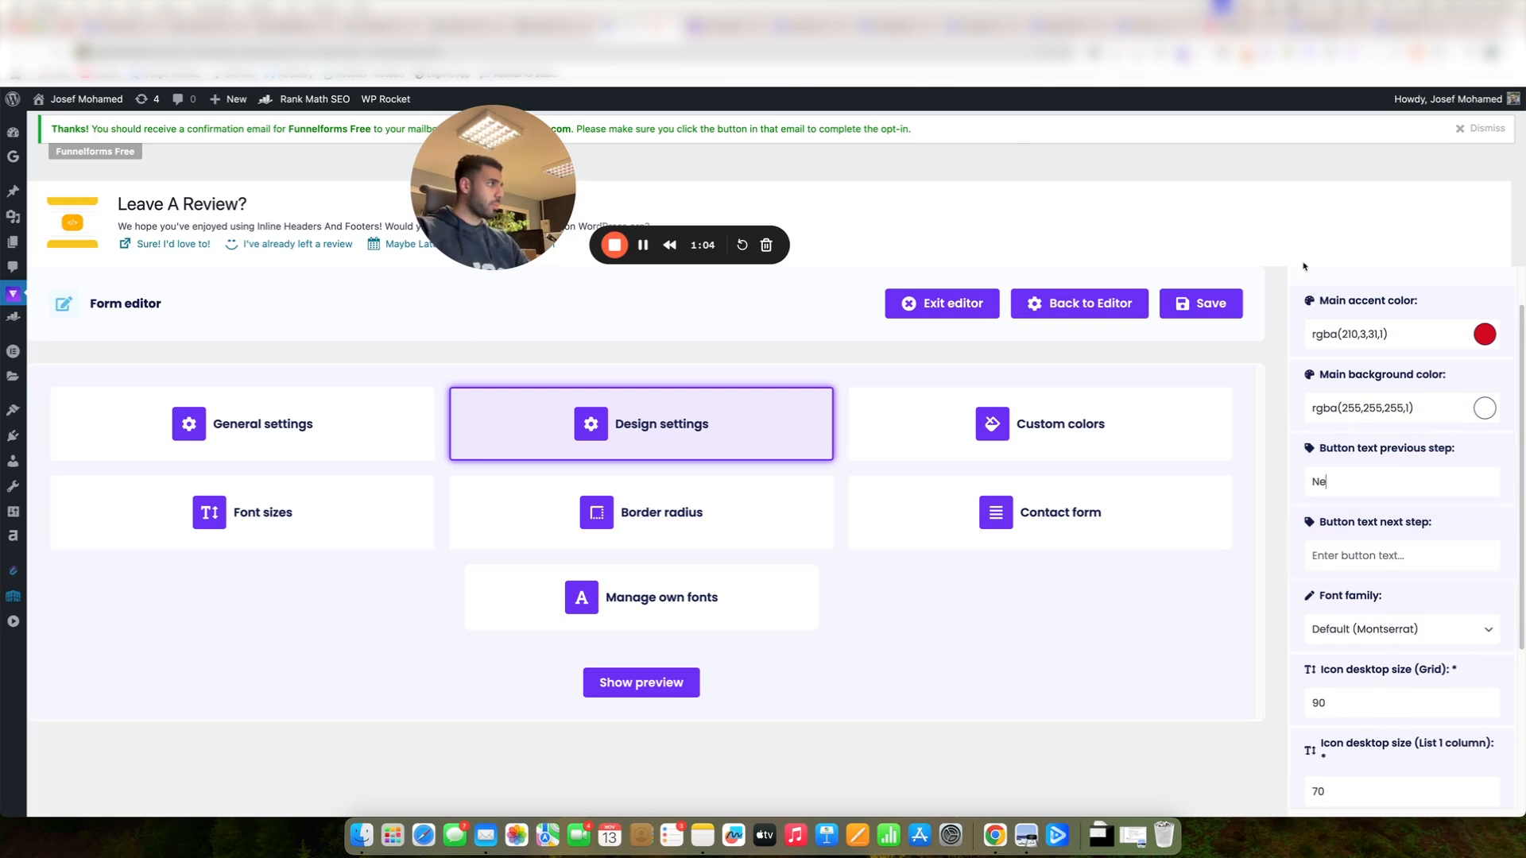
left_click(1430, 462)
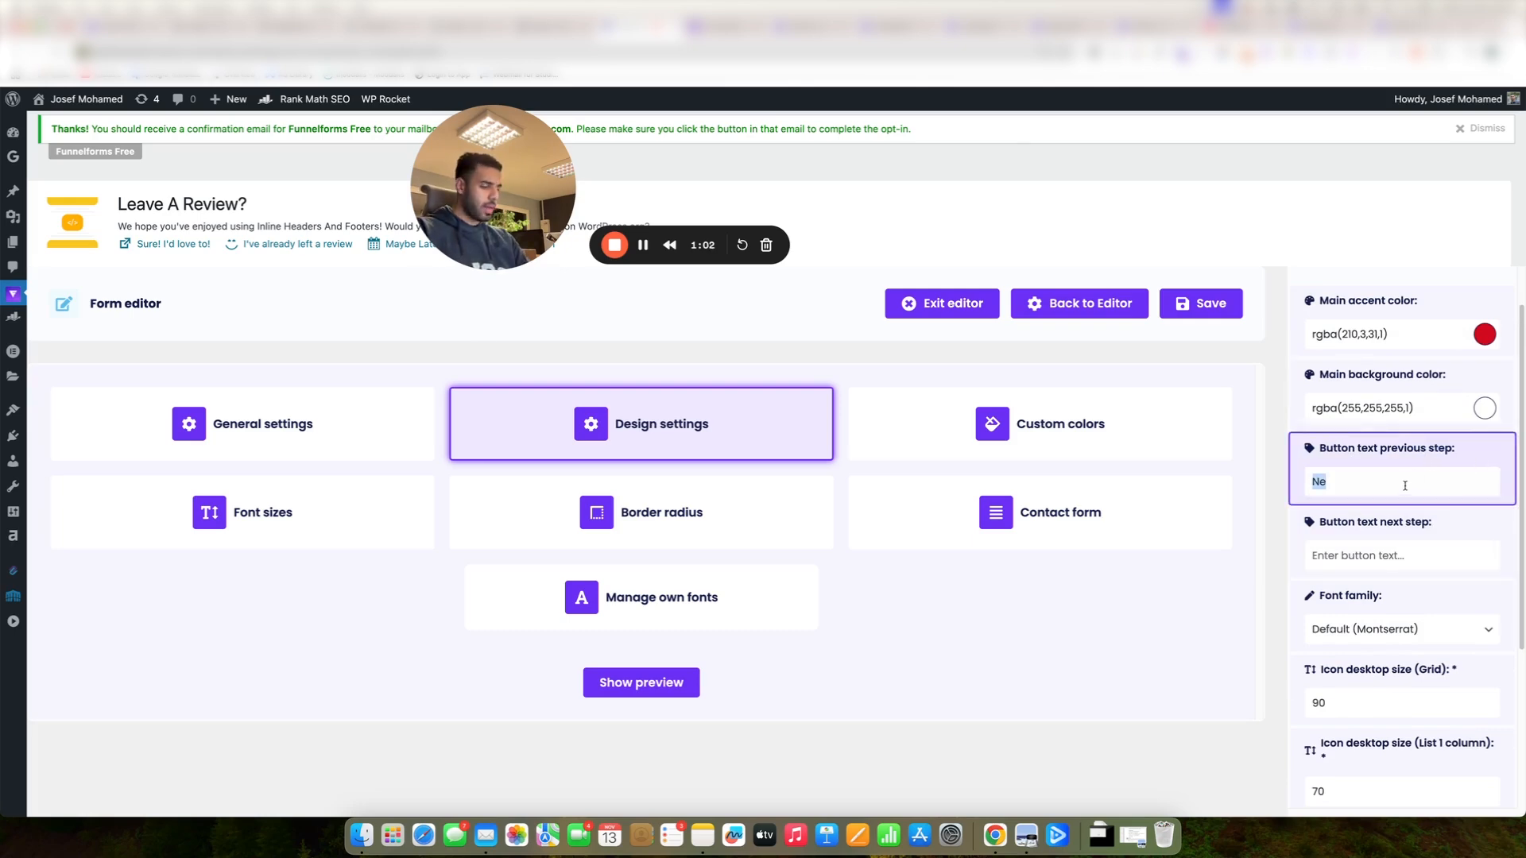
type("Back")
left_click(1428, 550)
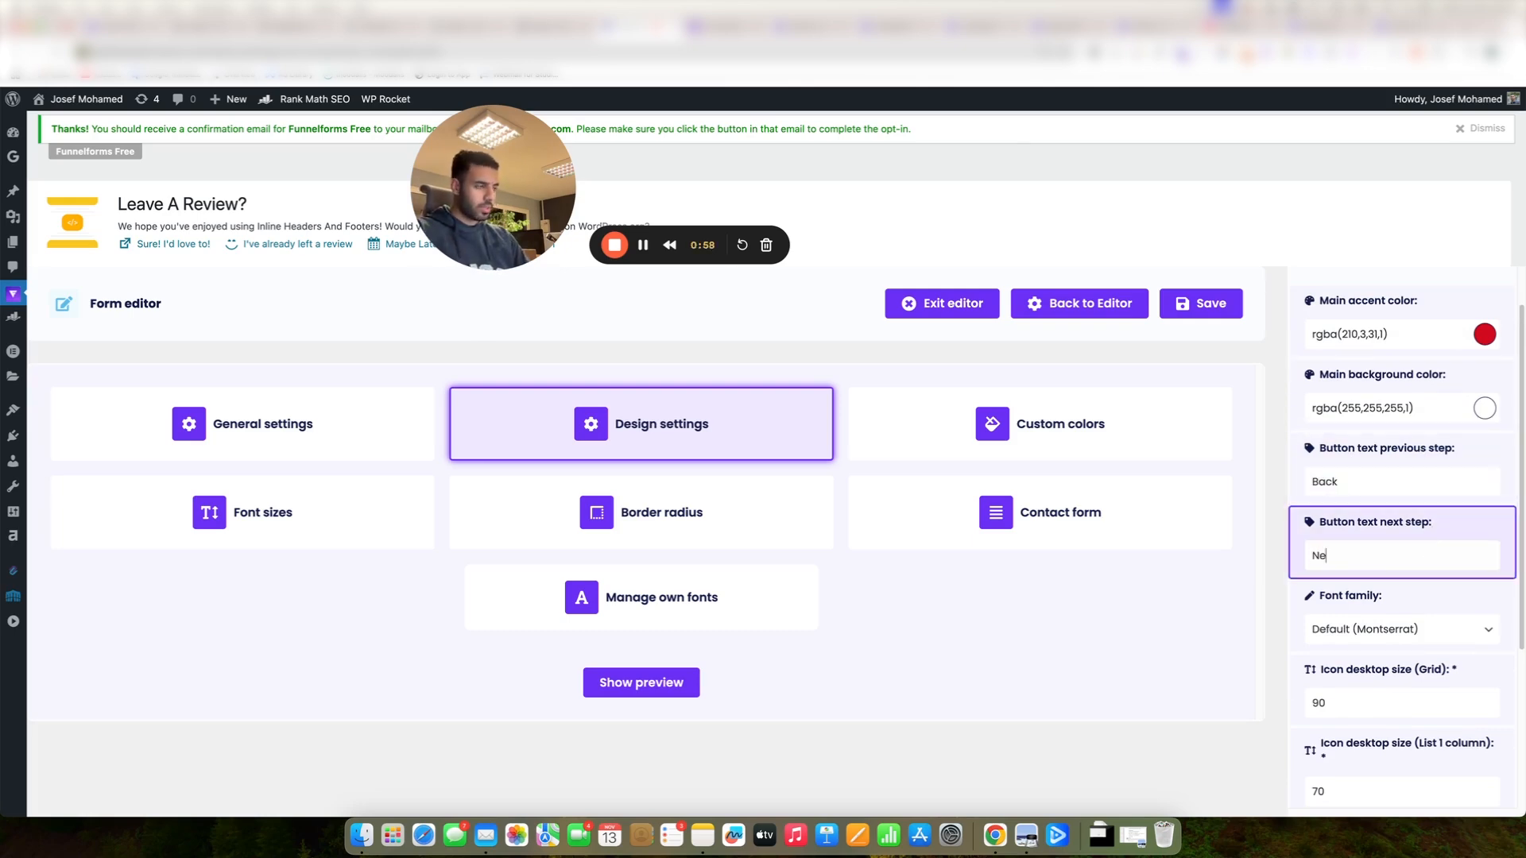
left_click(1200, 303)
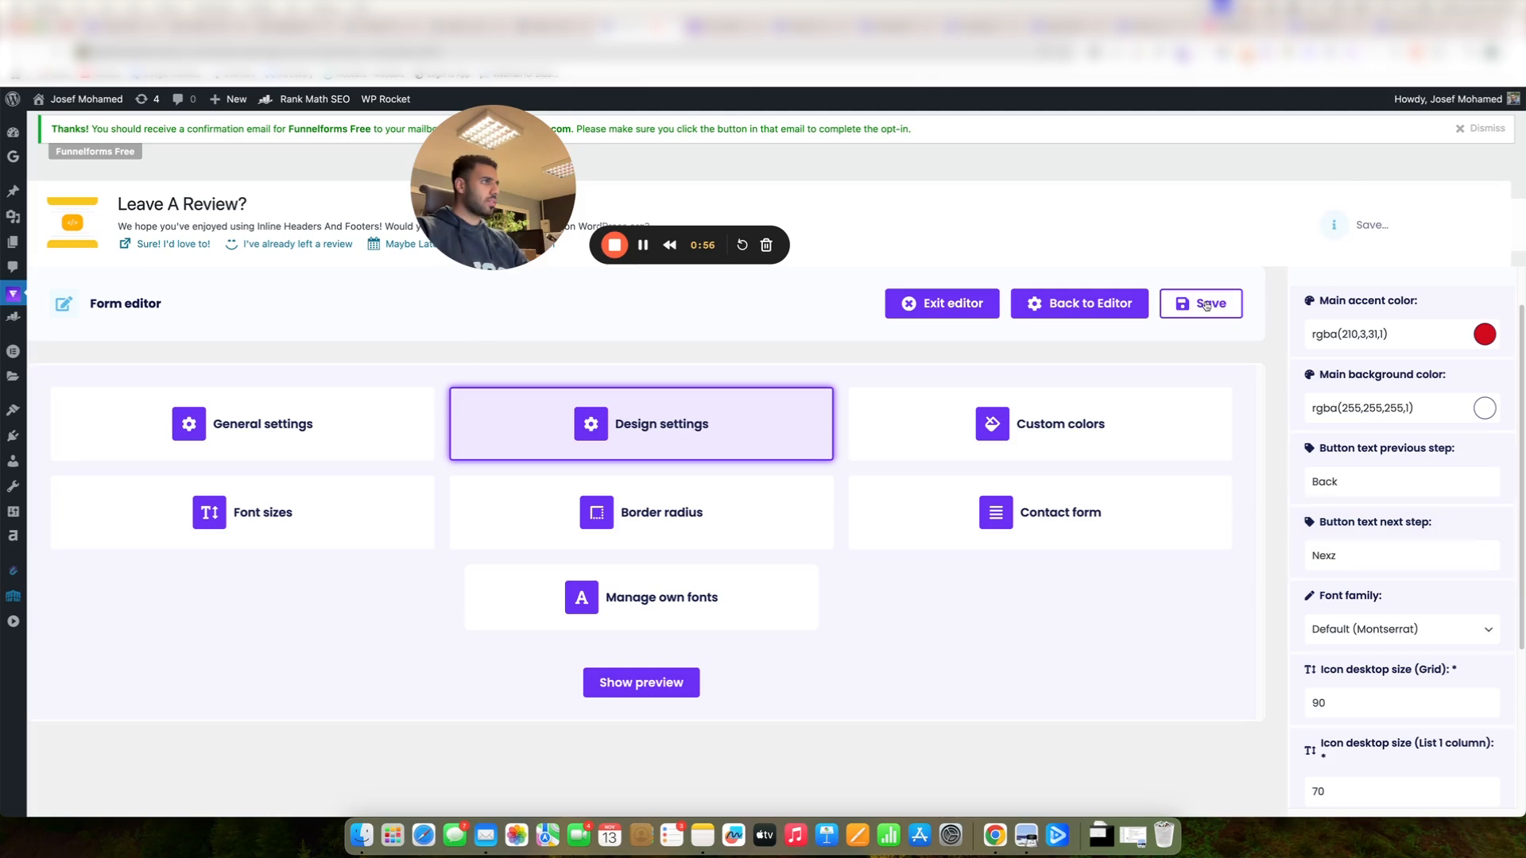
Examine the form's custom colors, font sizes, border radius and own fonts settings.
left_click(1040, 424)
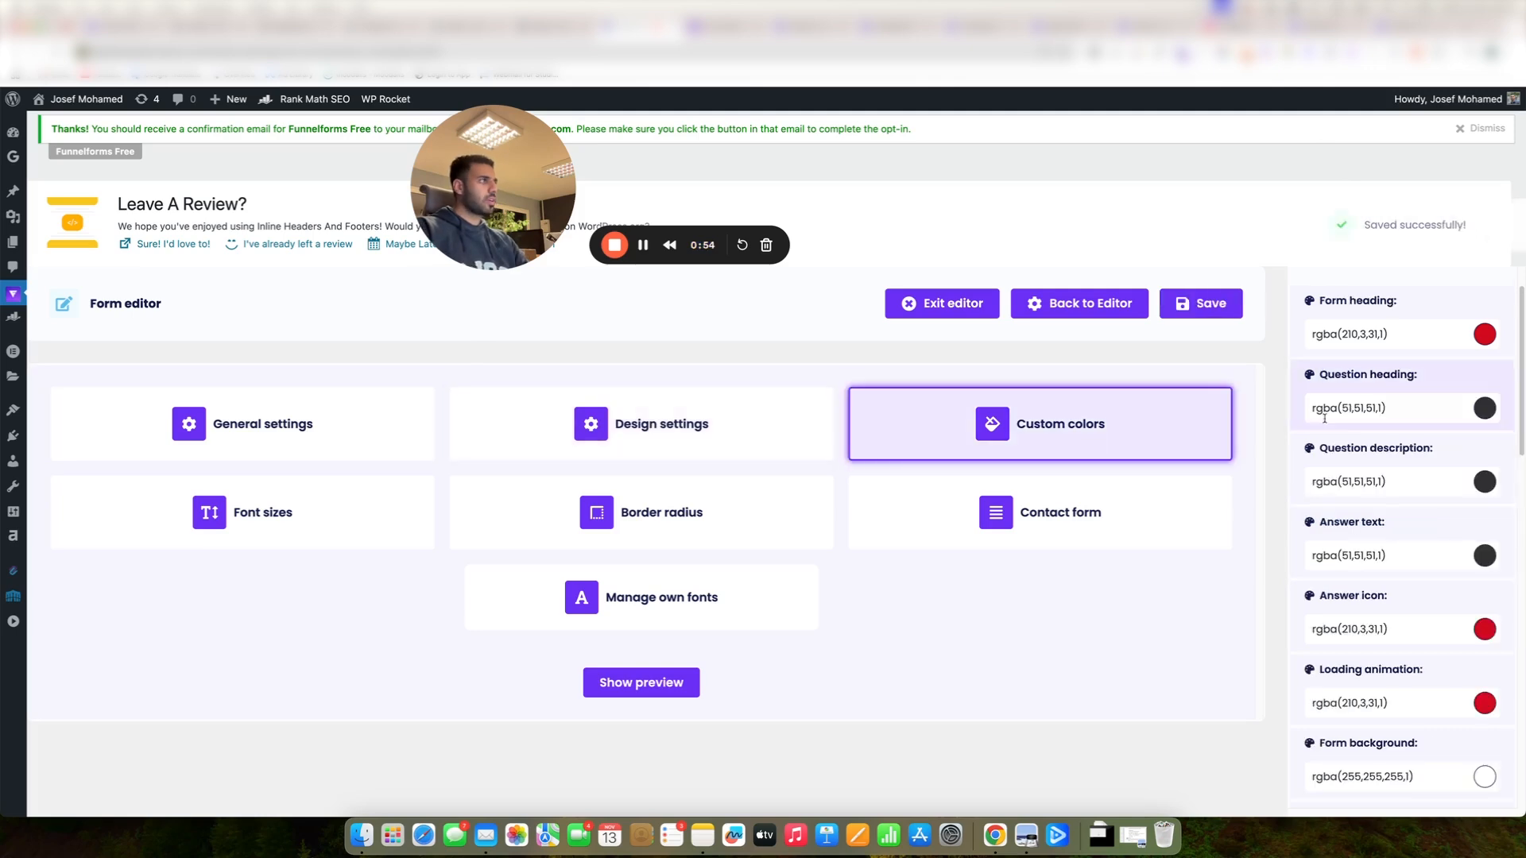
scroll(1406, 476, "down", 3)
scroll(1407, 476, "up", 3)
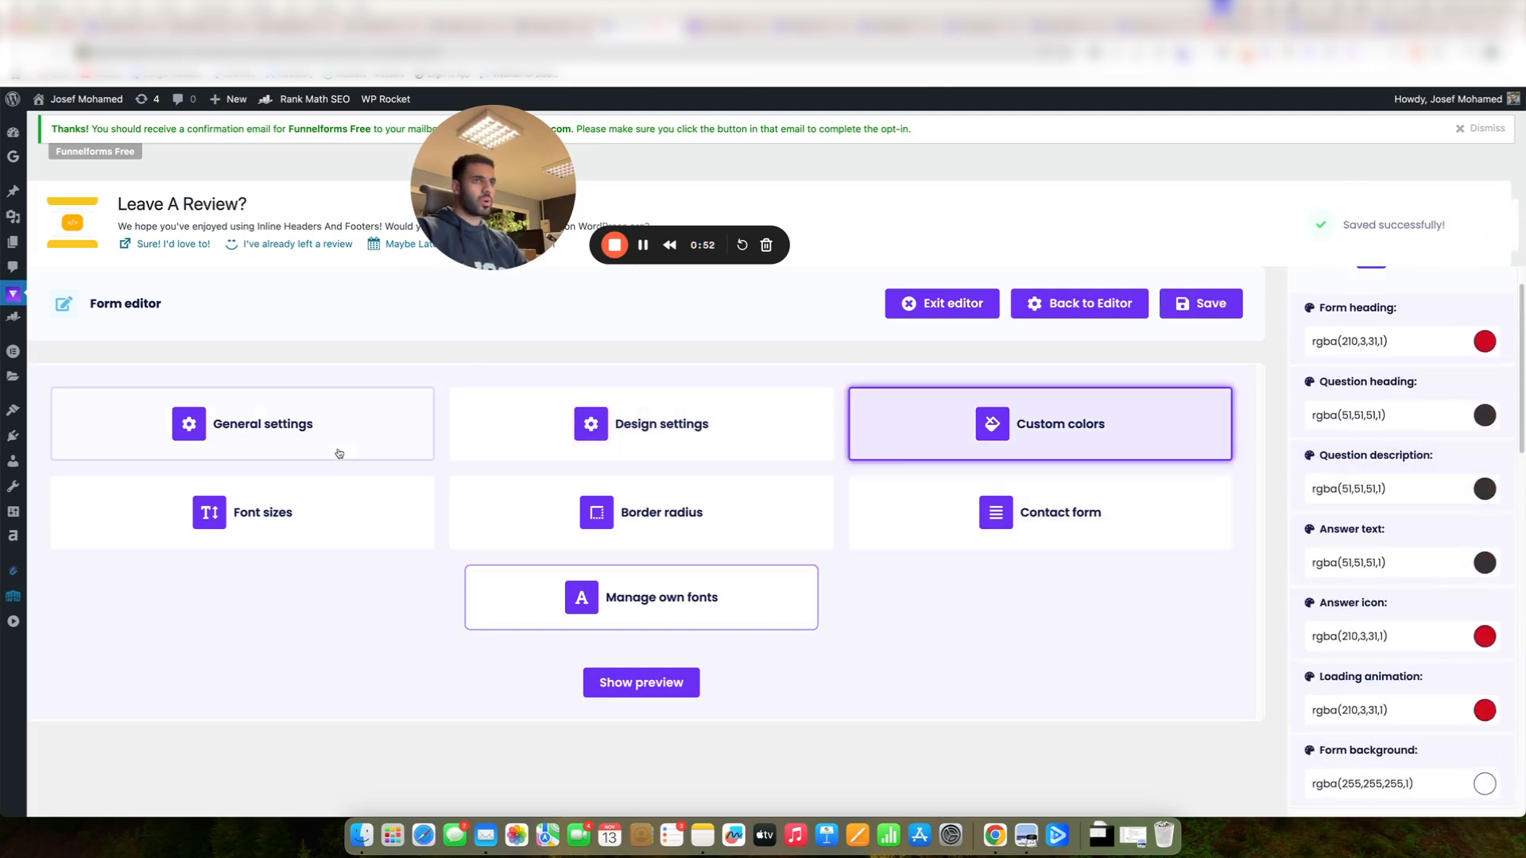
left_click(373, 520)
left_click(524, 527)
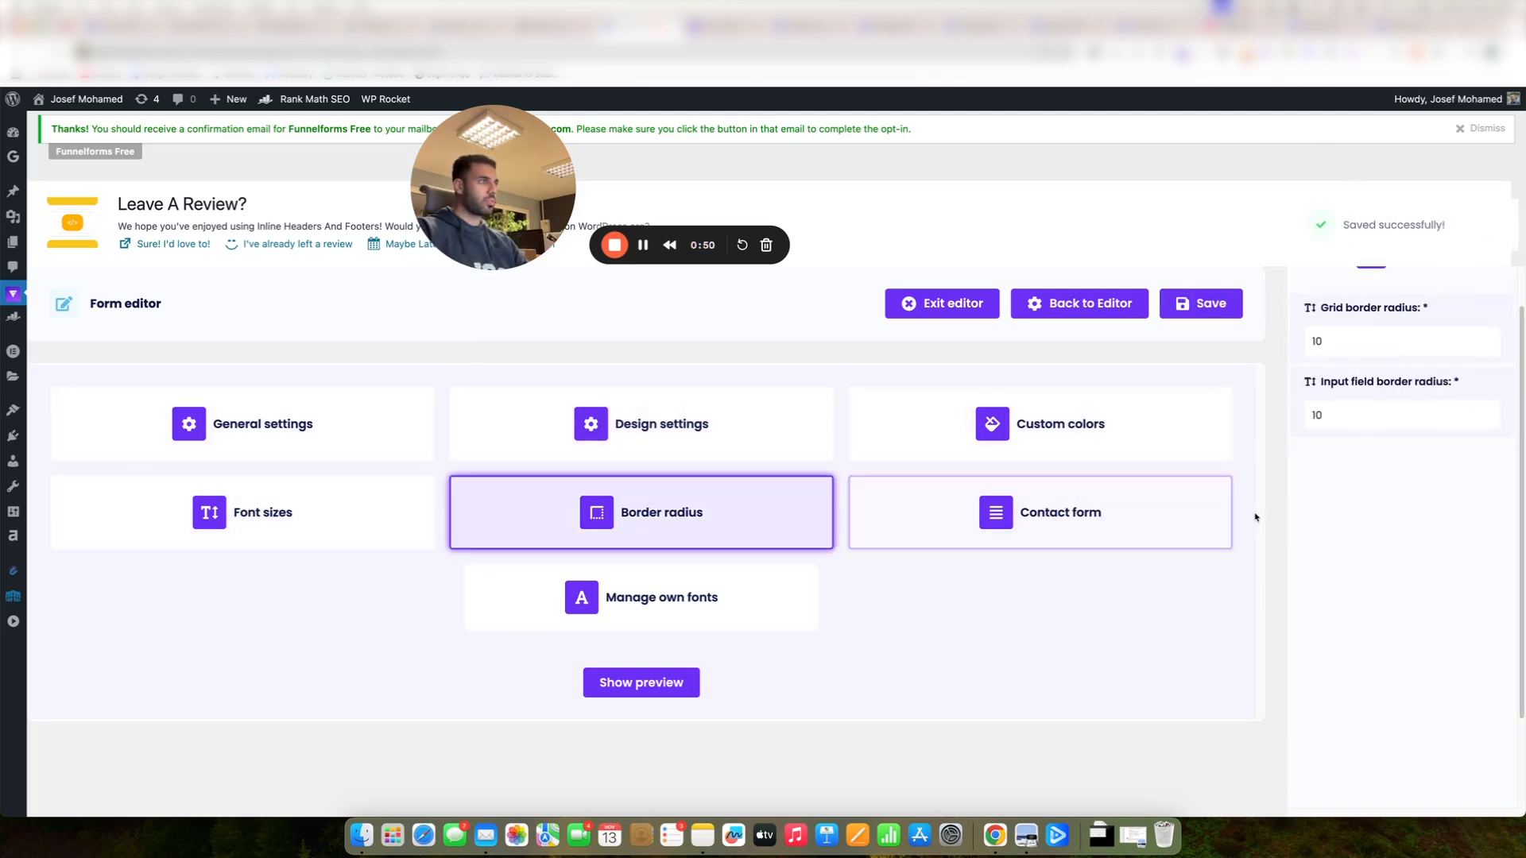
double_click(1313, 343)
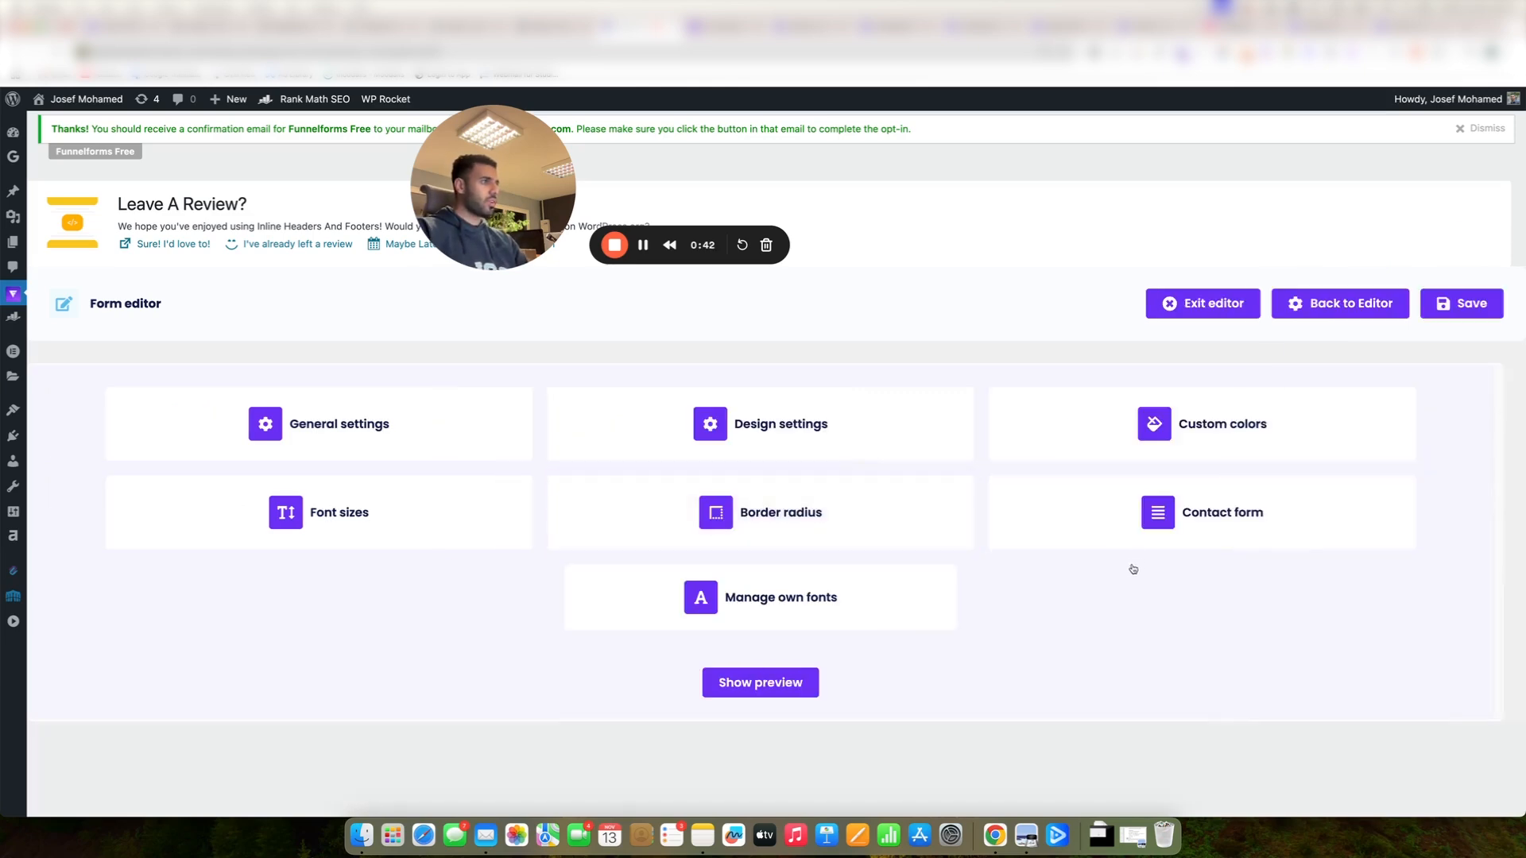
left_click(1165, 493)
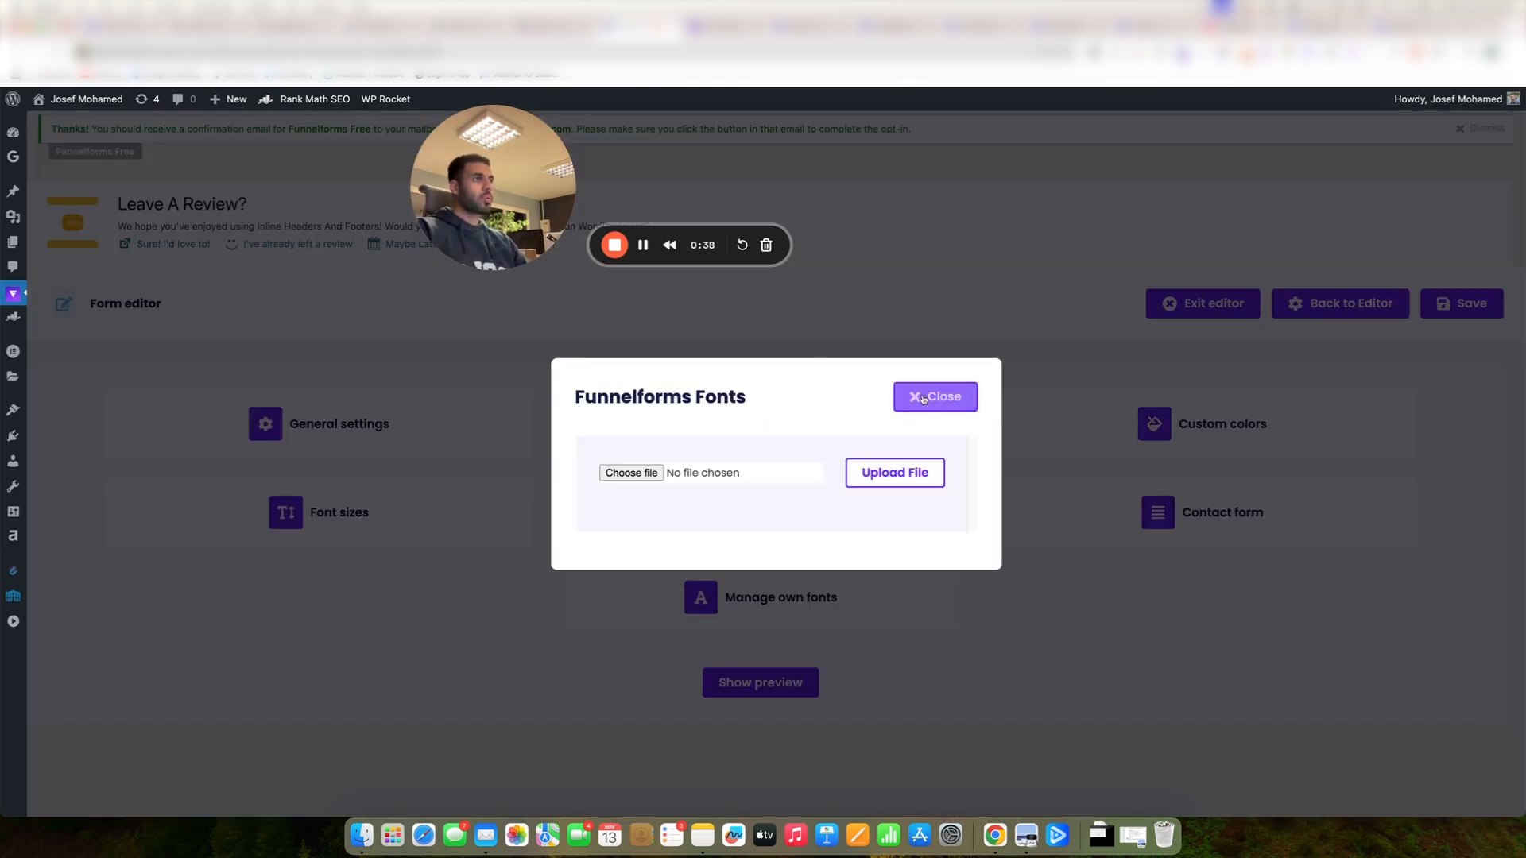
left_click(927, 398)
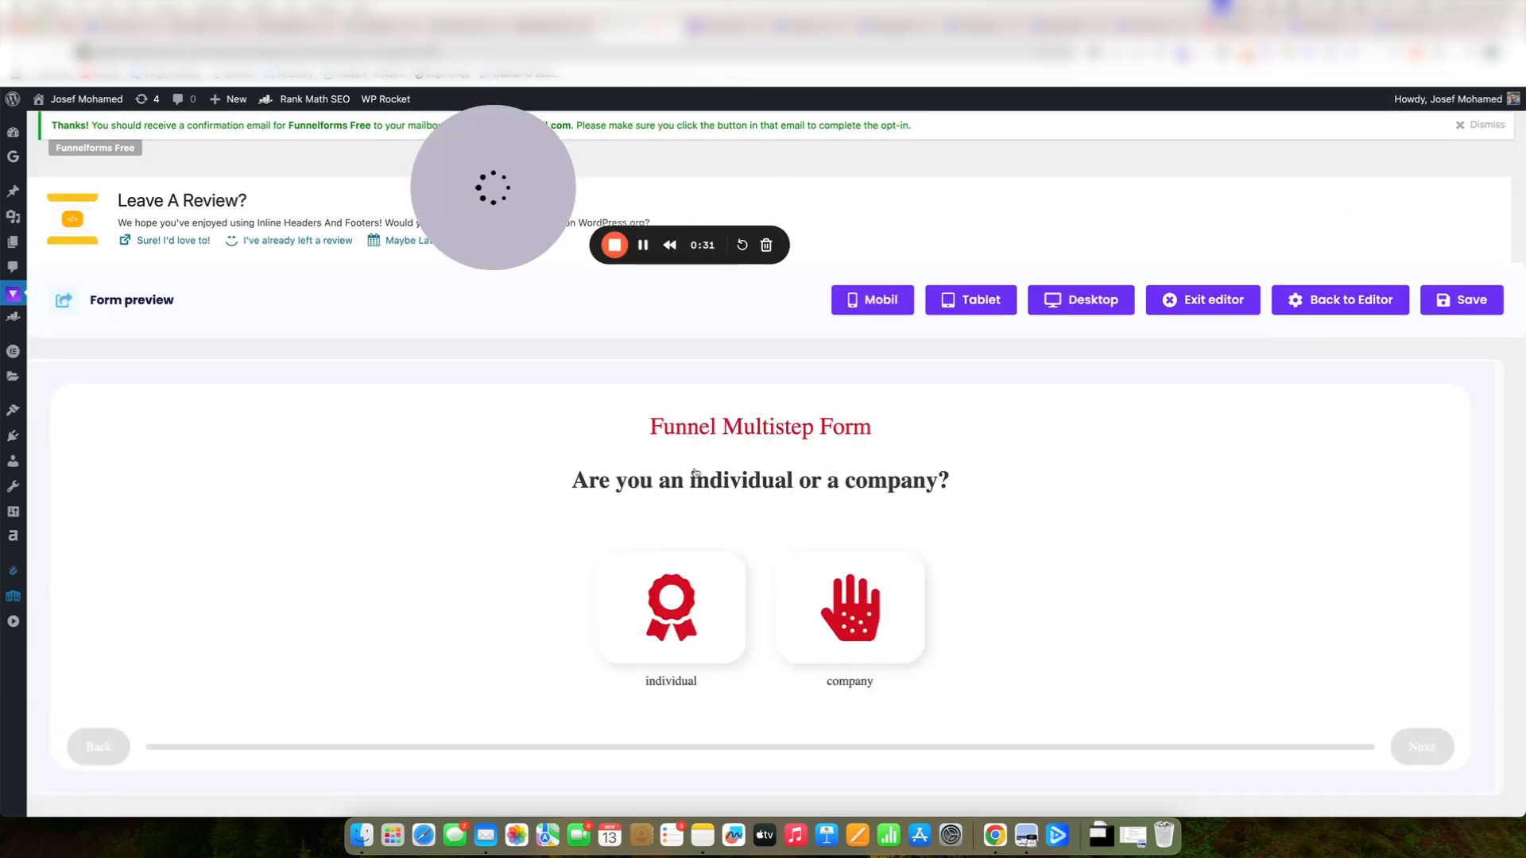
In the form preview, answer "individual", choose the SEO, Webdesign and Website audit services, and continue to the budget question.
left_click(725, 599)
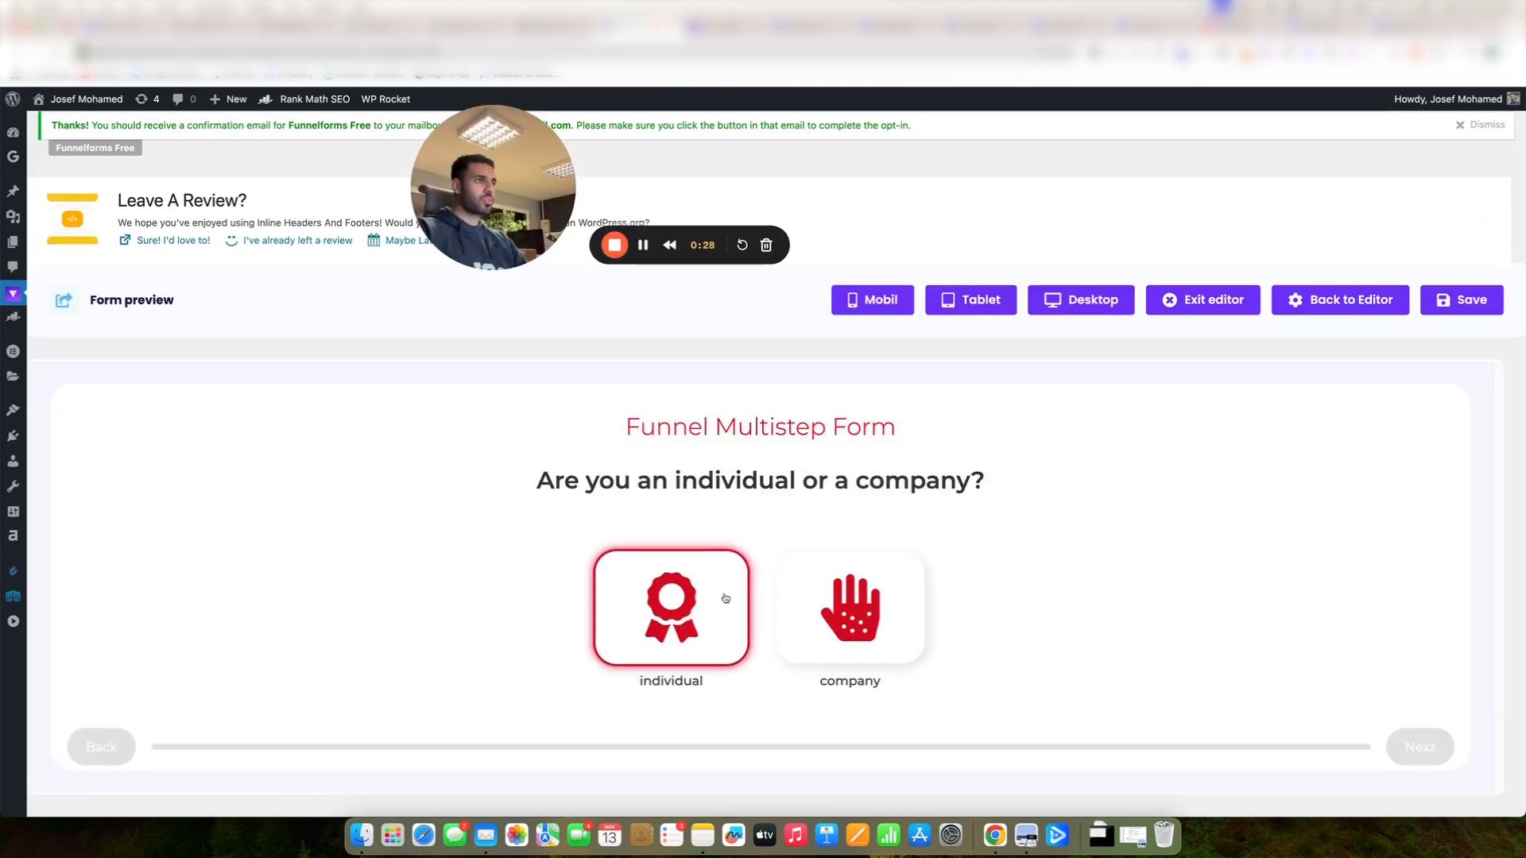
left_click(784, 615)
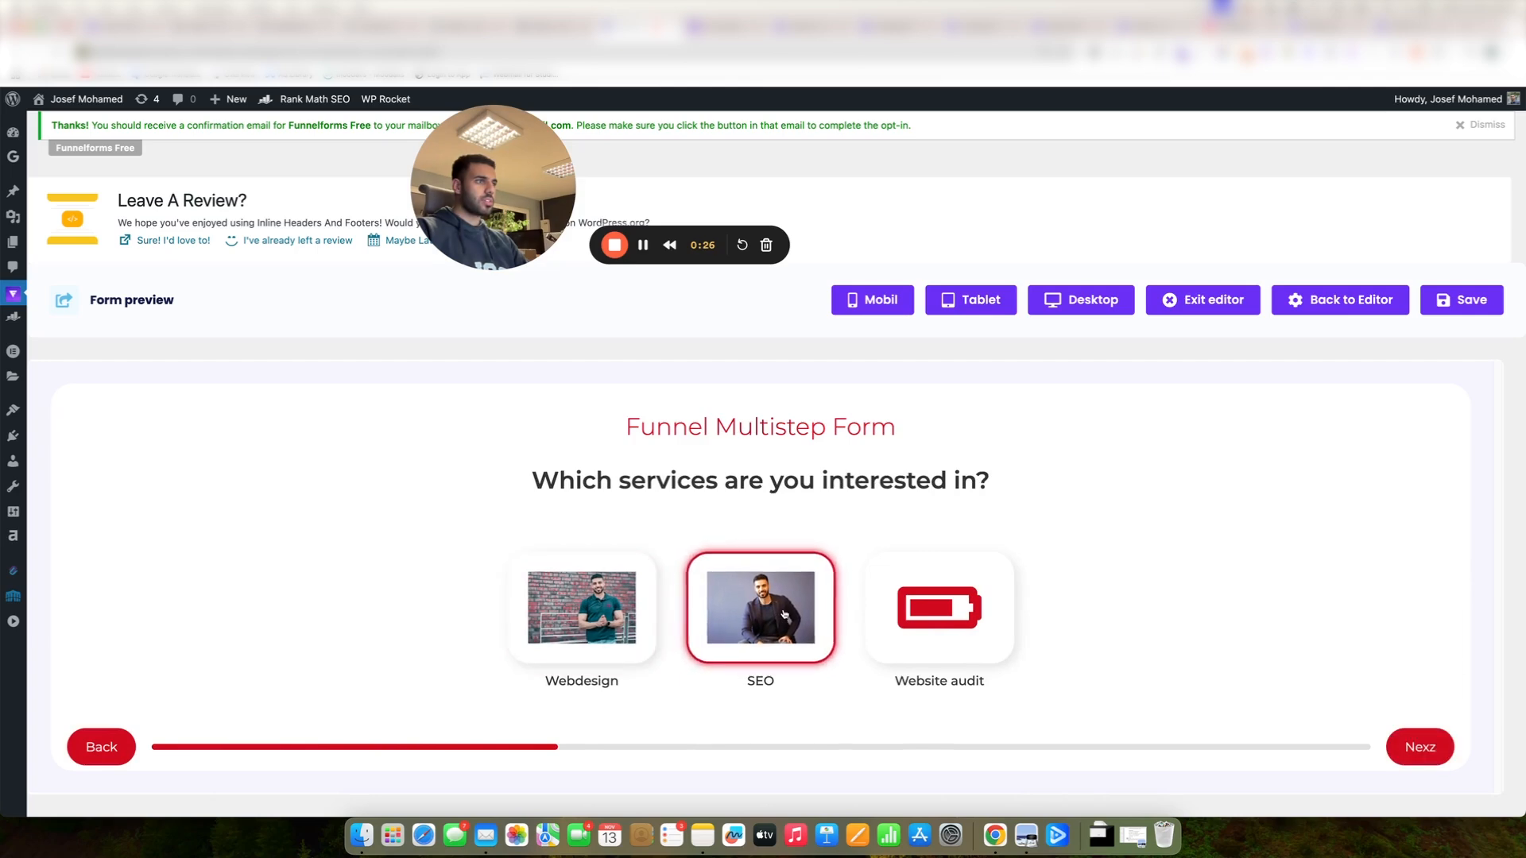
left_click(581, 608)
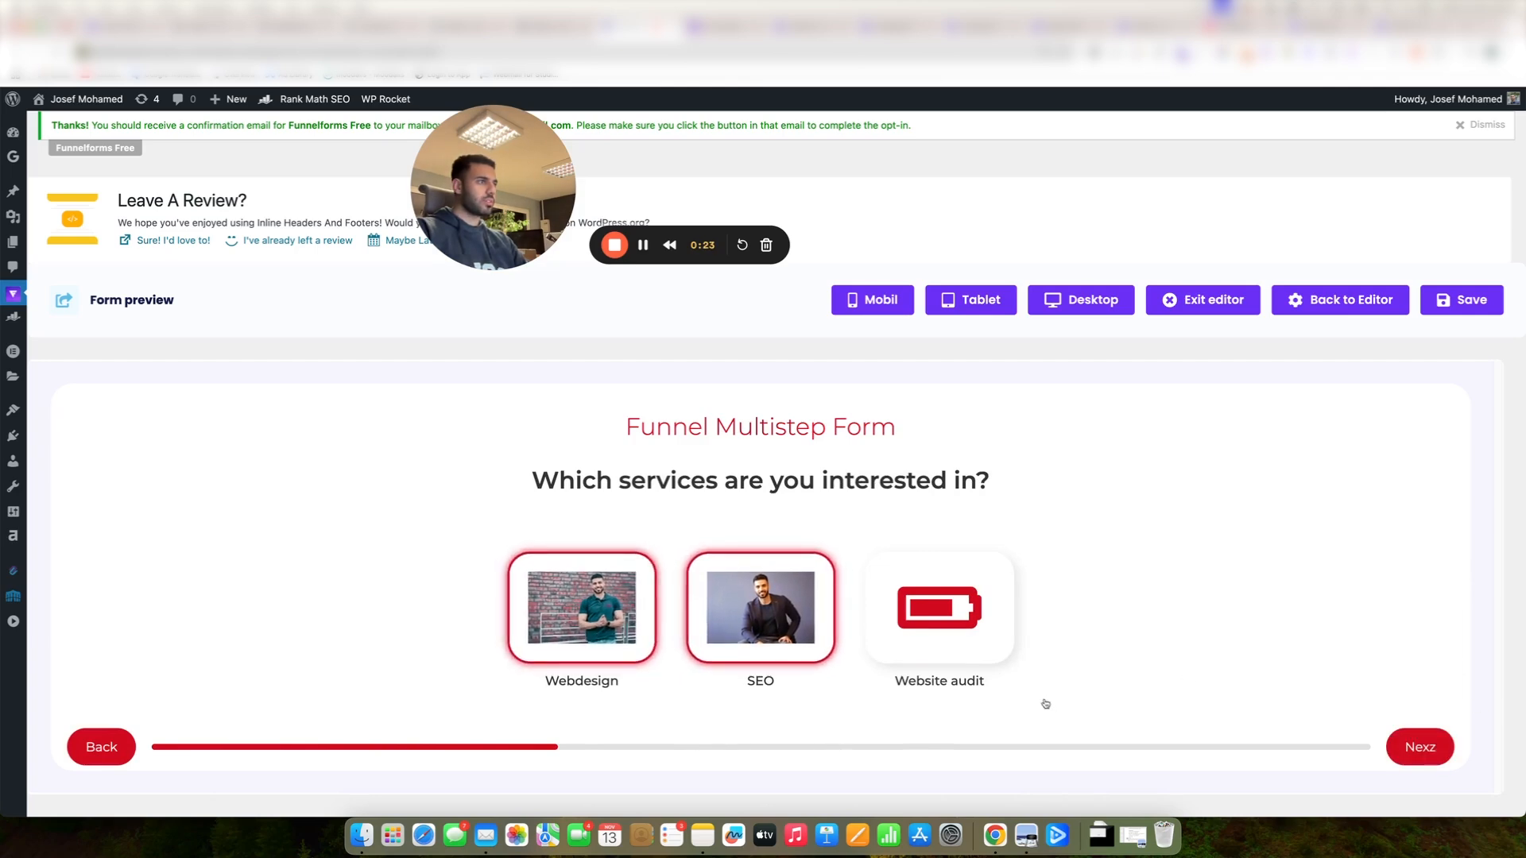
left_click(954, 624)
left_click(1423, 752)
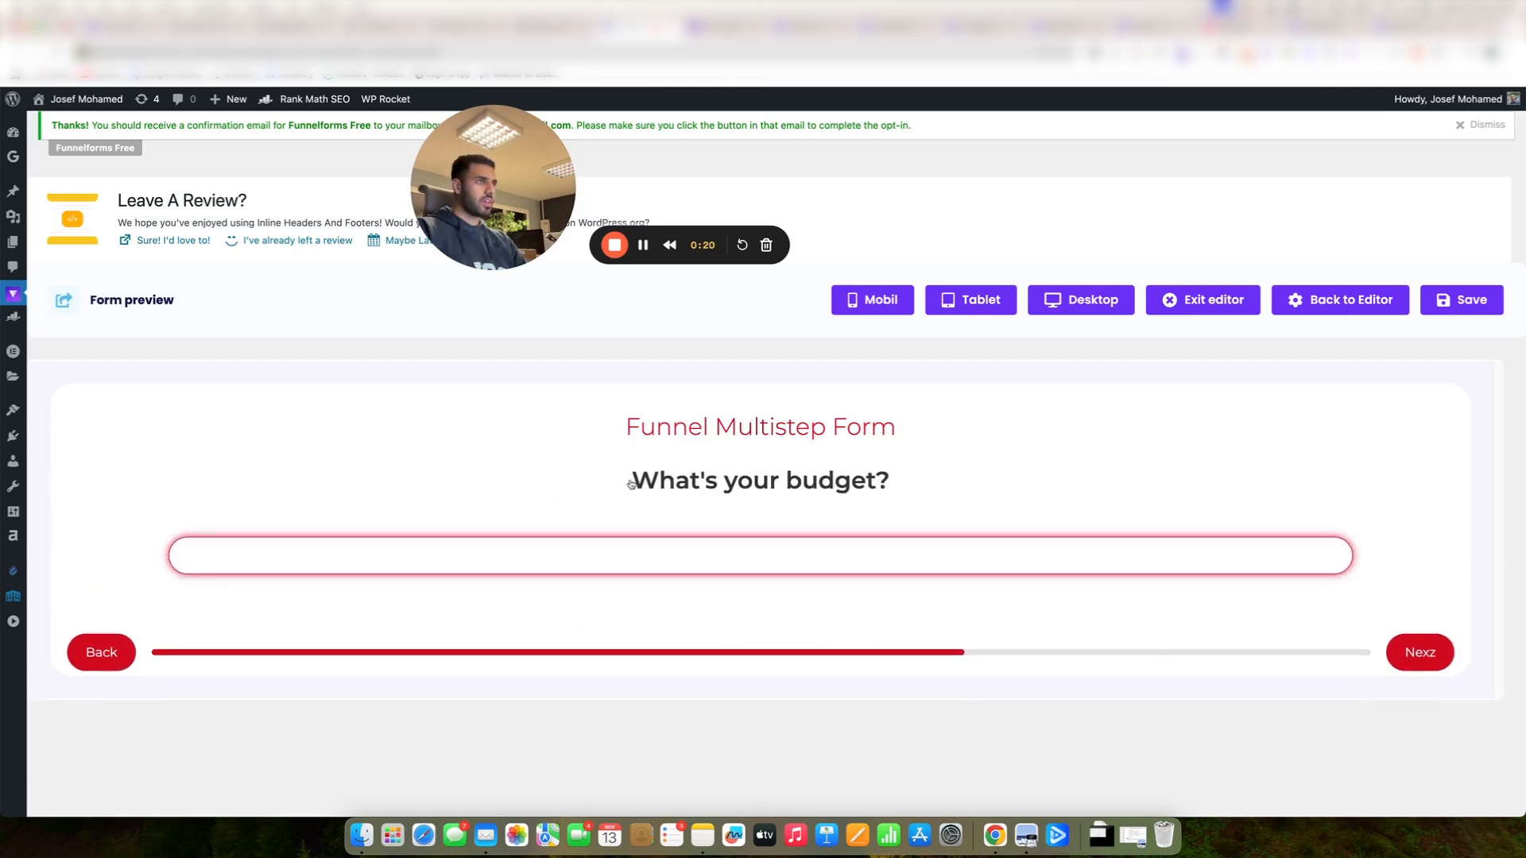
Answer the "What's your budget?" question in the preview and proceed to the contact form.
left_click_drag(633, 484, 899, 490)
left_click(974, 540)
left_click(972, 545)
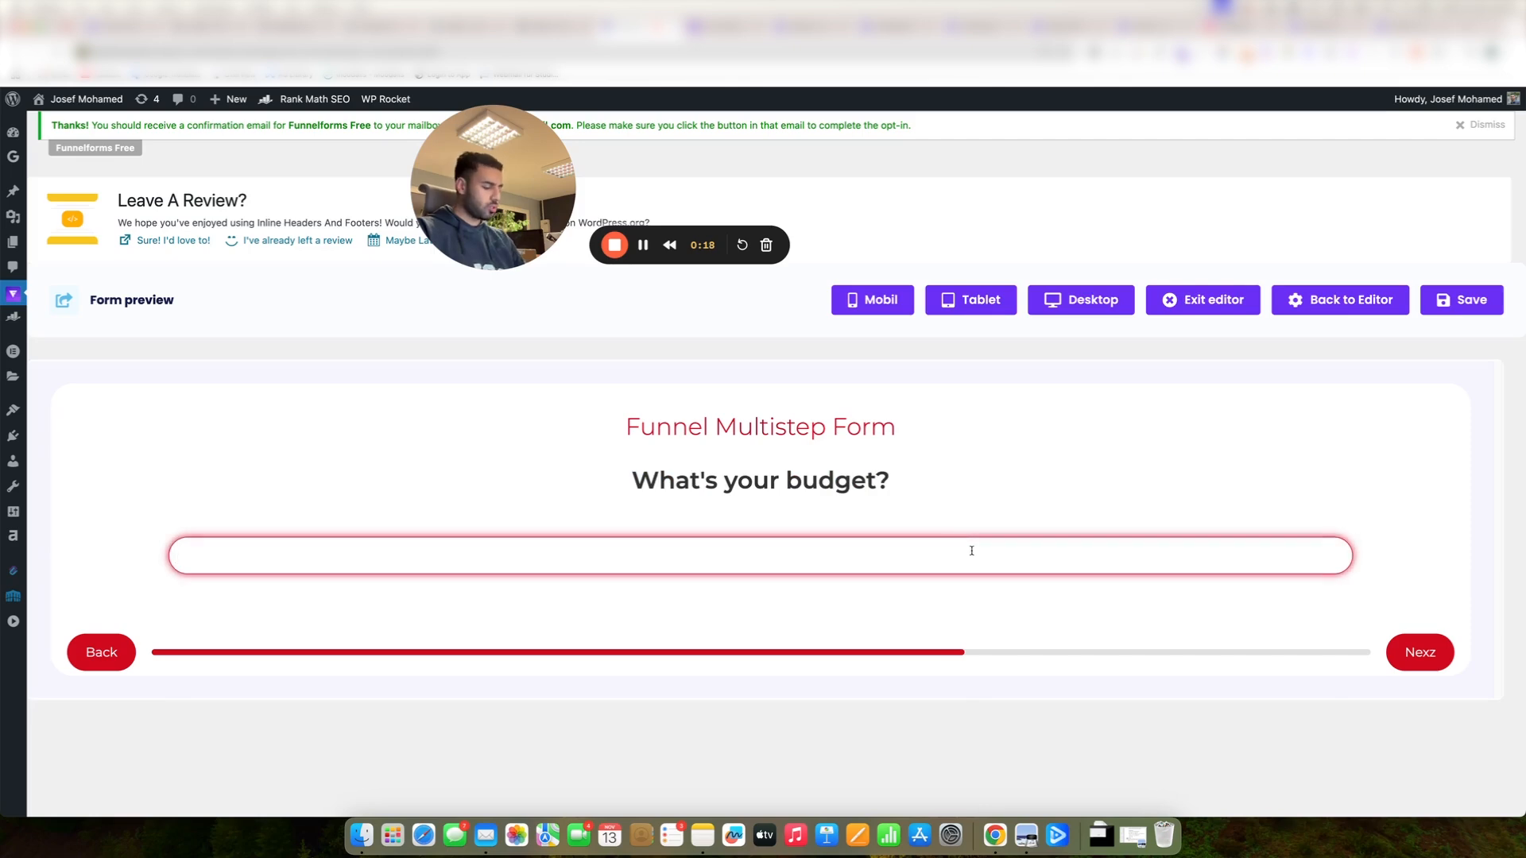
key("Return")
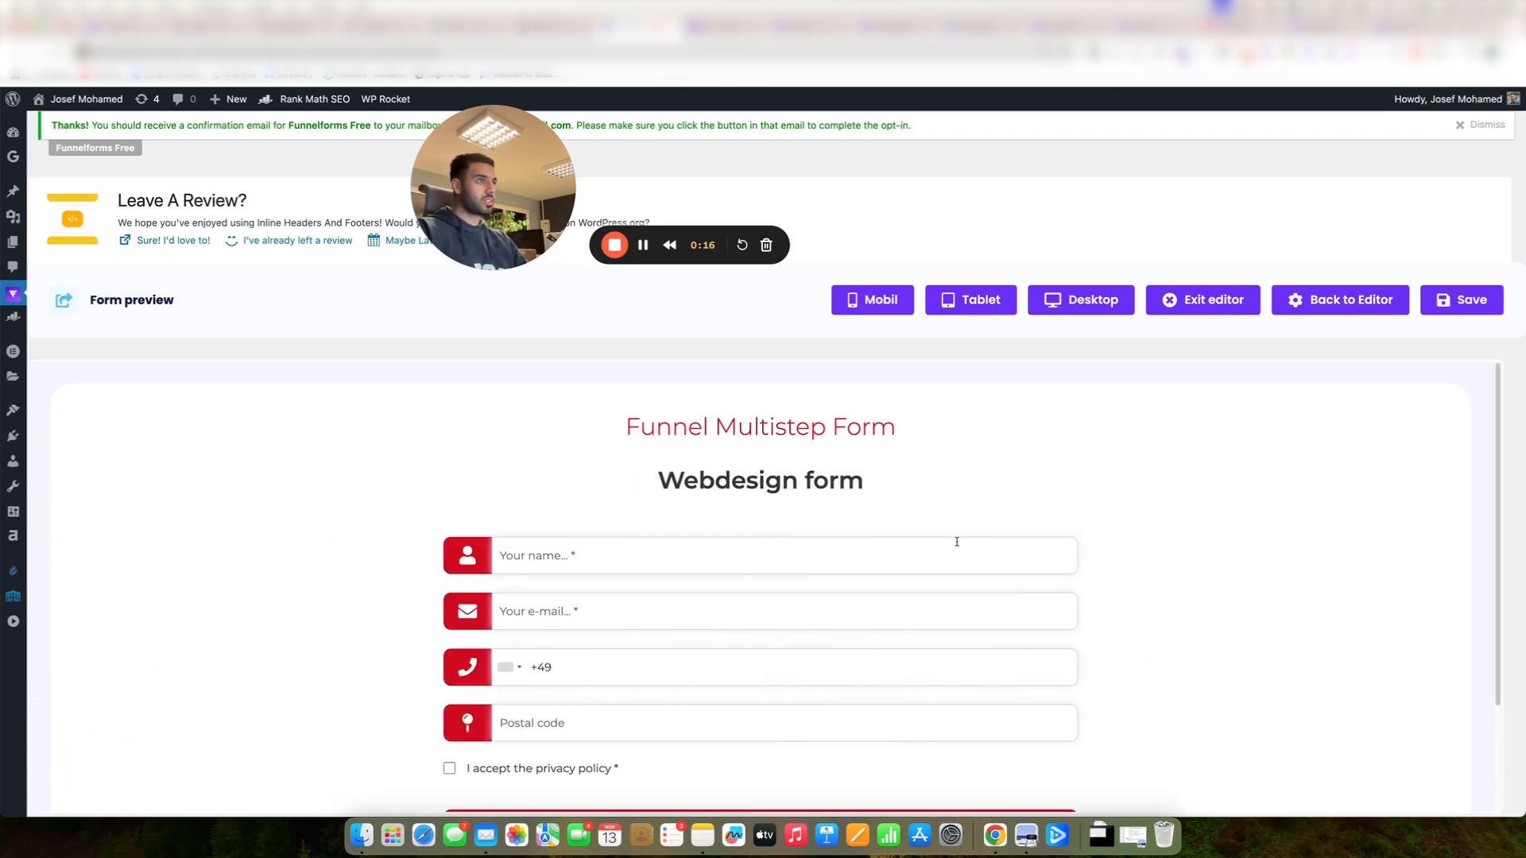
Fill in the contact form's name, e-mail, phone and postal code, accept the privacy policy, and submit it to test the redirect.
left_click(607, 570)
scroll(607, 566, "down", 3)
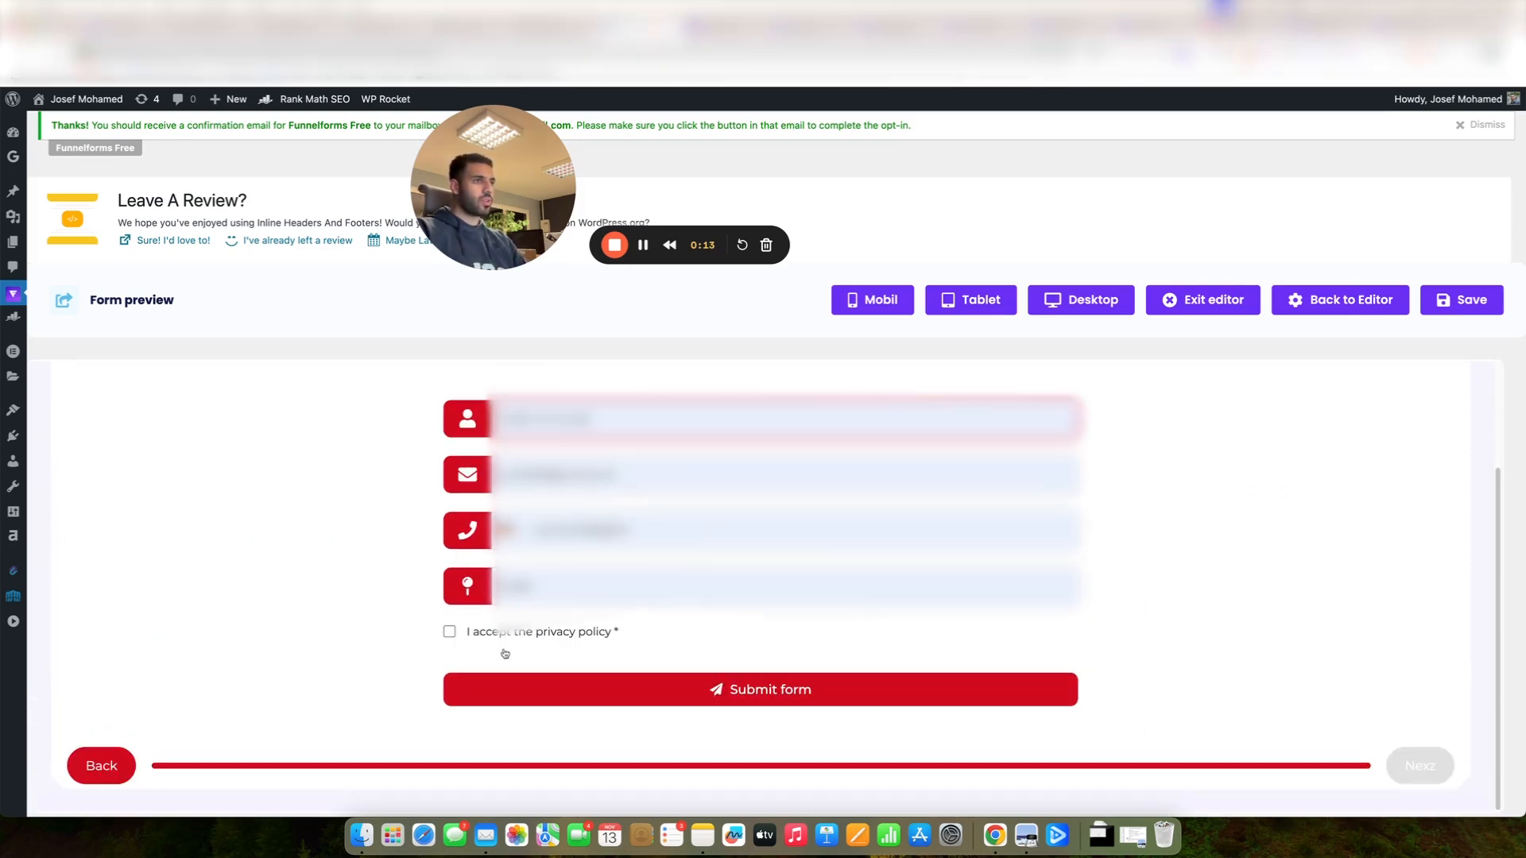
left_click(449, 631)
left_click(821, 707)
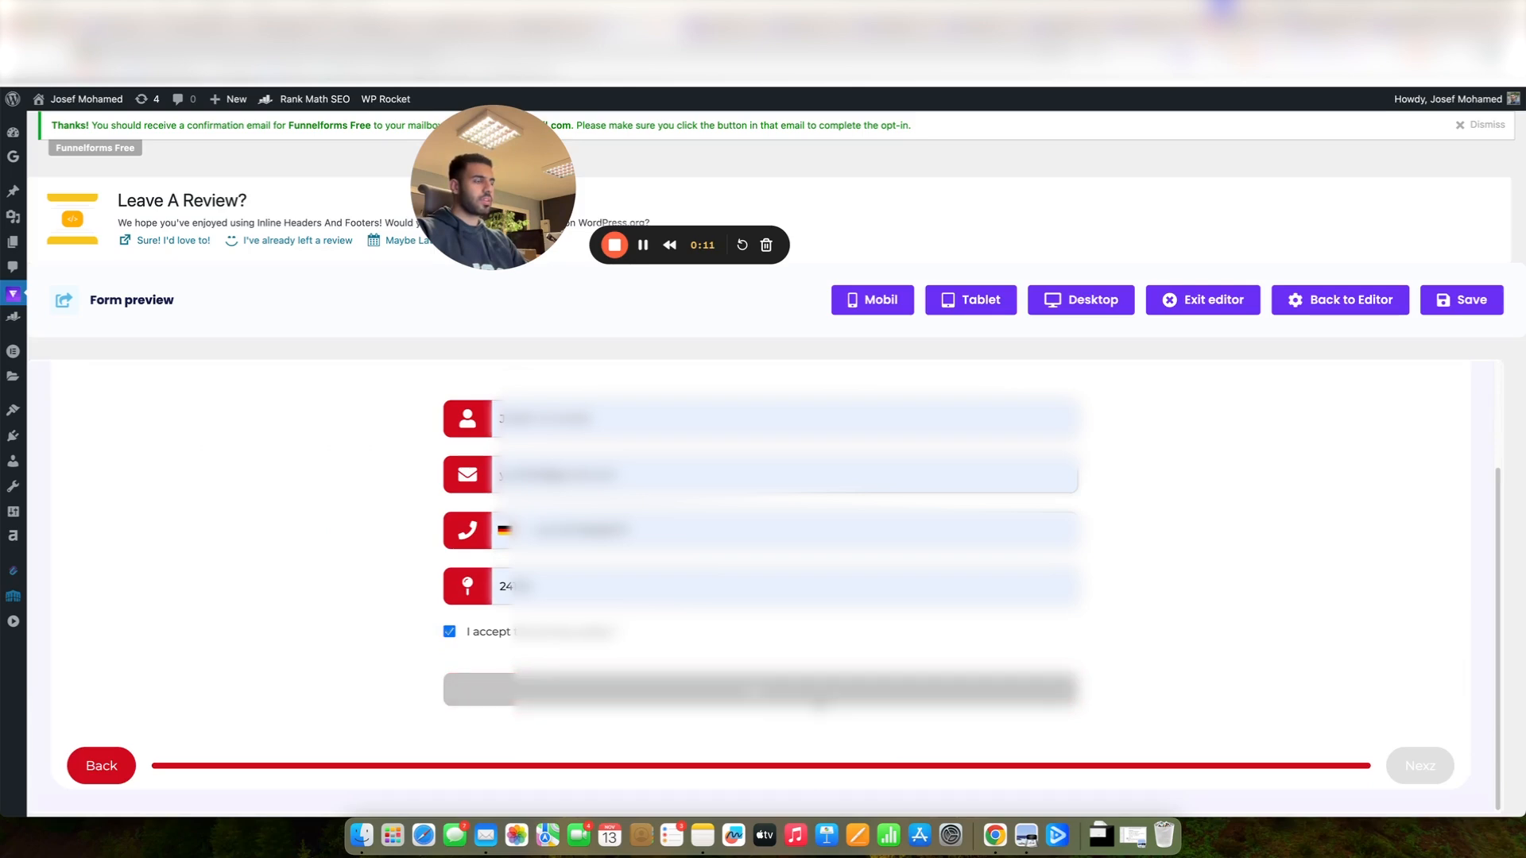
left_click_drag(601, 589, 971, 601)
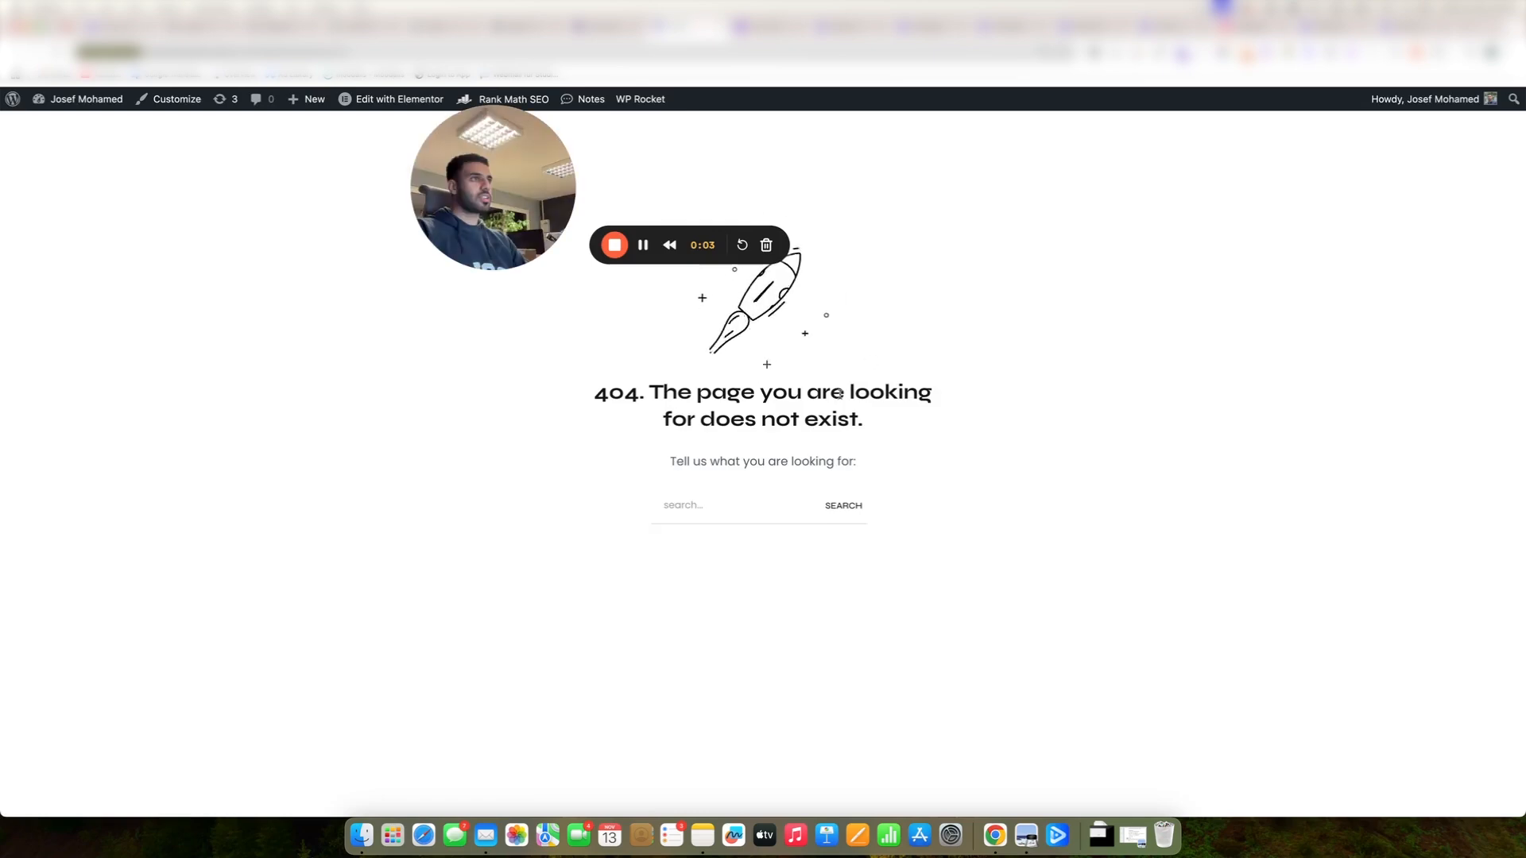
left_click_drag(835, 386, 890, 484)
left_click(900, 472)
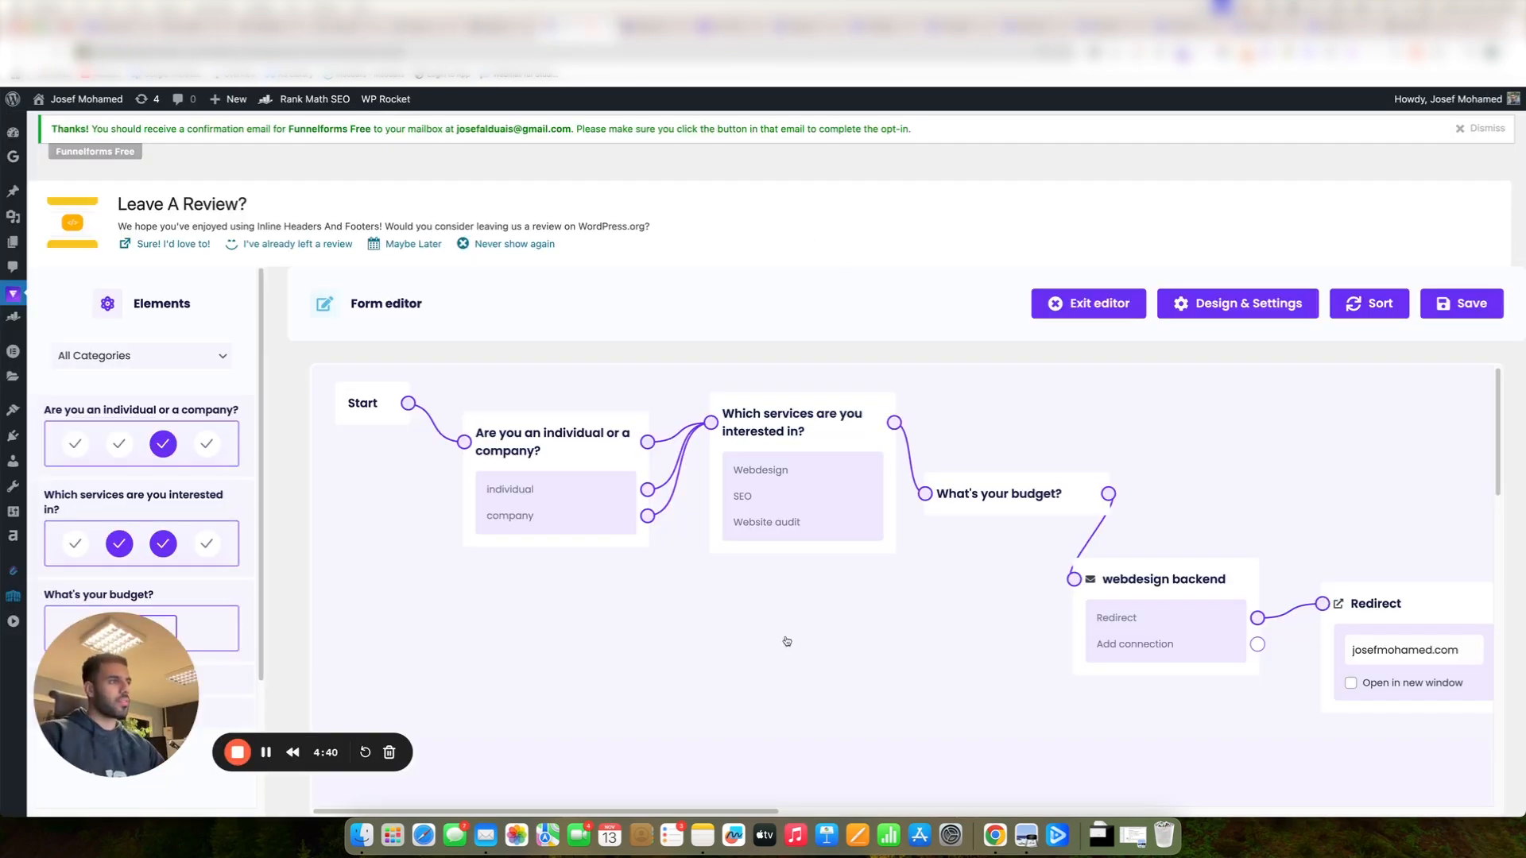
Open the list of Funnelforms forms and locate the WordPress shortcode of the Funnel Multistep Form.
scroll(756, 637, "down", 2)
scroll(756, 637, "right", 2)
mouse_move(14, 295)
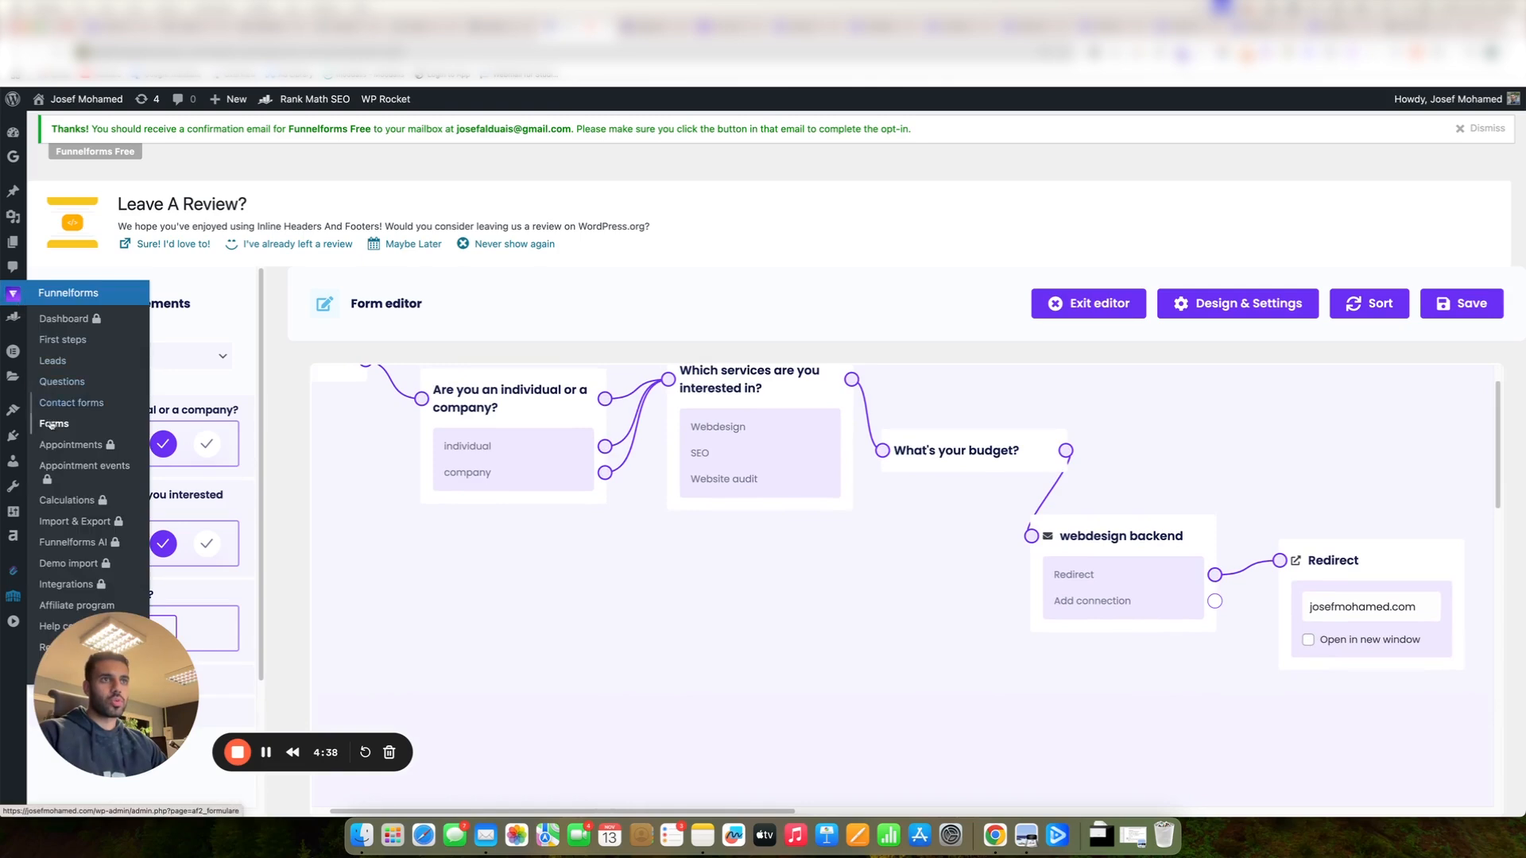
left_click(51, 426)
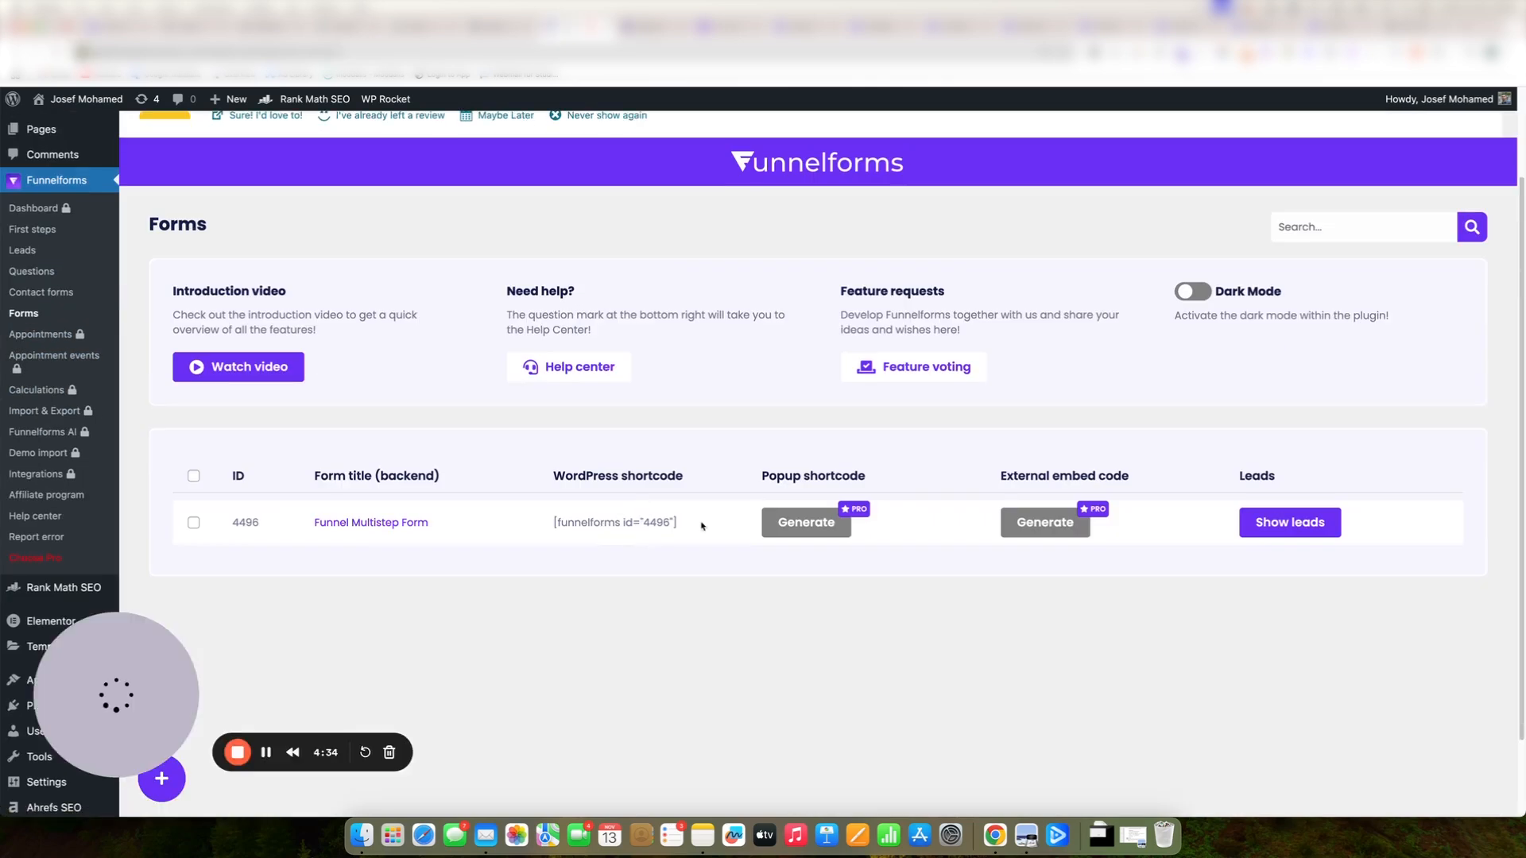
left_click_drag(677, 523, 624, 525)
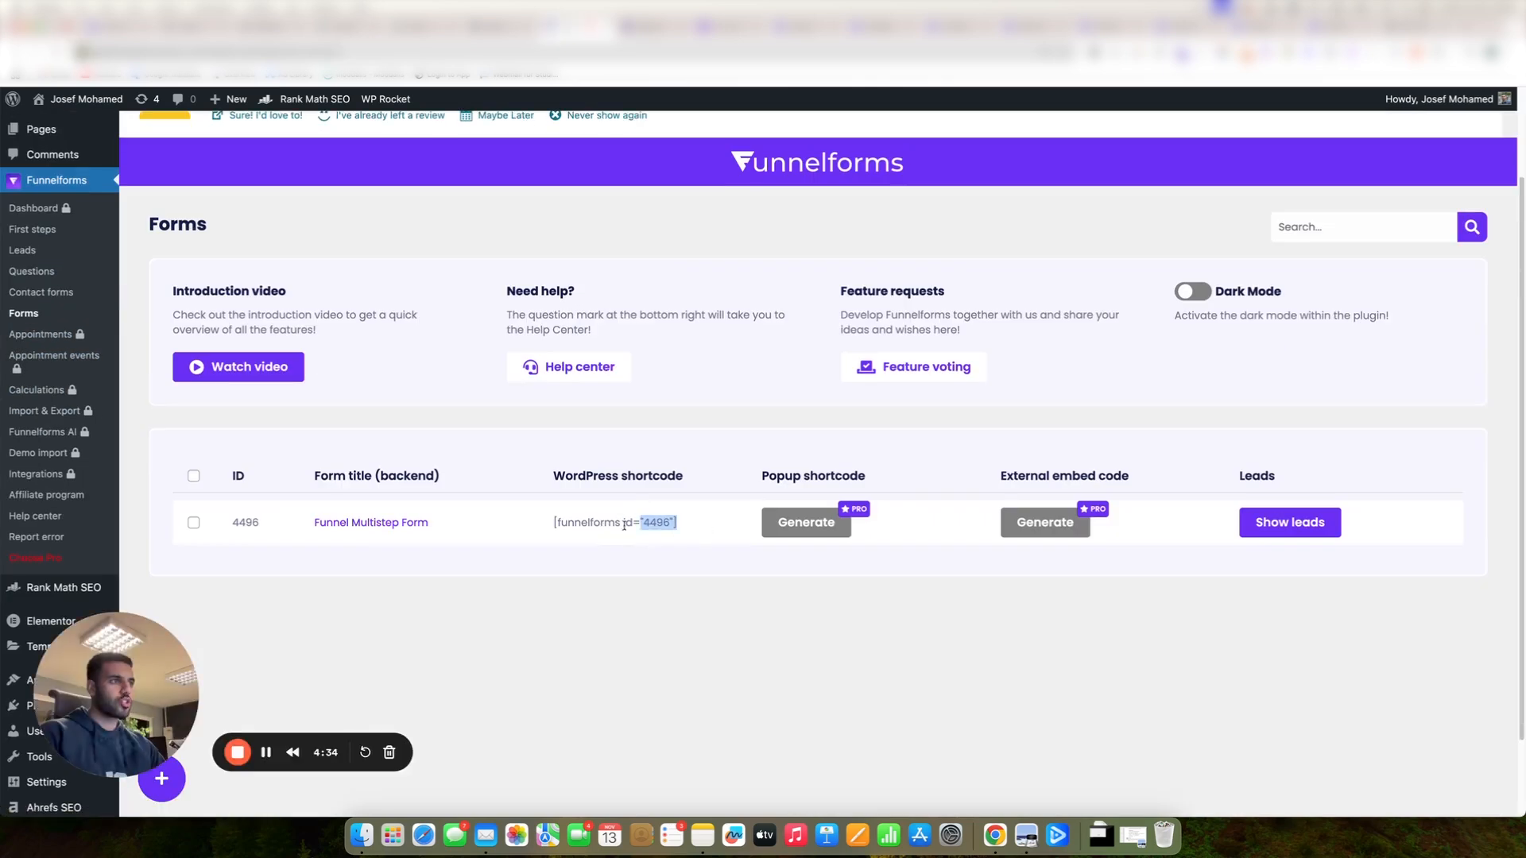
left_click(580, 546)
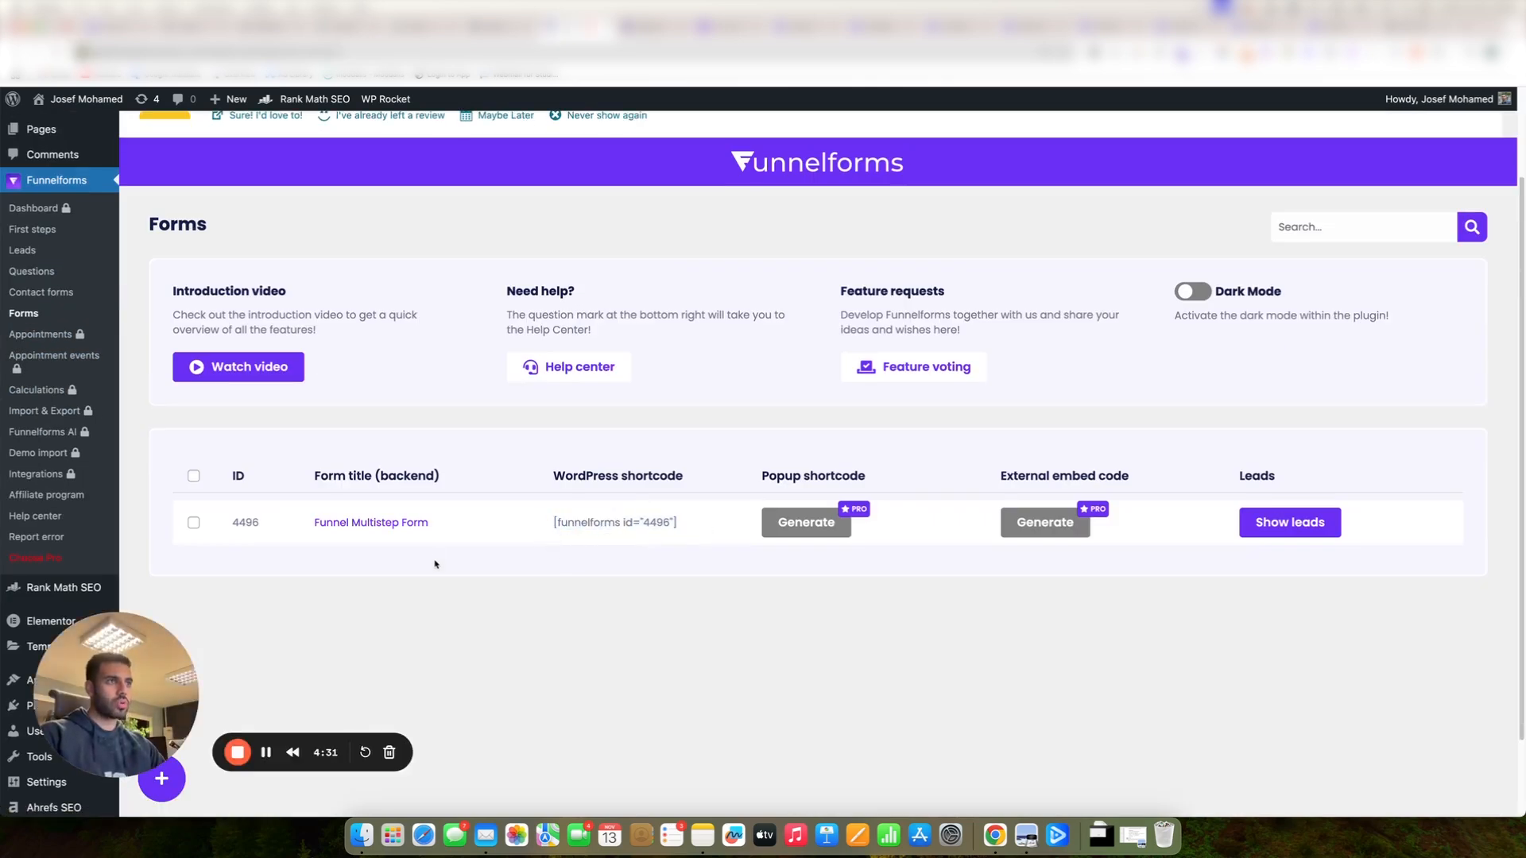
scroll(395, 494, "up", 3)
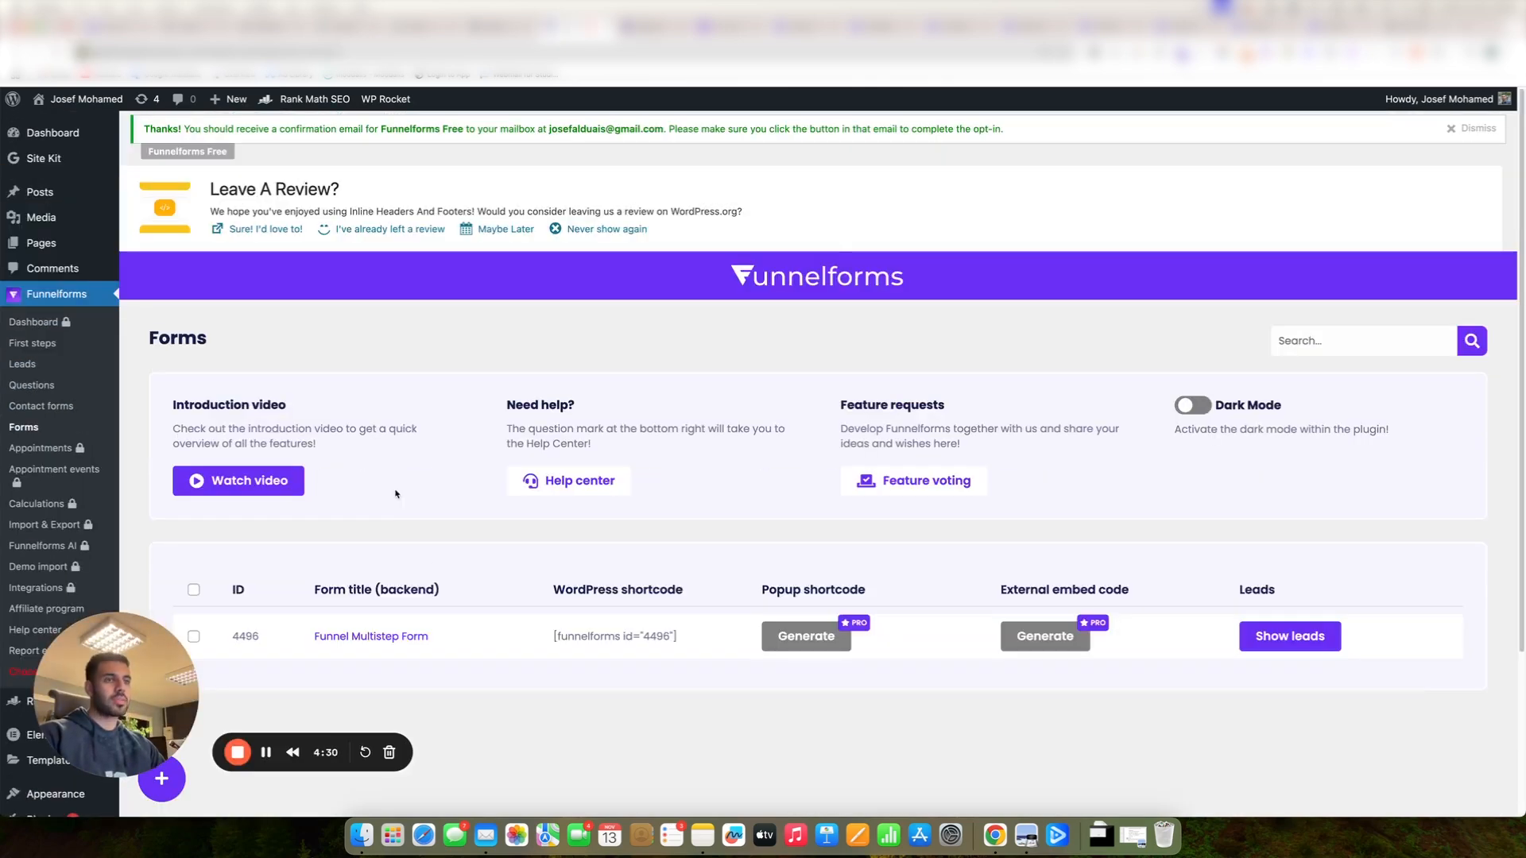
Open the website's home page in Elementor and insert an empty section above the statistics with the three photos.
left_click(82, 99, "super")
left_click(617, 34)
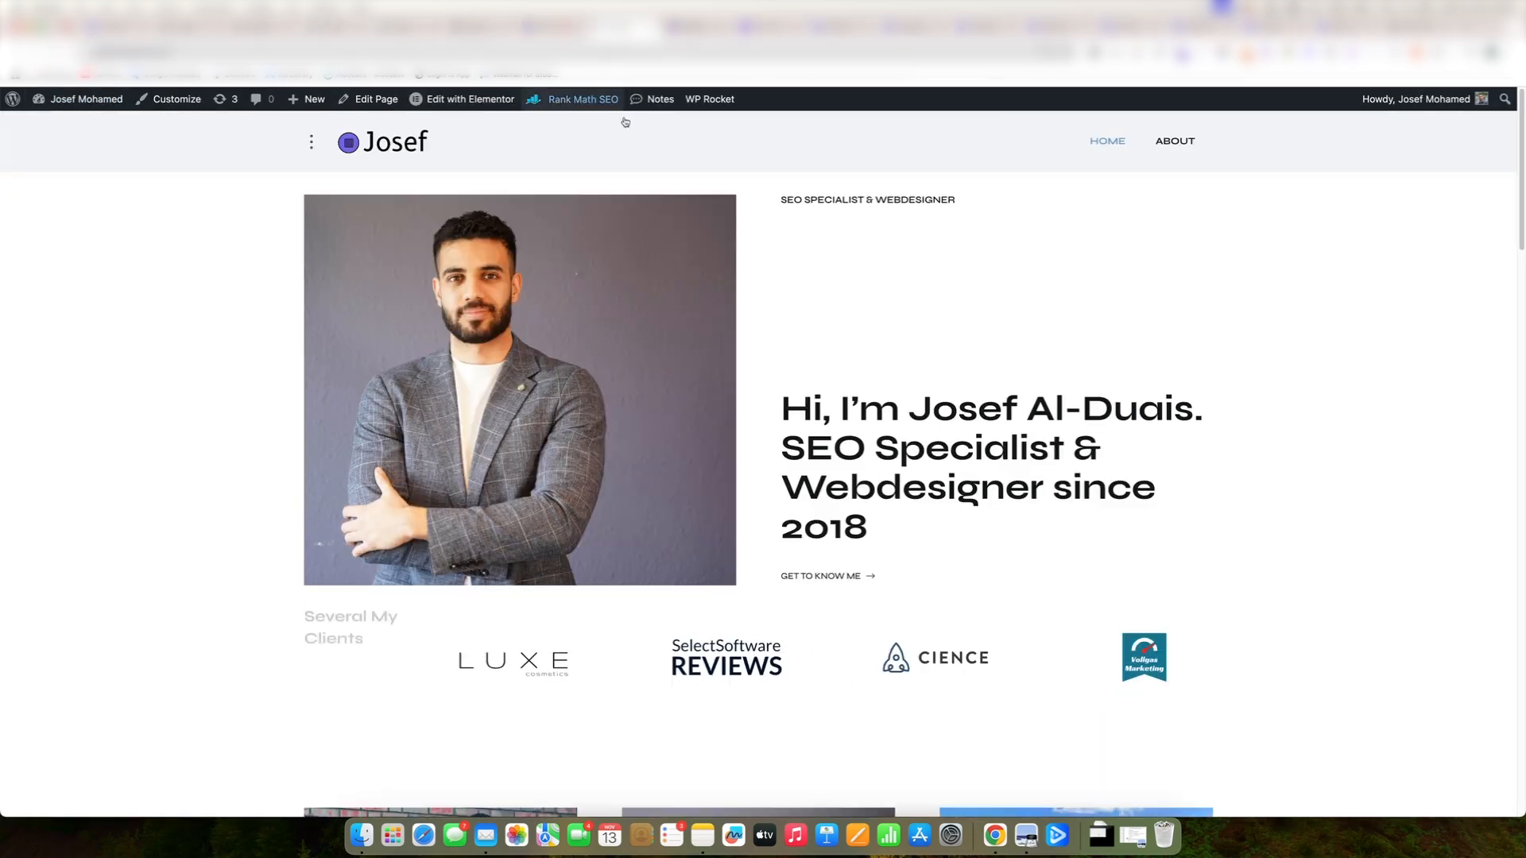
mouse_move(494, 107)
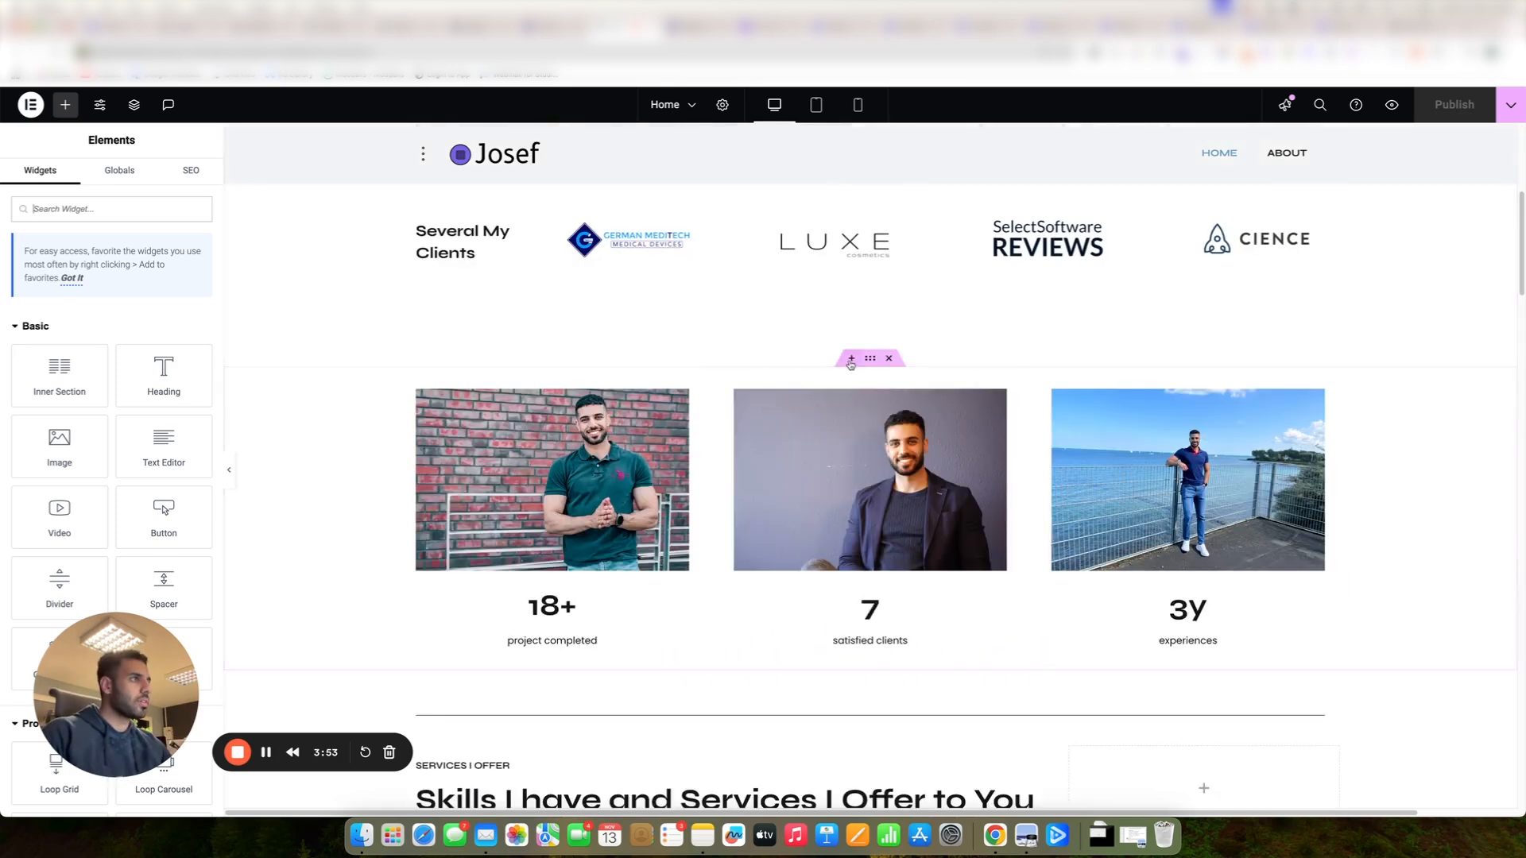
left_click(851, 355)
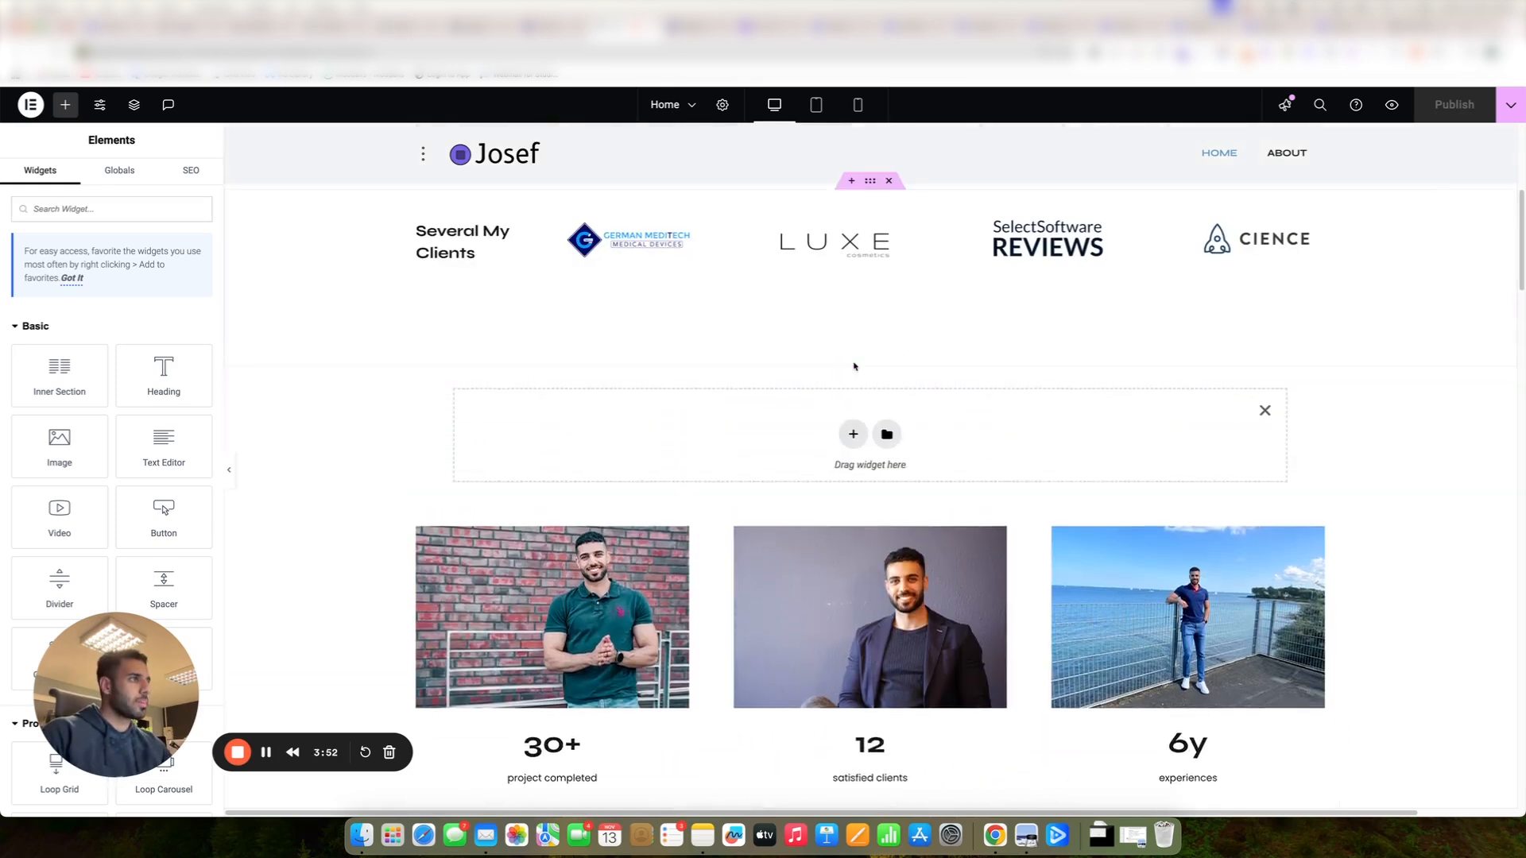
left_click(854, 434)
type("short")
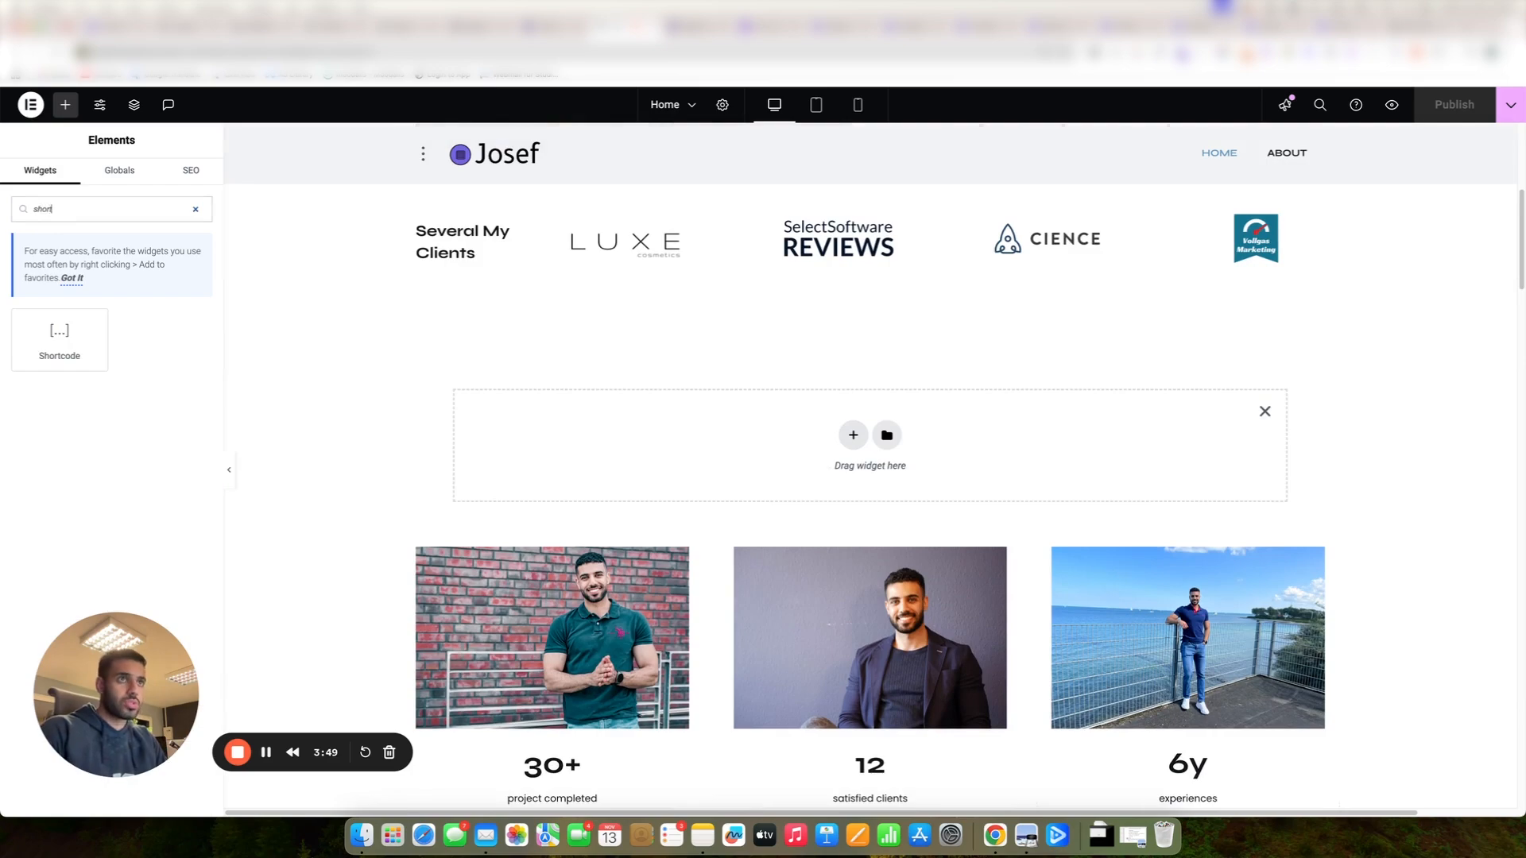
left_click(60, 339)
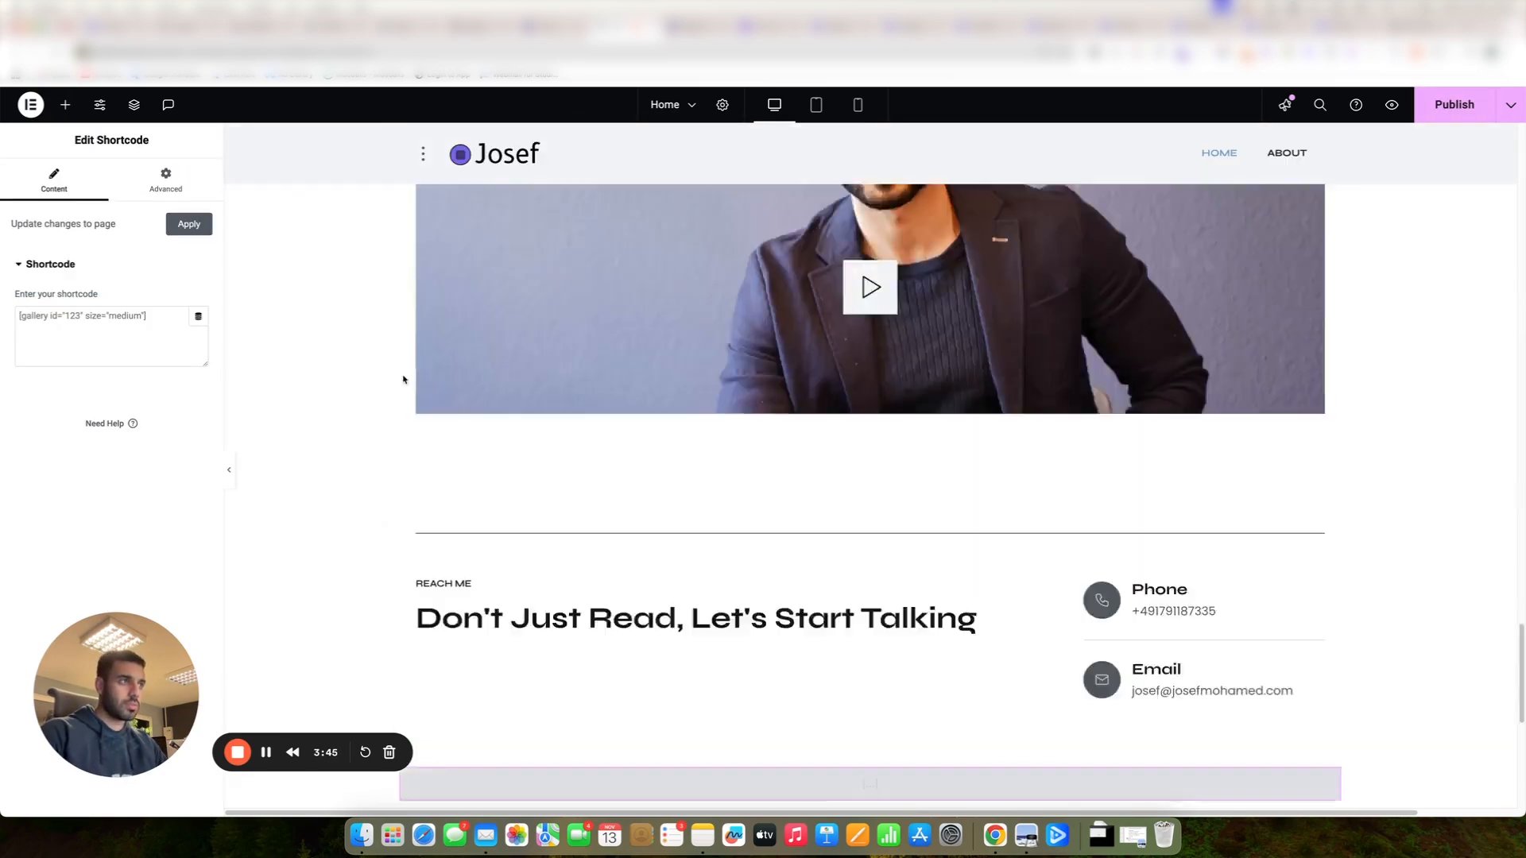
key("super+z")
Place a Shortcode widget in the empty section above the three photos and apply the shortcode [funnelforms id="4496"].
scroll(613, 416, "up", 20)
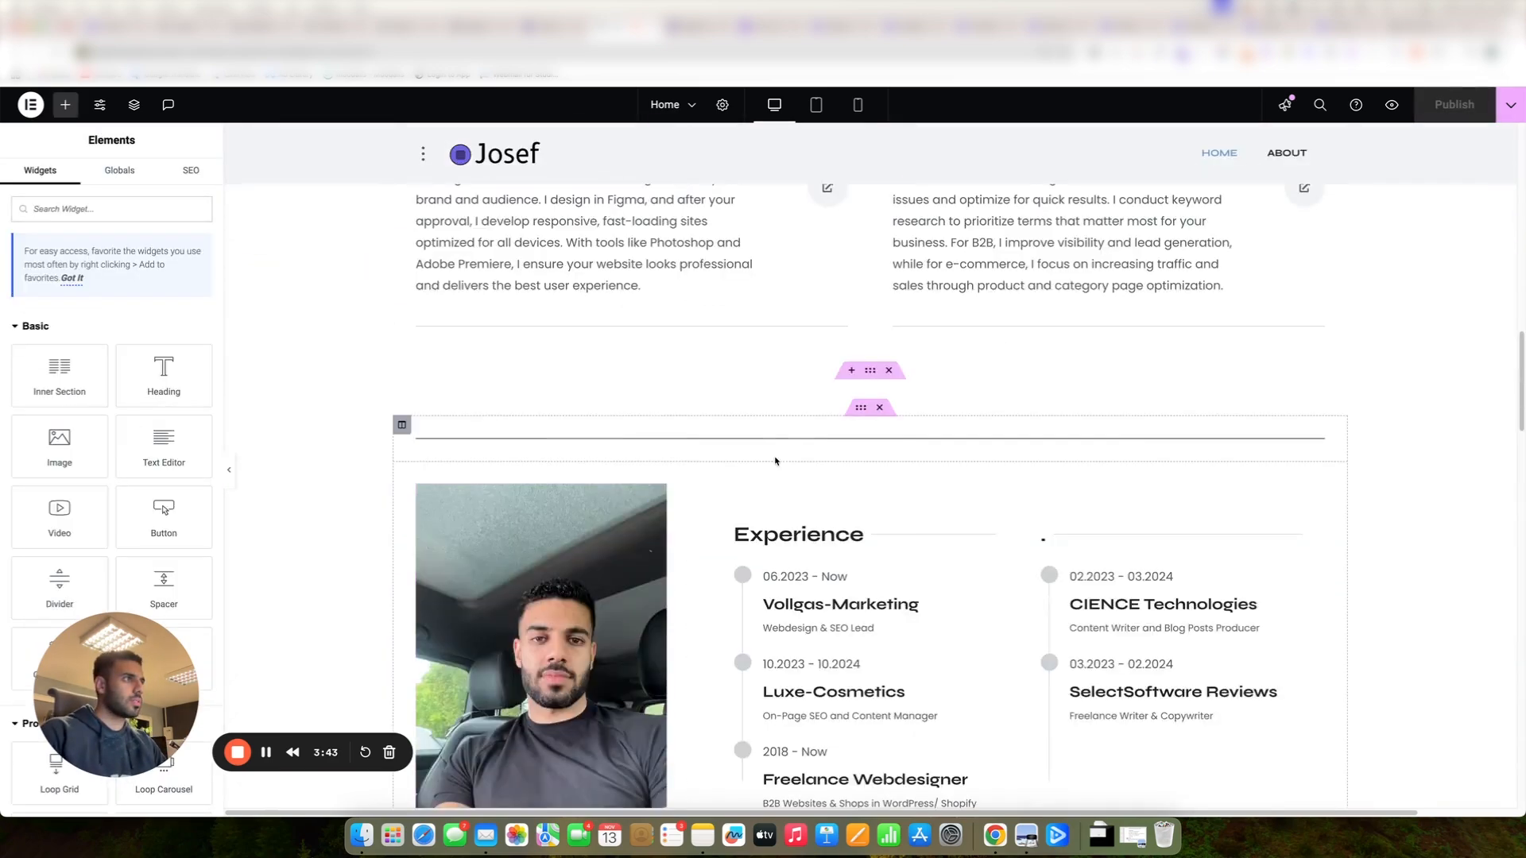
type("short")
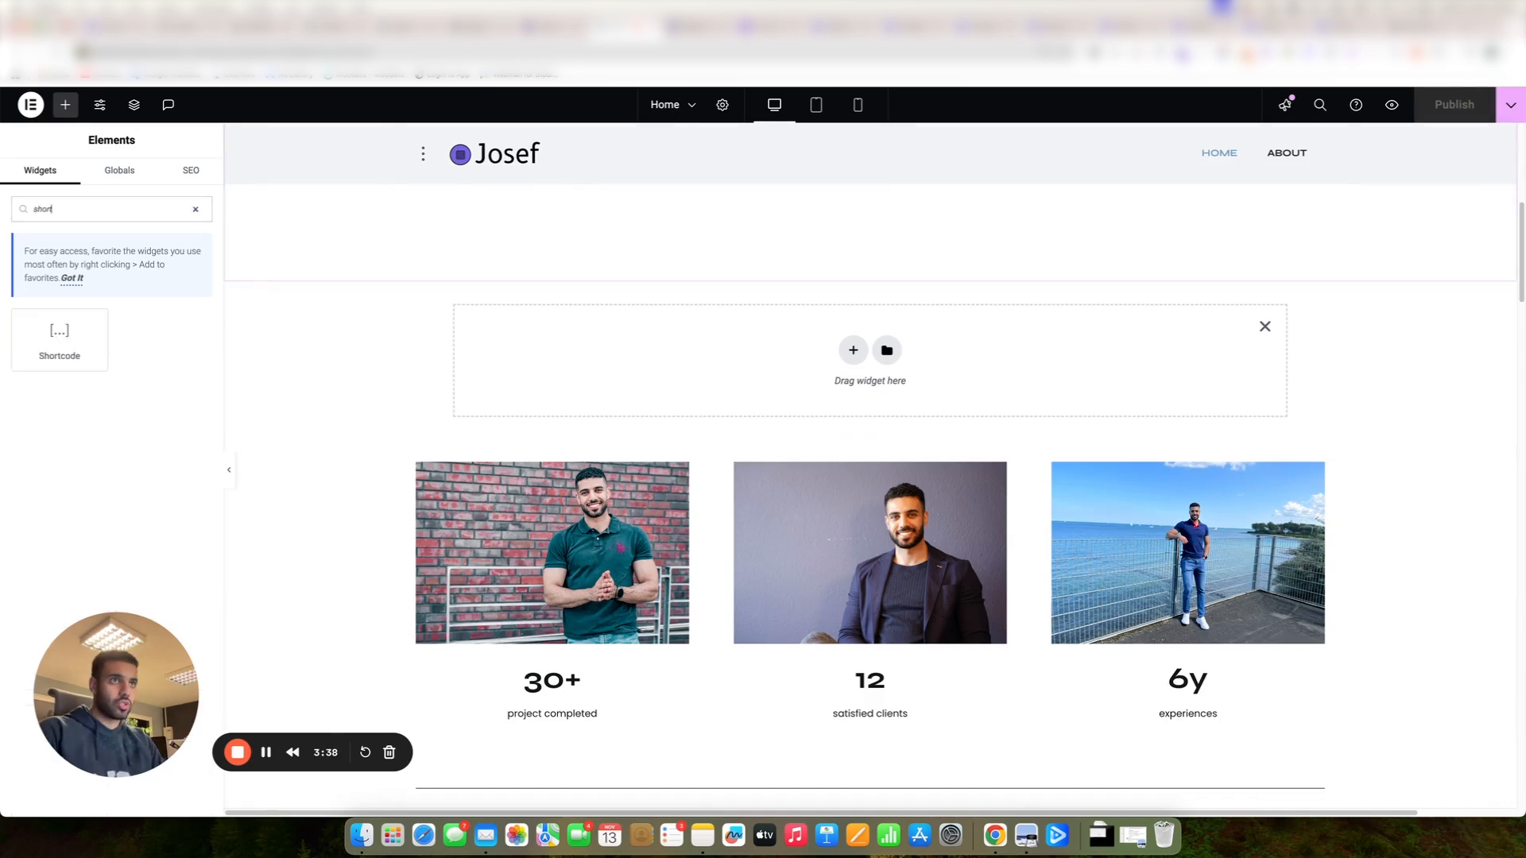
left_click_drag(60, 340, 650, 370)
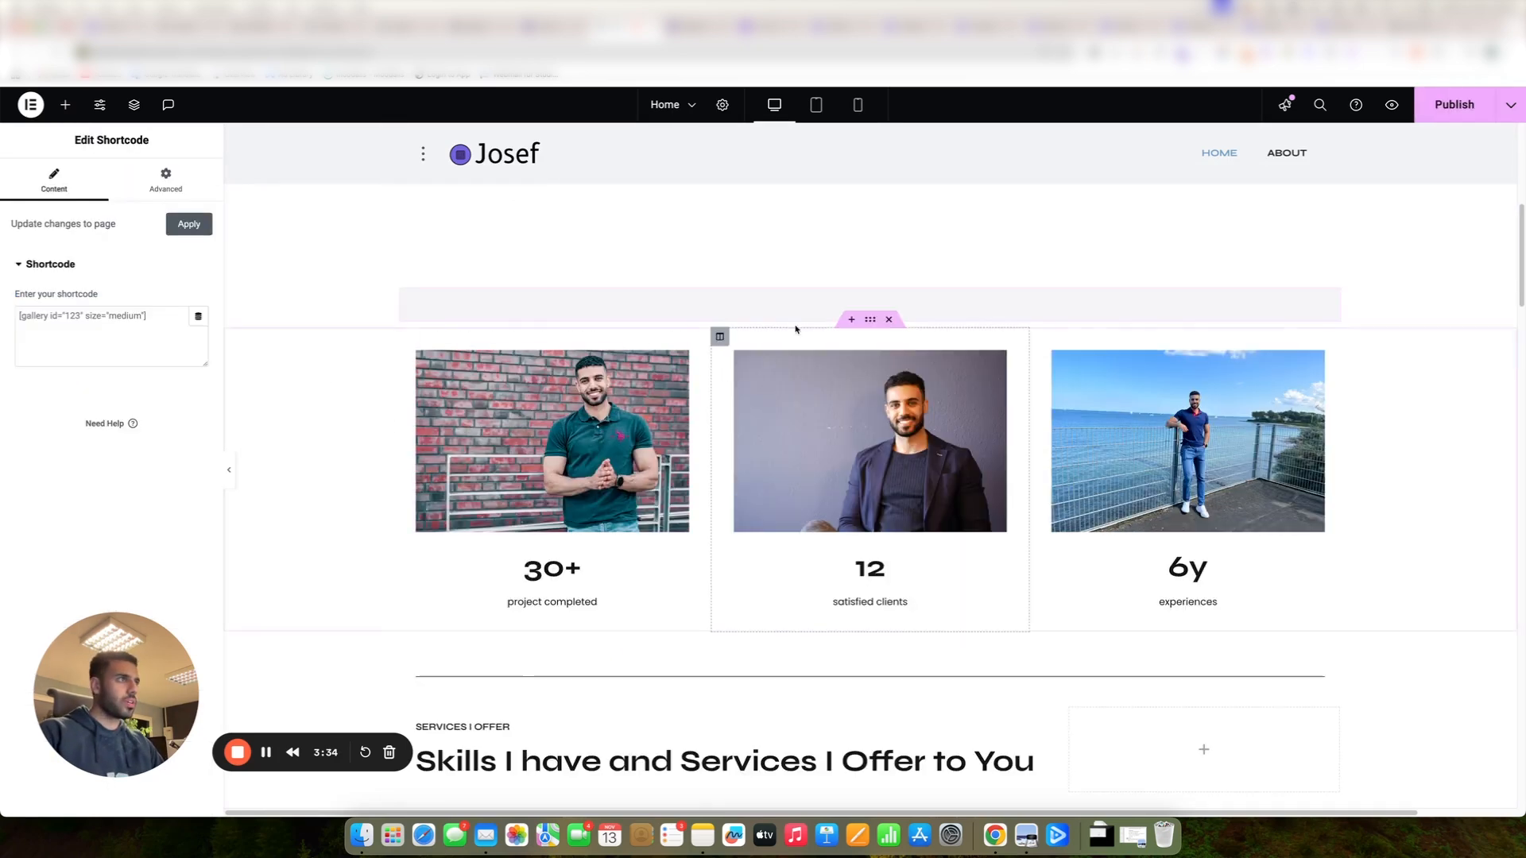
left_click(116, 333)
key("super+v")
left_click(189, 224)
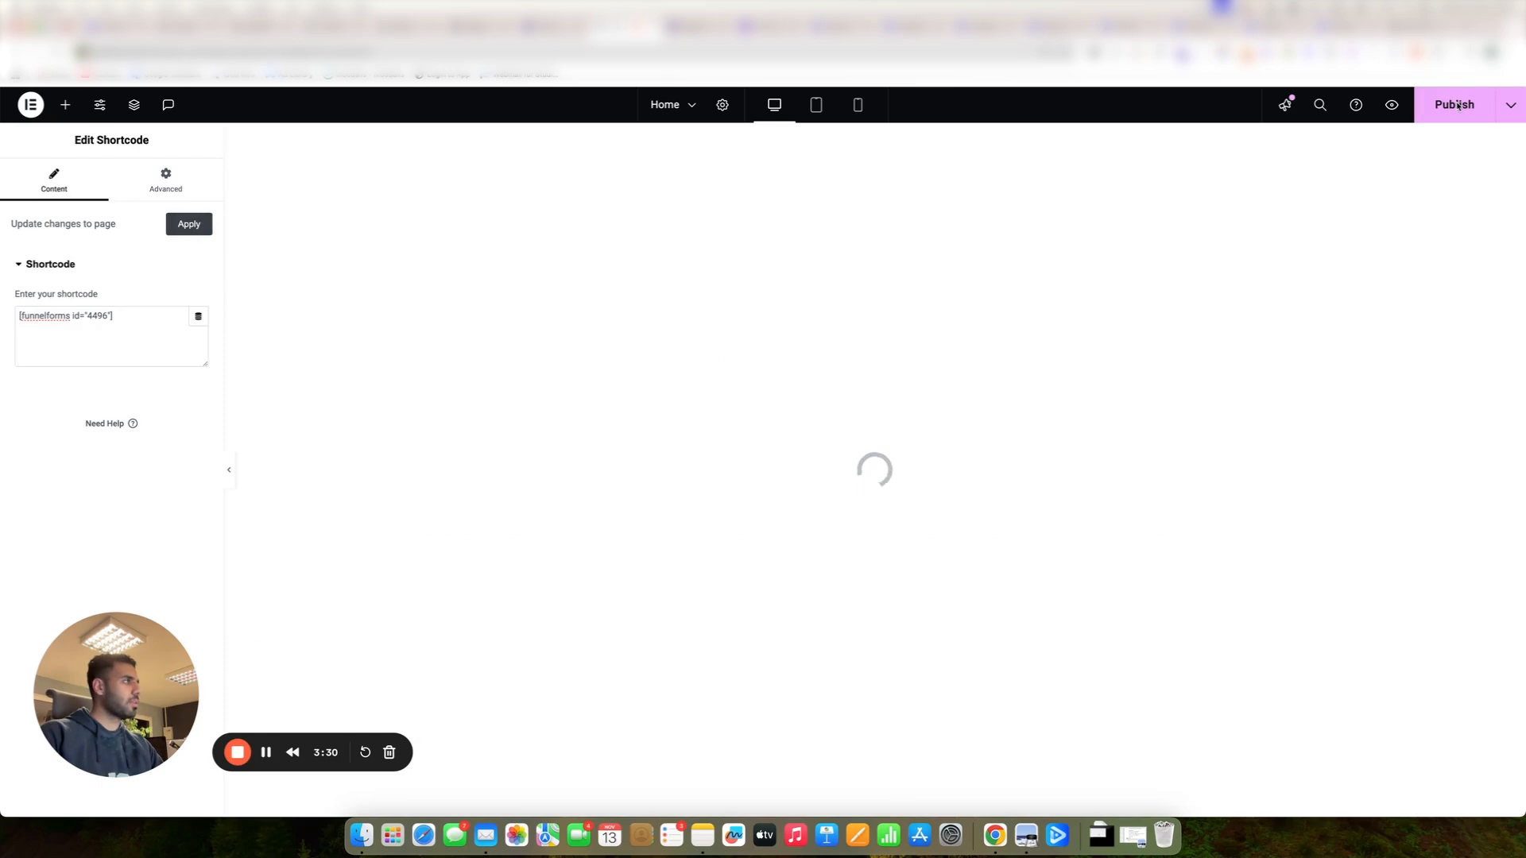
Preview the home page and examine the embedded form's title and first question.
left_click(1392, 105)
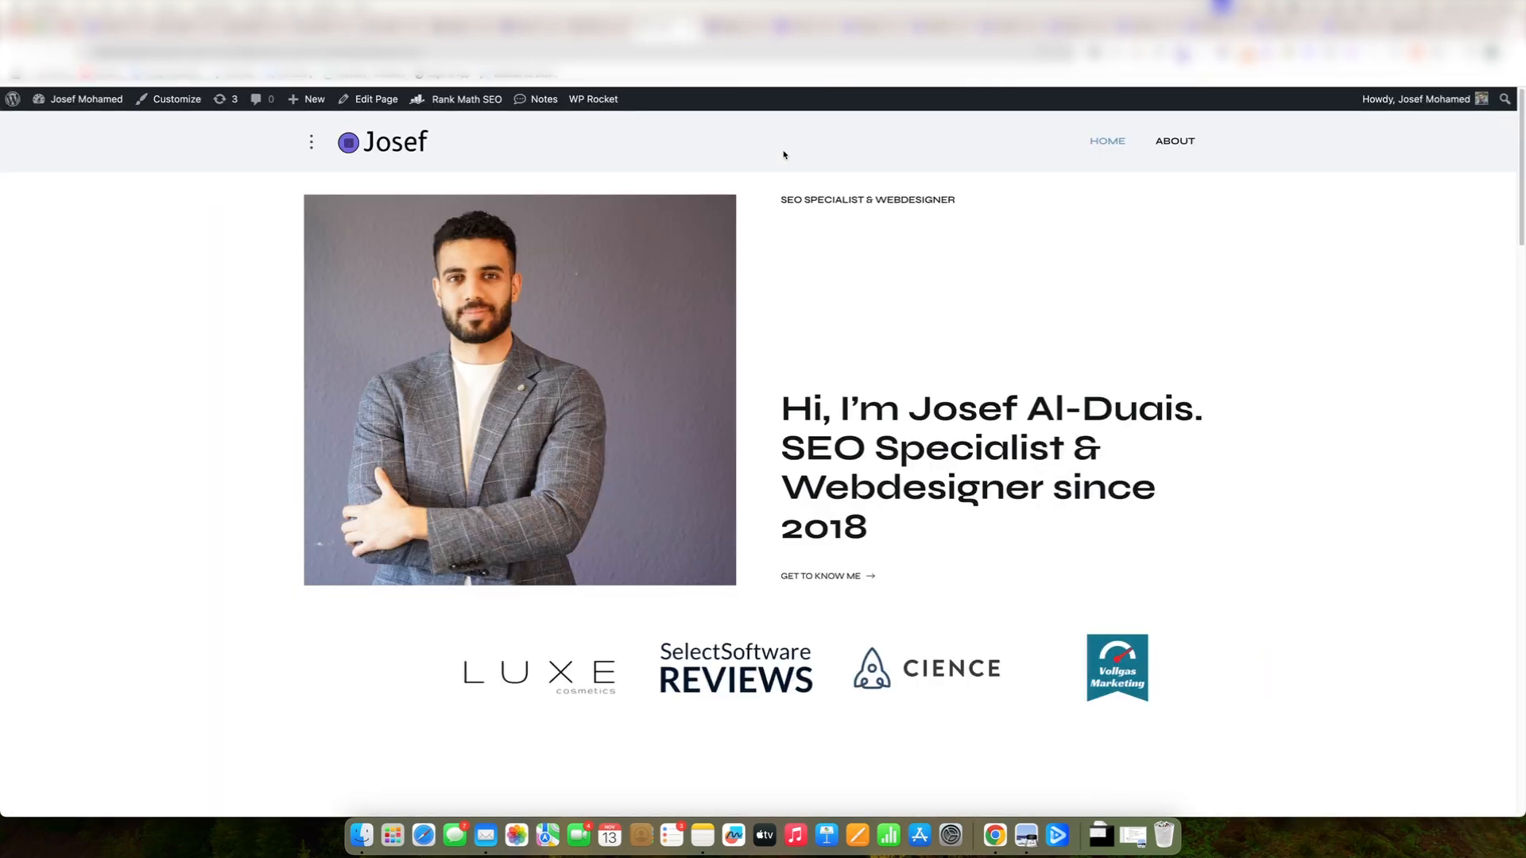
scroll(818, 392, "down", 10)
scroll(653, 246, "up", 1)
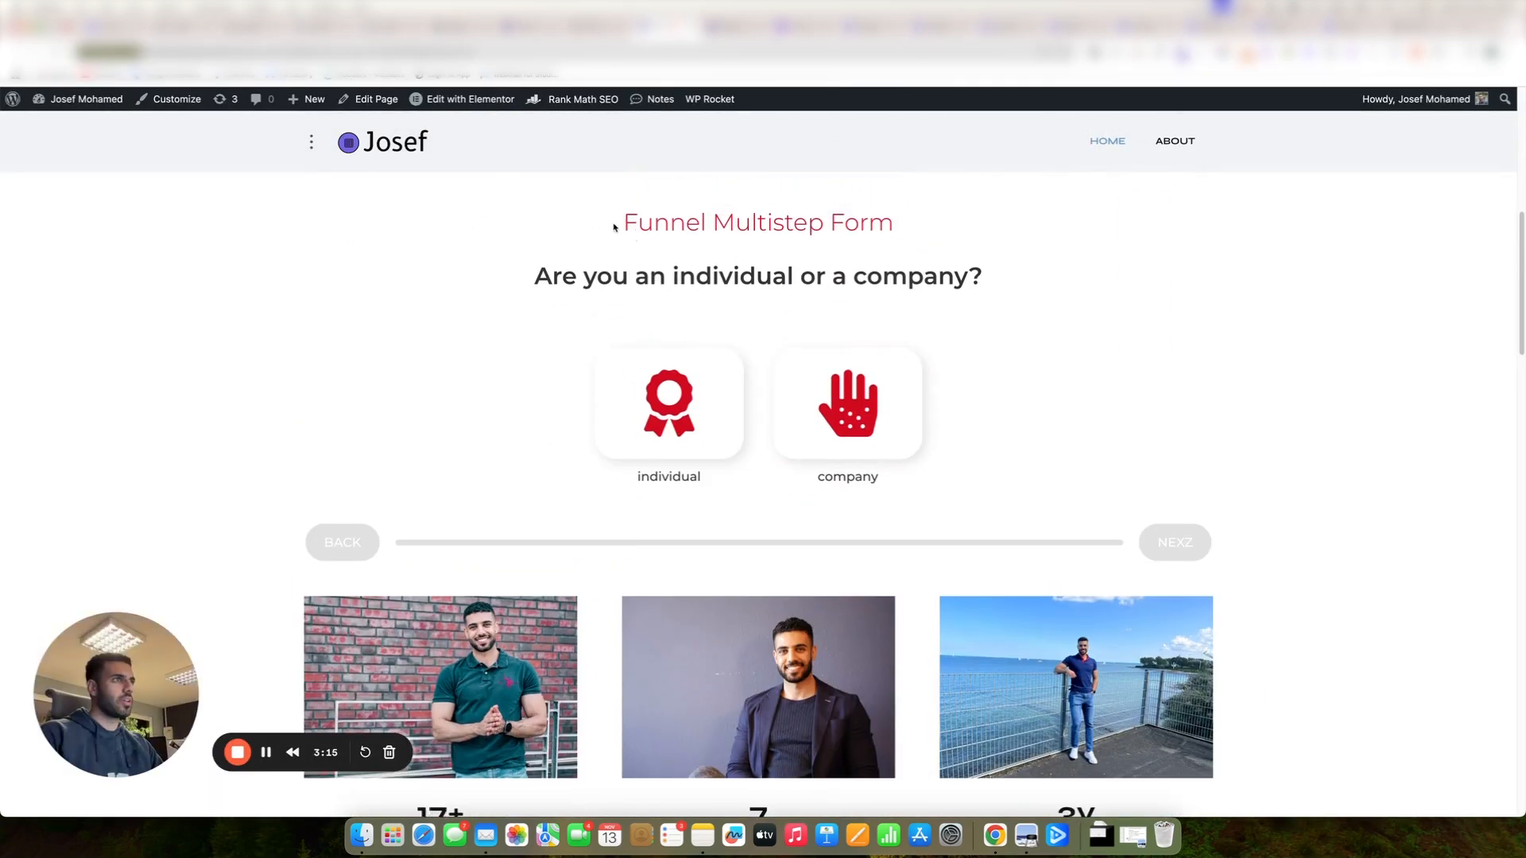
left_click_drag(612, 209, 1005, 286)
Answer the embedded form's questions with individual, SEO and a budget of 12 to reach the contact form.
left_click(719, 397)
left_click(812, 396)
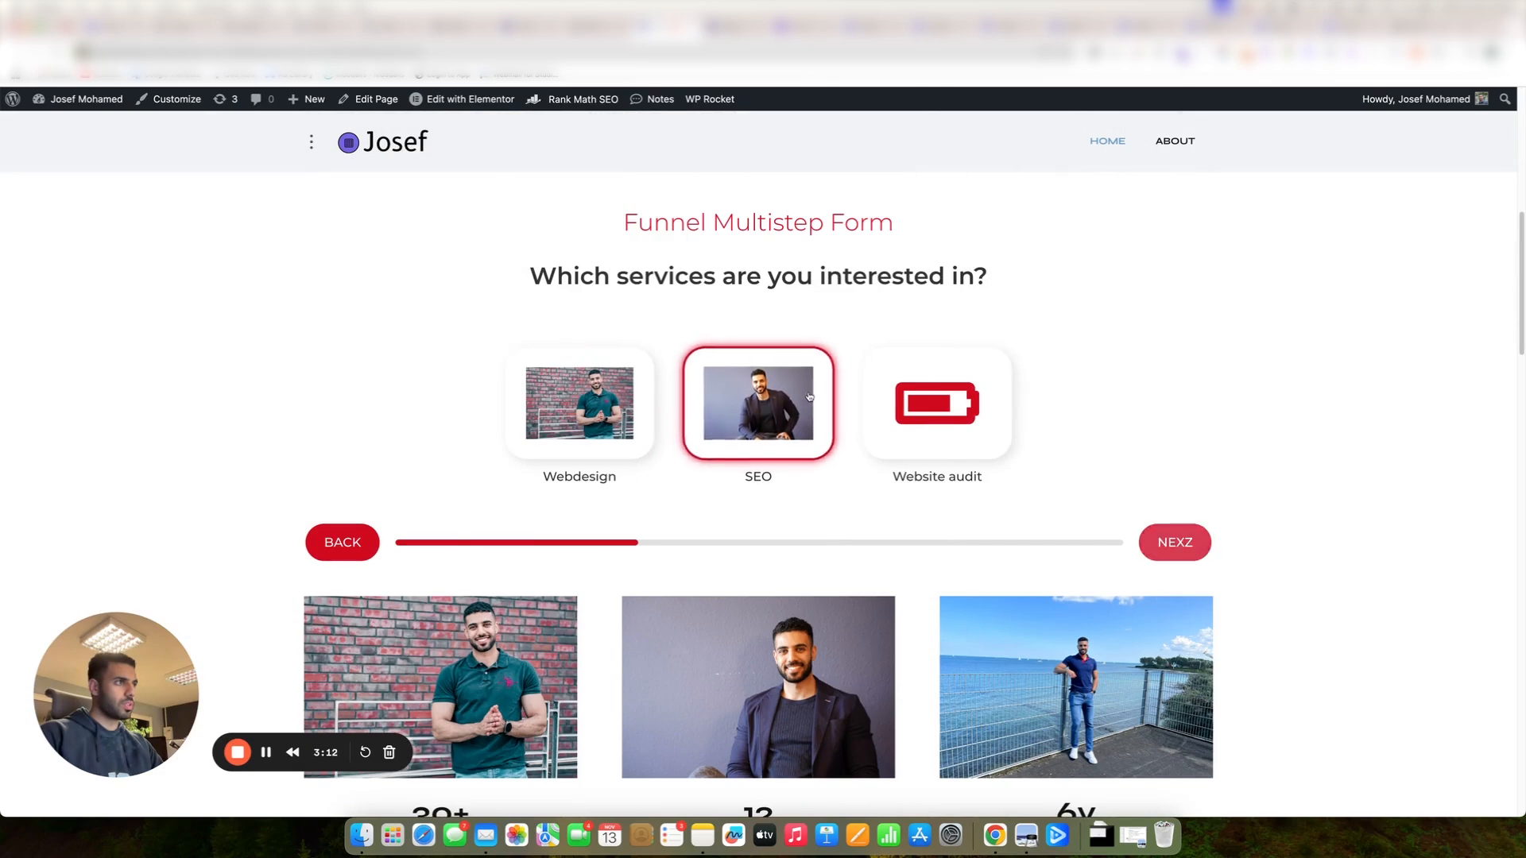
left_click(1198, 555)
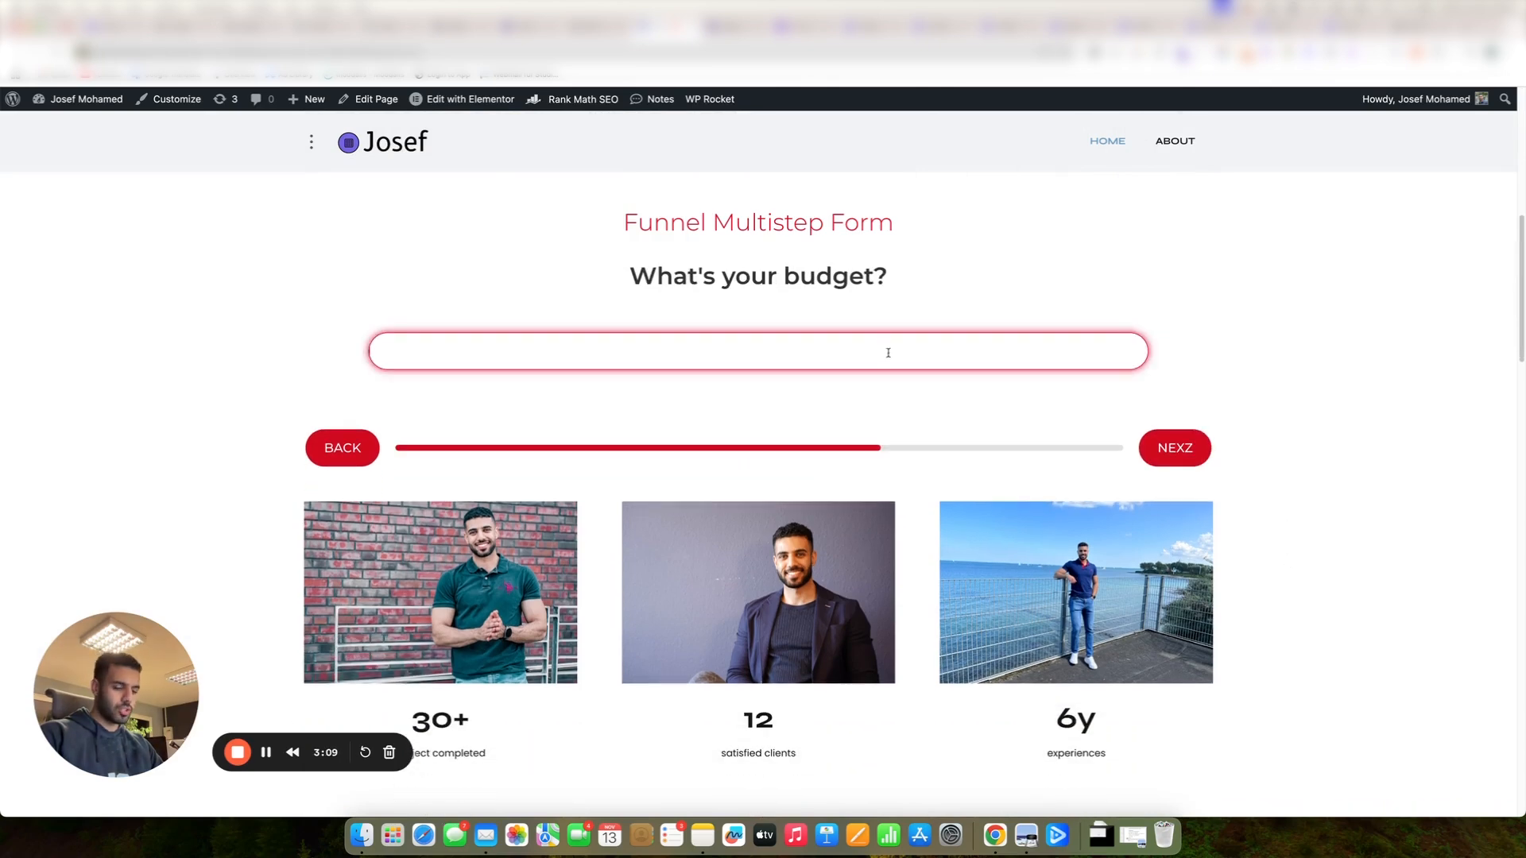
type("12")
key("Return")
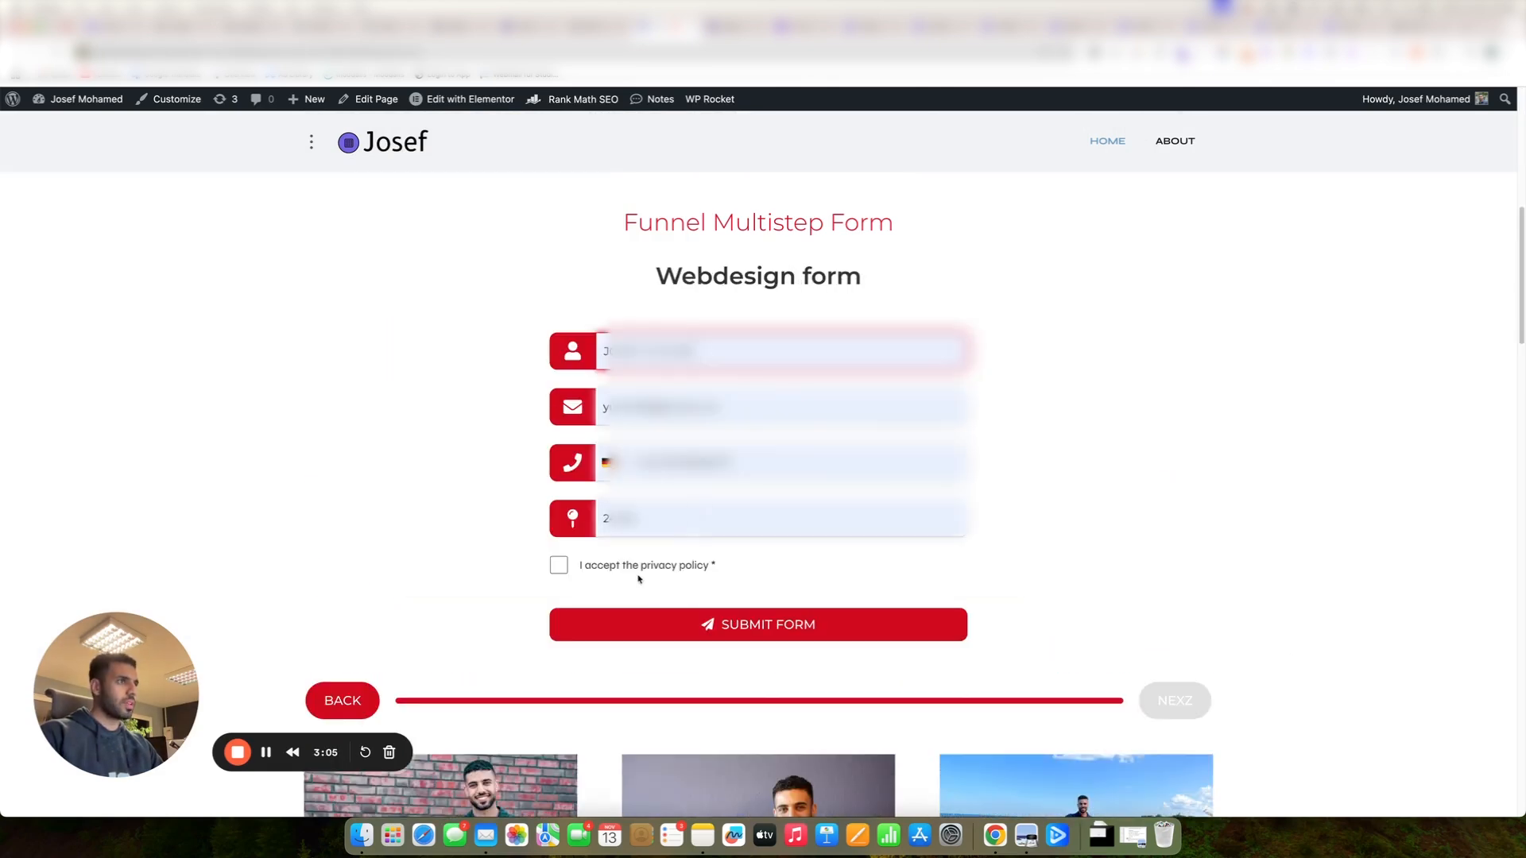
Accept the privacy policy in the prefilled Webdesign form and submit it to test the redirect.
left_click(640, 566)
left_click(670, 624)
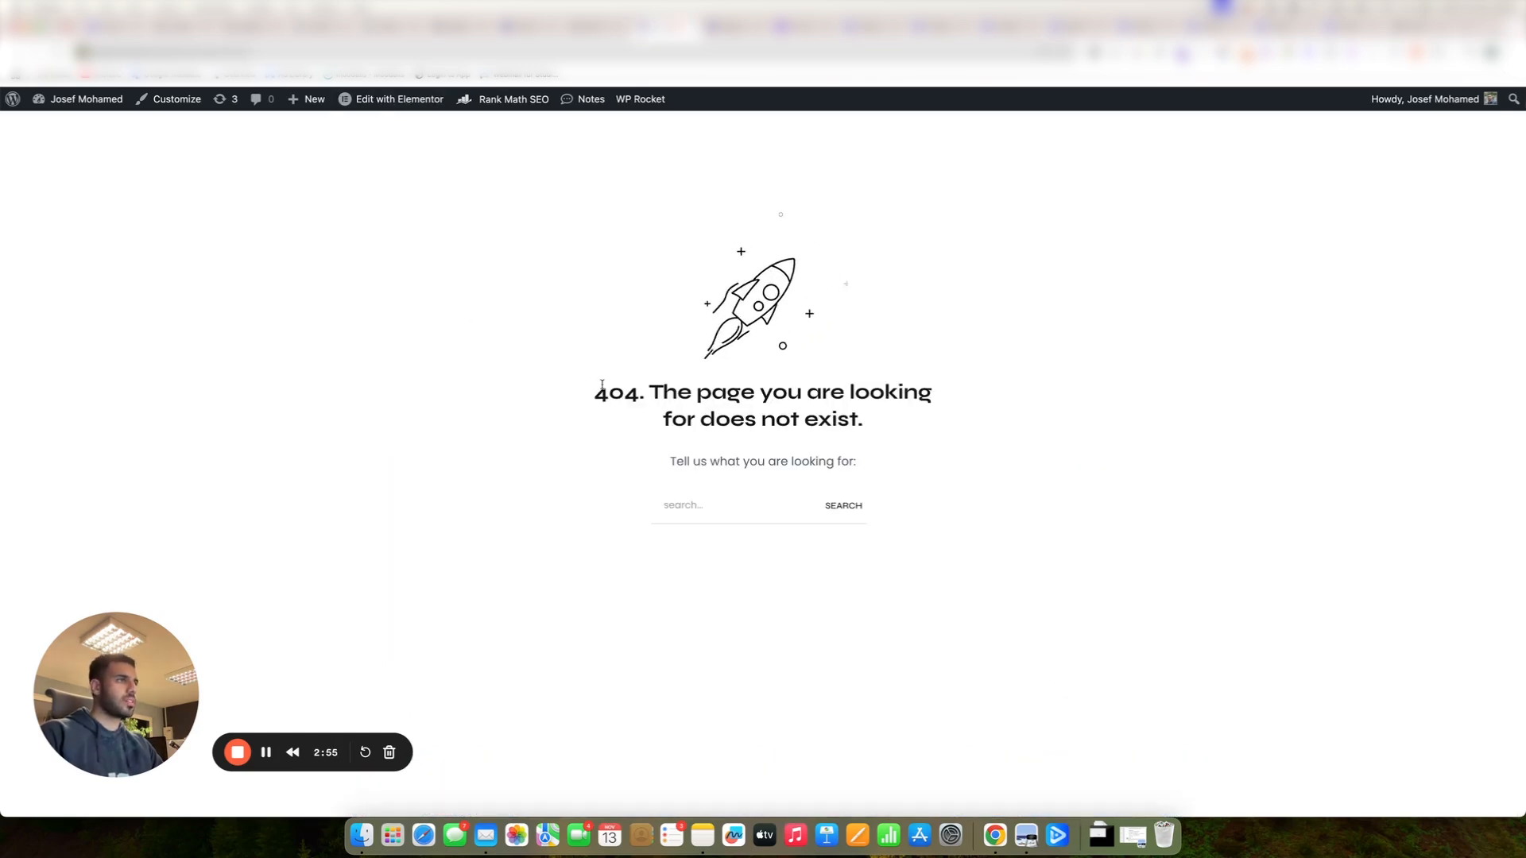
left_click_drag(899, 521, 933, 529)
left_click(933, 528)
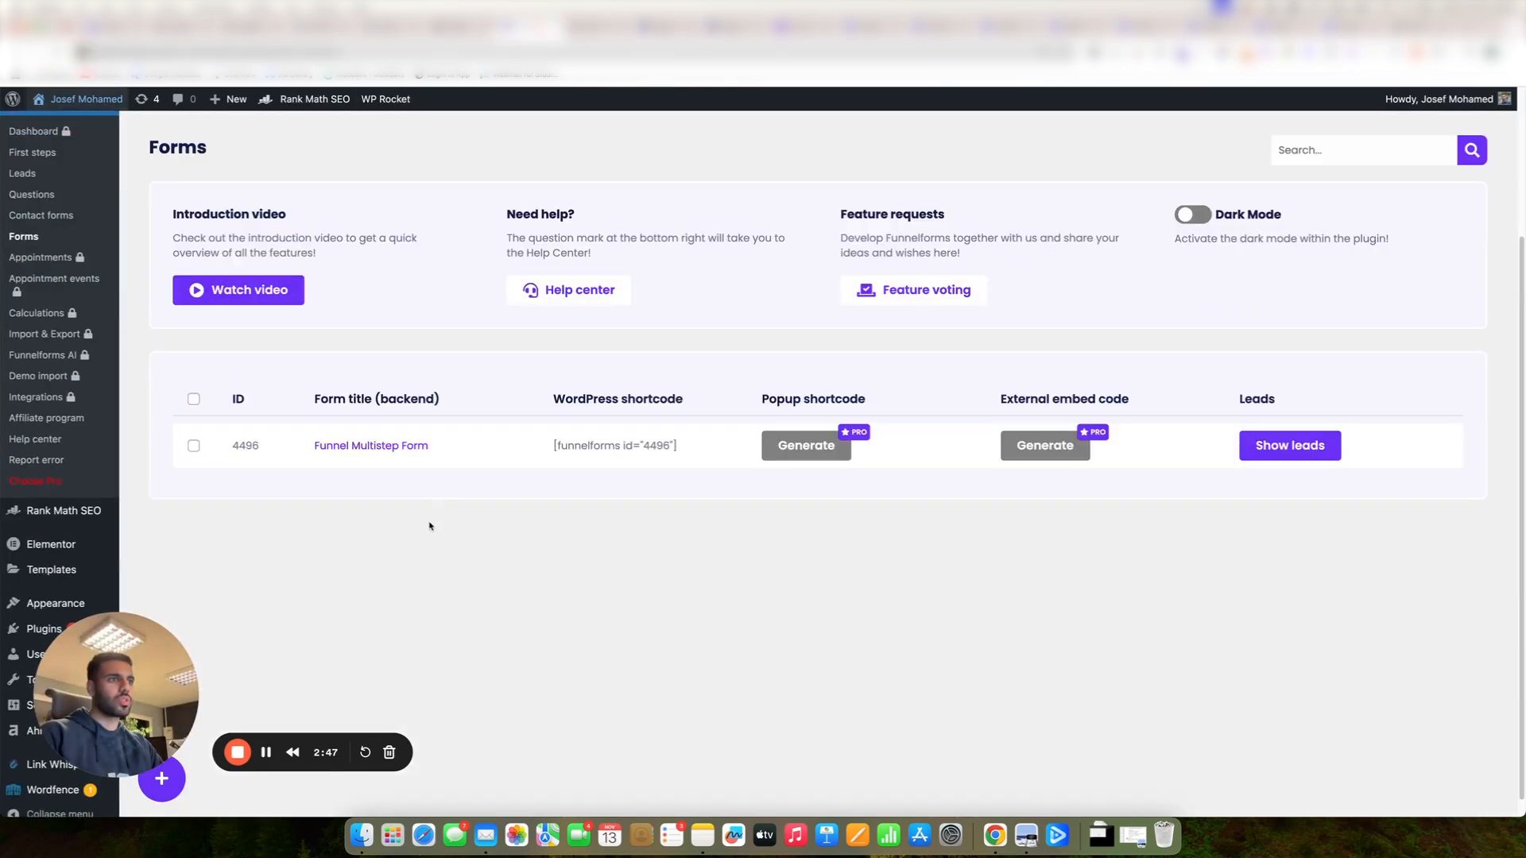
left_click(406, 445)
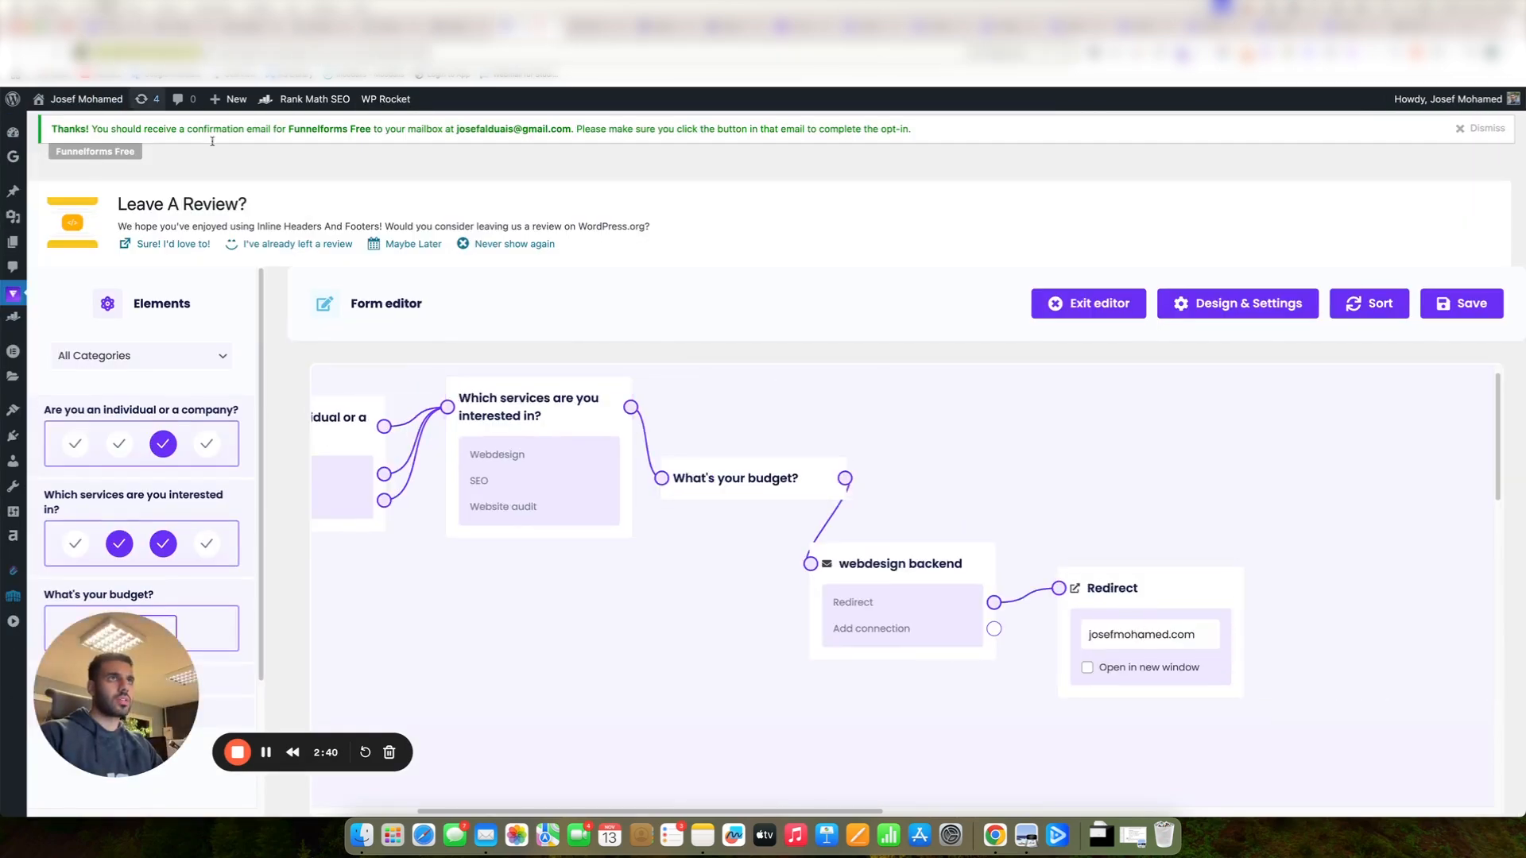
double_click(1184, 636)
key("super+v")
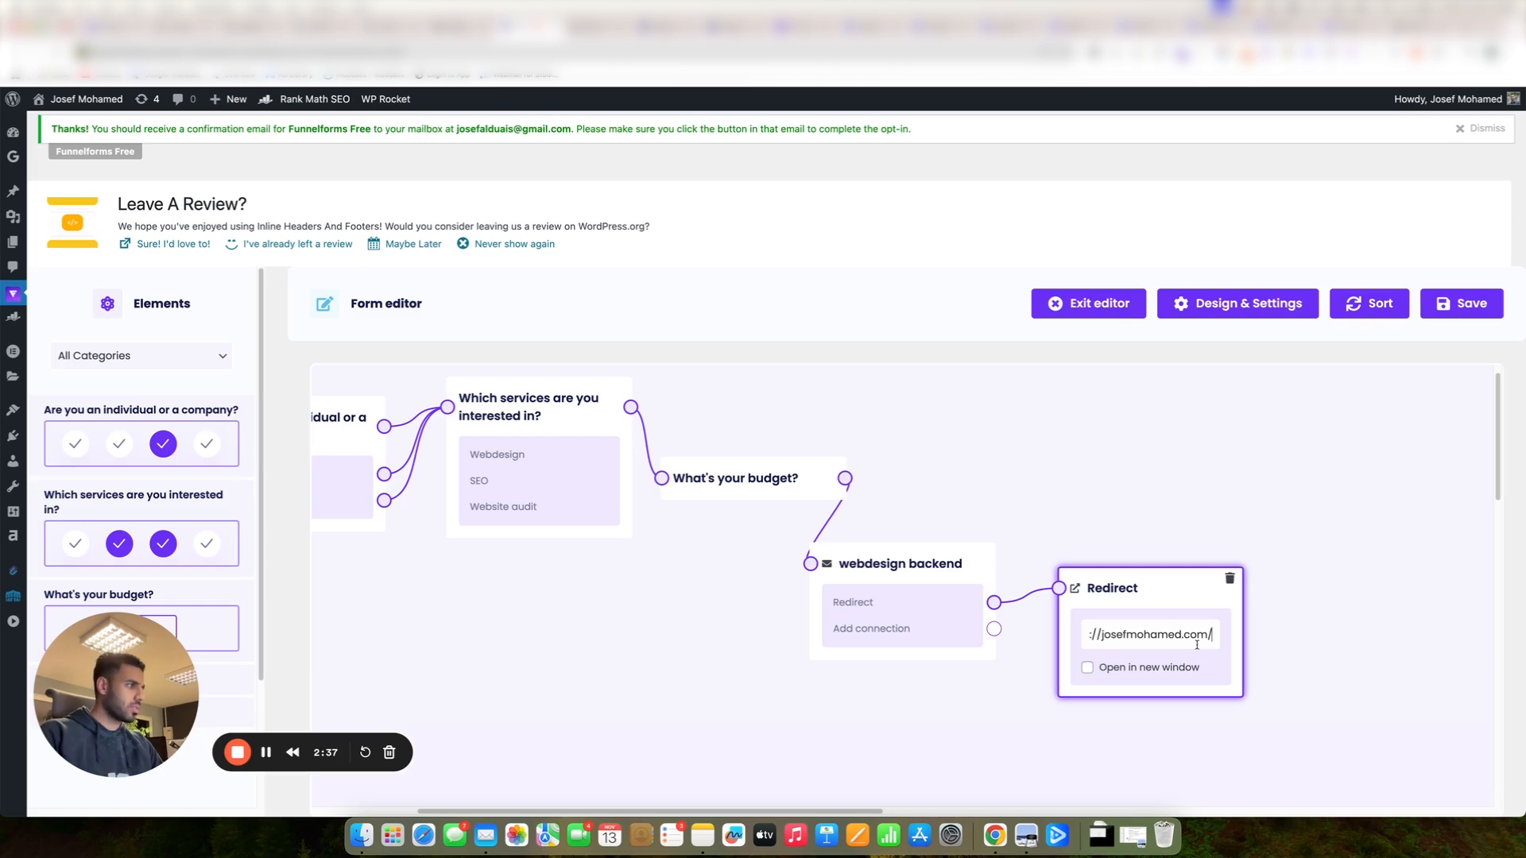
left_click(1437, 302)
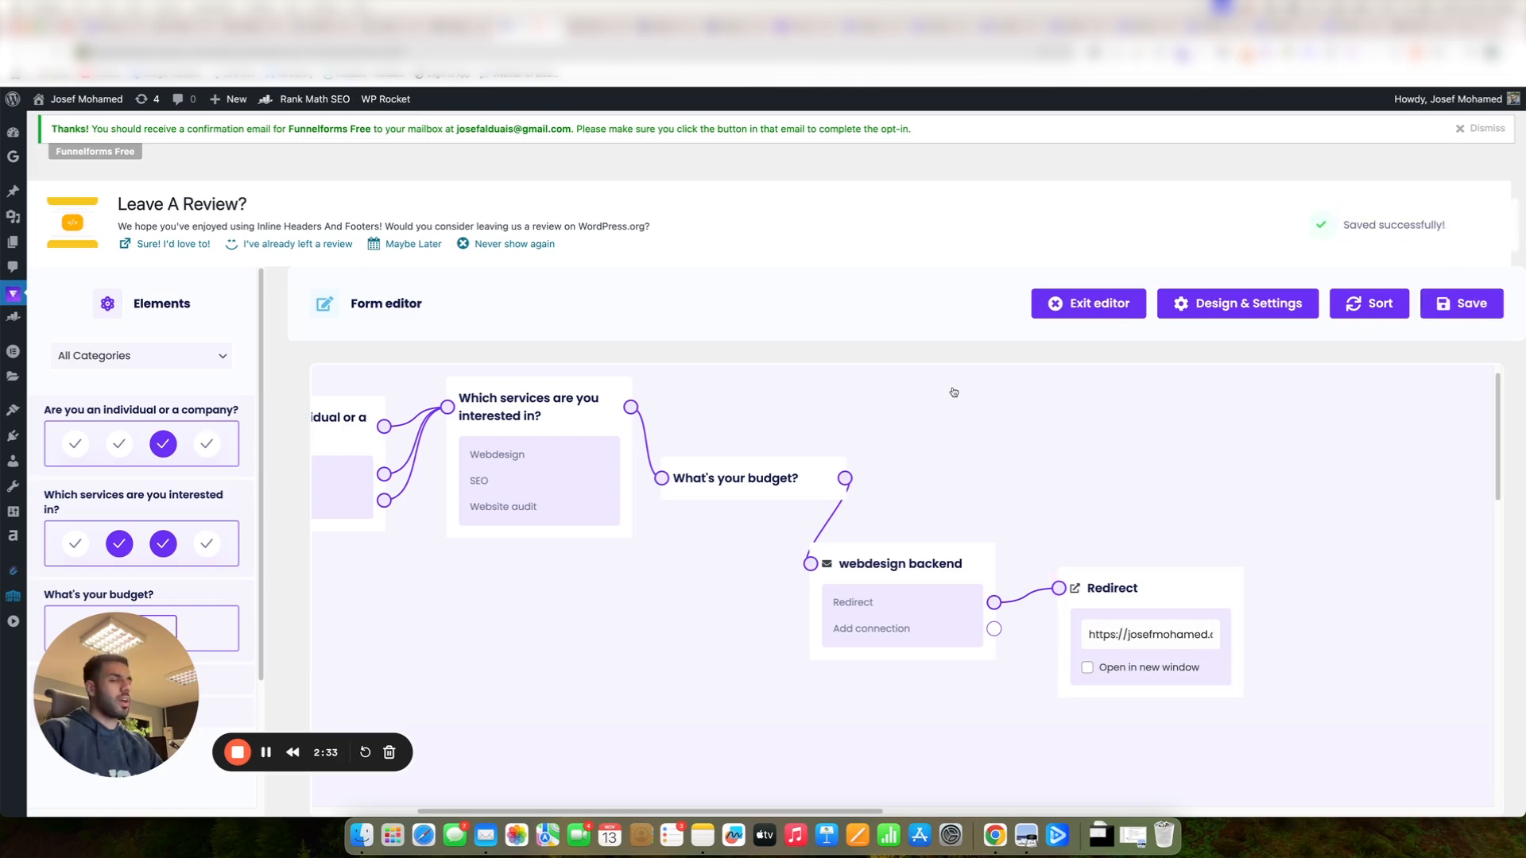